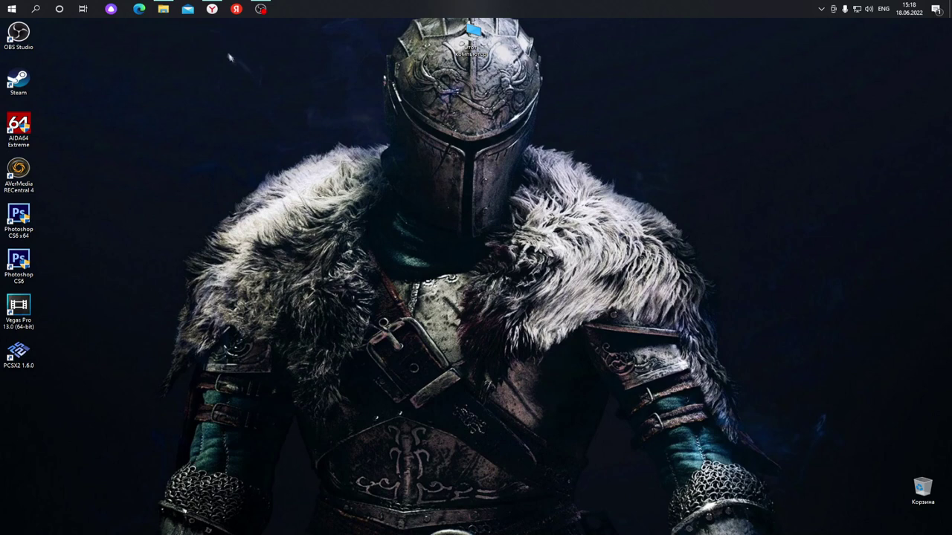
# Switch to Yandex Browser and open the Softonic DuckStation page from the search results for "скачать duckstation версии 2".
pyautogui.moveTo(212, 10)
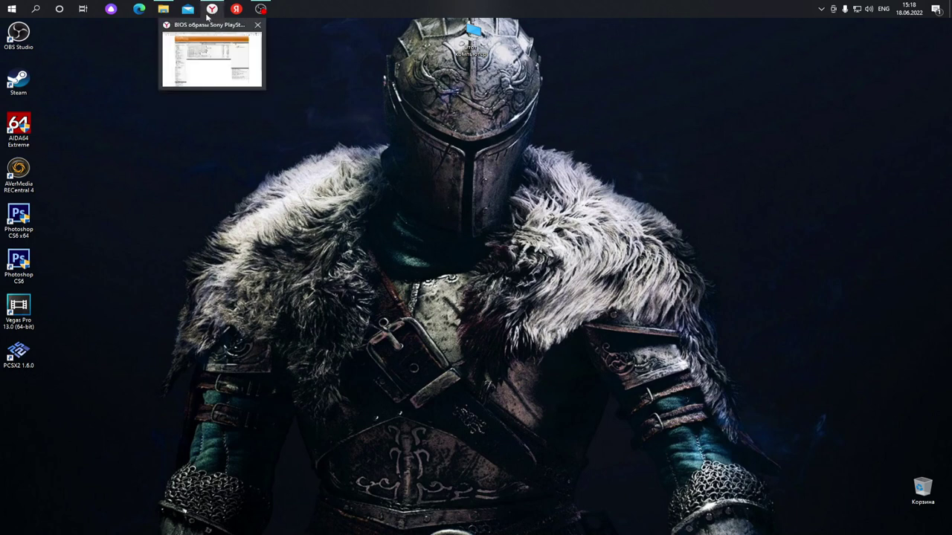
pyautogui.click(212, 9)
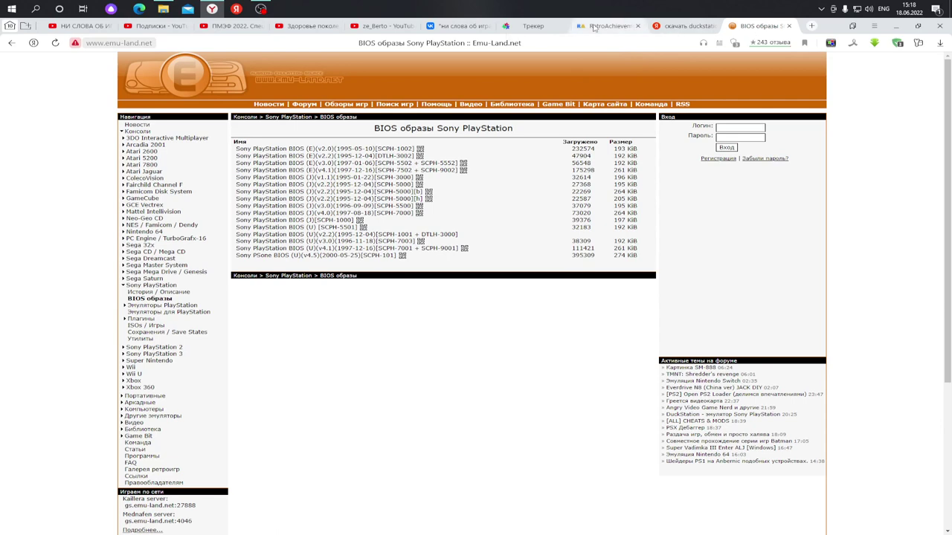
pyautogui.click(676, 26)
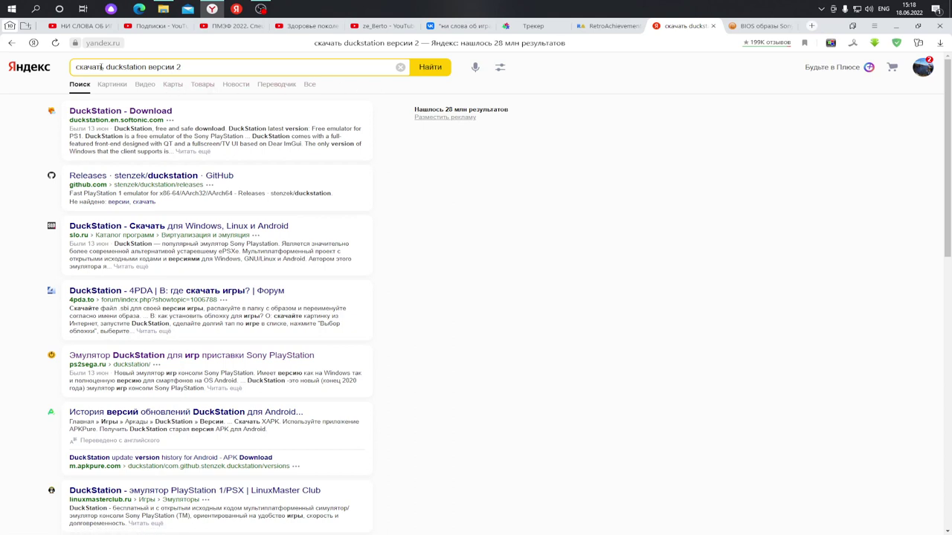
pyautogui.click(191, 67)
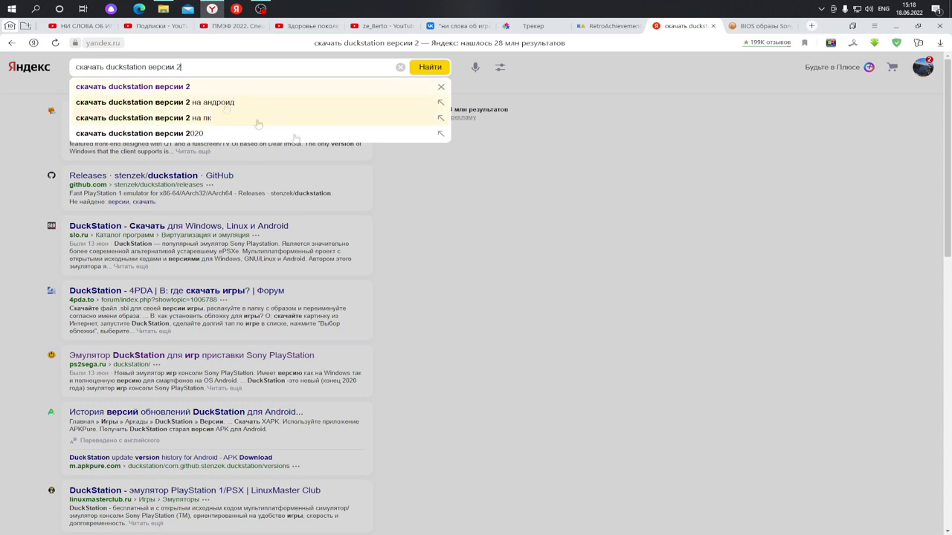
pyautogui.click(508, 223)
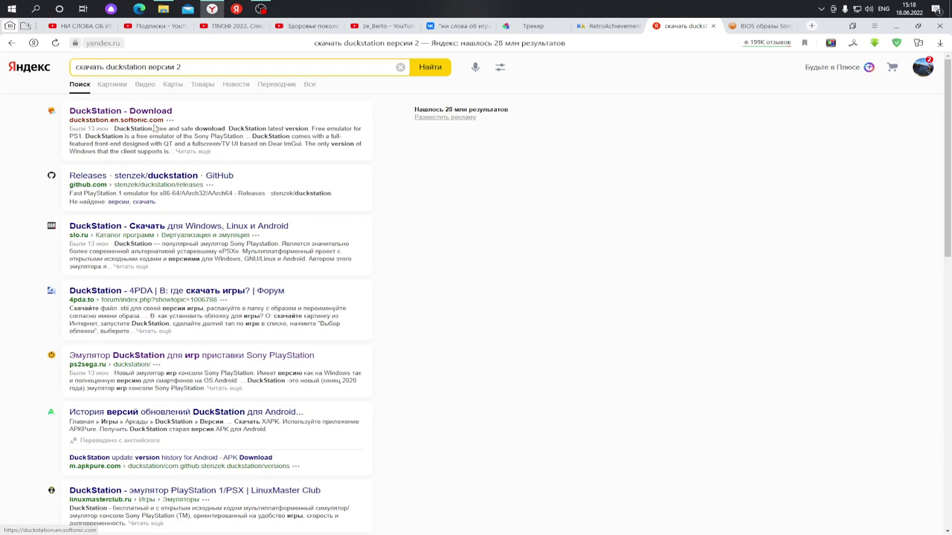
pyautogui.click(112, 114)
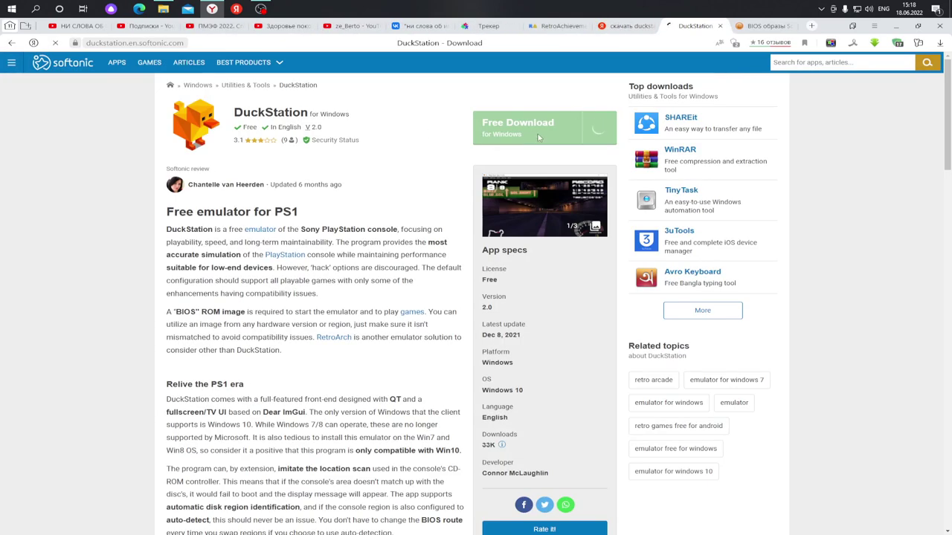
# Download DuckStation for Windows from Softonic and save the duckstation_v2.0 archive in the PS One folder.
pyautogui.click(543, 135)
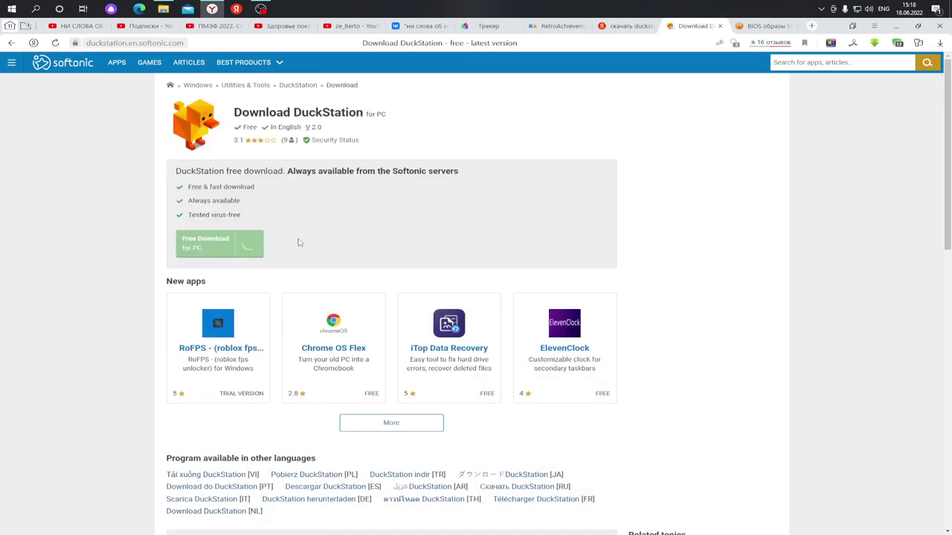
pyautogui.click(216, 250)
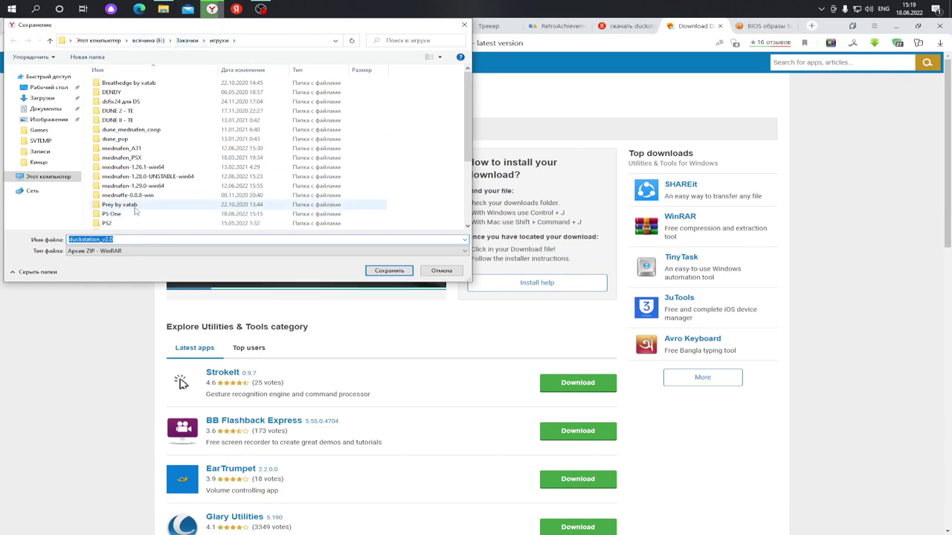
pyautogui.scroll(-1, 130, 207)
pyautogui.click(119, 188)
pyautogui.doubleClick(119, 188)
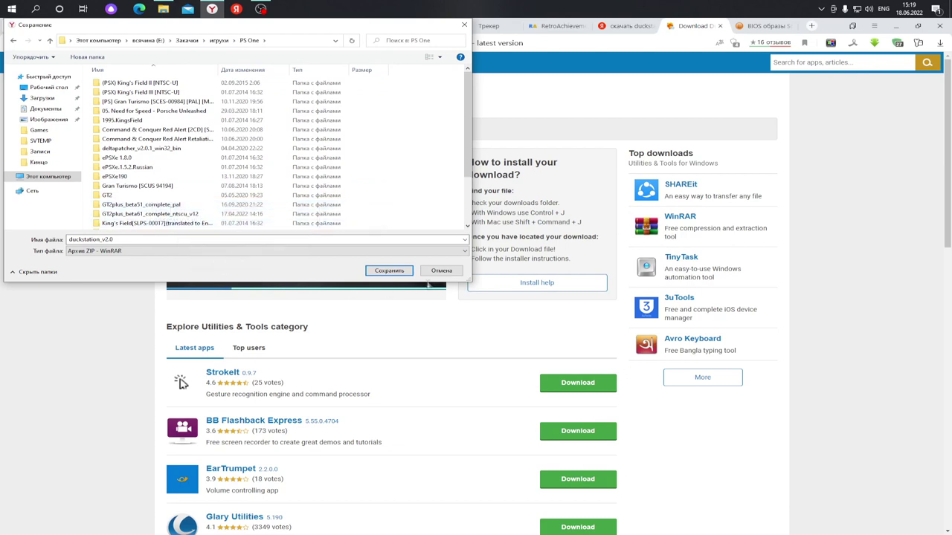
pyautogui.click(389, 270)
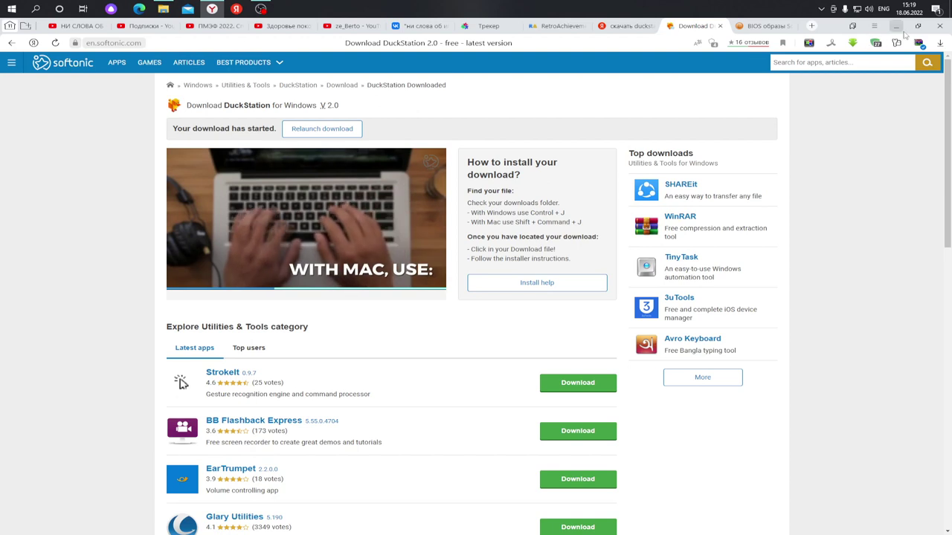
# Switch to File Explorer and open the PS One folder under Закачки, игрухи on drive E.
pyautogui.click(162, 8)
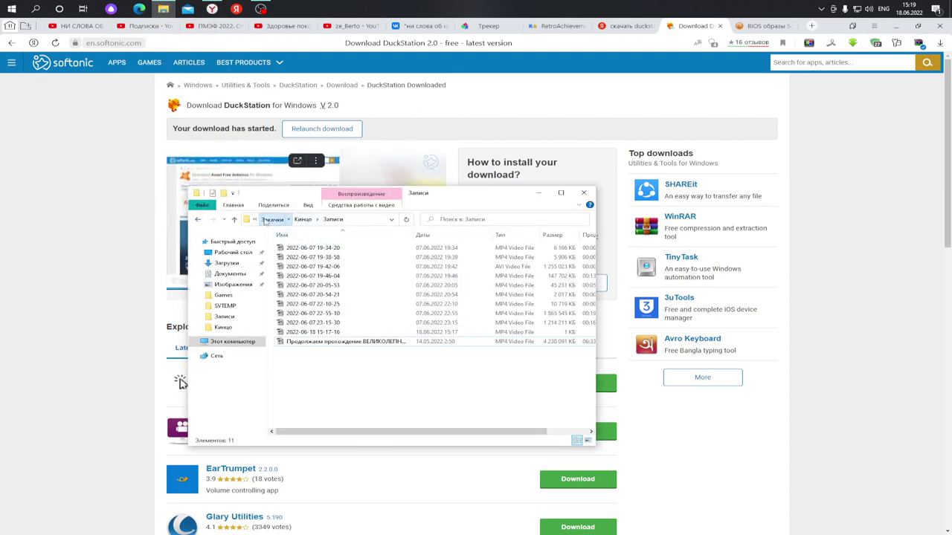
pyautogui.click(275, 219)
pyautogui.click(277, 220)
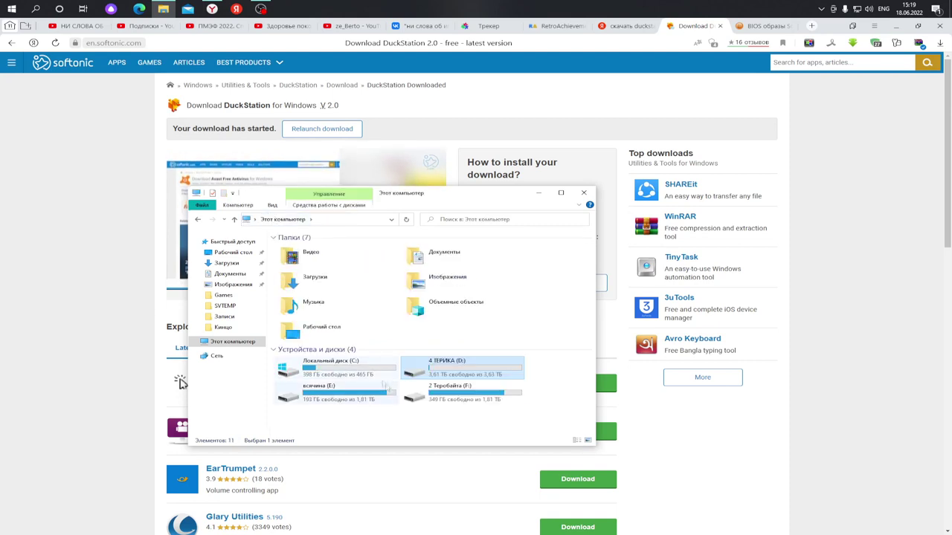
pyautogui.doubleClick(312, 399)
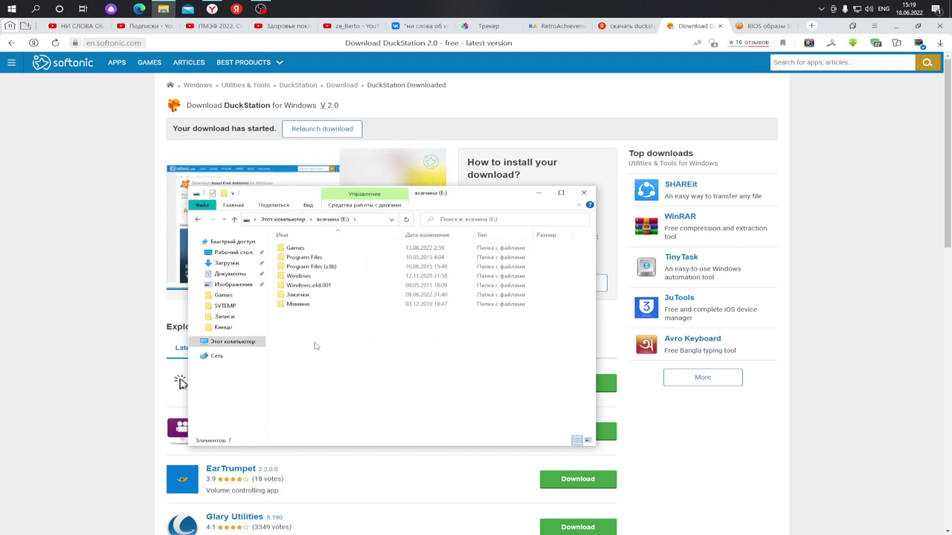
pyautogui.doubleClick(297, 295)
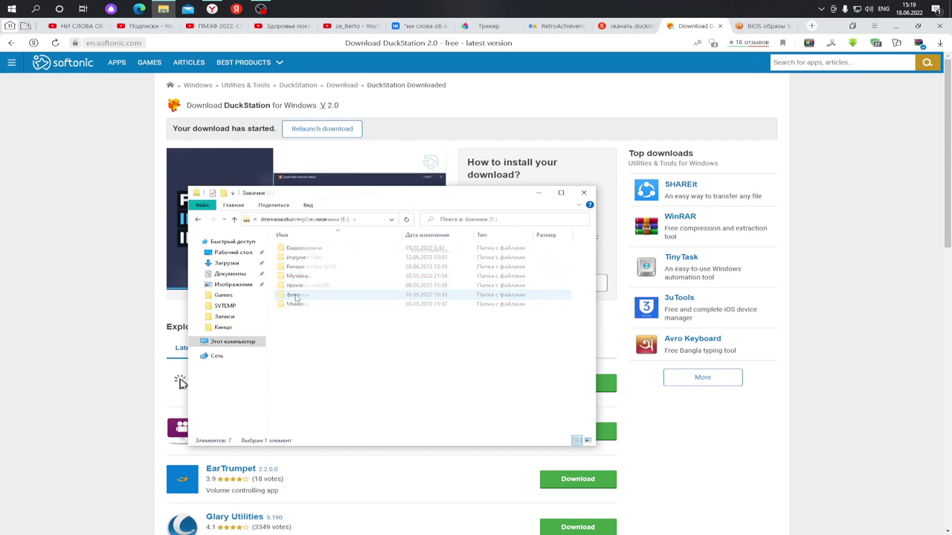
pyautogui.doubleClick(301, 257)
pyautogui.scroll(-4, 327, 369)
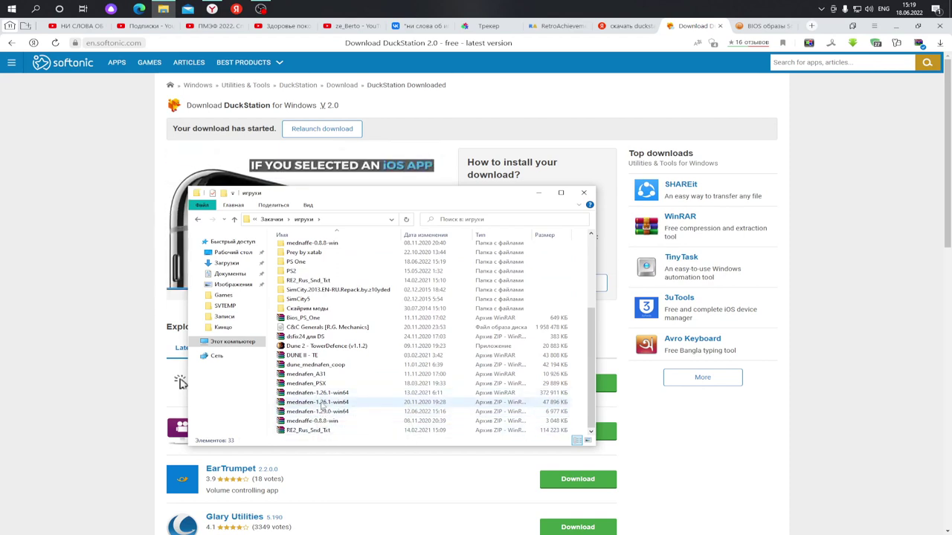
pyautogui.scroll(1, 306, 367)
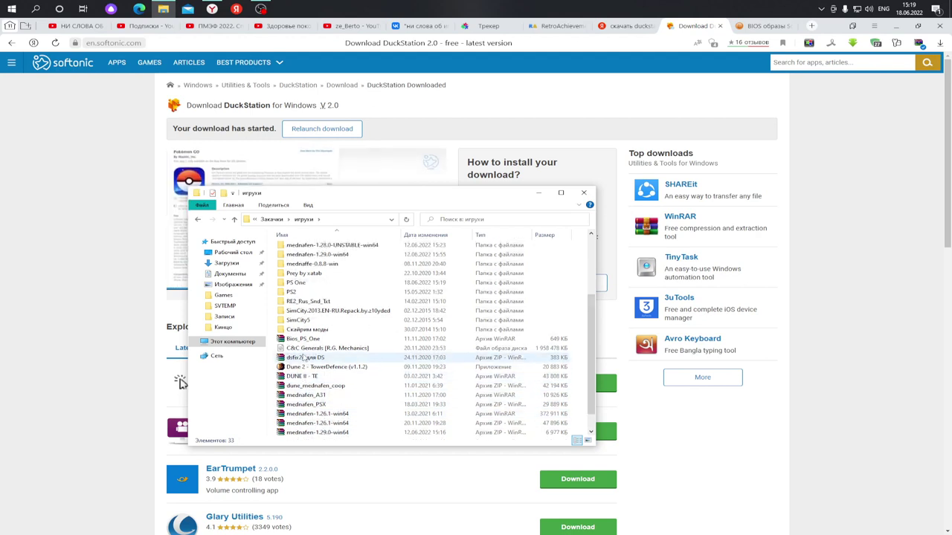
pyautogui.click(302, 283)
pyautogui.doubleClick(302, 283)
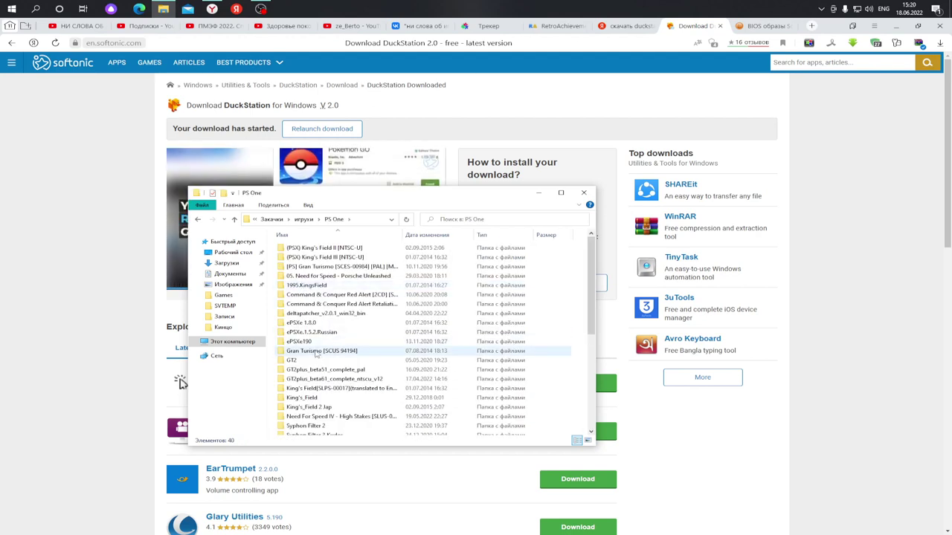
# Extract the duckstation_v2.0 archive into its own duckstation_v2.0 folder.
pyautogui.scroll(-4, 313, 387)
pyautogui.click(316, 365)
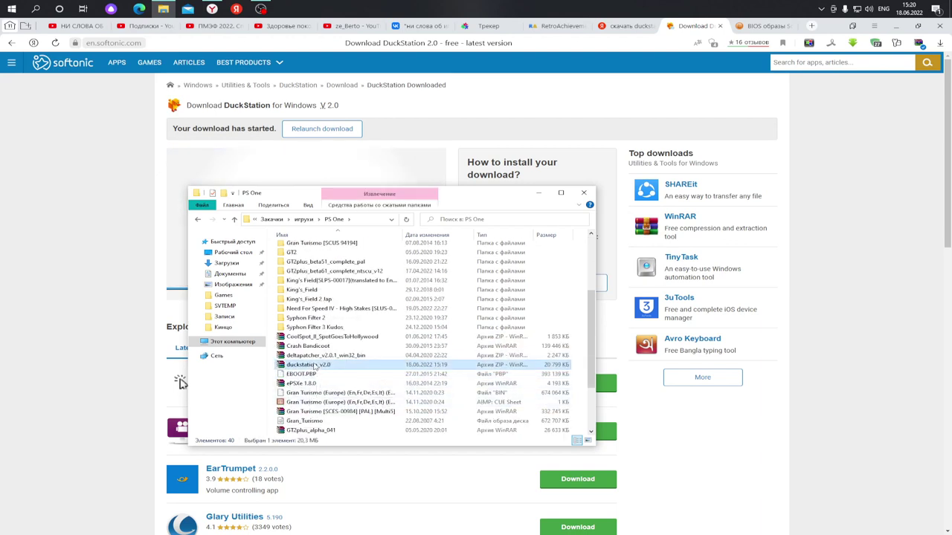
pyautogui.rightClick(312, 368)
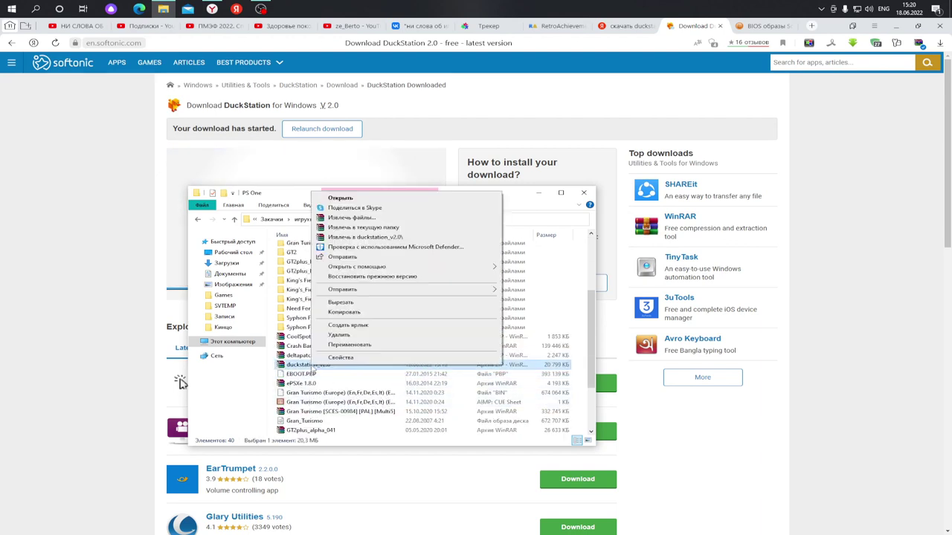
pyautogui.moveTo(359, 268)
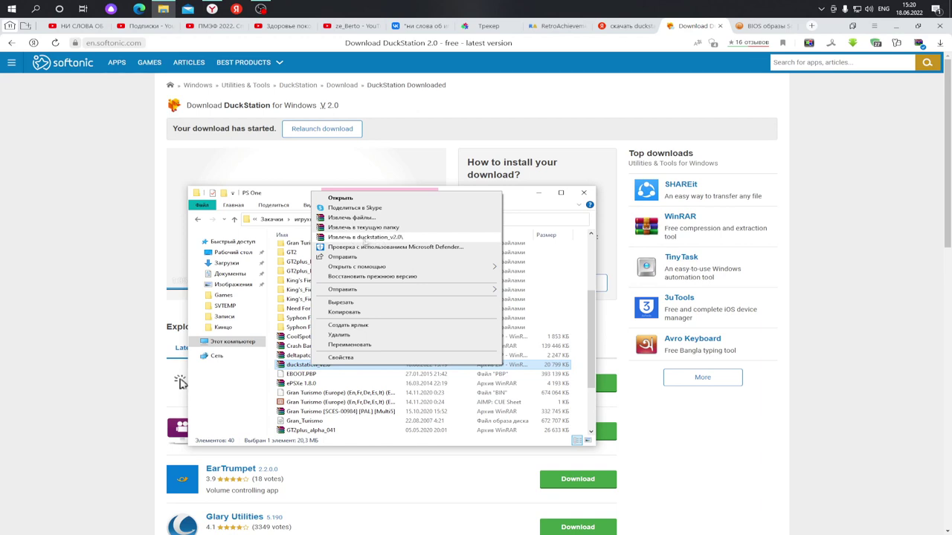
pyautogui.click(366, 238)
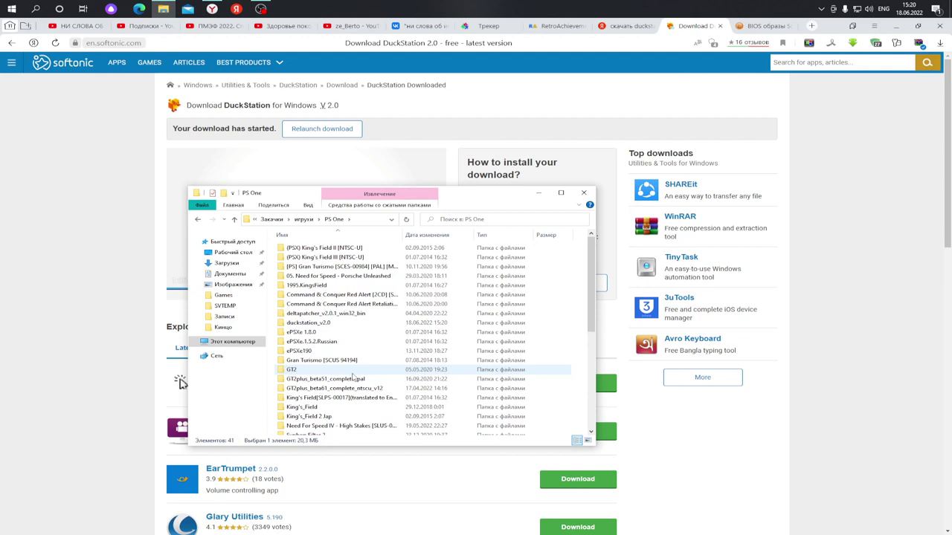
# Open the extracted duckstation_v2.0 folder and launch duckstation-qt-x64-ReleaseLTCG.
pyautogui.moveTo(327, 332)
pyautogui.mouseDown()
pyautogui.moveTo(305, 338)
pyautogui.moveTo(313, 325)
pyautogui.mouseUp()
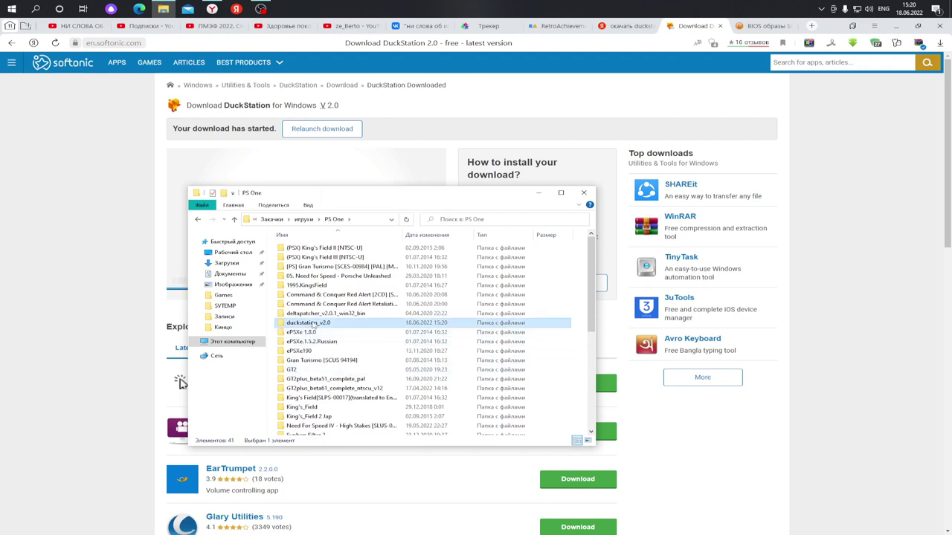
pyautogui.doubleClick(313, 325)
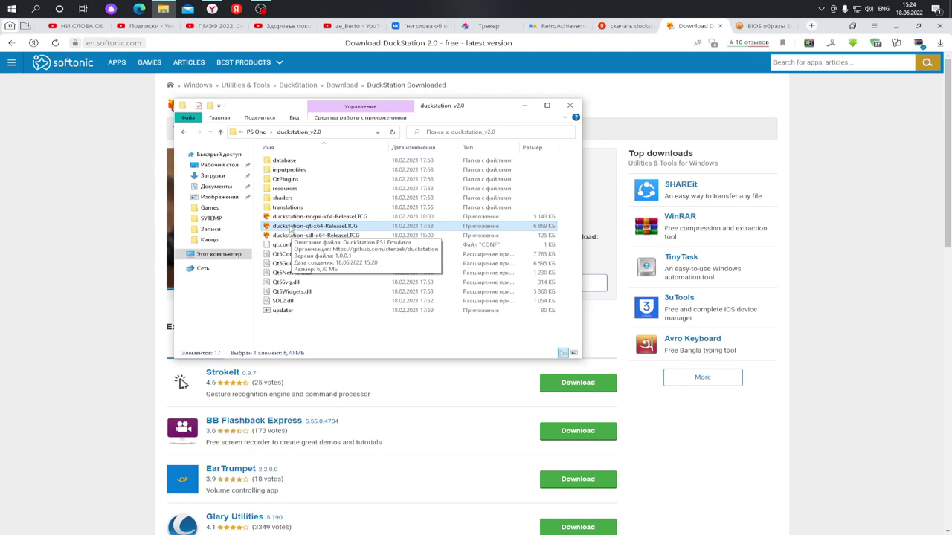
pyautogui.doubleClick(291, 226)
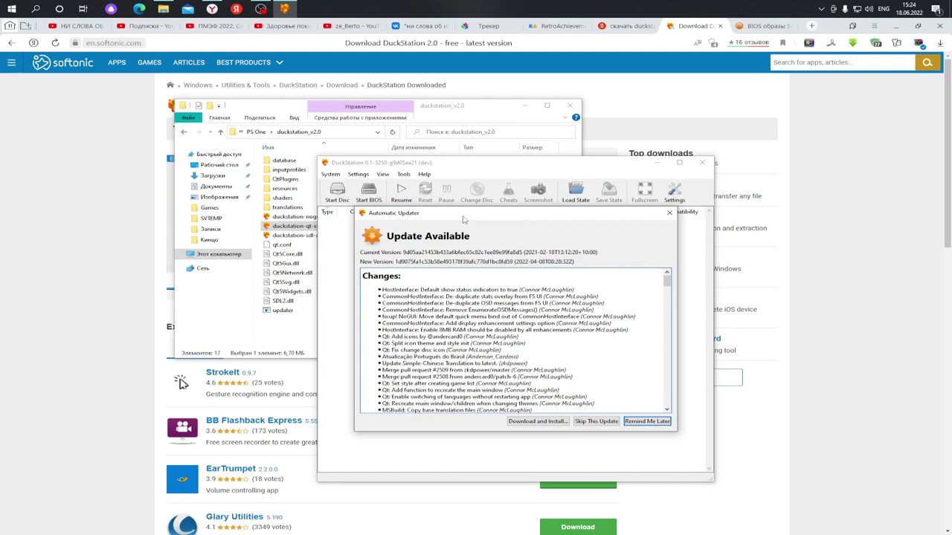
# Download and install the available DuckStation update, force-closing the unresponsive emulator so the installer can finish.
pyautogui.click(540, 421)
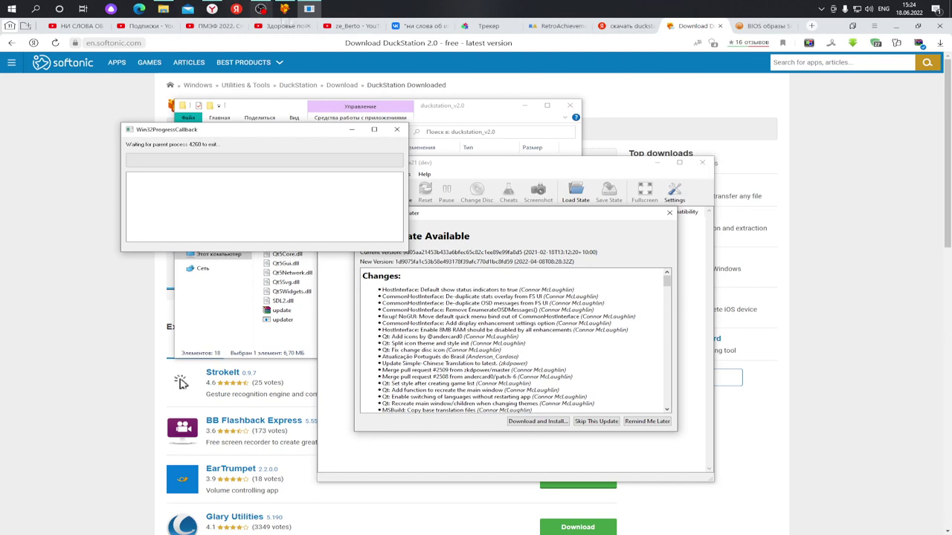
pyautogui.click(701, 163)
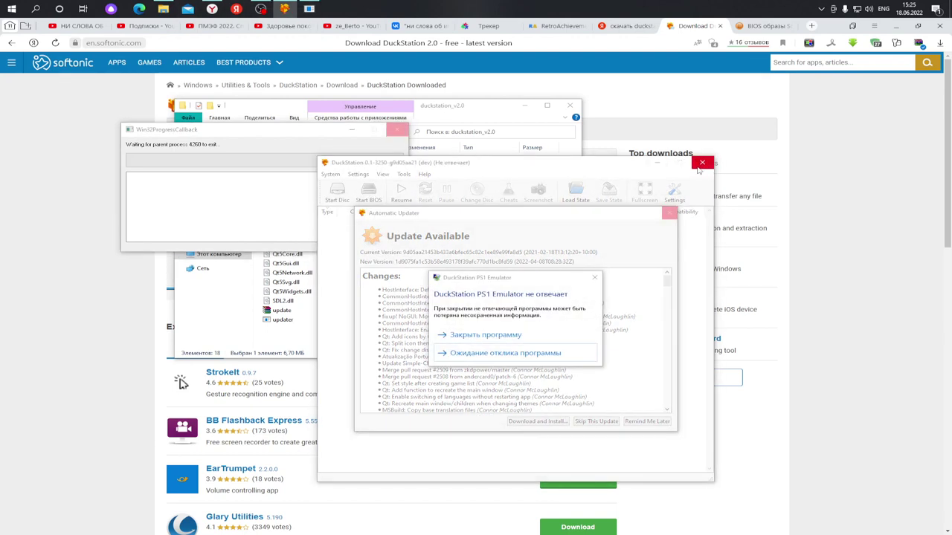
pyautogui.click(467, 337)
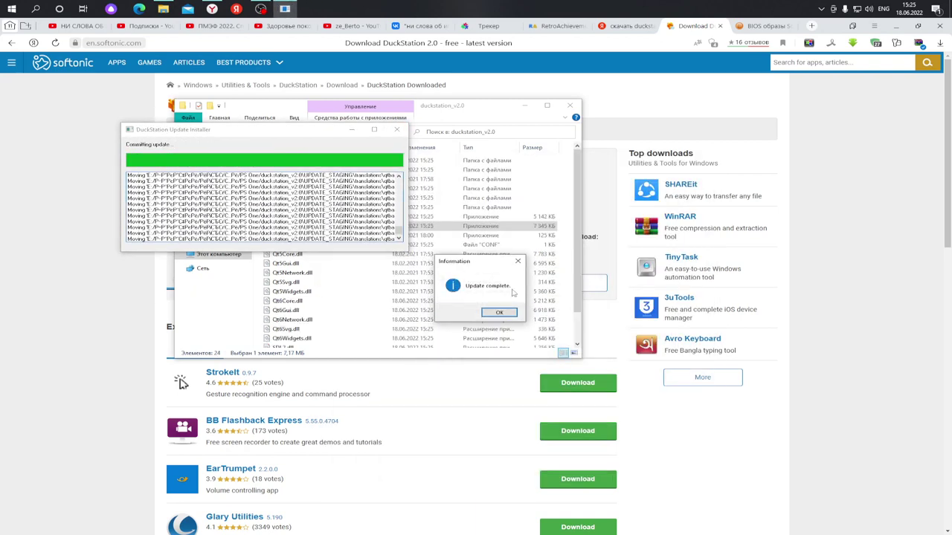
pyautogui.click(499, 313)
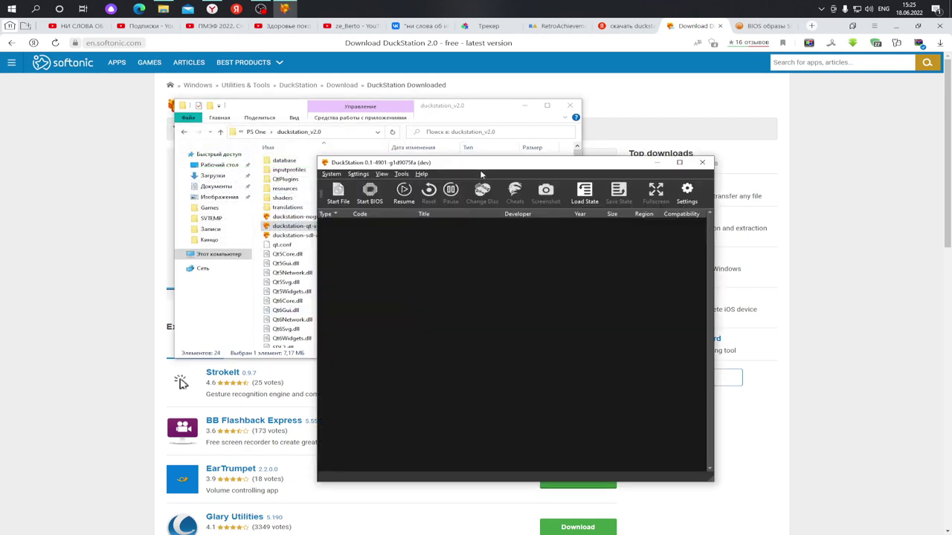
# Close the updated DuckStation emulator and minimize the browser to reveal the desktop.
pyautogui.moveTo(488, 169); pyautogui.dragTo(361, 137)
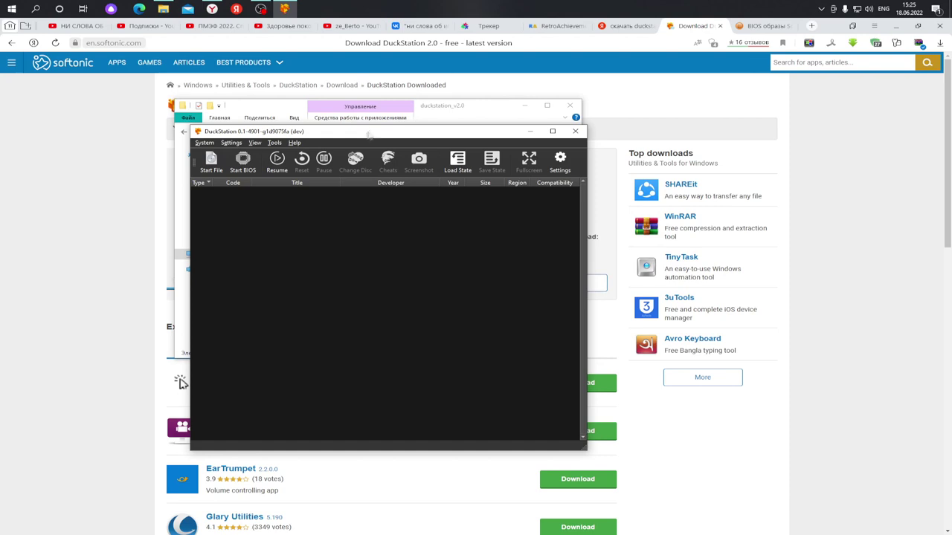
pyautogui.moveTo(369, 135); pyautogui.dragTo(391, 145)
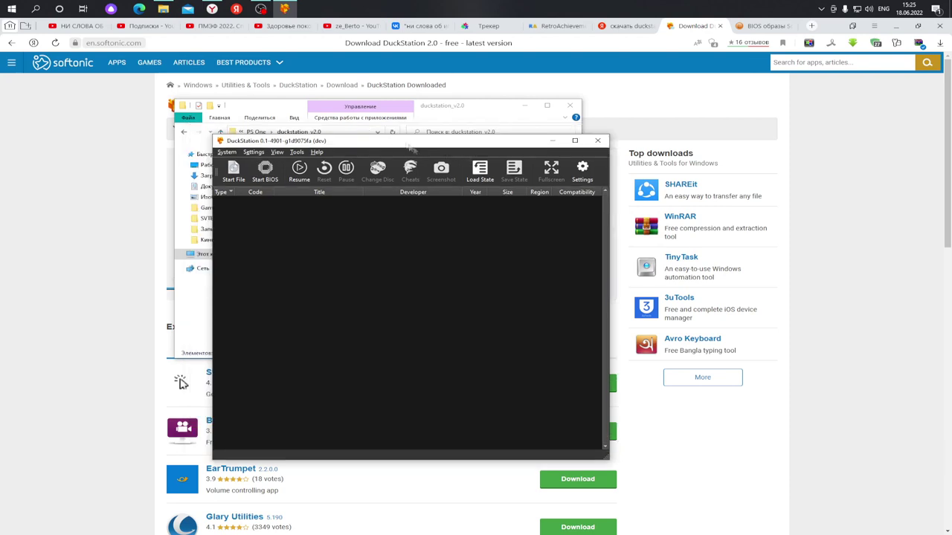
pyautogui.click(598, 142)
pyautogui.click(901, 25)
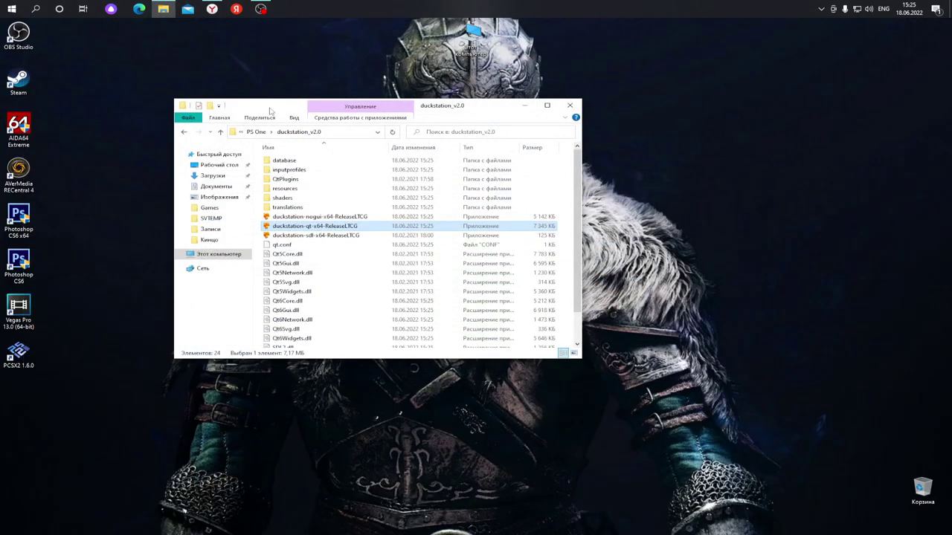
# Create a desktop shortcut to duckstation-qt-x64-ReleaseLTCG, placed below the PCSX2 icon.
pyautogui.moveTo(271, 110); pyautogui.dragTo(449, 113)
pyautogui.moveTo(473, 234); pyautogui.dragTo(37, 426)
pyautogui.click(64, 464)
pyautogui.moveTo(493, 228); pyautogui.dragTo(40, 420)
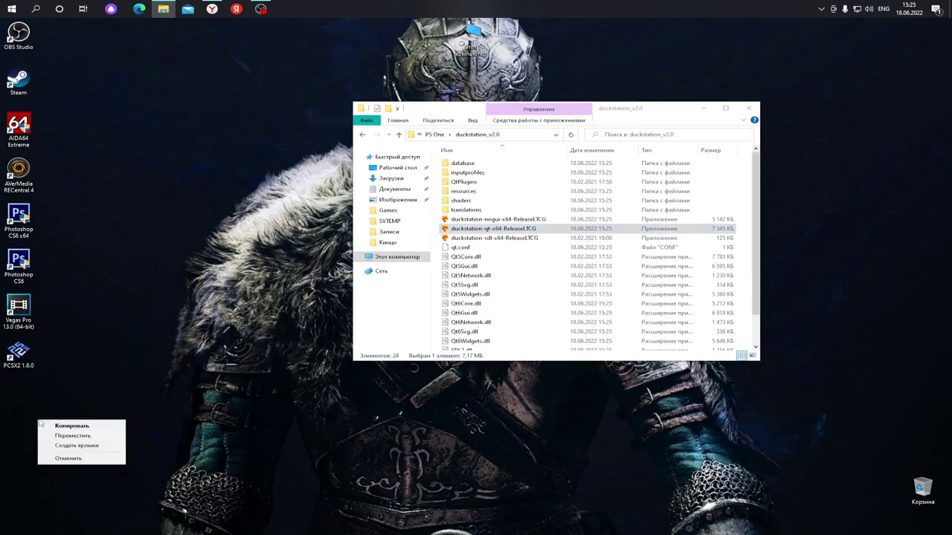
pyautogui.click(70, 449)
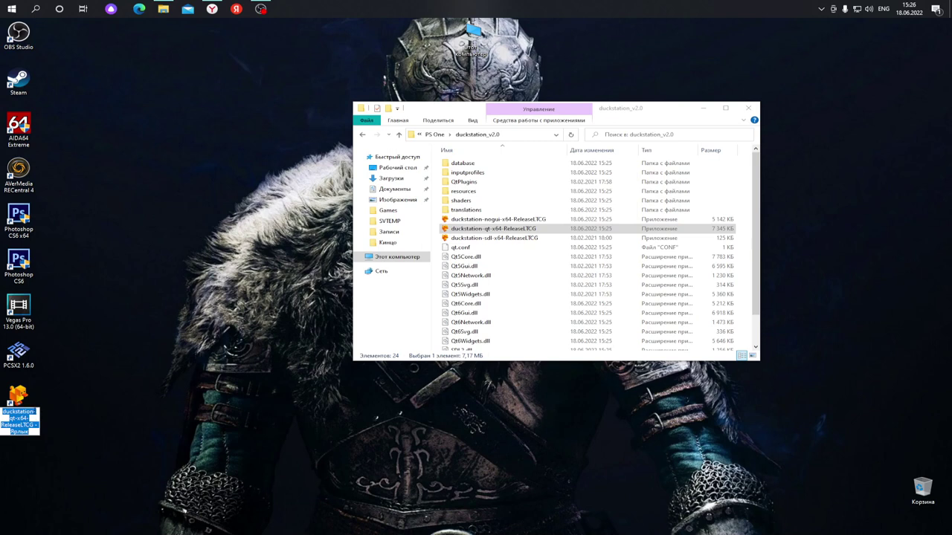
# Rename the new desktop shortcut to duckstation and launch the emulator from it.
pyautogui.click(35, 411)
pyautogui.moveTo(36, 414); pyautogui.dragTo(37, 425)
pyautogui.press('BackSpace')
pyautogui.click(43, 434)
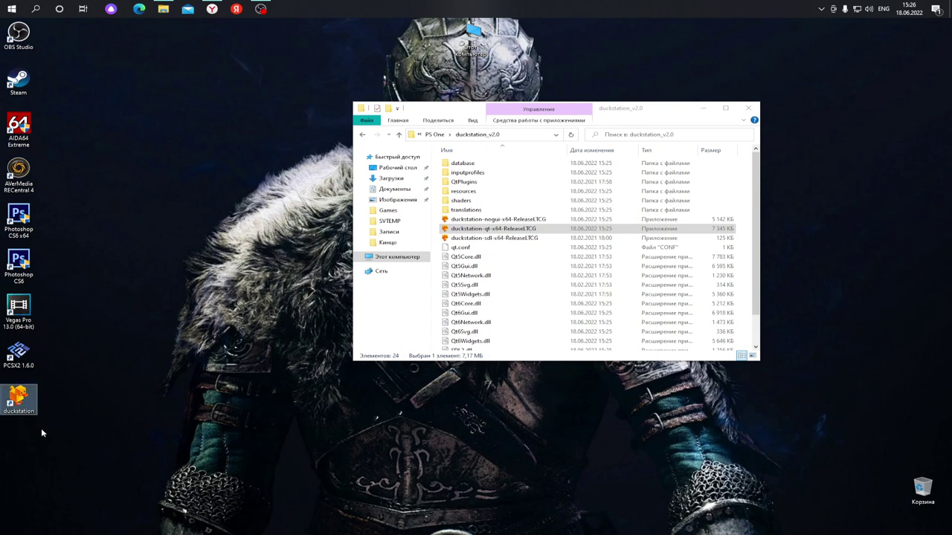
pyautogui.click(20, 396)
pyautogui.doubleClick(20, 396)
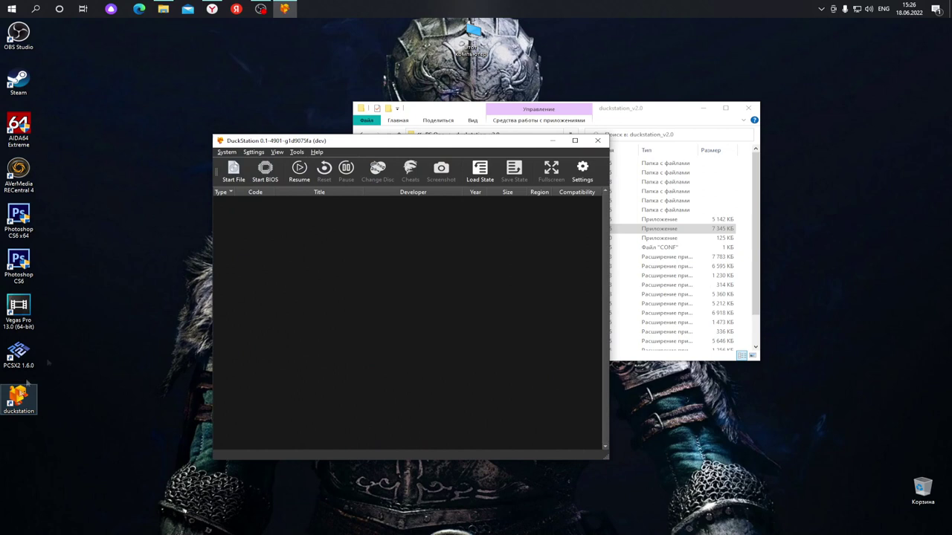
# Minimize the duckstation_v2.0 folder window and close the DuckStation emulator to clear the desktop.
pyautogui.moveTo(409, 141); pyautogui.dragTo(381, 134)
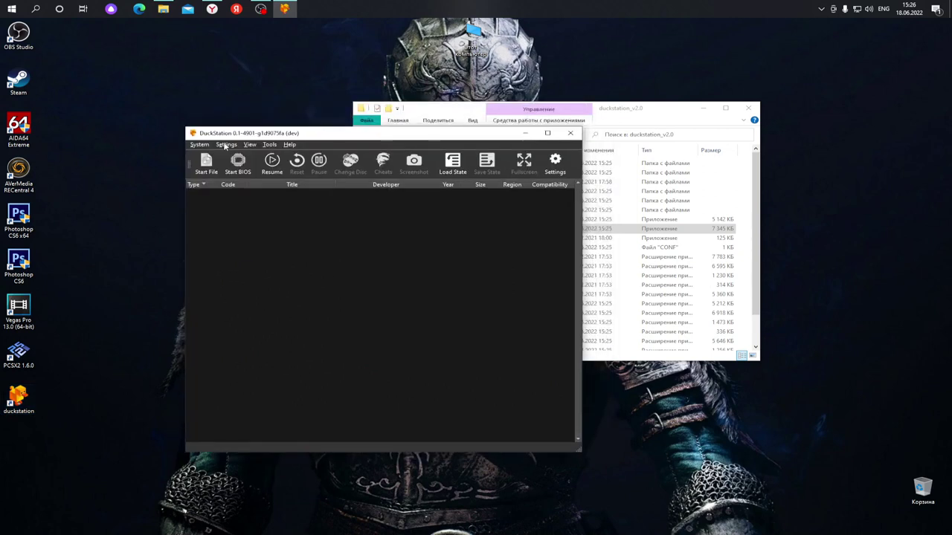
pyautogui.moveTo(421, 136)
pyautogui.mouseDown()
pyautogui.moveTo(422, 162)
pyautogui.moveTo(421, 142)
pyautogui.mouseUp()
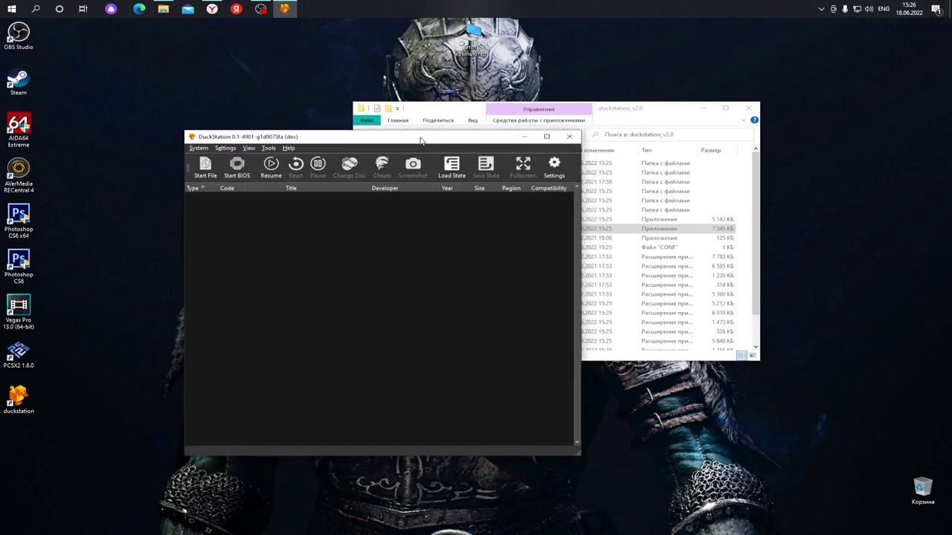
pyautogui.click(705, 110)
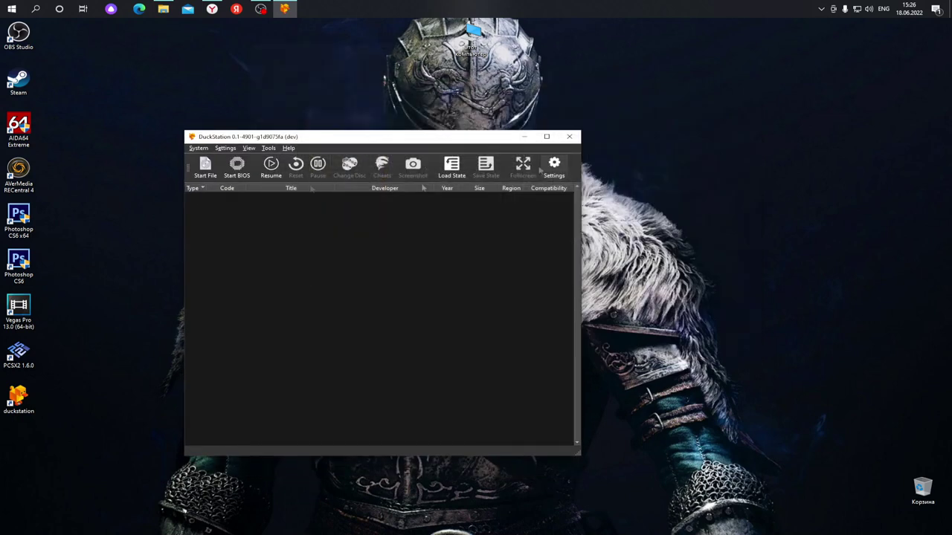
pyautogui.moveTo(367, 143); pyautogui.dragTo(367, 106)
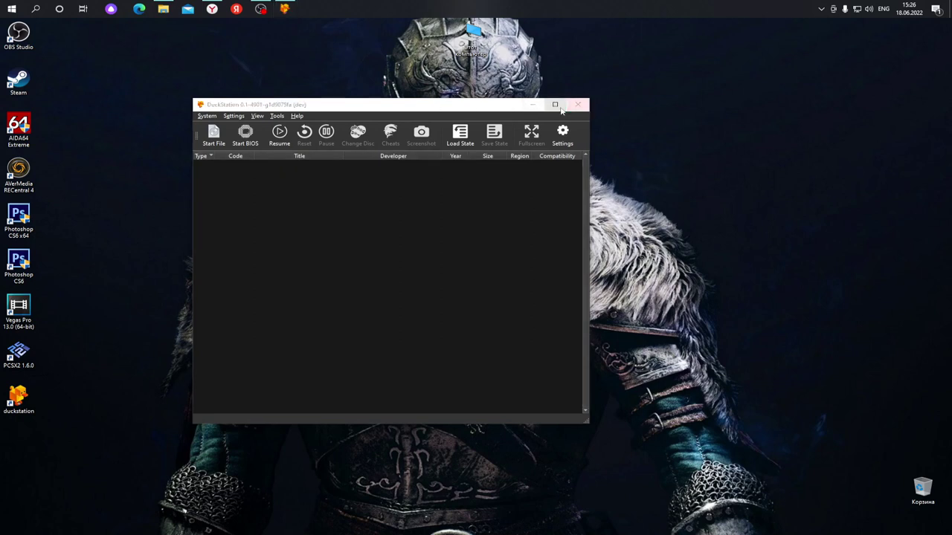
pyautogui.click(578, 104)
# Open the DuckStation folder inside Documents on this computer and examine the folders and settings file it contains.
pyautogui.doubleClick(470, 41)
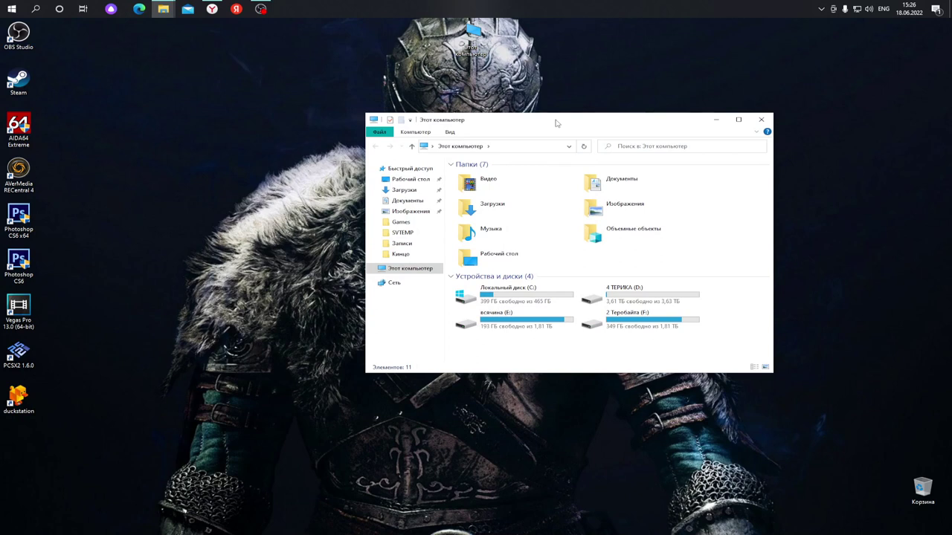
pyautogui.moveTo(556, 123); pyautogui.dragTo(440, 84)
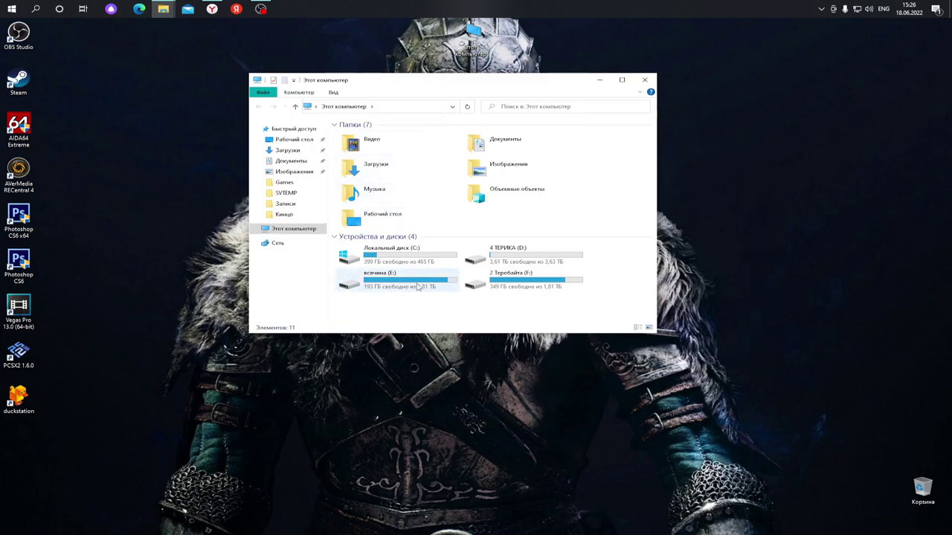
pyautogui.doubleClick(478, 145)
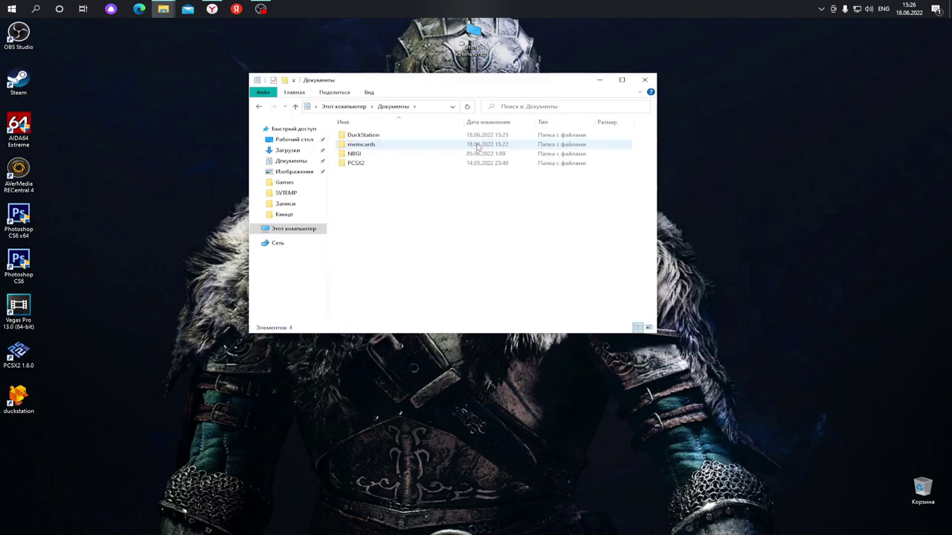
pyautogui.doubleClick(375, 142)
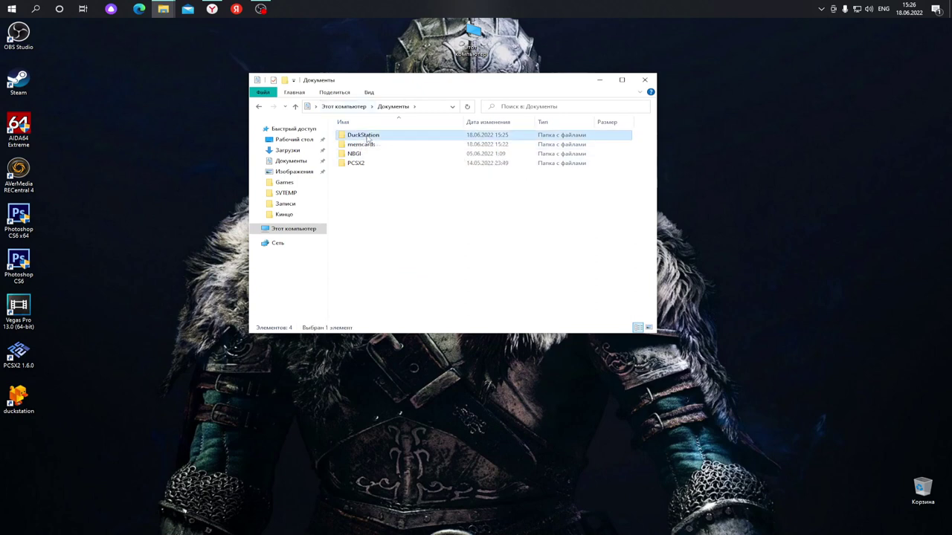
pyautogui.moveTo(390, 252); pyautogui.dragTo(340, 134)
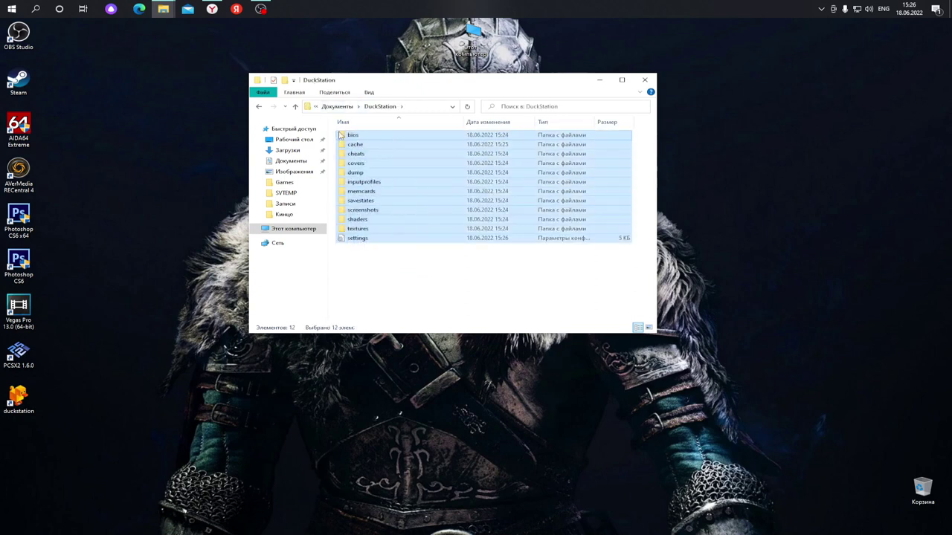
pyautogui.click(386, 268)
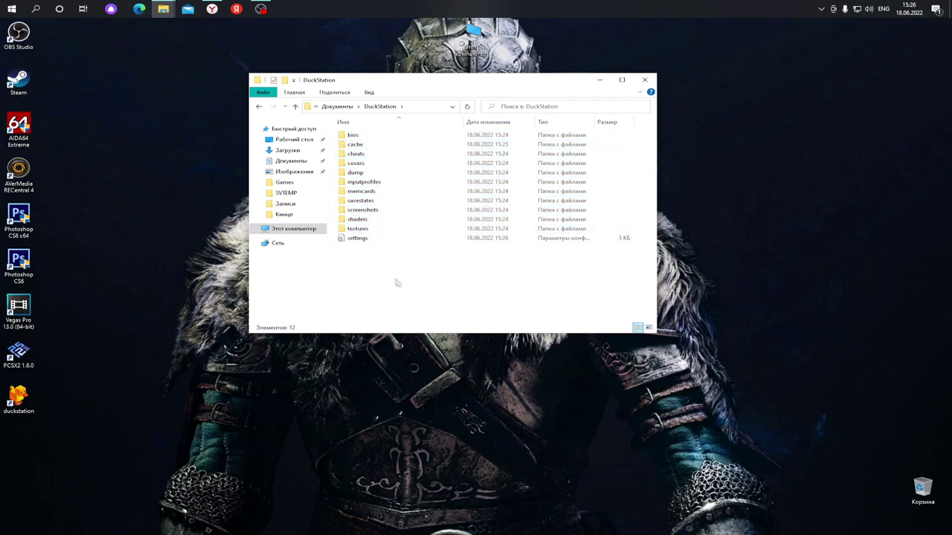
# Inspect the bios and memcards subfolders of the DuckStation folder and minimize the file window.
pyautogui.doubleClick(362, 136)
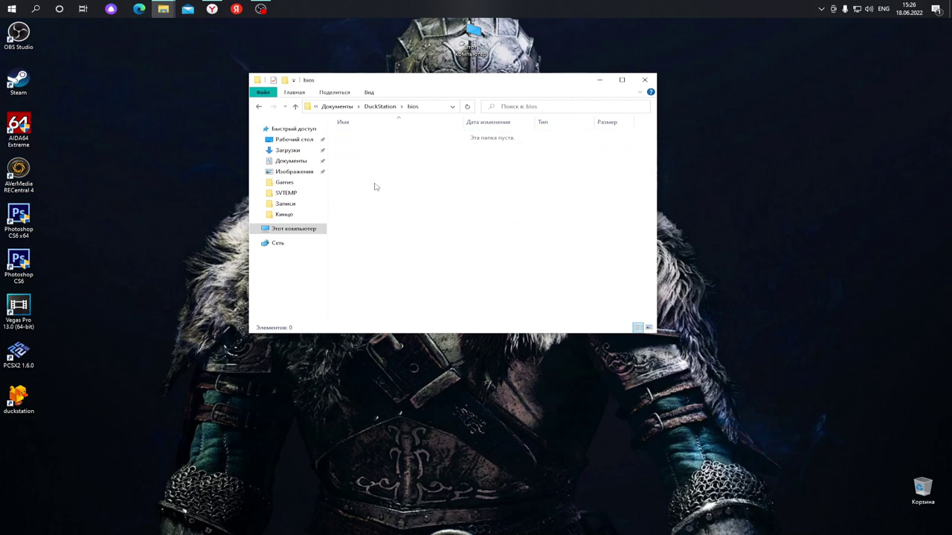
pyautogui.click(259, 106)
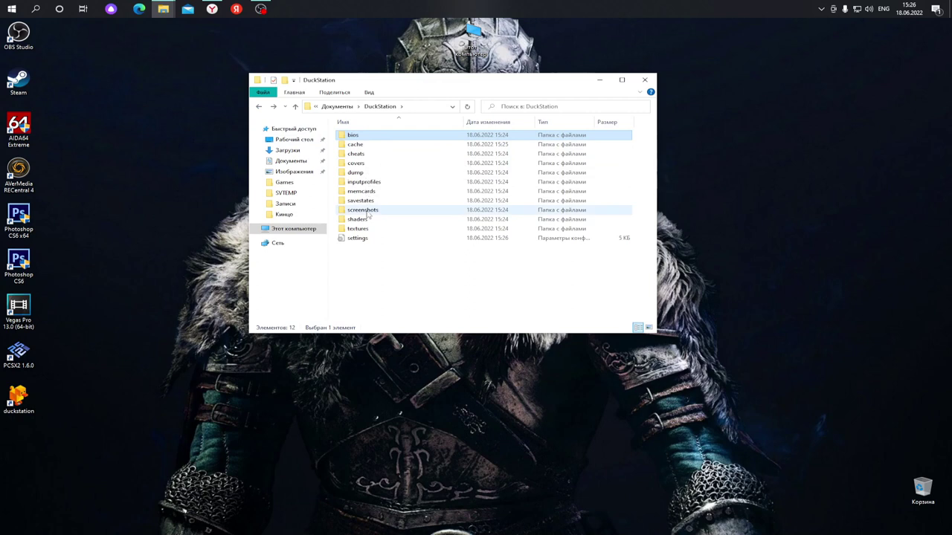
pyautogui.doubleClick(361, 191)
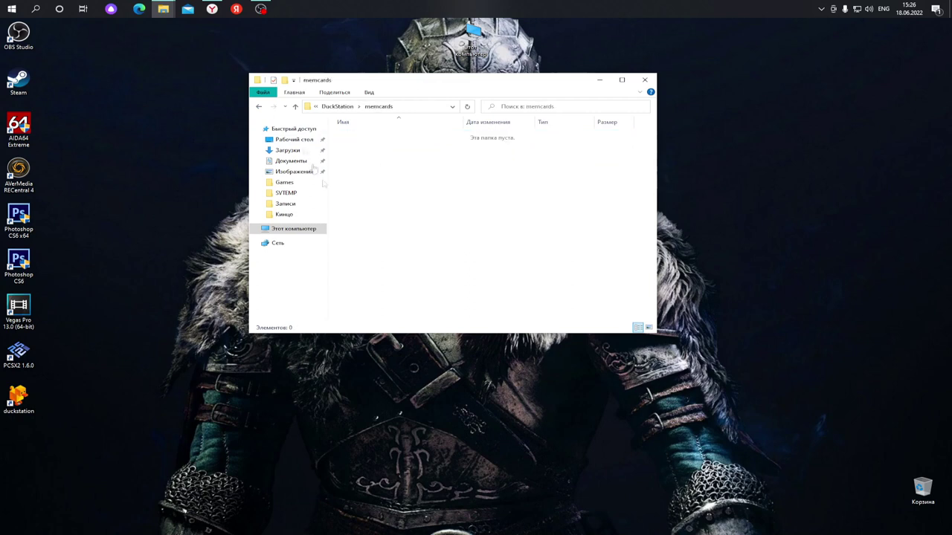
pyautogui.click(259, 106)
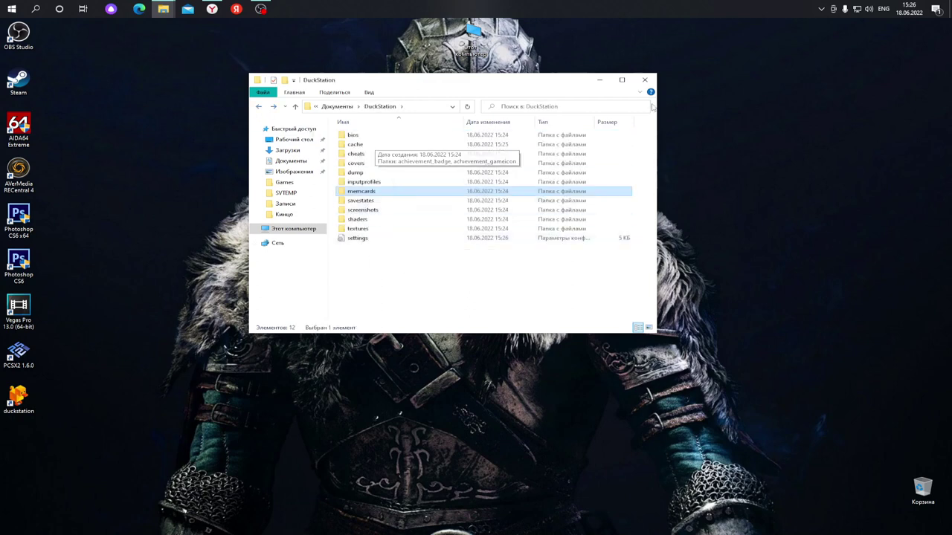
pyautogui.click(600, 80)
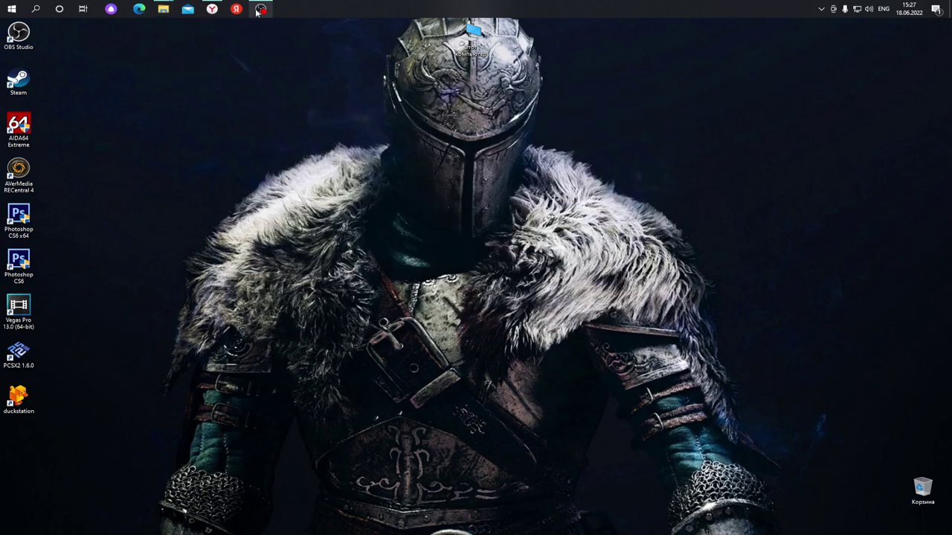
pyautogui.click(211, 9)
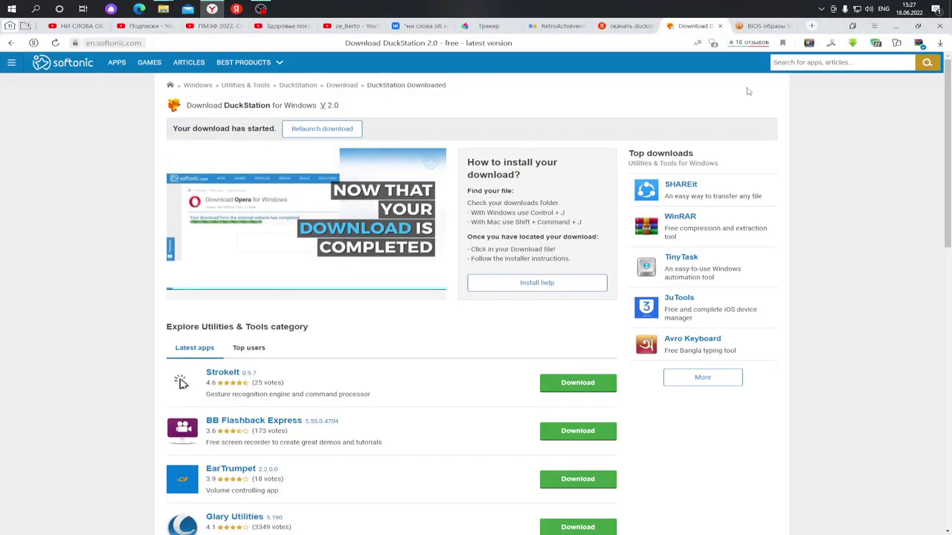
pyautogui.click(757, 28)
pyautogui.click(253, 79)
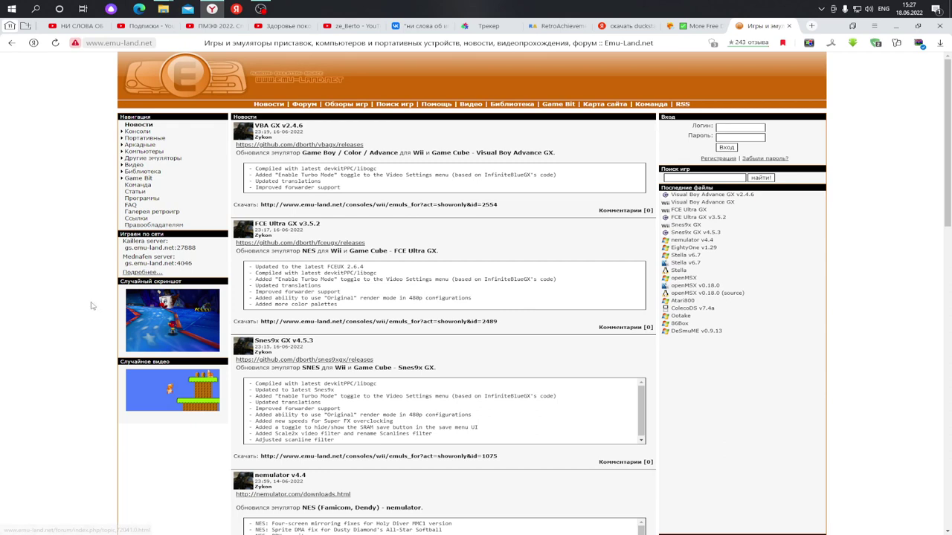
pyautogui.click(123, 132)
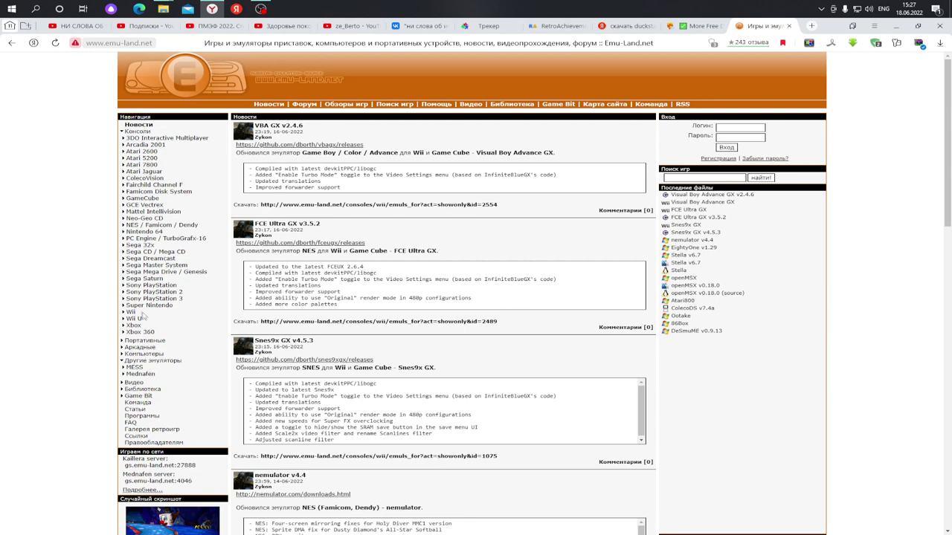
pyautogui.click(125, 285)
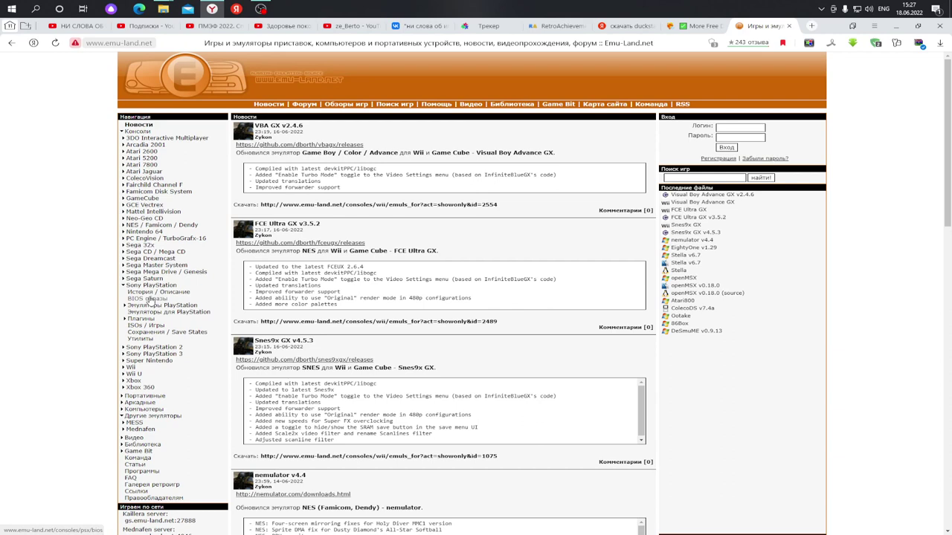
pyautogui.click(157, 287)
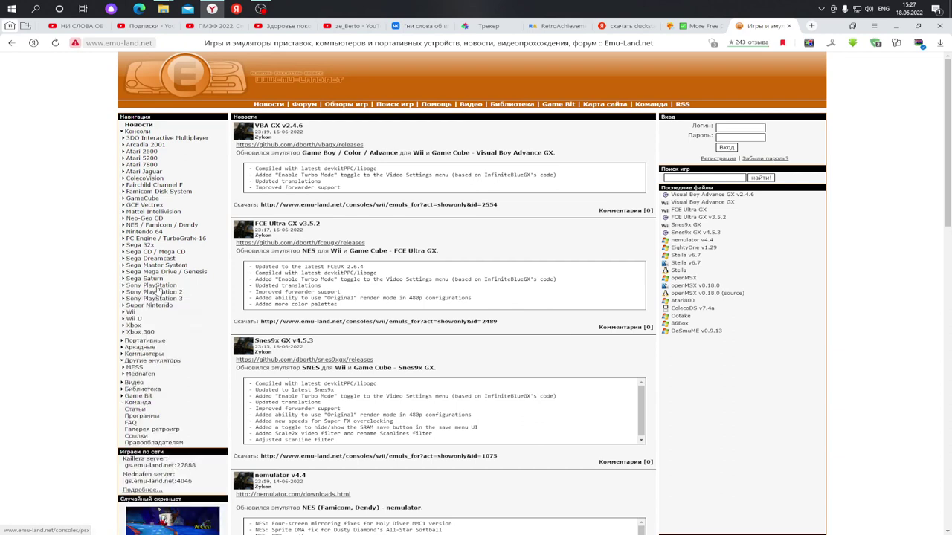
pyautogui.click(157, 288)
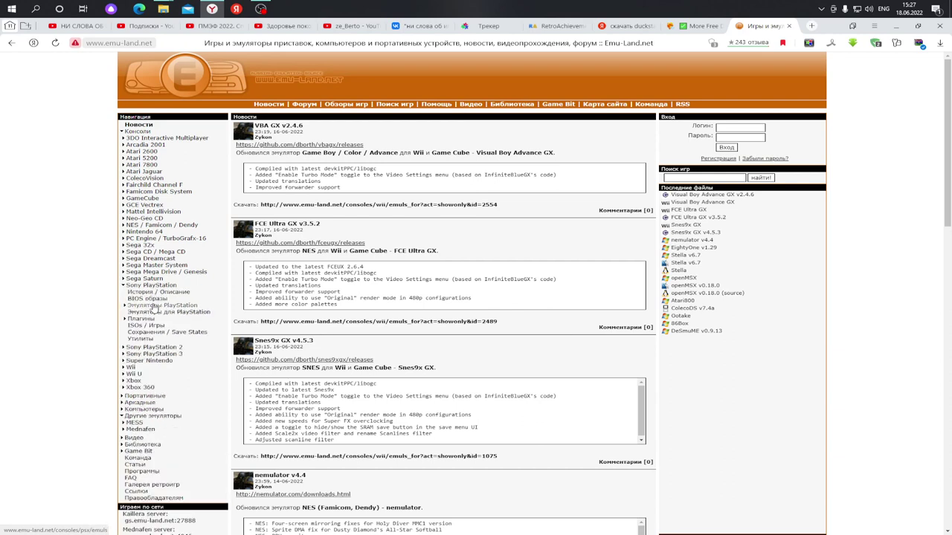
pyautogui.click(147, 300)
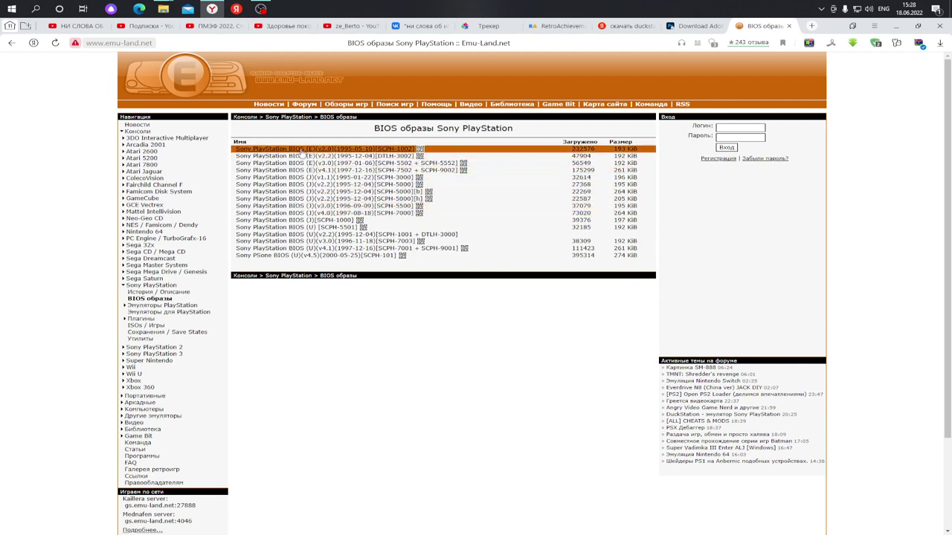
# Download Sony PlayStation BIOS (E)(v2.0)(1995-05-10)[SCPH-1002] into the bios folder of Documents > DuckStation.
pyautogui.click(304, 151)
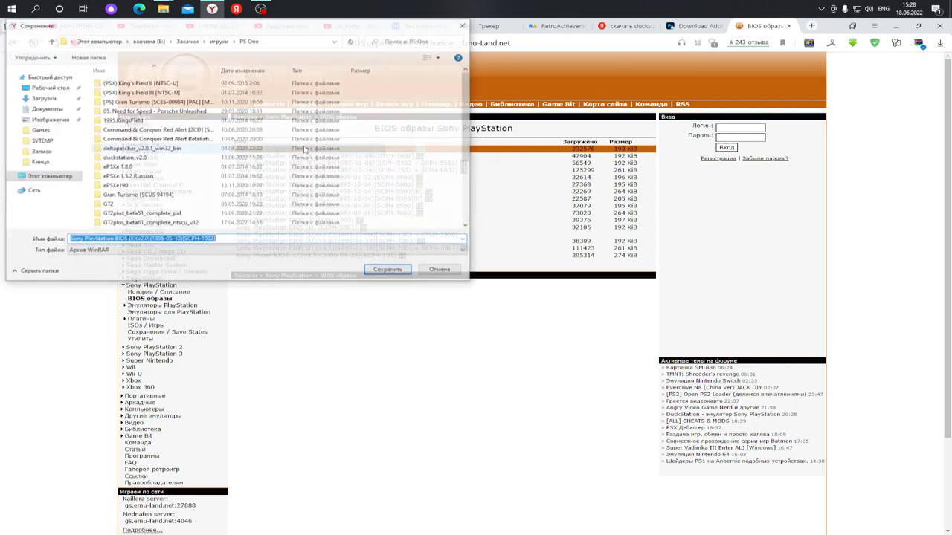
pyautogui.click(98, 40)
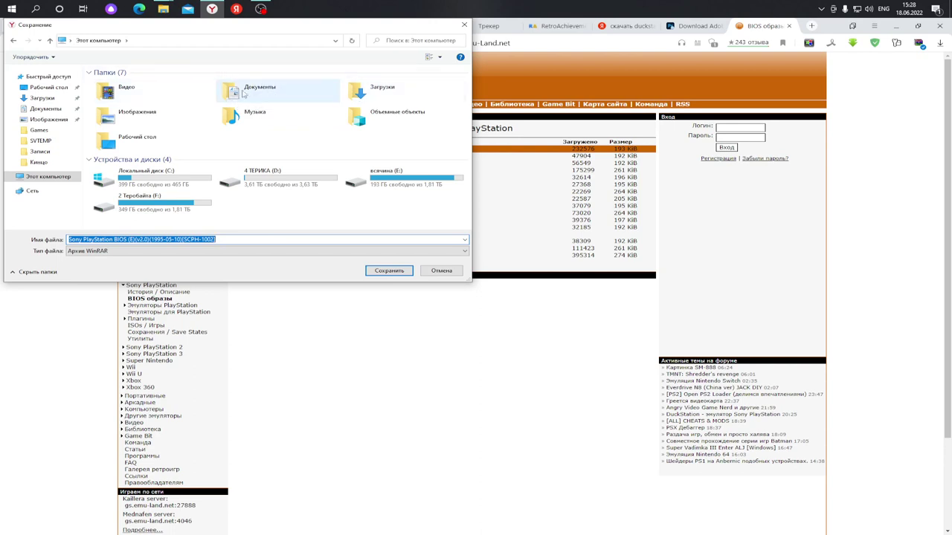
pyautogui.doubleClick(244, 92)
pyautogui.click(117, 84)
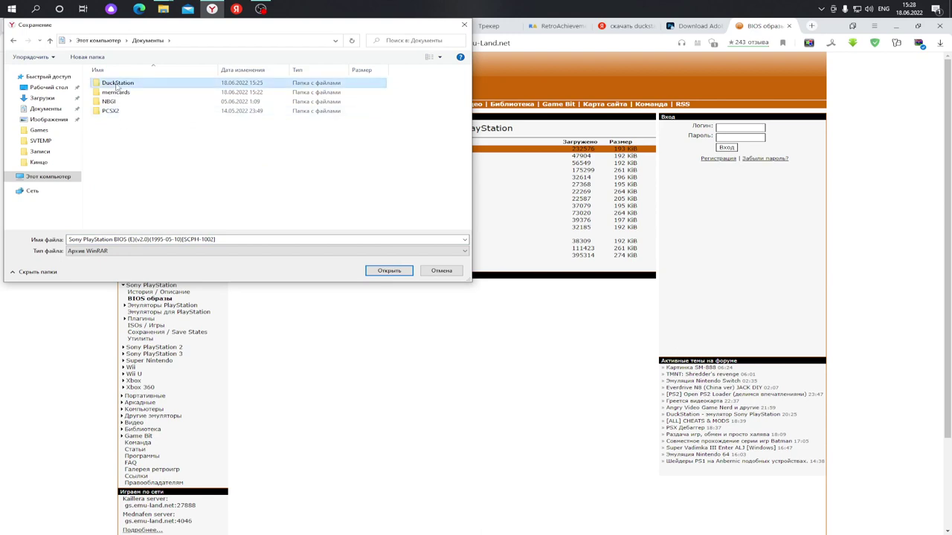
pyautogui.doubleClick(116, 86)
pyautogui.doubleClick(113, 87)
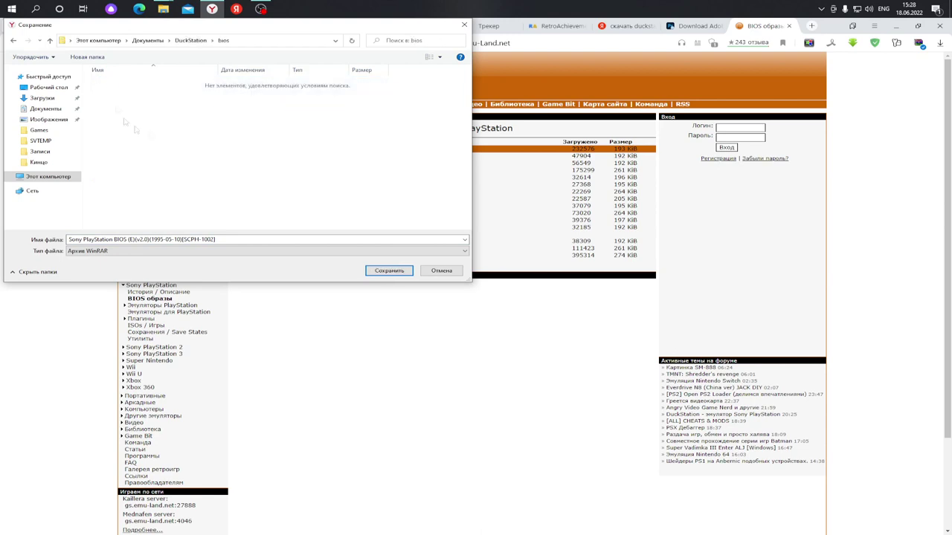
pyautogui.click(387, 272)
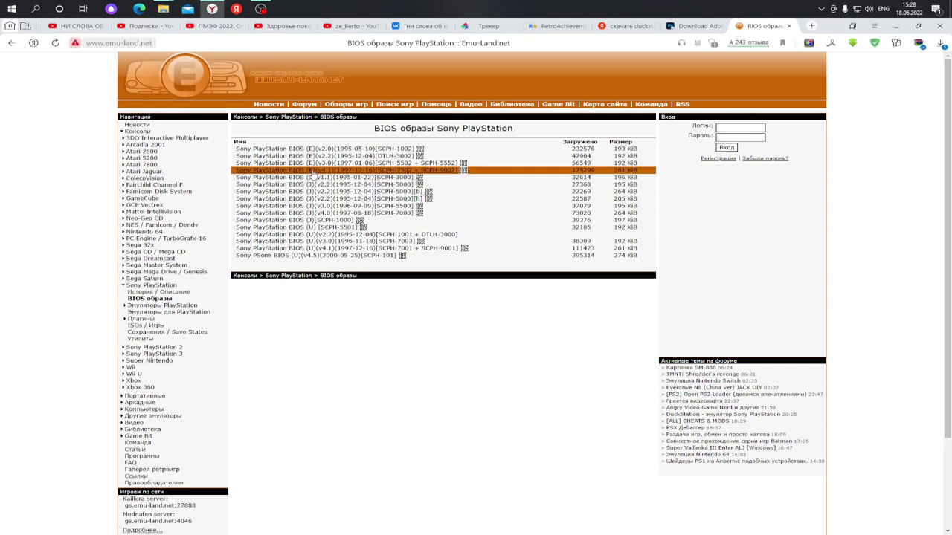
# Download Sony PlayStation BIOS (E)(v4.1)(1997-12-16)[SCPH-7502 + SCPH-9002] into the same DuckStation bios folder.
pyautogui.click(304, 171)
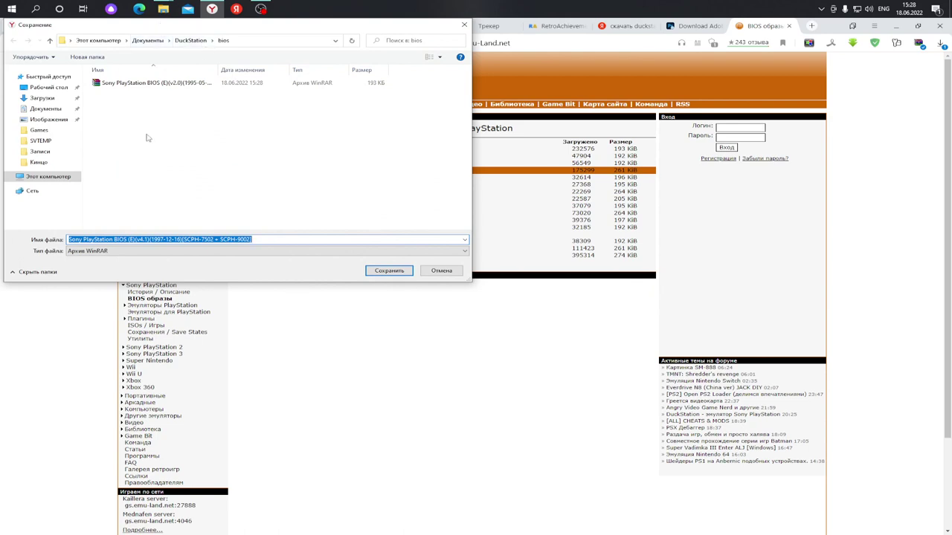
pyautogui.click(148, 137)
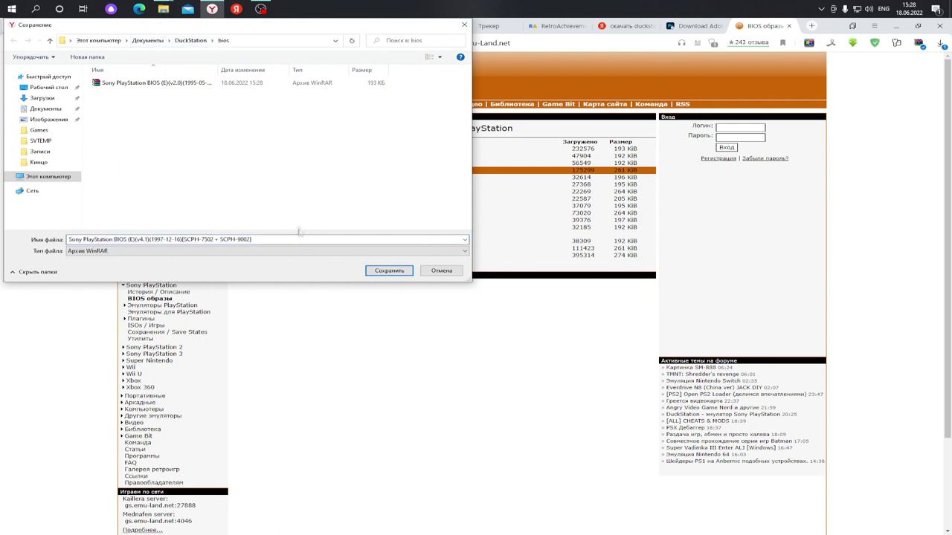
pyautogui.click(389, 270)
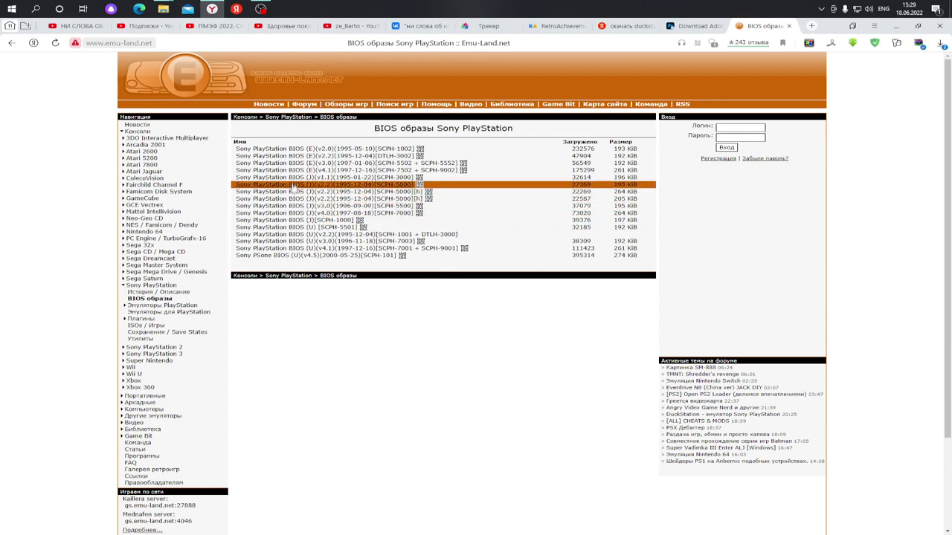
# Download the Japanese BIOS images (J)(v1.1)[SCPH-3000] and (J)(v4.0)[SCPH-7000] into the DuckStation bios folder.
pyautogui.click(292, 181)
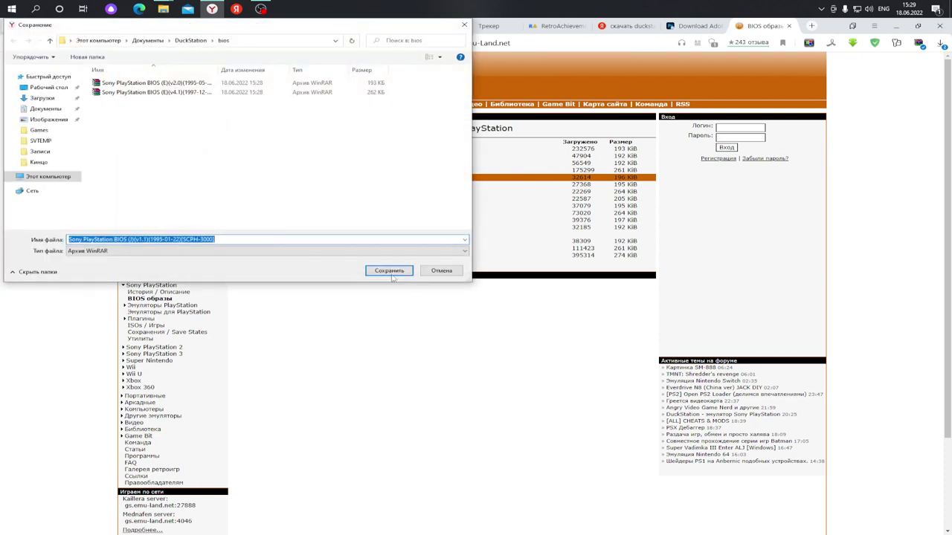
pyautogui.click(394, 272)
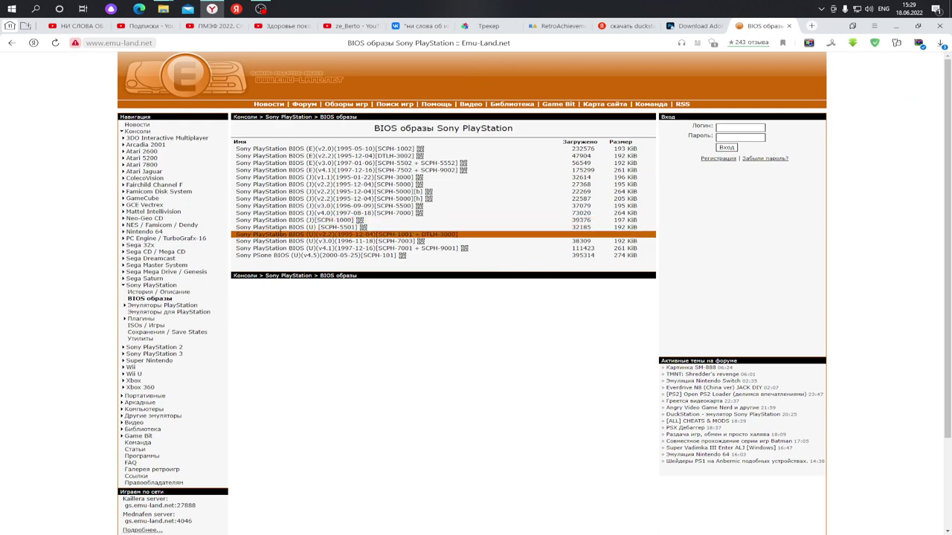
pyautogui.click(288, 215)
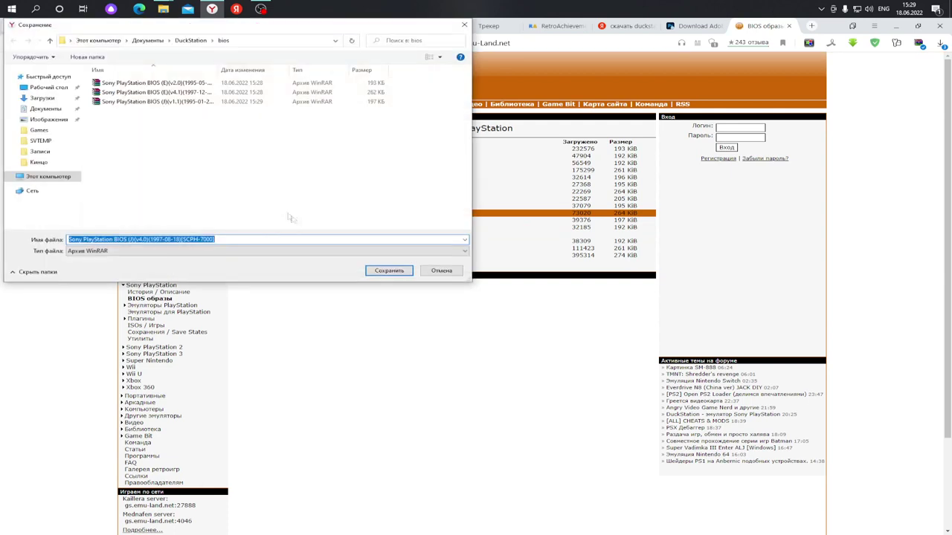
pyautogui.click(384, 271)
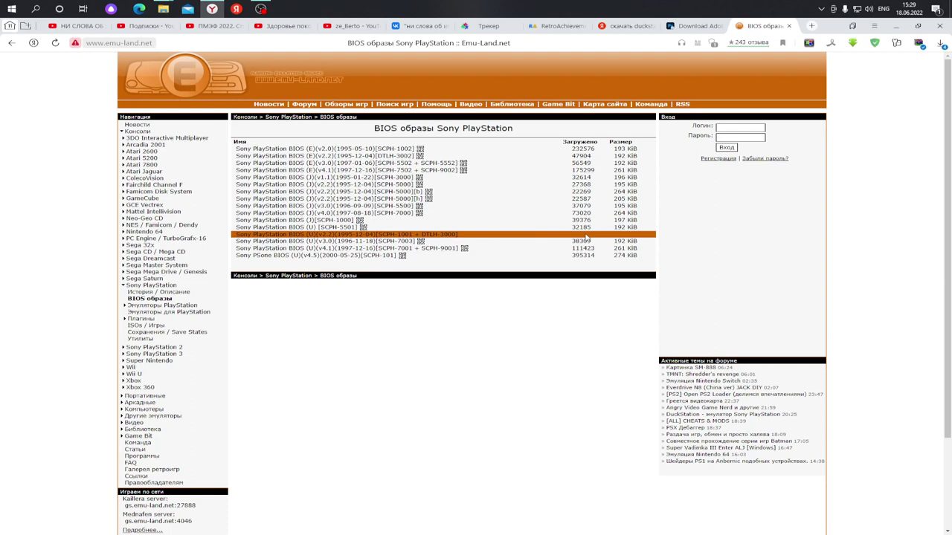
# Download Sony PlayStation BIOS (U)(v3.0)(1996-11-18)[SCPH-7003] and Sony PSone BIOS (U)(v4.5)(2000-05-25)[SCPH-101] into the DuckStation bios folder.
pyautogui.click(294, 243)
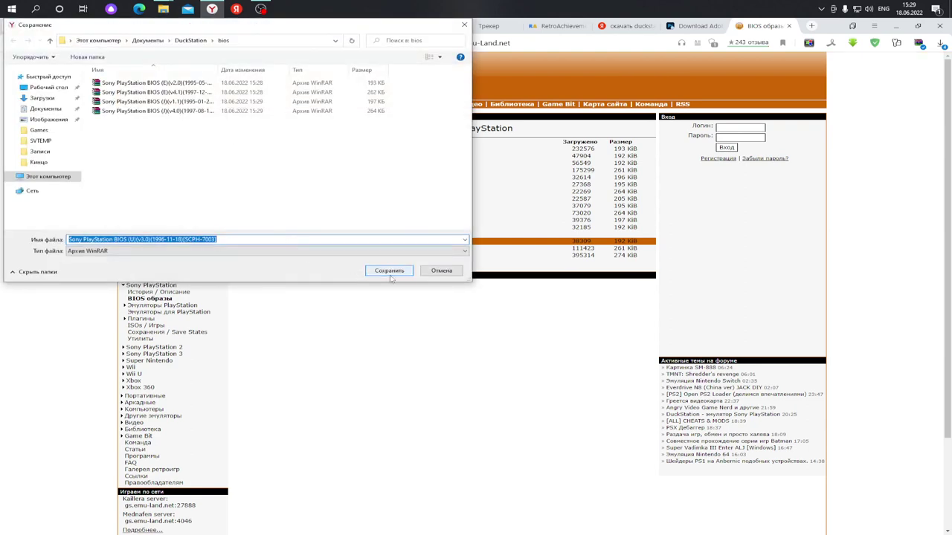
pyautogui.click(391, 275)
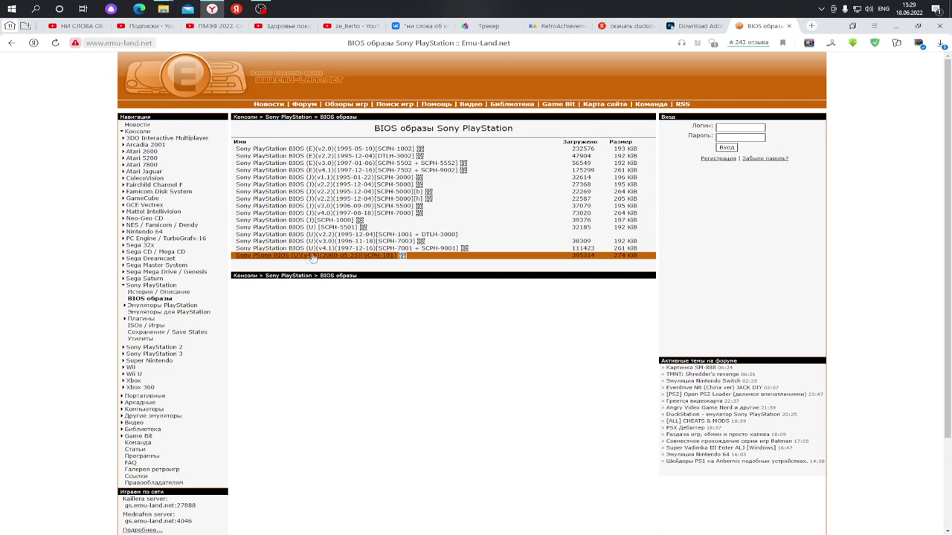
pyautogui.click(282, 258)
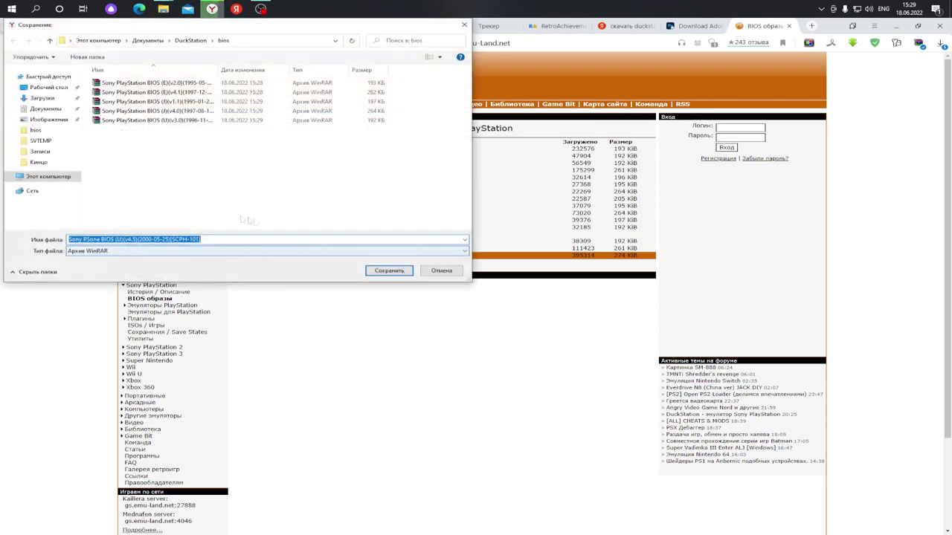
pyautogui.click(402, 272)
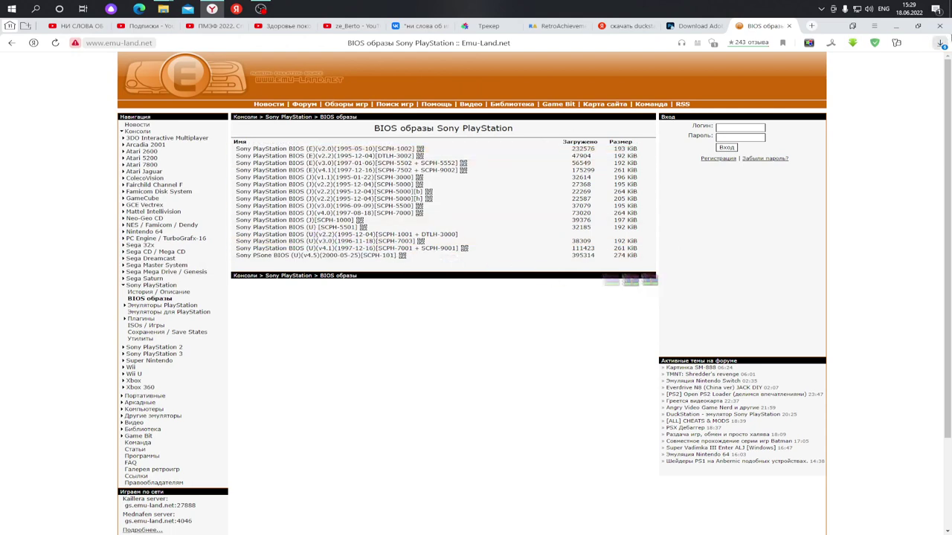
# Minimize the browser, switch to File Explorer and open the bios folder inside Documents > DuckStation.
pyautogui.click(896, 26)
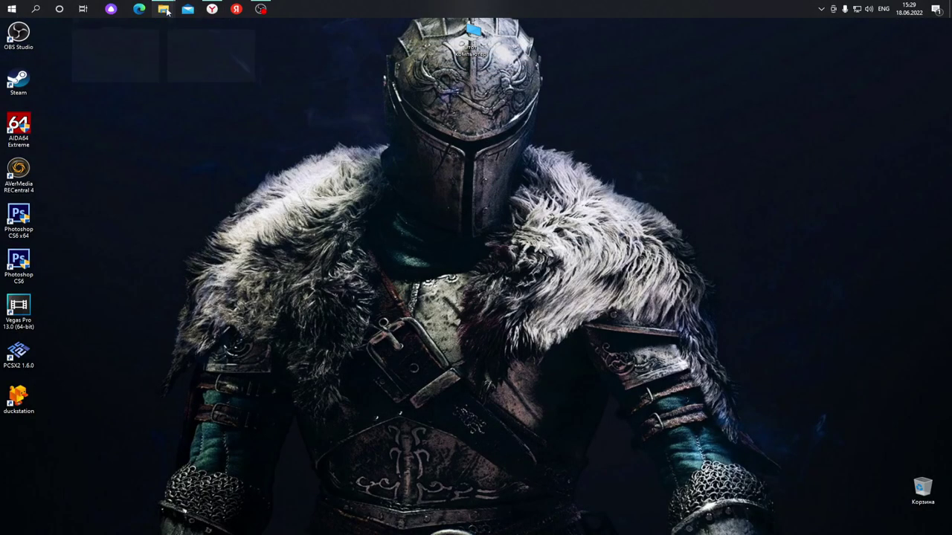
pyautogui.moveTo(169, 15)
pyautogui.click(200, 57)
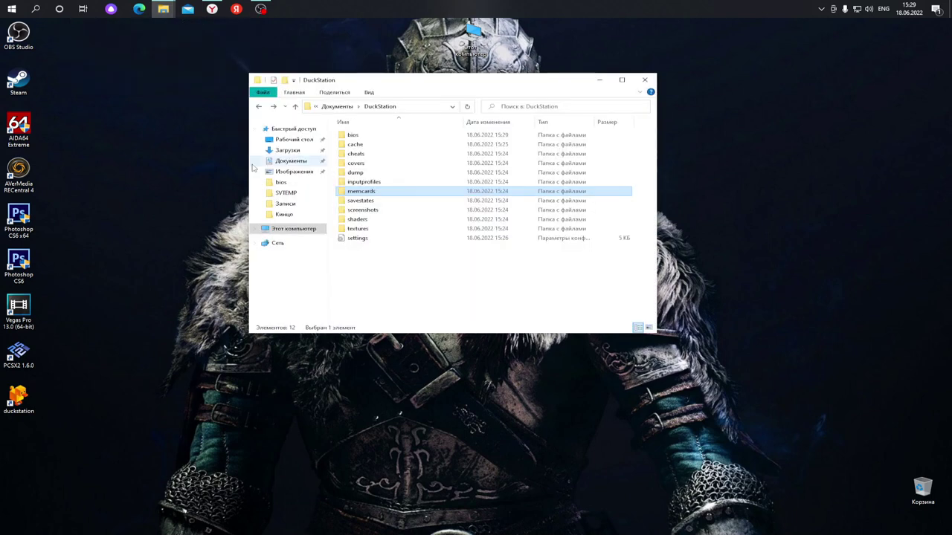
pyautogui.moveTo(436, 81); pyautogui.dragTo(355, 106)
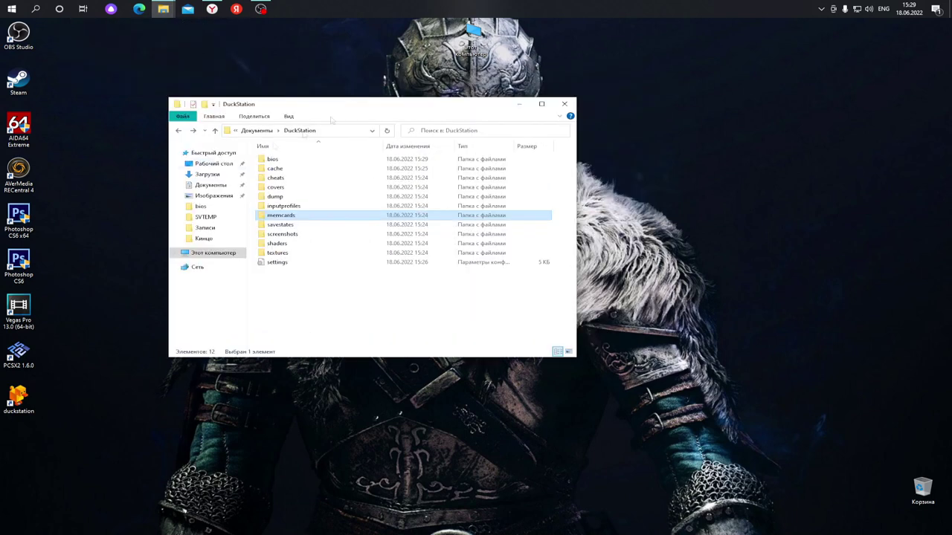
pyautogui.doubleClick(274, 160)
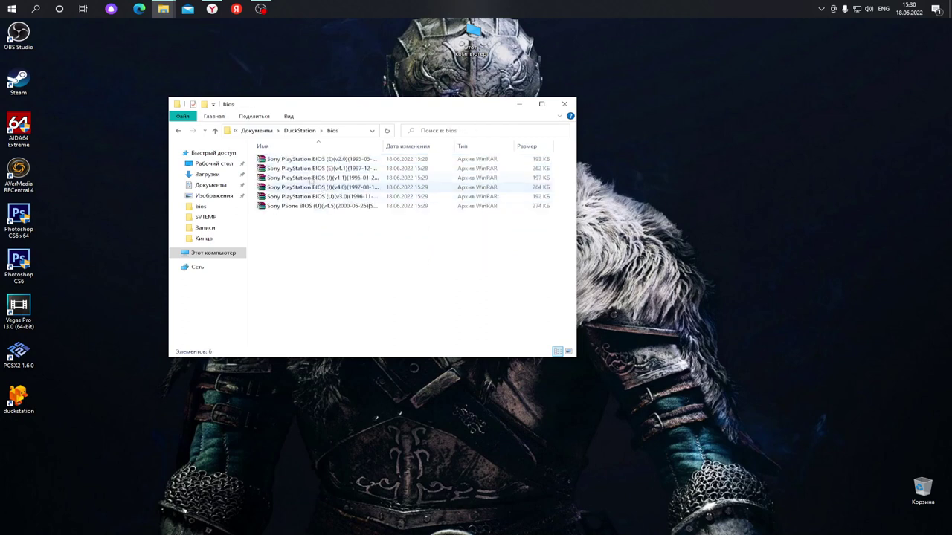
# Extract the BIOS archives (E)(v2.0), (J)(v4.0) and PSone (U)(v4.5) directly into the bios folder.
pyautogui.rightClick(303, 161)
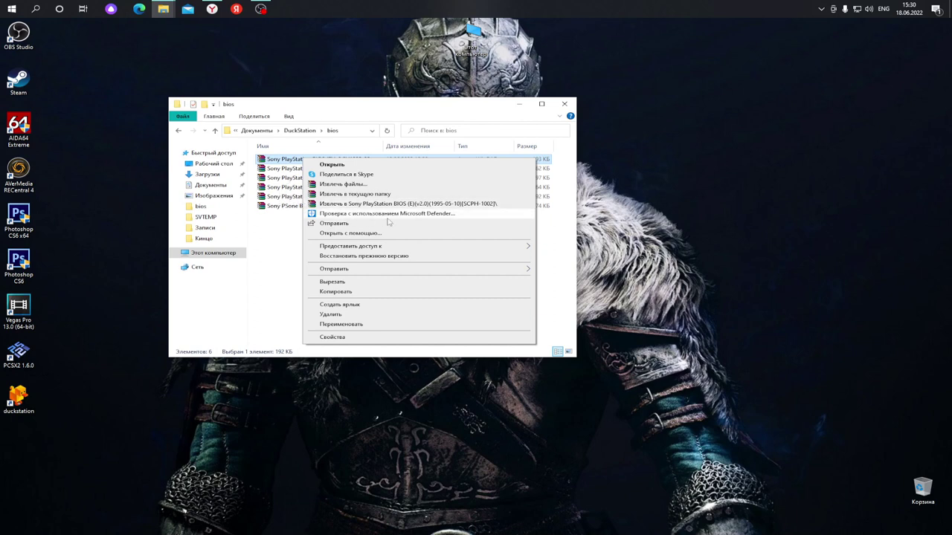
pyautogui.click(344, 194)
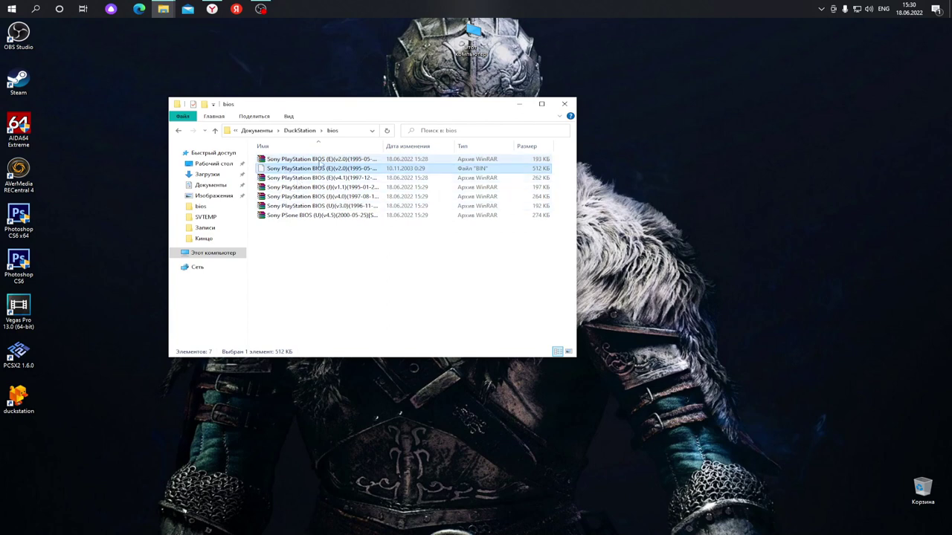
pyautogui.rightClick(297, 188)
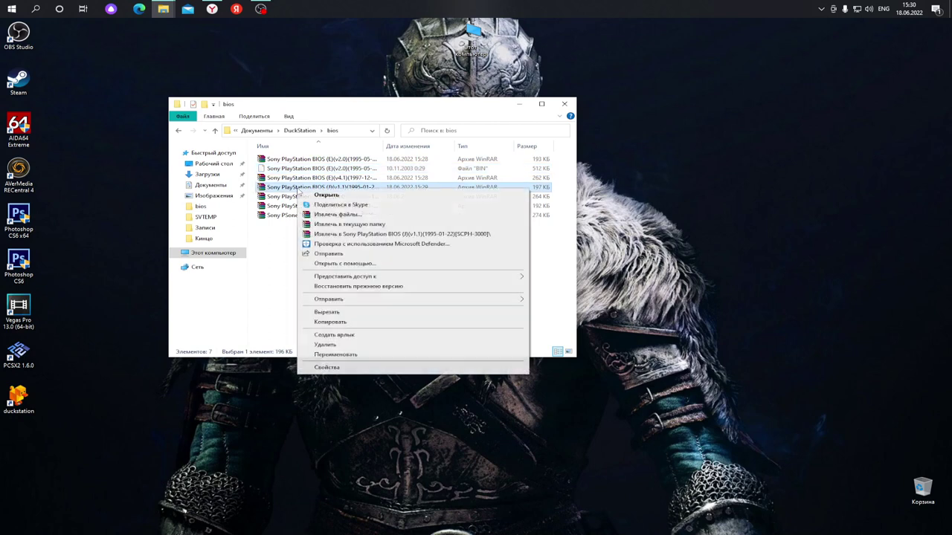
pyautogui.rightClick(290, 198)
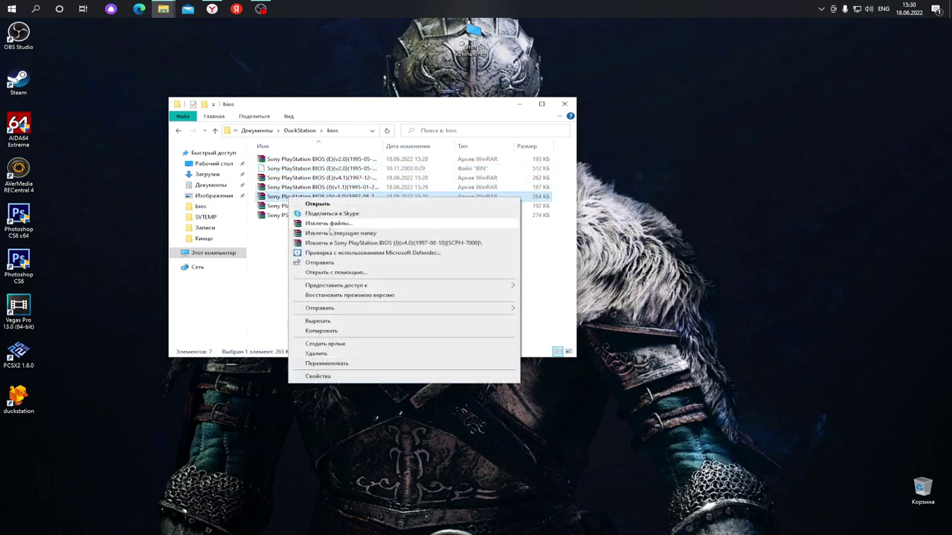
pyautogui.click(327, 234)
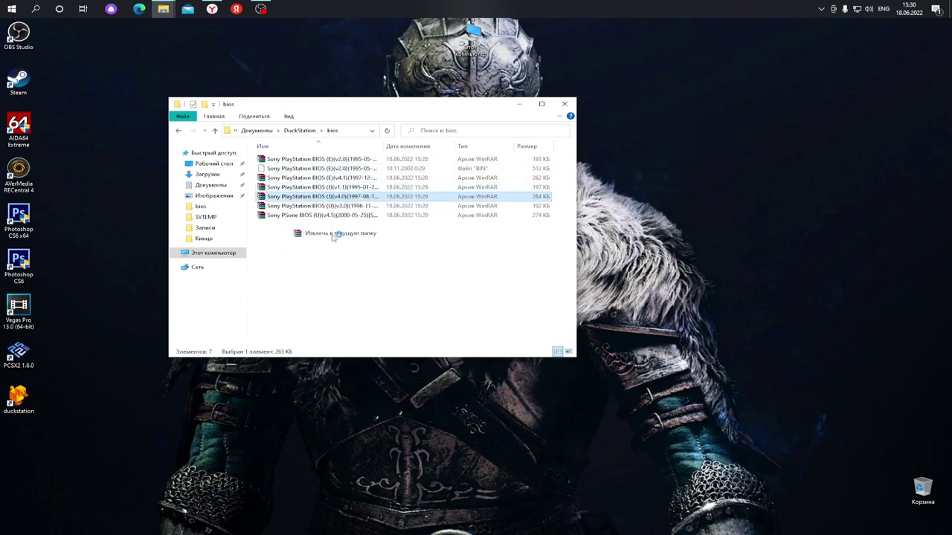
pyautogui.click(293, 226)
pyautogui.rightClick(285, 229)
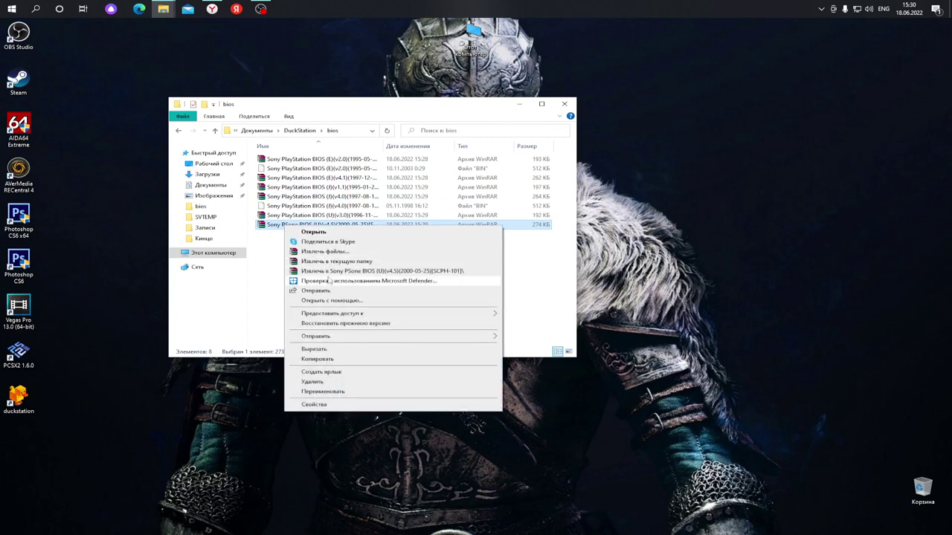
pyautogui.click(316, 262)
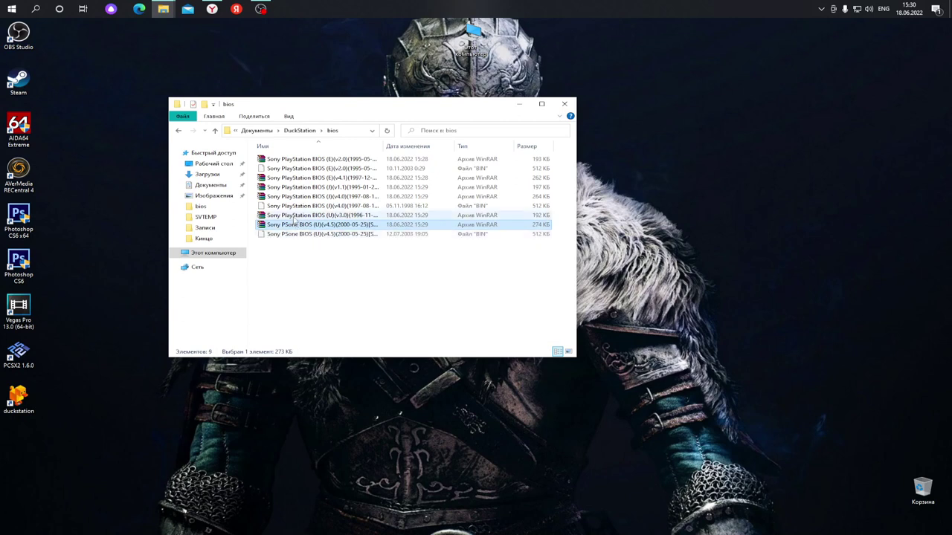
# Extract the remaining BIOS archives (J)(v1.1), (E)(v4.1) and (U)(v3.0) directly into the bios folder.
pyautogui.rightClick(295, 190)
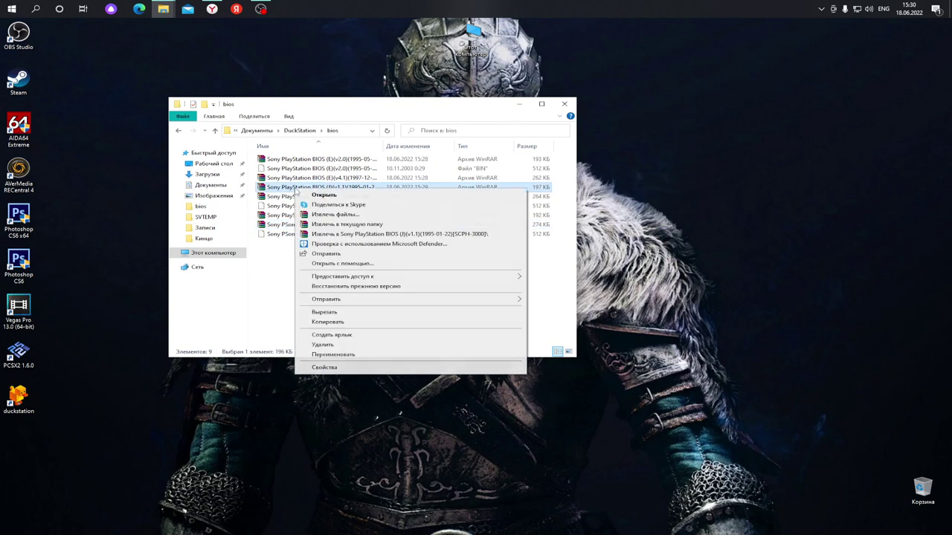
pyautogui.click(333, 233)
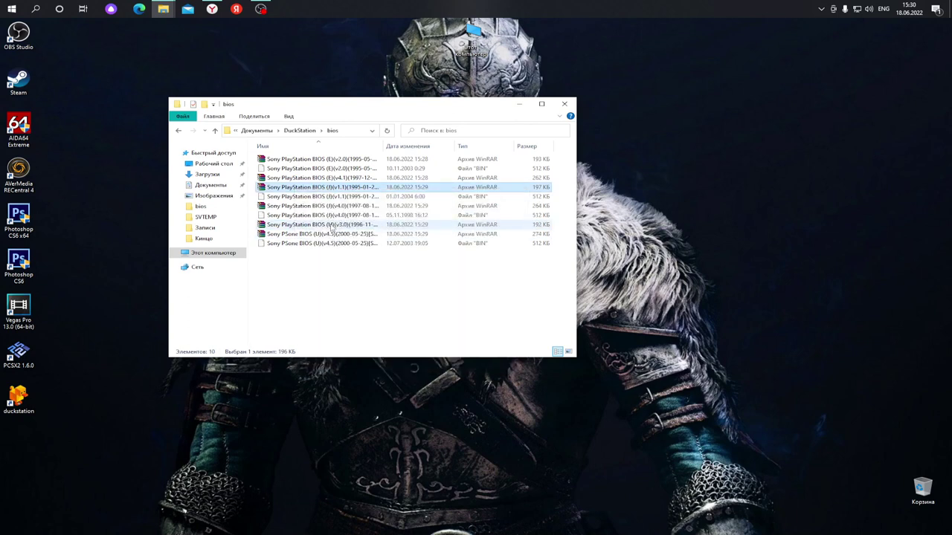
pyautogui.rightClick(295, 177)
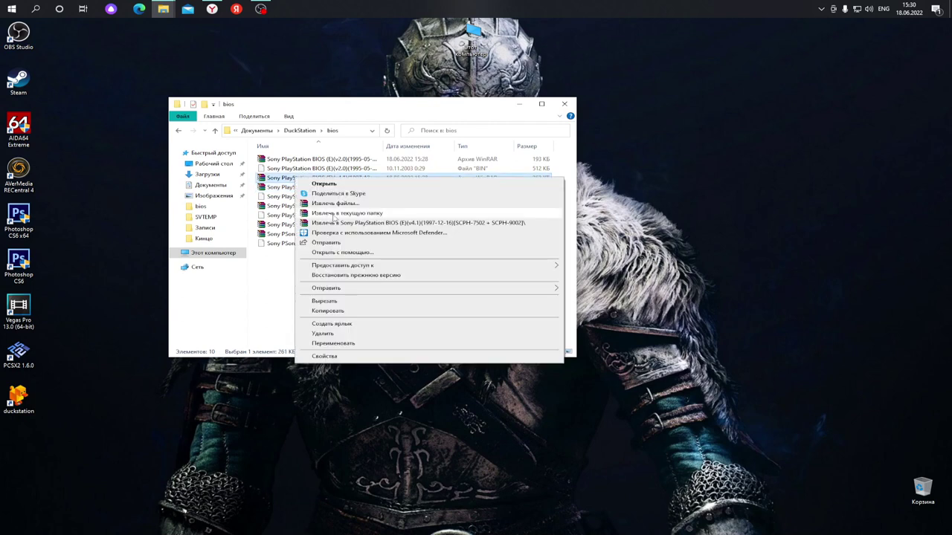
pyautogui.click(334, 214)
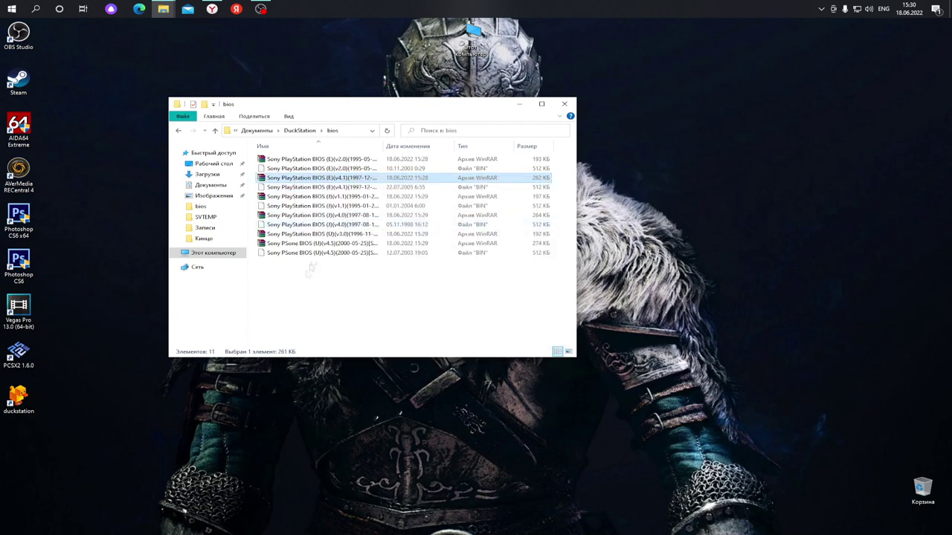
pyautogui.click(305, 235)
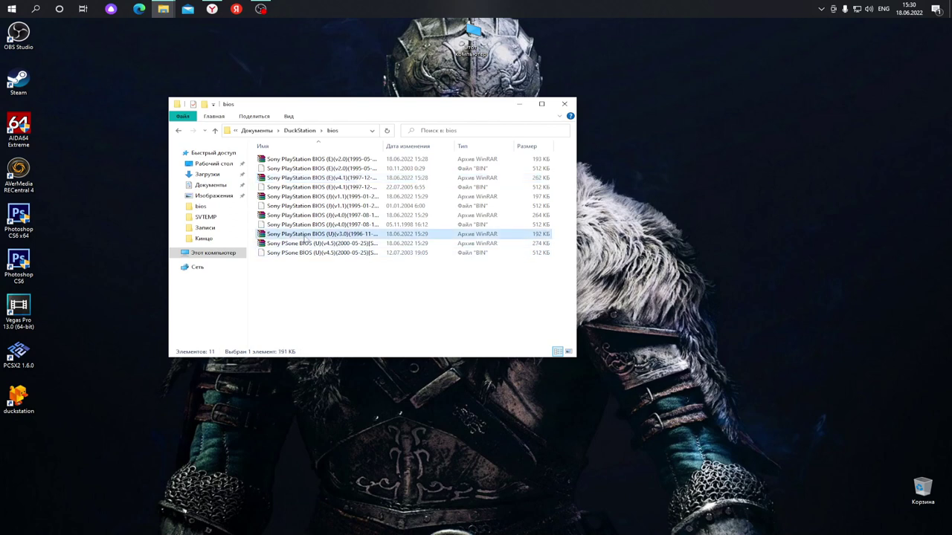
pyautogui.rightClick(305, 235)
pyautogui.click(332, 271)
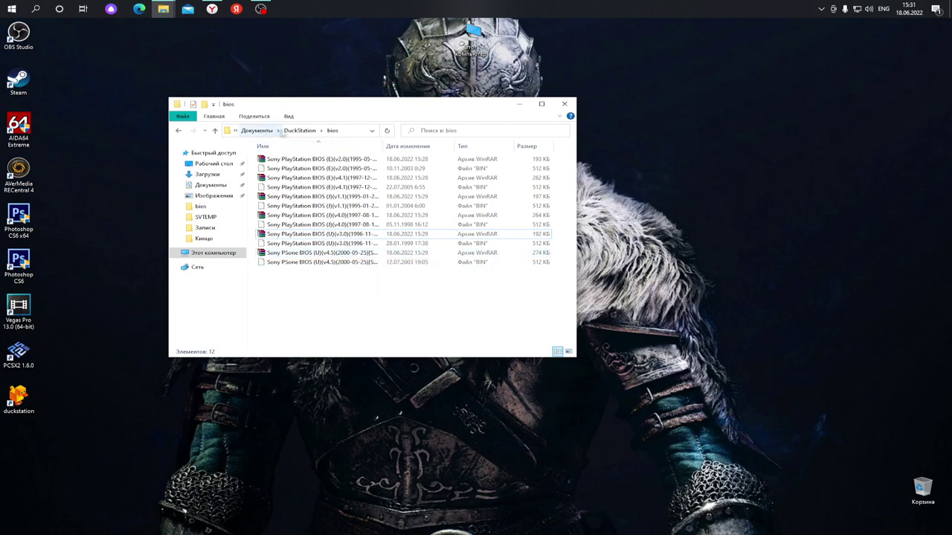
# Return to the parent DuckStation folder, minimize the file window and launch DuckStation from its desktop shortcut.
pyautogui.click(299, 131)
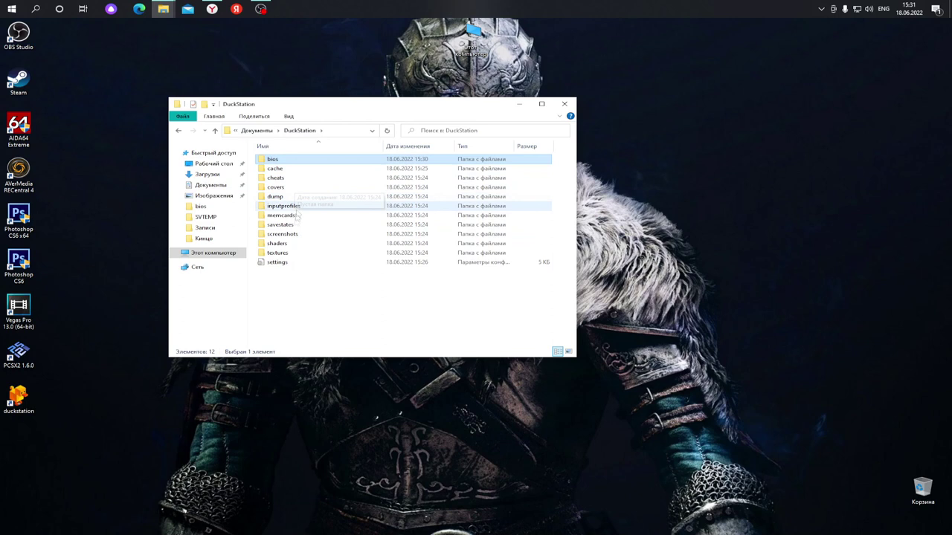
pyautogui.click(520, 107)
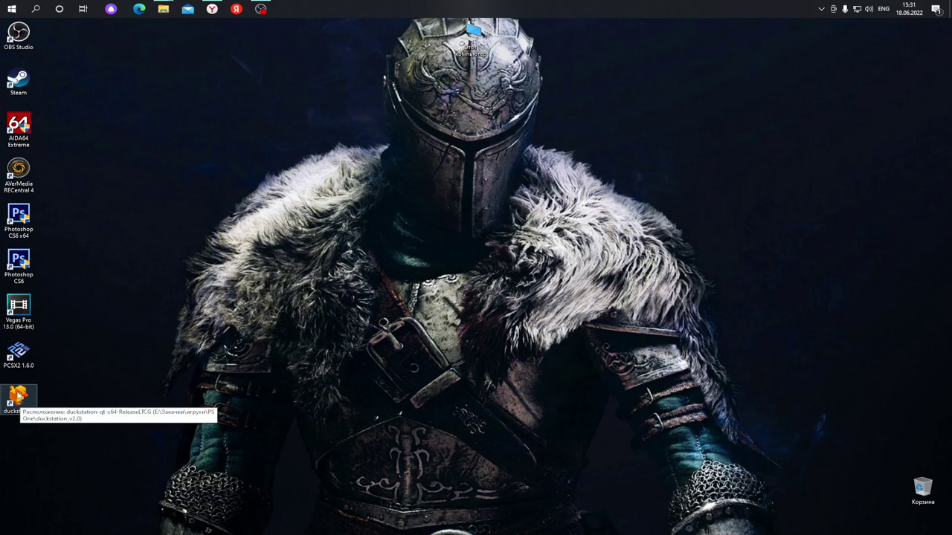
pyautogui.click(18, 398)
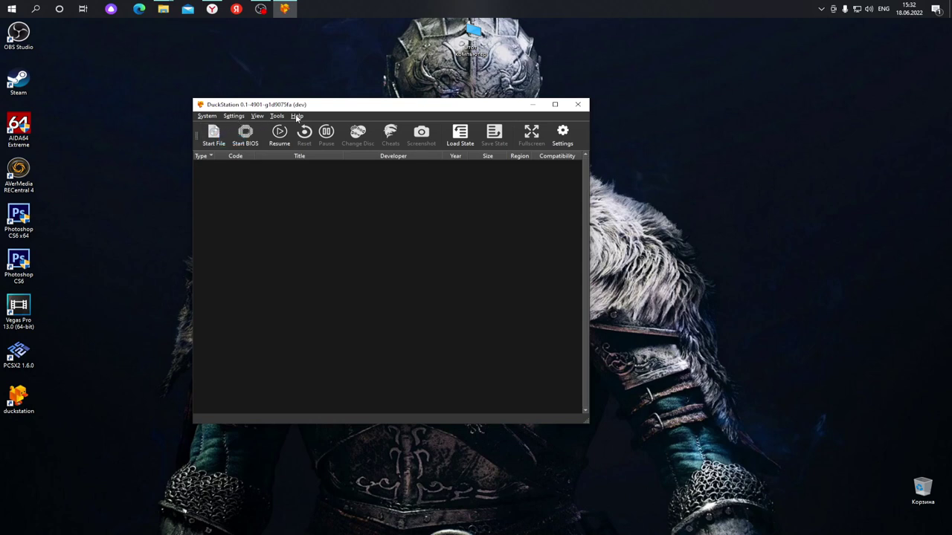
# Change the interface language to Русский and enlarge the main window until the whole toolbar fits.
pyautogui.click(233, 117)
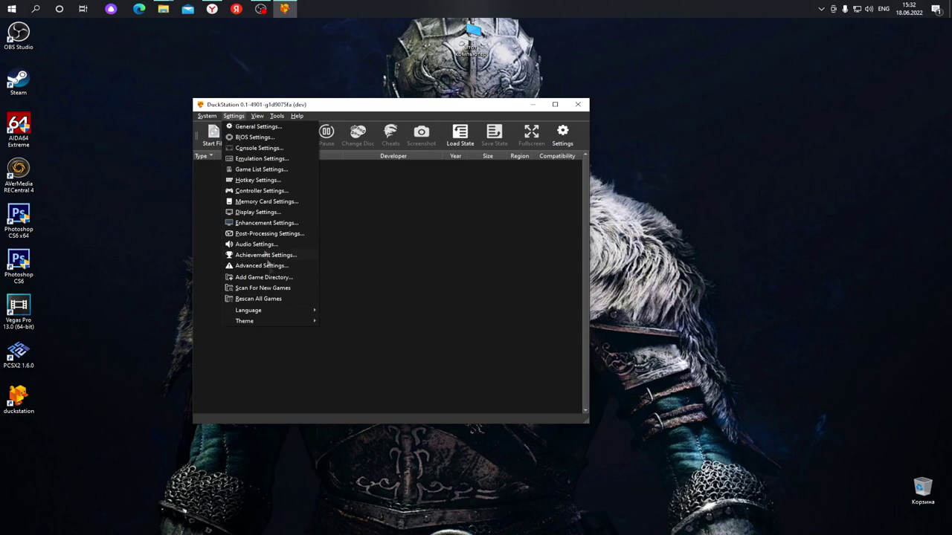
pyautogui.moveTo(270, 316)
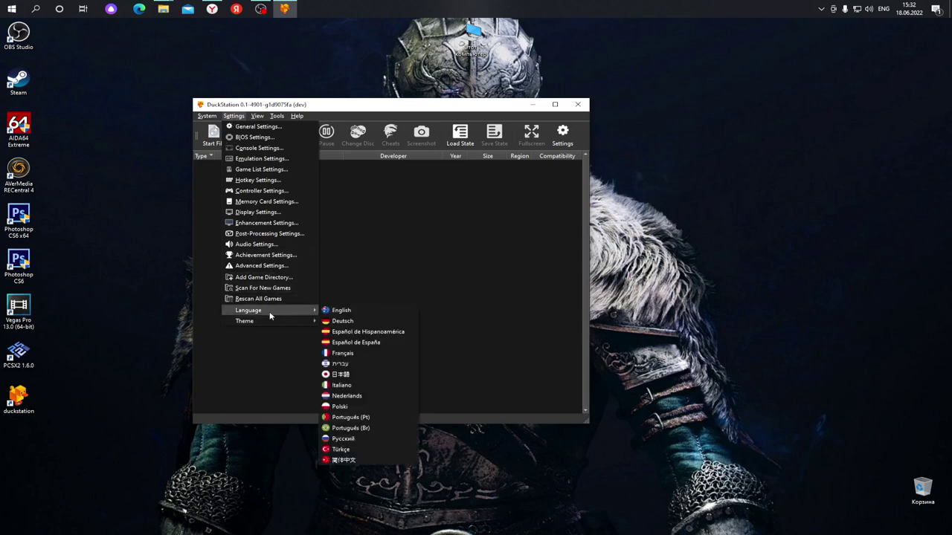
pyautogui.click(342, 439)
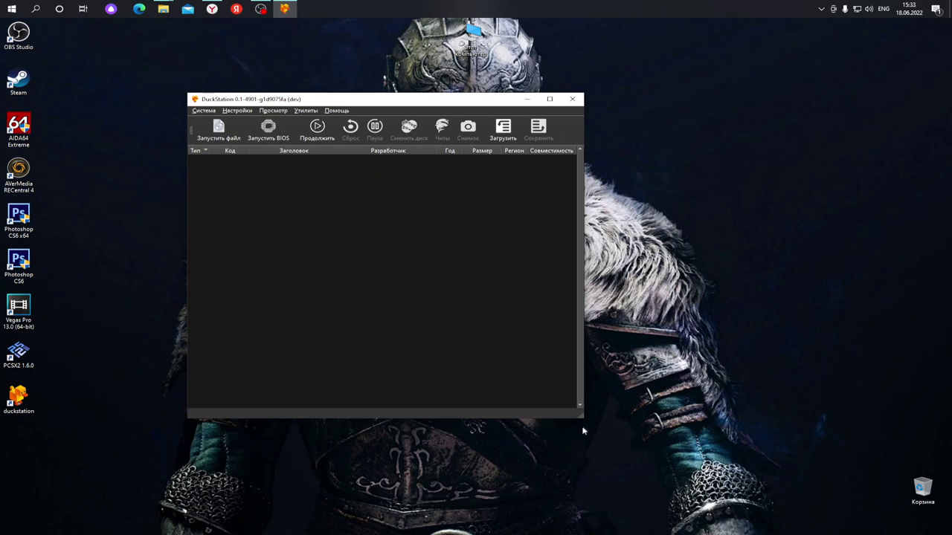
pyautogui.moveTo(581, 419); pyautogui.dragTo(660, 448)
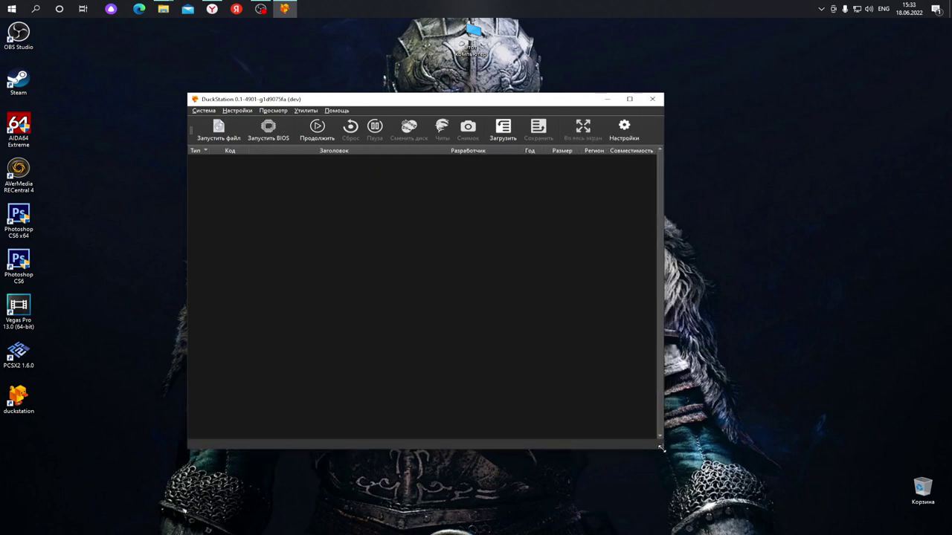
# Open the emulator's BIOS settings and check which images are offered for NTSC-J (Япония), keeping the current selection.
pyautogui.click(624, 127)
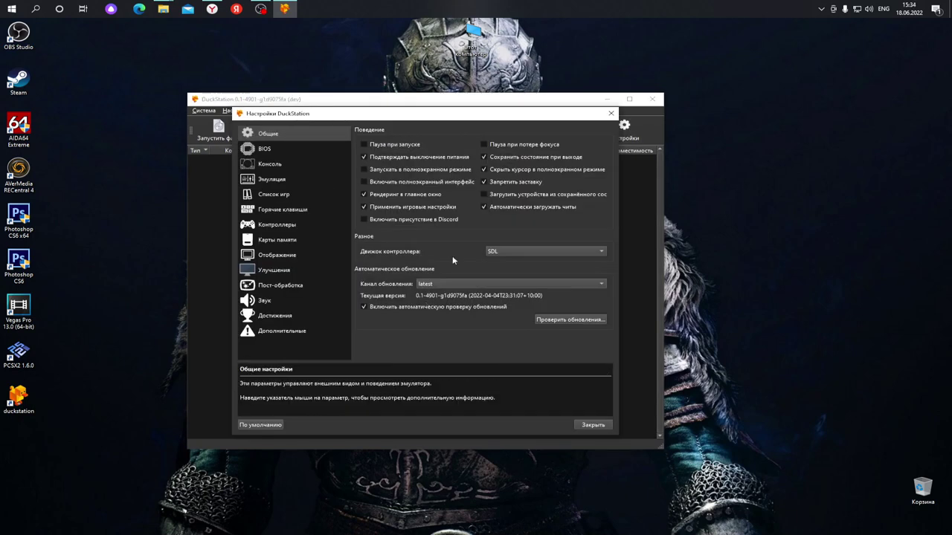
pyautogui.moveTo(386, 118)
pyautogui.mouseDown()
pyautogui.moveTo(390, 127)
pyautogui.moveTo(381, 121)
pyautogui.mouseUp()
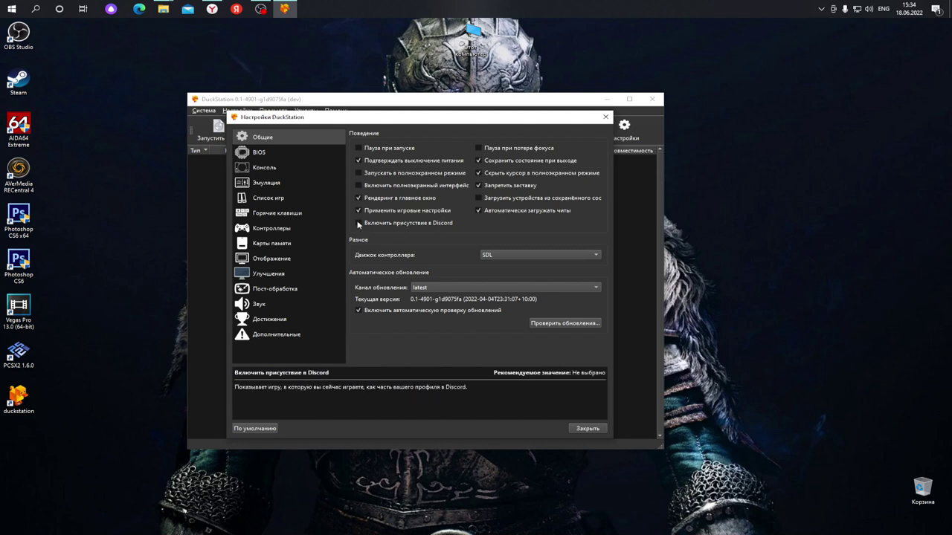
pyautogui.click(259, 152)
pyautogui.click(595, 149)
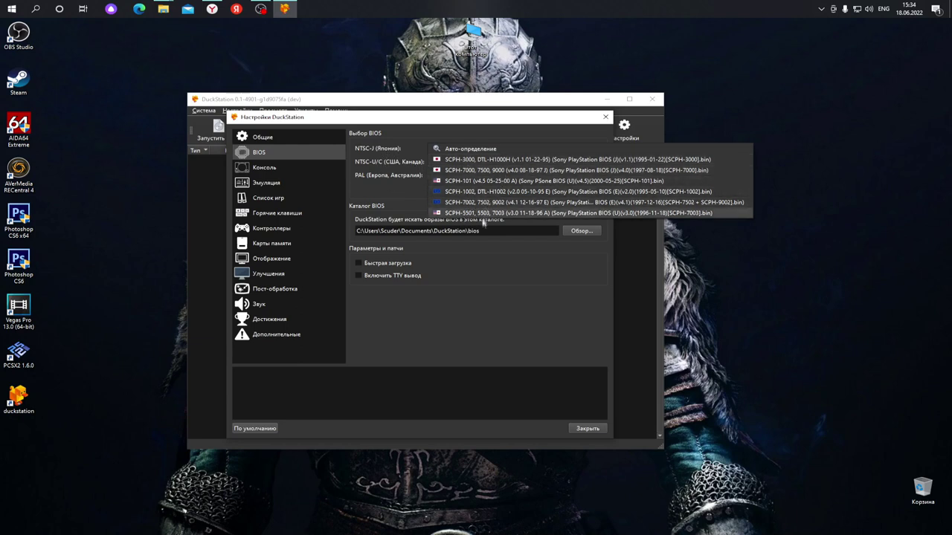
pyautogui.click(543, 252)
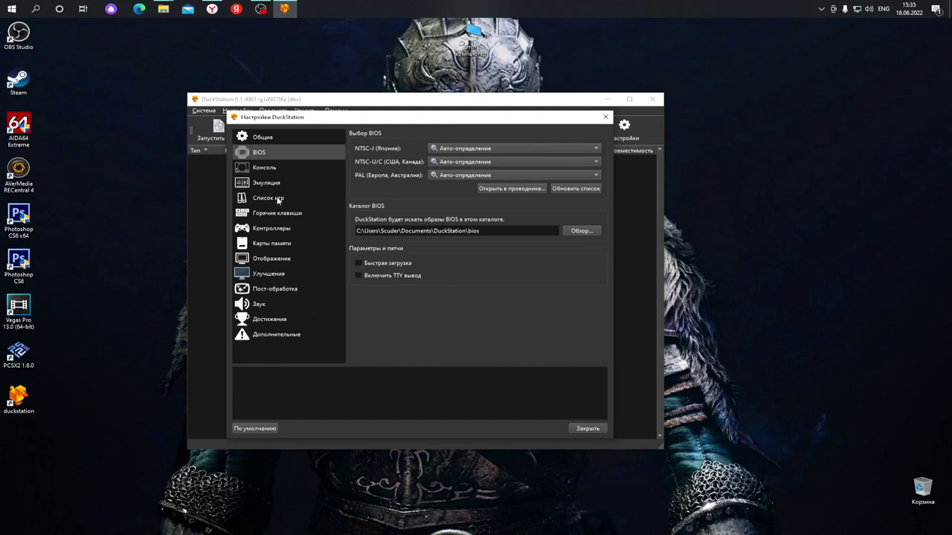
# In the console settings, enable 8 MB RAM (developer console) and CPU clock speed control, accepting the overclocking warning.
pyautogui.click(248, 171)
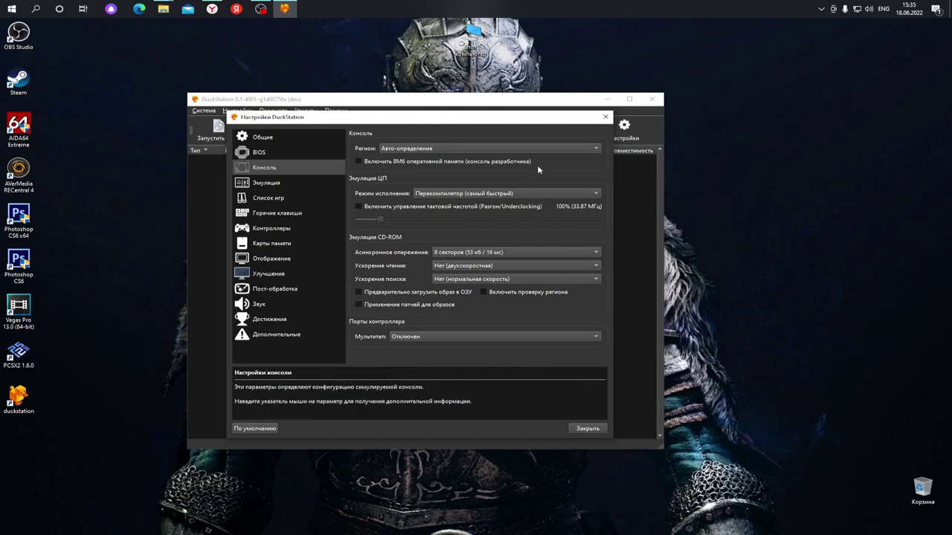
pyautogui.click(358, 162)
pyautogui.click(359, 207)
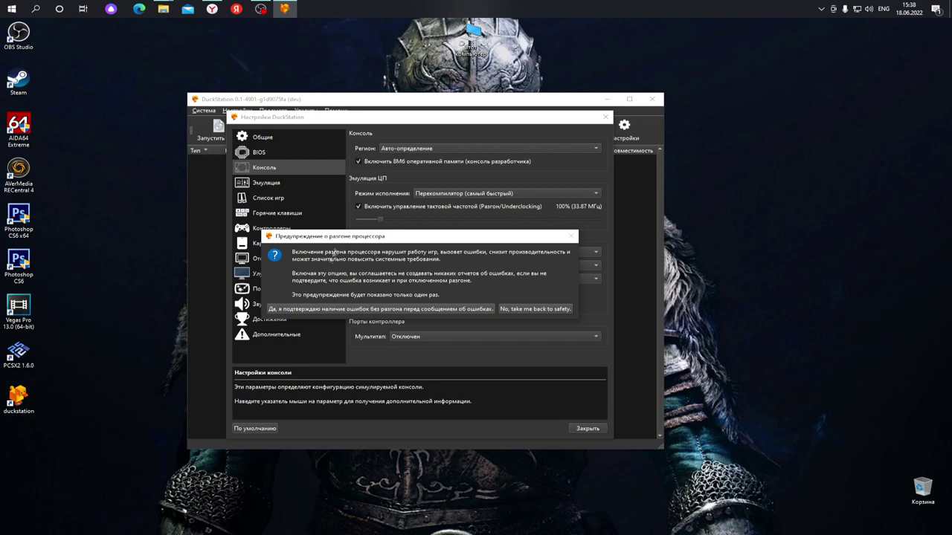
pyautogui.click(367, 309)
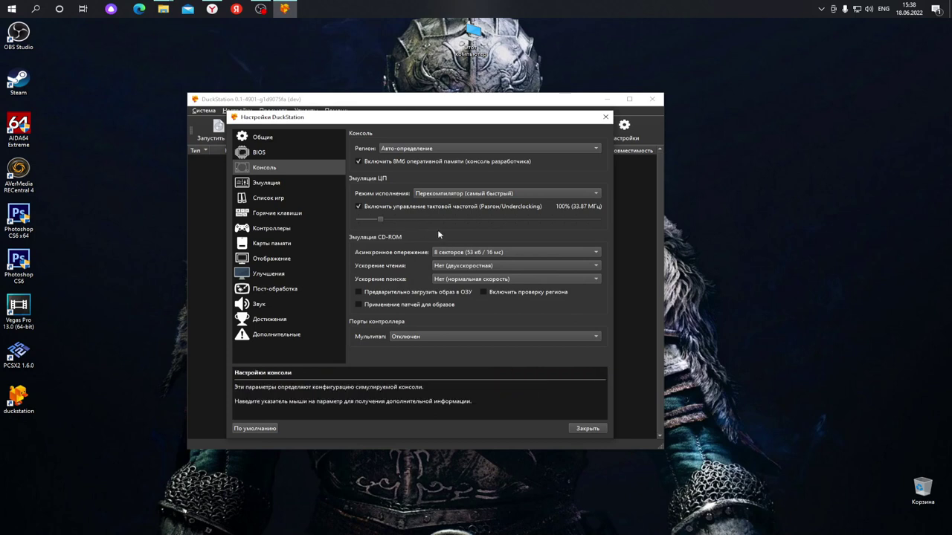
# Try out the CPU clock percentage setting, return it to 100% and disable clock speed control (Разгон/Underclocking).
pyautogui.moveTo(395, 219)
pyautogui.mouseDown()
pyautogui.moveTo(420, 226)
pyautogui.moveTo(382, 223)
pyautogui.moveTo(426, 230)
pyautogui.moveTo(383, 229)
pyautogui.mouseUp()
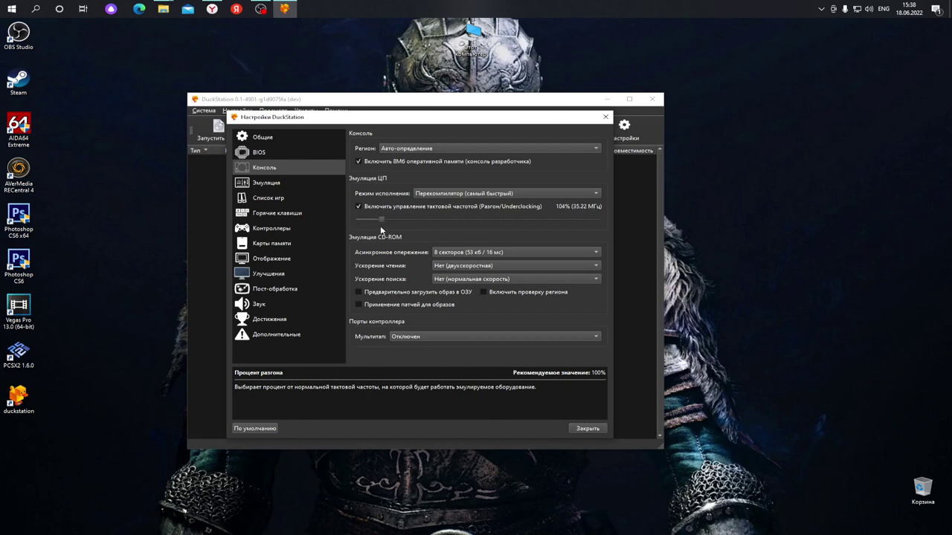
pyautogui.moveTo(380, 230); pyautogui.dragTo(378, 231)
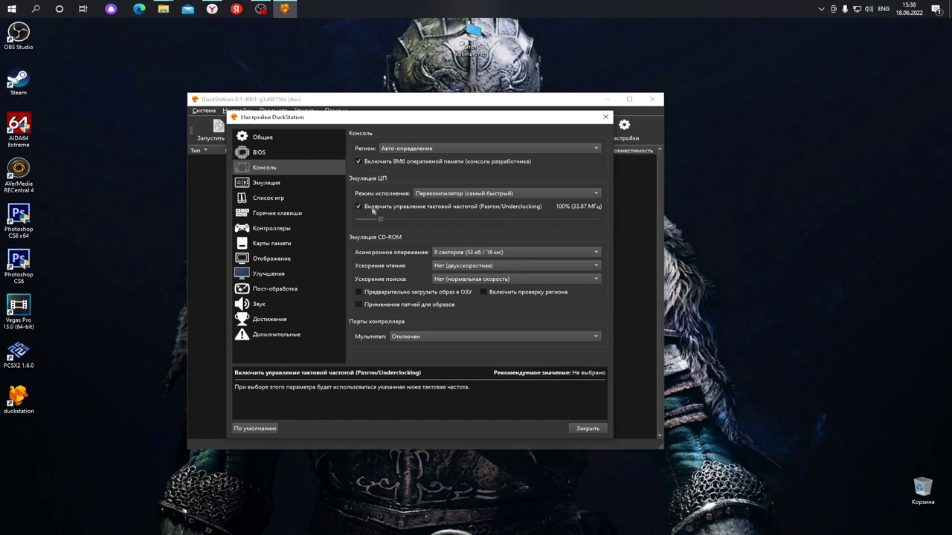
pyautogui.click(358, 206)
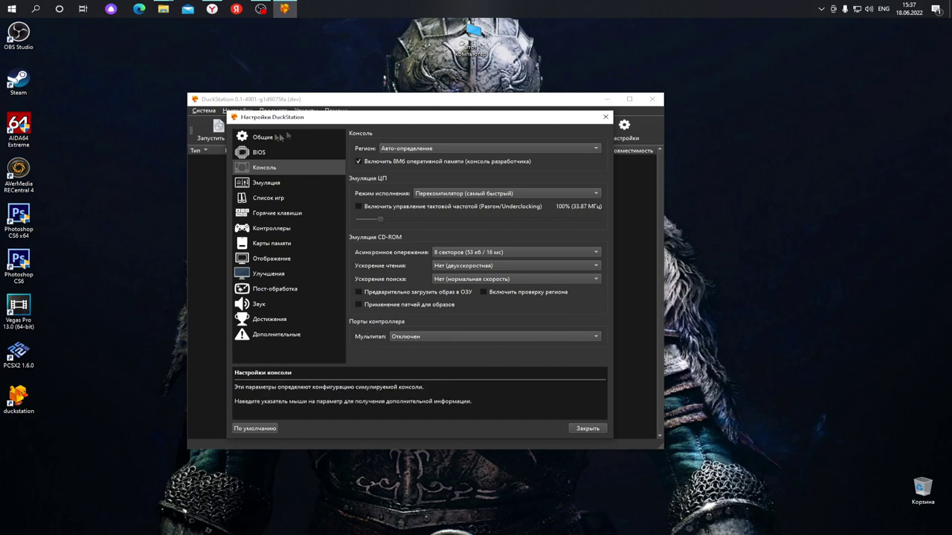
# Open the emulation settings and check the available emulation speeds, keeping 100% [60 FPS (NTSC) / 50 FPS (PAL)].
pyautogui.click(268, 182)
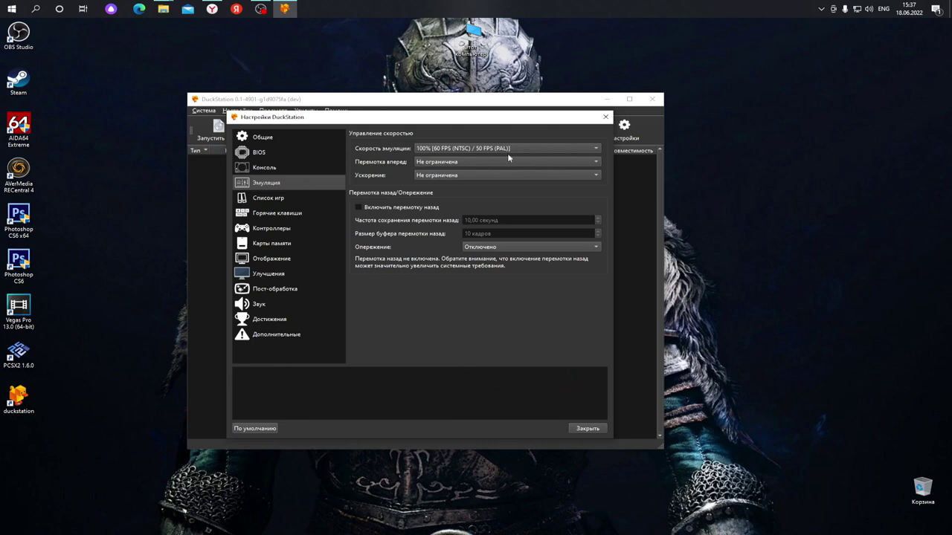
pyautogui.click(594, 149)
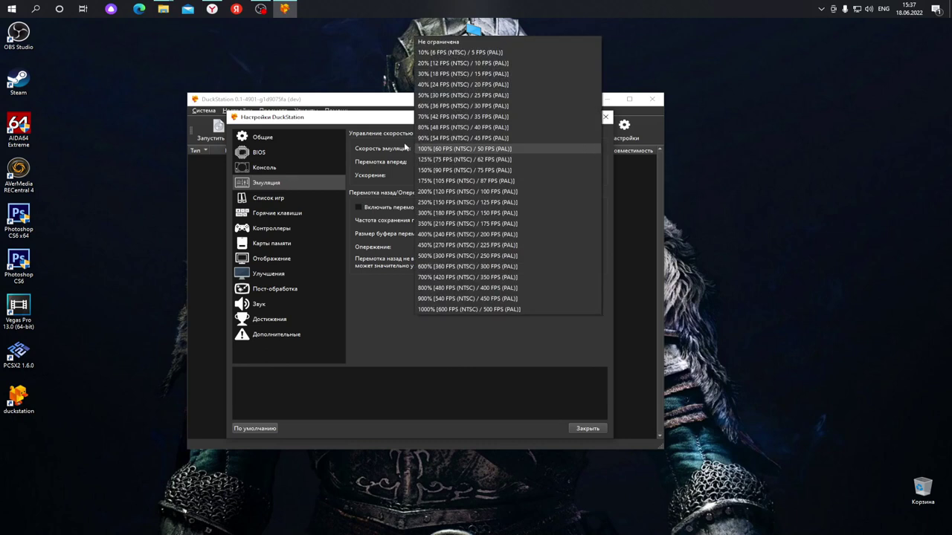
pyautogui.click(381, 301)
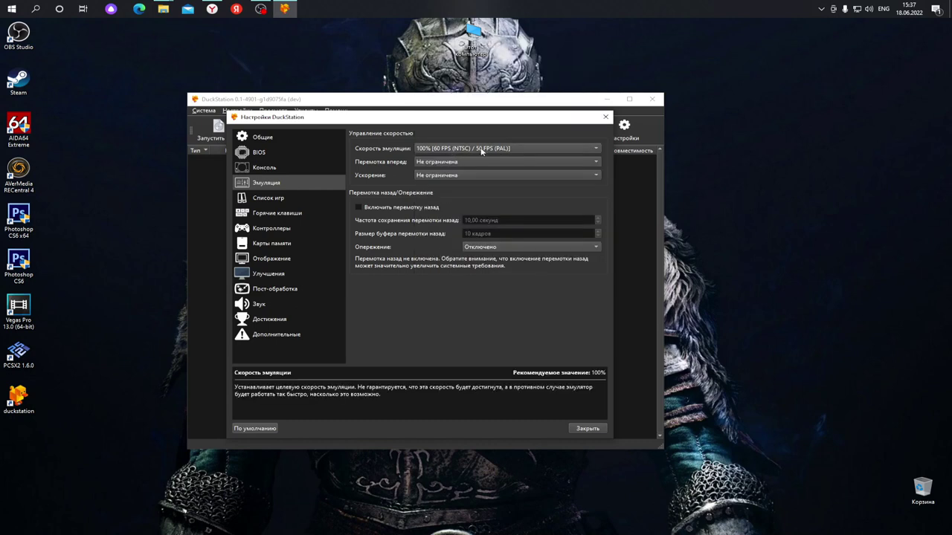
pyautogui.click(587, 147)
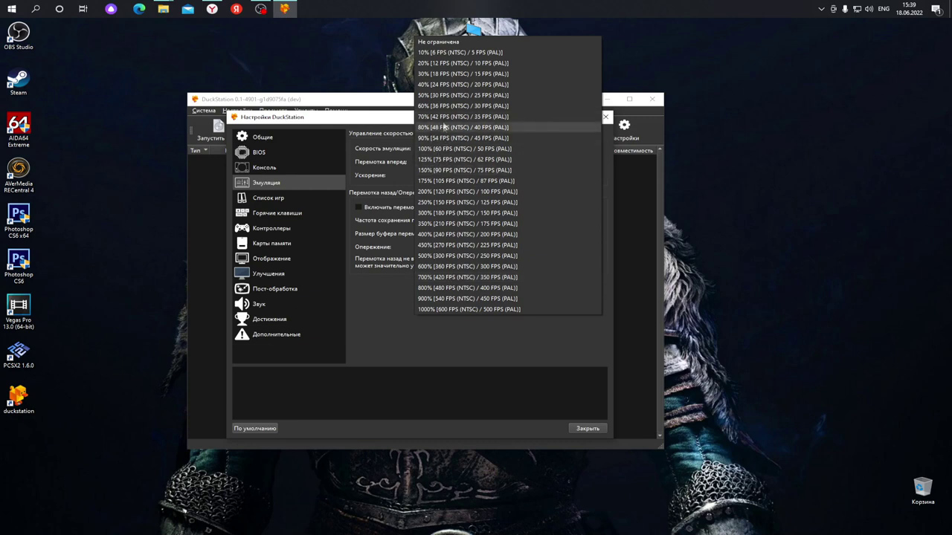
pyautogui.click(377, 315)
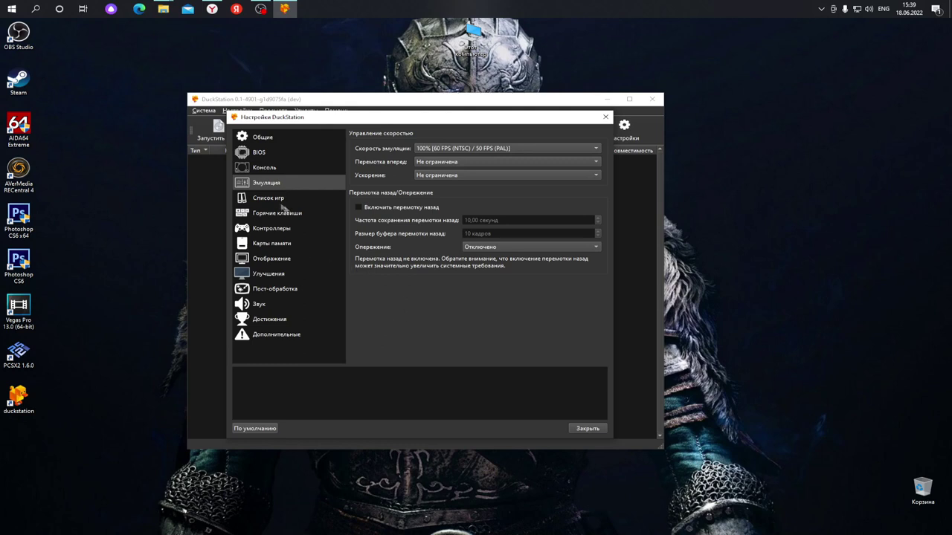
# In the game list settings, add E:\Закачки\игрухи\PS One as a search directory and scan it recursively.
pyautogui.click(273, 201)
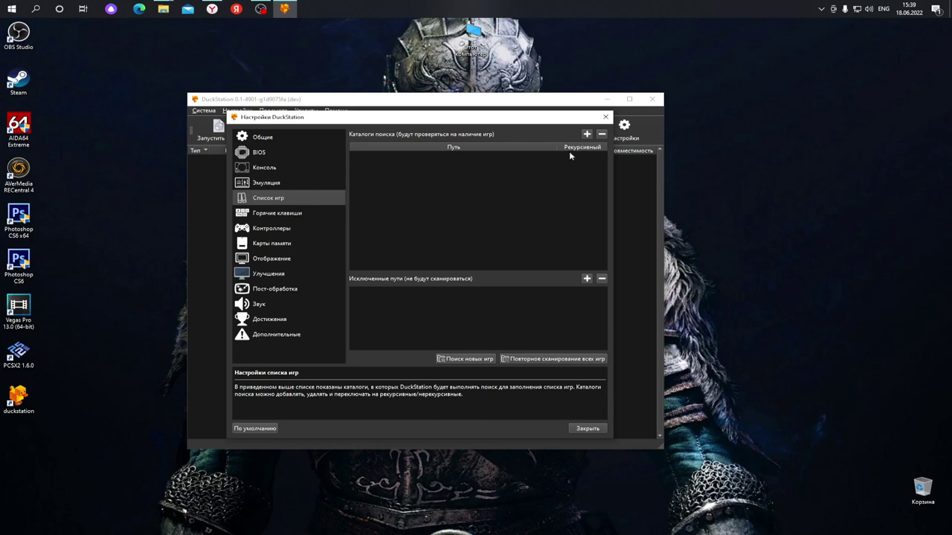
pyautogui.click(588, 134)
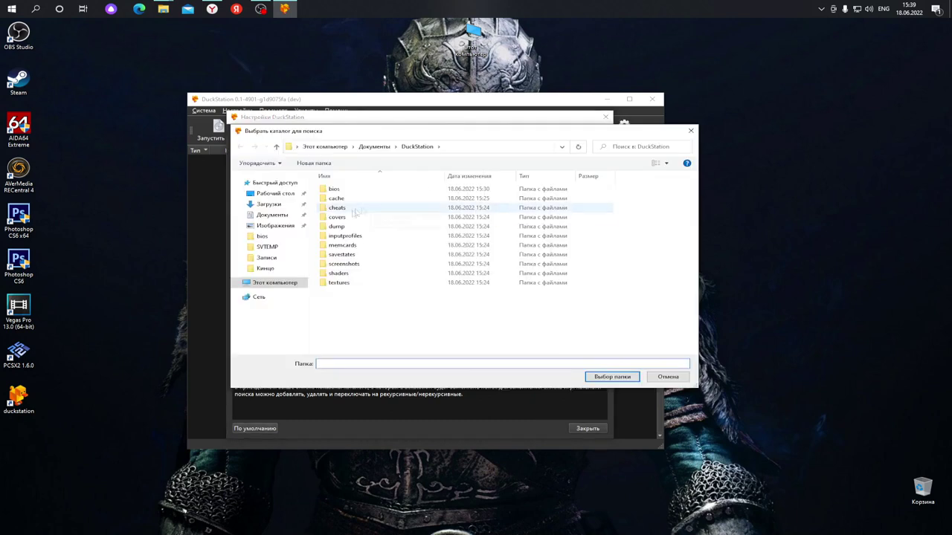
pyautogui.click(321, 146)
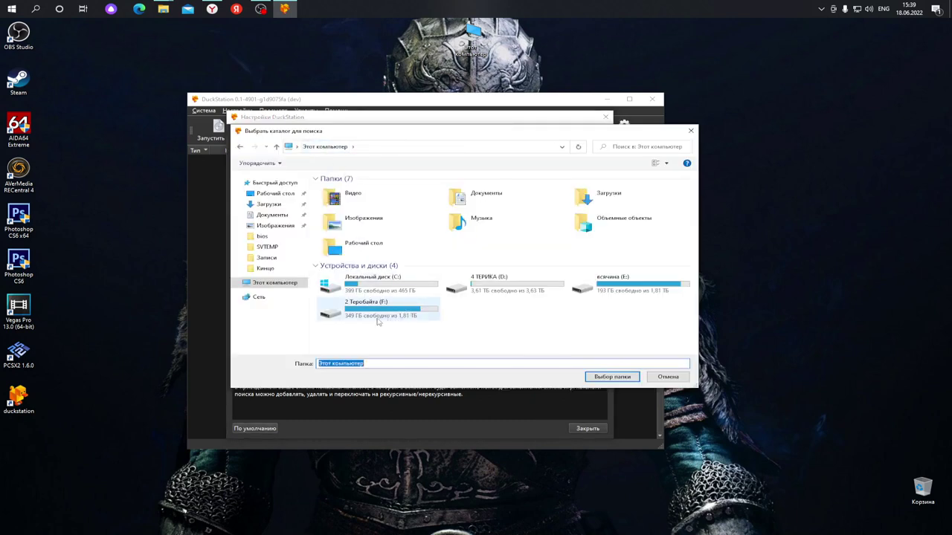
pyautogui.click(614, 332)
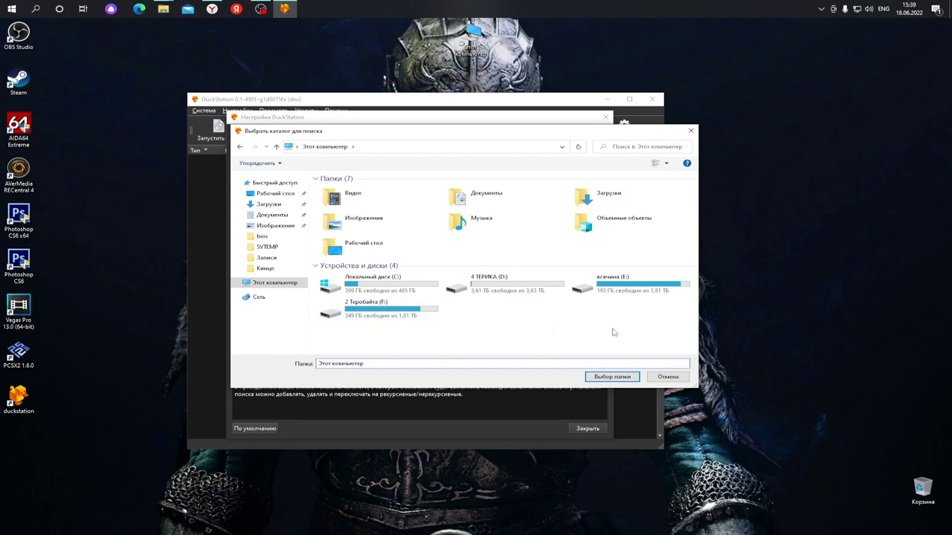
pyautogui.doubleClick(621, 288)
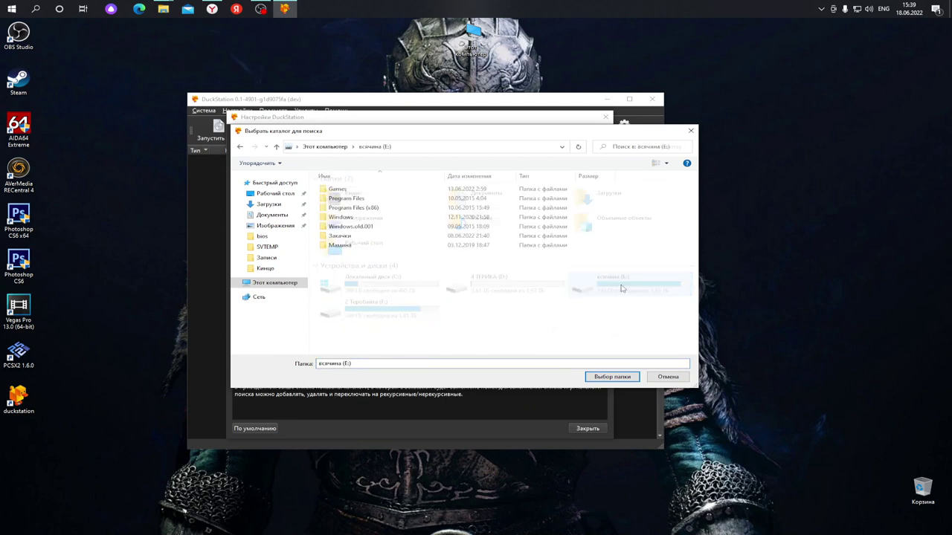
pyautogui.doubleClick(339, 235)
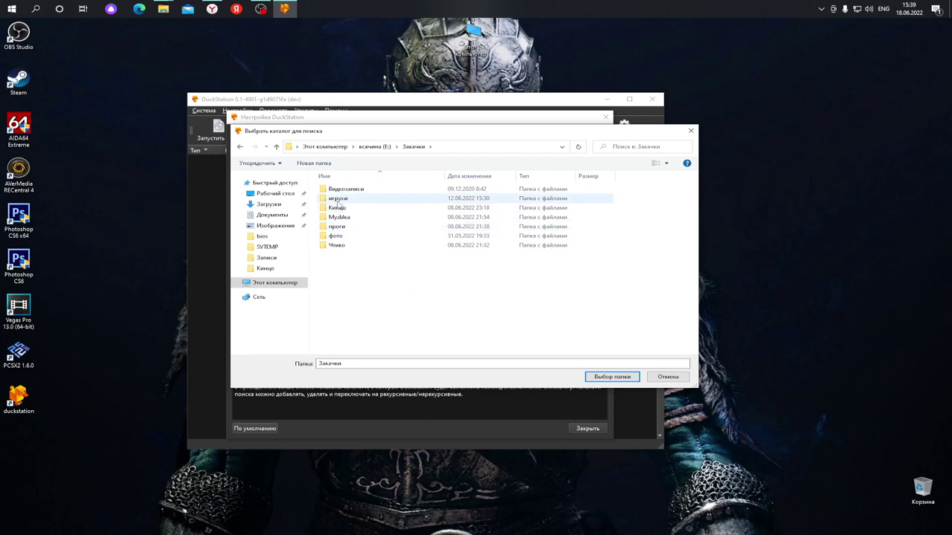
pyautogui.doubleClick(336, 201)
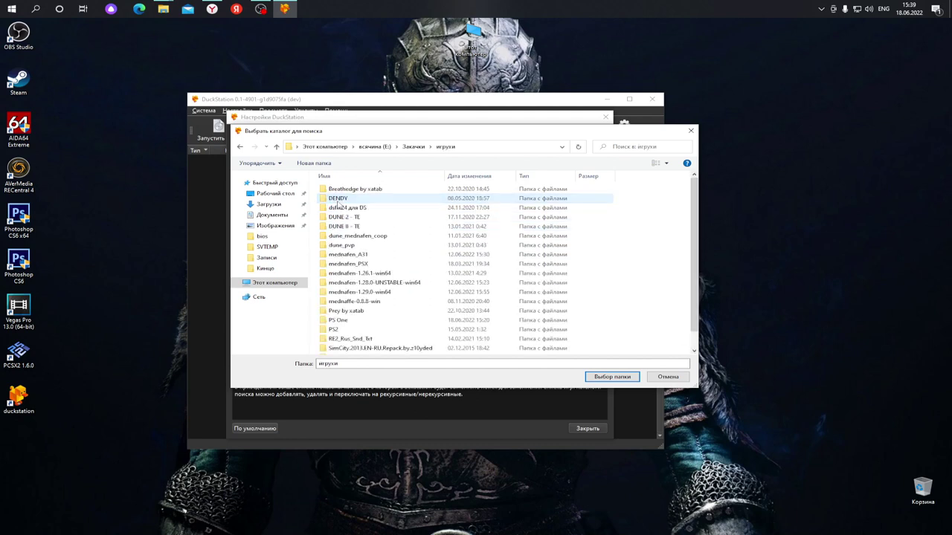
pyautogui.doubleClick(338, 321)
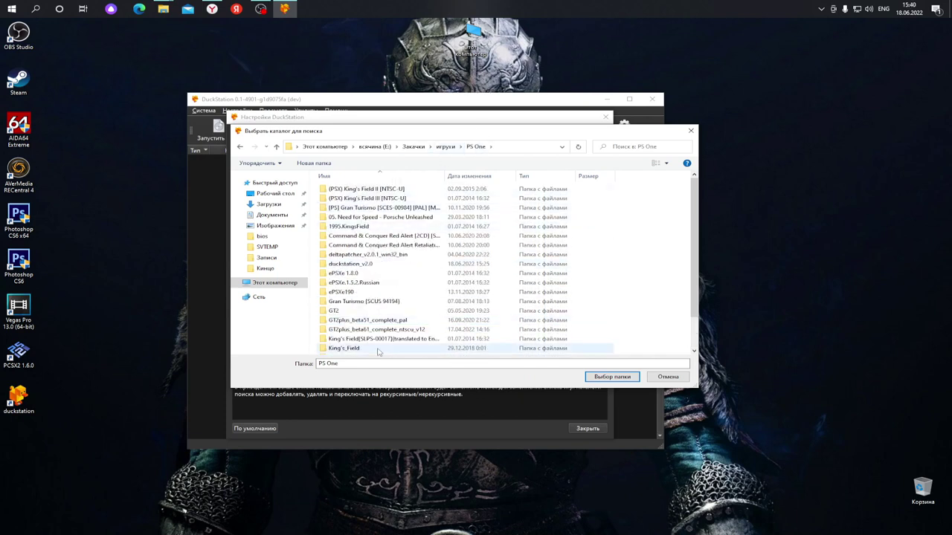
pyautogui.scroll(-1, 360, 312)
pyautogui.scroll(2, 366, 339)
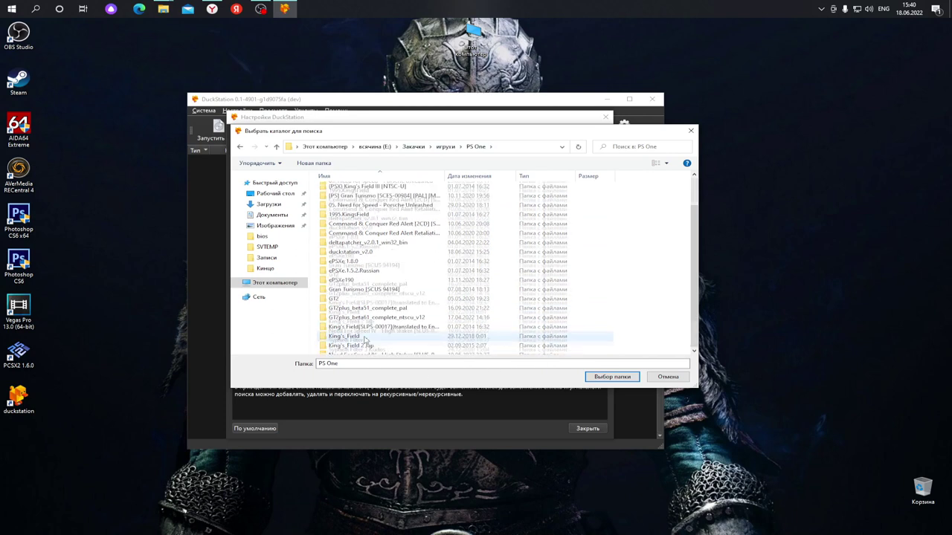
pyautogui.click(611, 376)
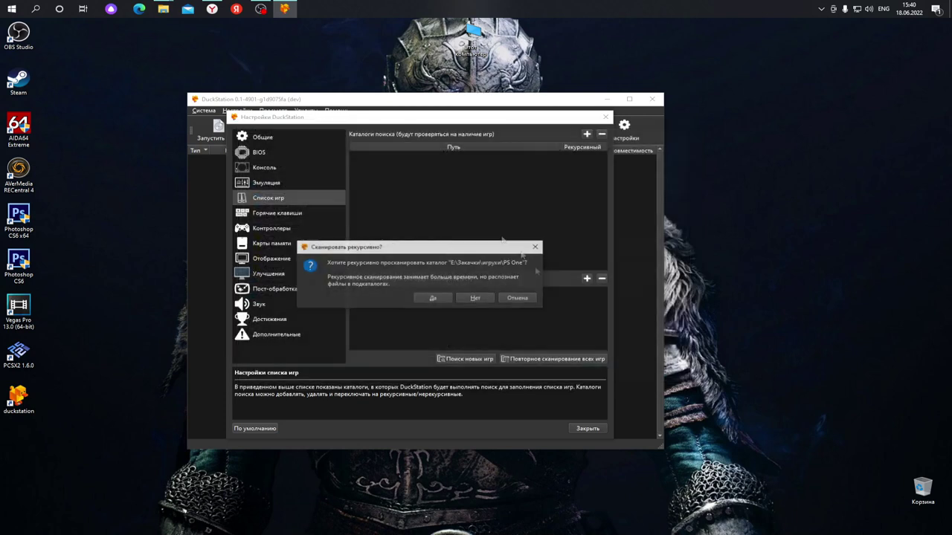
pyautogui.click(434, 298)
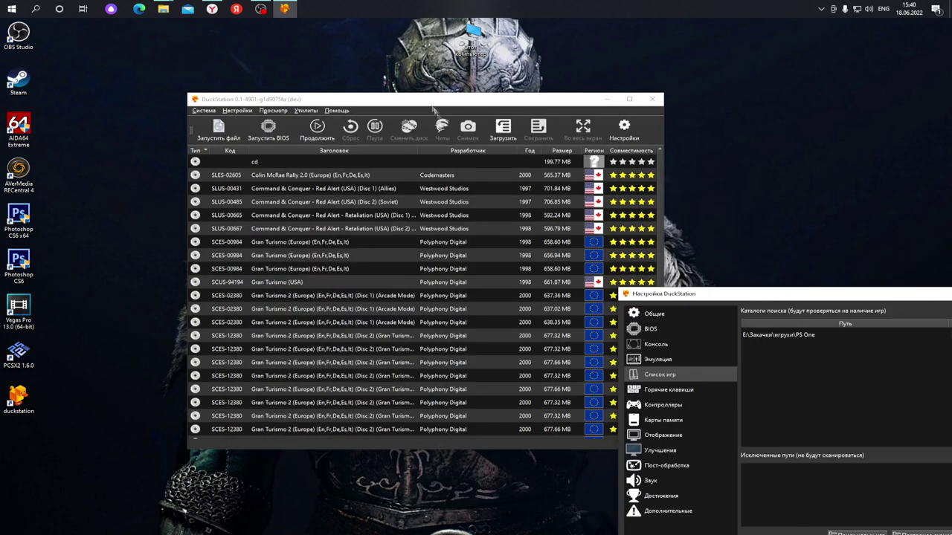
# Rearrange the two windows and add F:\Закачки\игрухи\PS One as a second search directory with recursive scanning.
pyautogui.moveTo(431, 104); pyautogui.dragTo(355, 70)
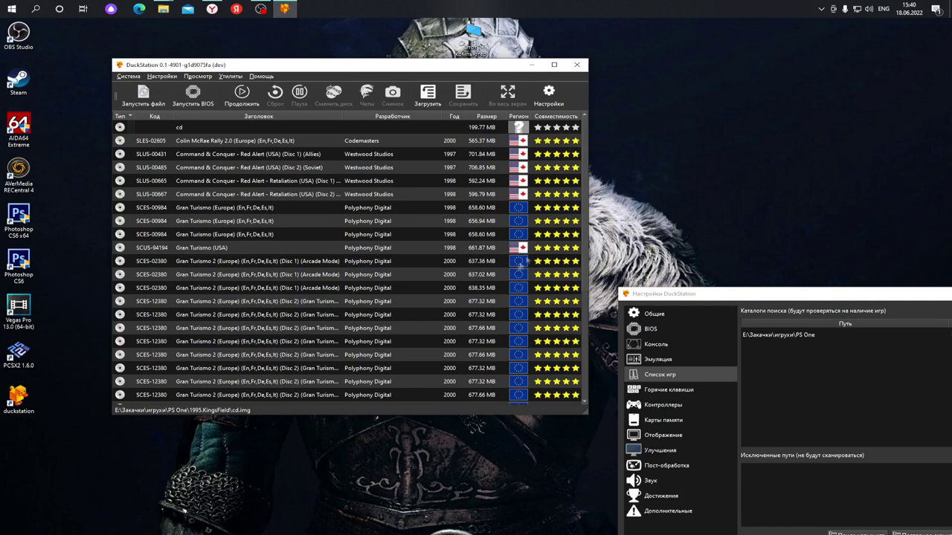
pyautogui.moveTo(859, 300); pyautogui.dragTo(442, 143)
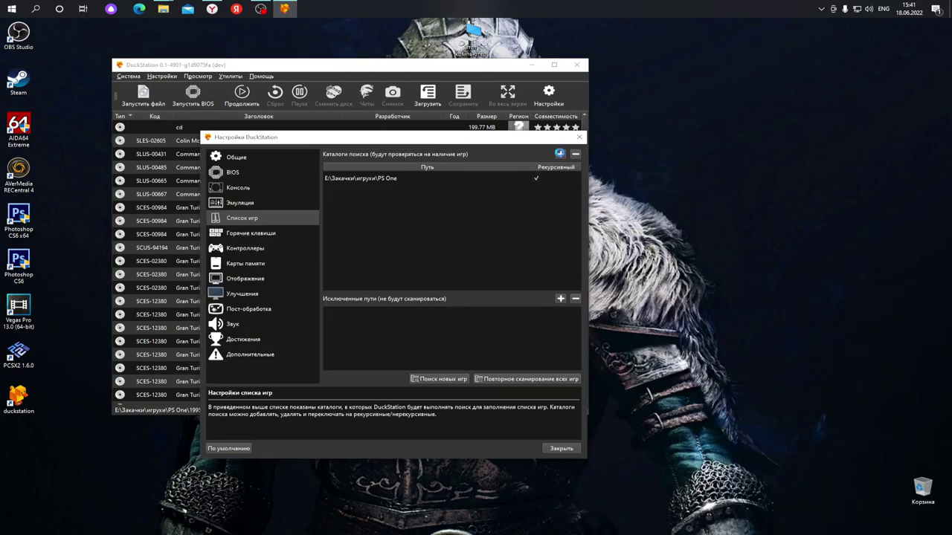
pyautogui.click(560, 153)
pyautogui.click(298, 166)
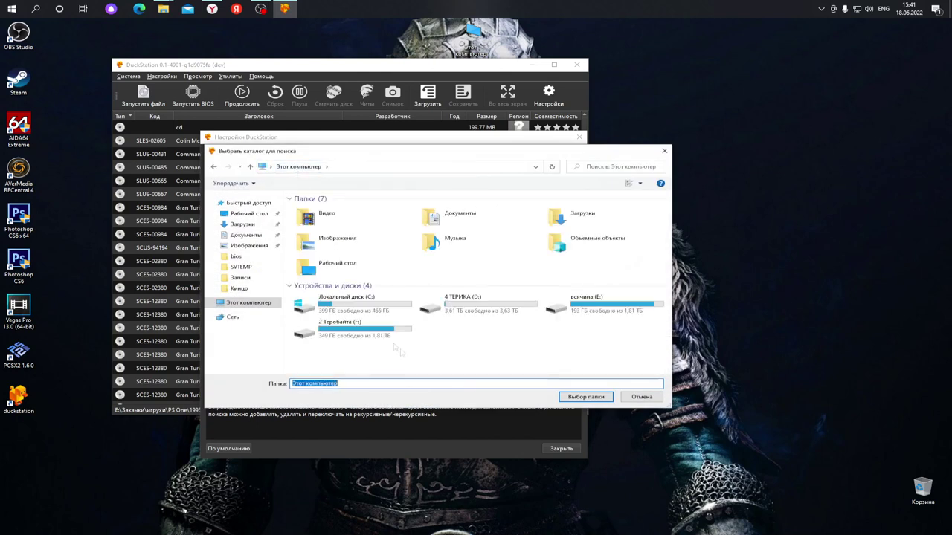
pyautogui.doubleClick(346, 328)
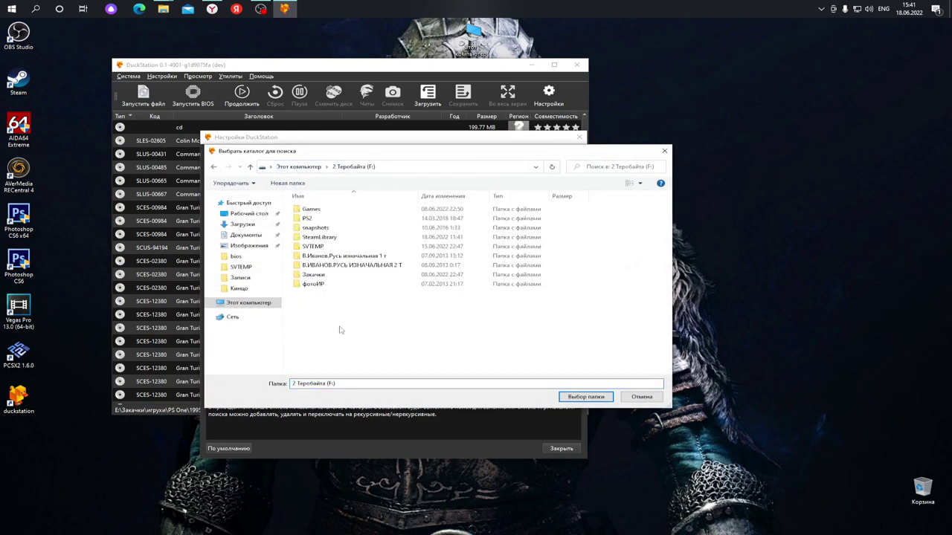
pyautogui.doubleClick(313, 274)
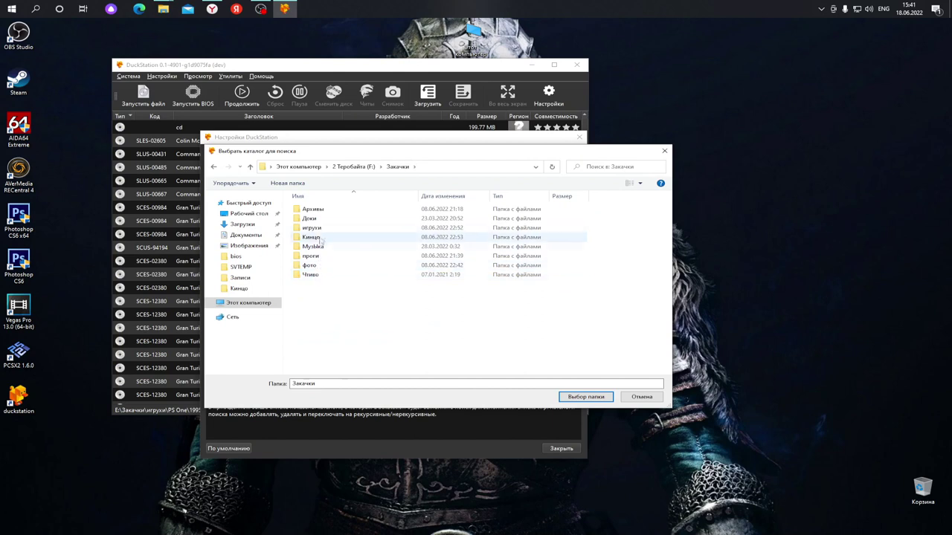
pyautogui.doubleClick(312, 227)
pyautogui.doubleClick(320, 341)
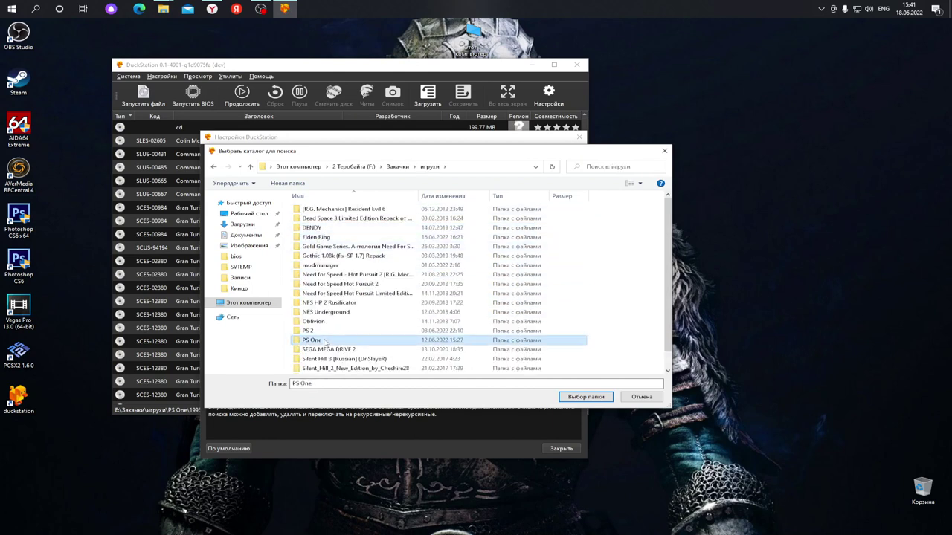
pyautogui.click(586, 397)
pyautogui.click(407, 318)
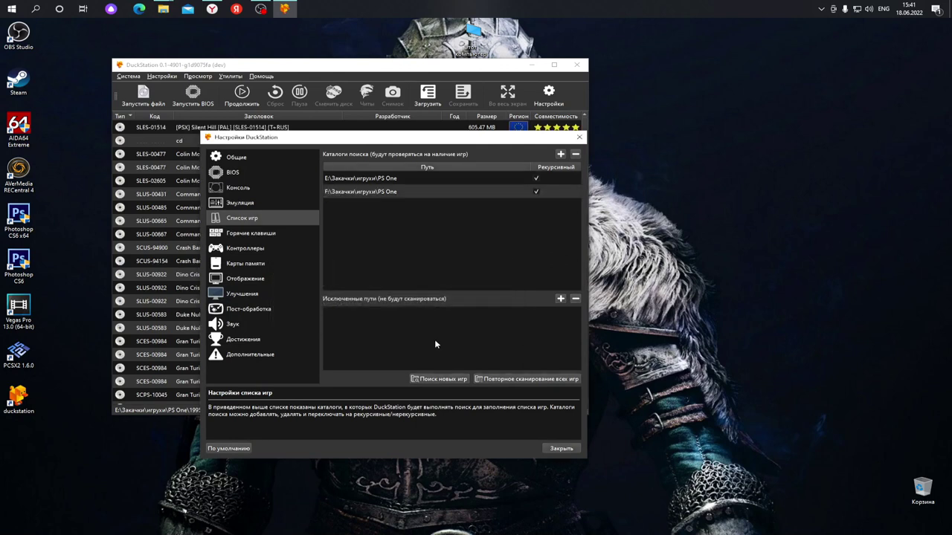
# Move the settings window aside to look through the whole scanned game list, and bring the settings back in front.
pyautogui.moveTo(386, 138); pyautogui.dragTo(771, 162)
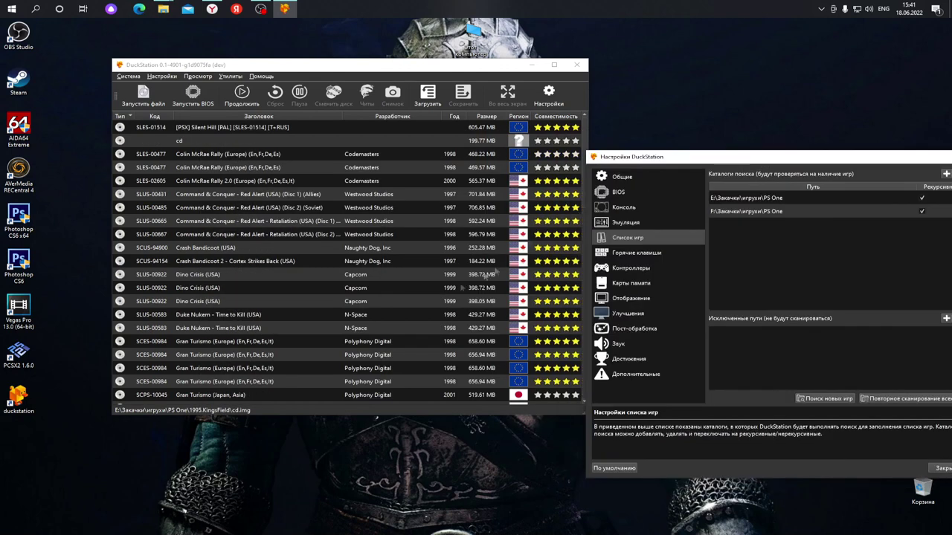
pyautogui.click(360, 315)
pyautogui.moveTo(421, 66); pyautogui.dragTo(392, 65)
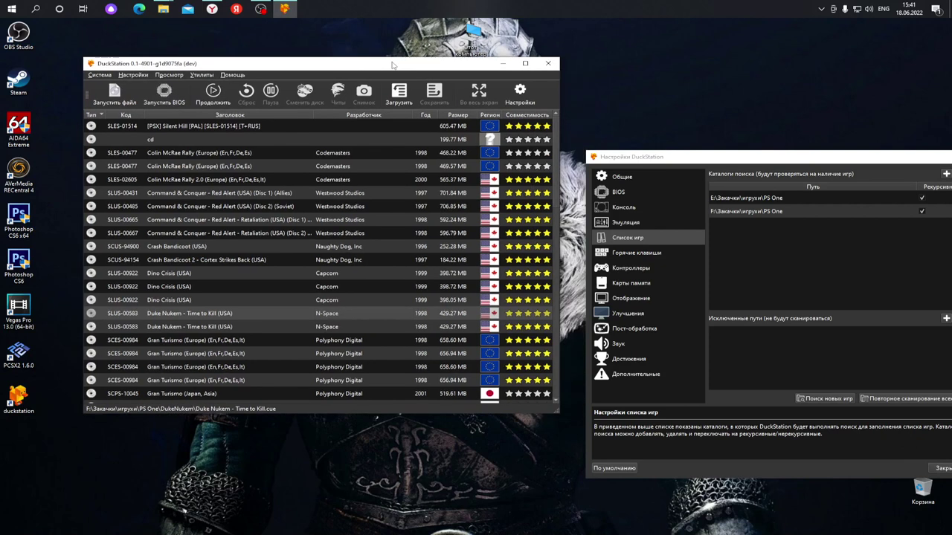
pyautogui.scroll(-9, 330, 325)
pyautogui.scroll(-2, 331, 325)
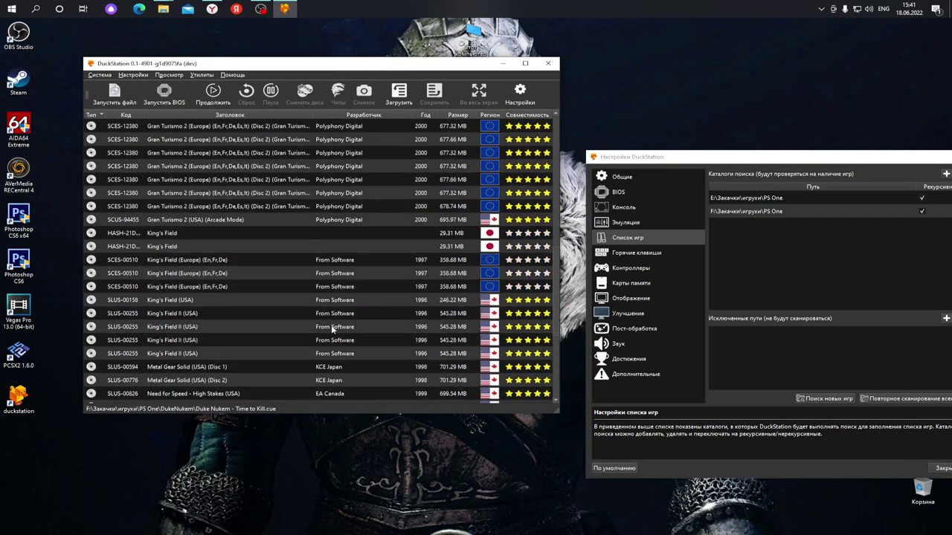
pyautogui.scroll(-1, 210, 366)
pyautogui.scroll(-4, 209, 367)
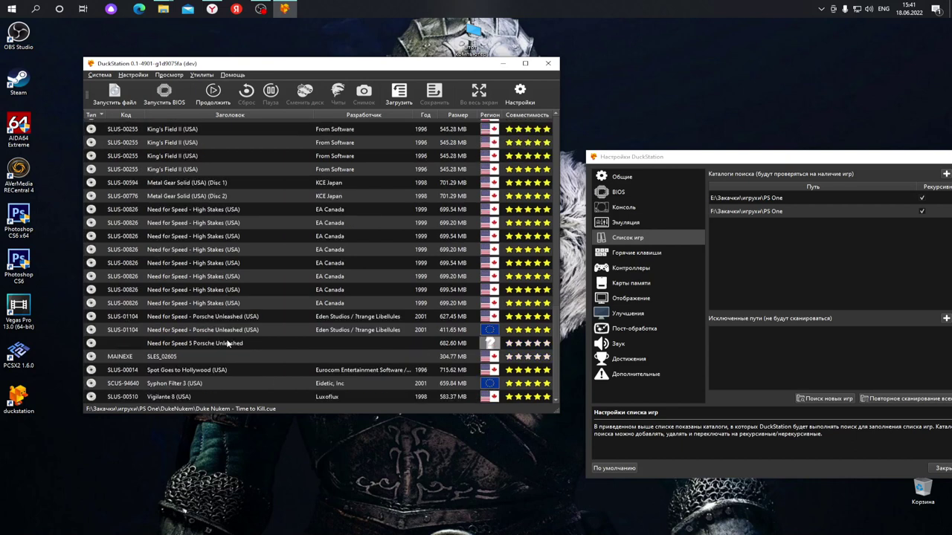
pyautogui.scroll(3, 294, 379)
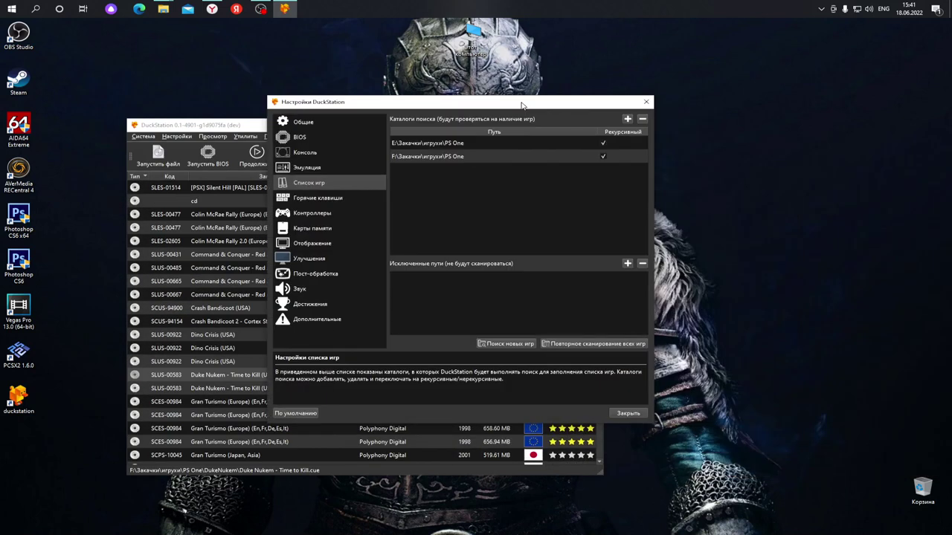
pyautogui.moveTo(521, 104); pyautogui.dragTo(535, 104)
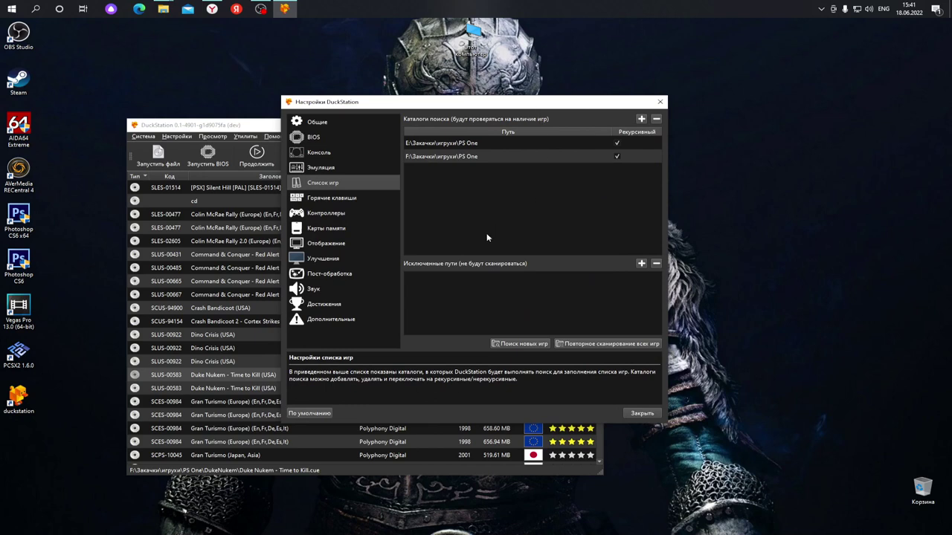
# Review the general hotkey assignments and open the controller settings to view the port 1 button bindings.
pyautogui.click(318, 200)
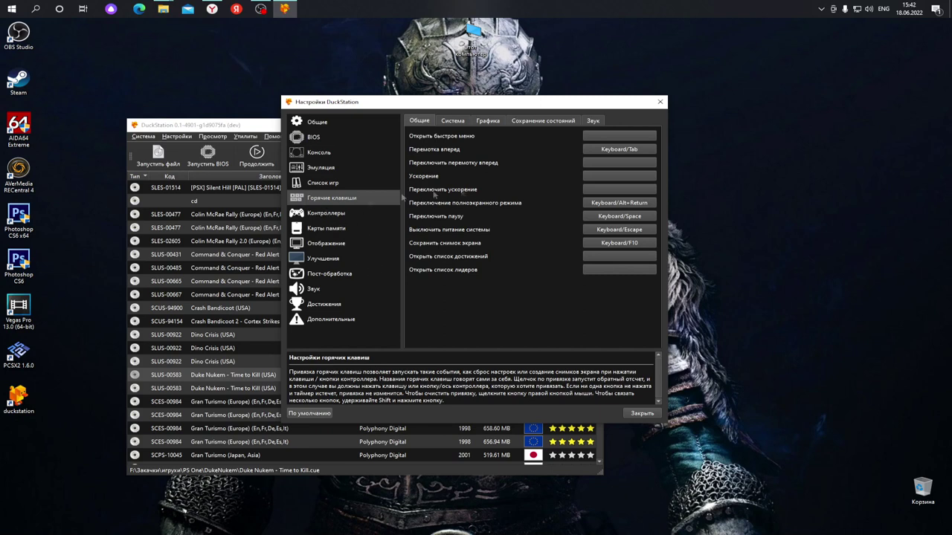
pyautogui.click(328, 214)
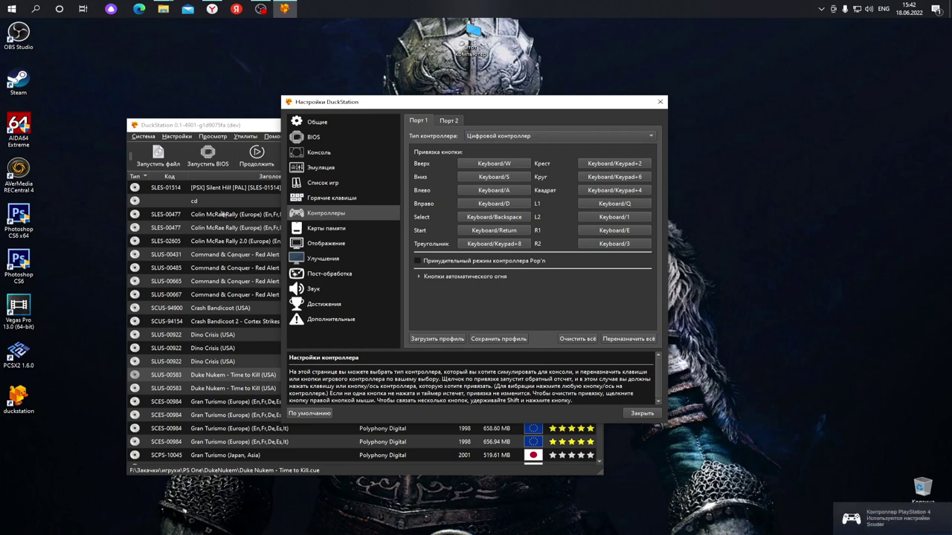
pyautogui.moveTo(468, 107); pyautogui.dragTo(432, 110)
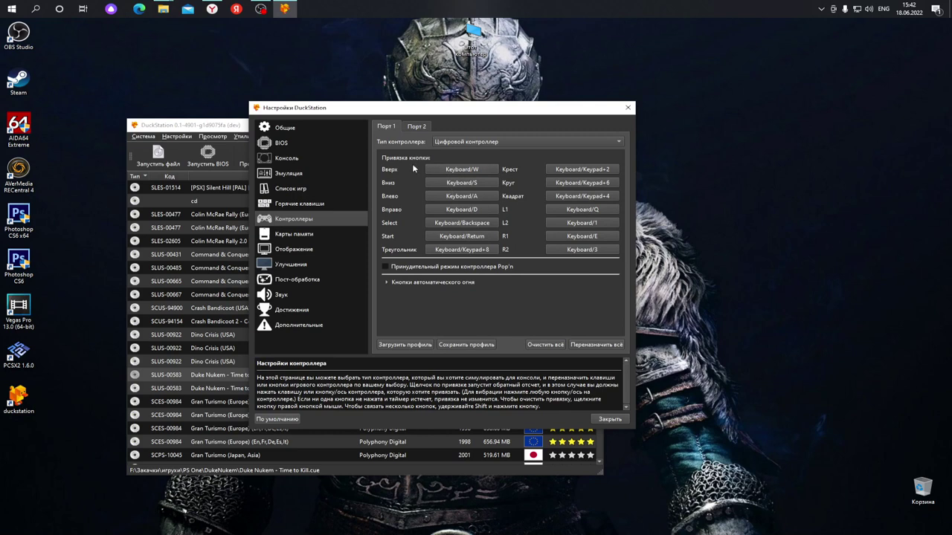
# Set the port 1 controller type to Аналоговый контроллер (DualShock) and check the port 2 controller settings.
pyautogui.click(615, 142)
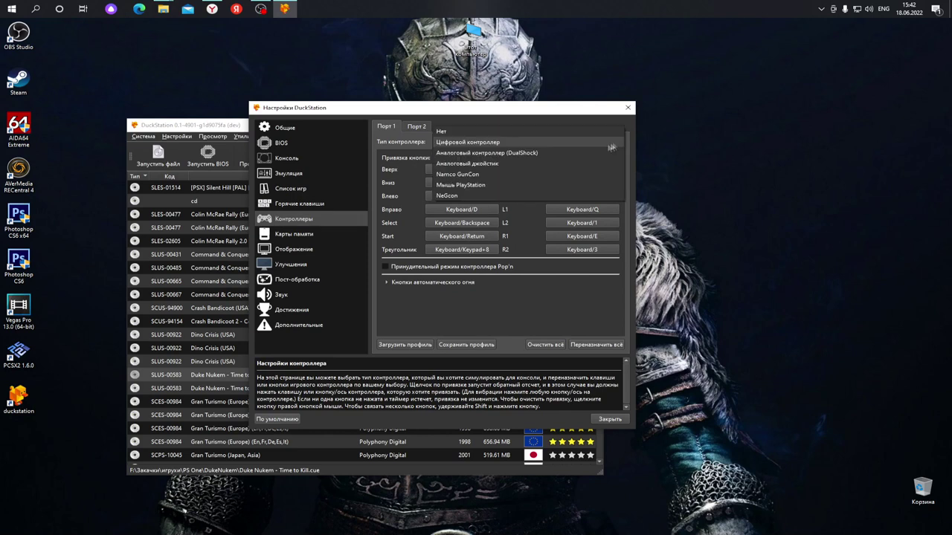
pyautogui.click(484, 154)
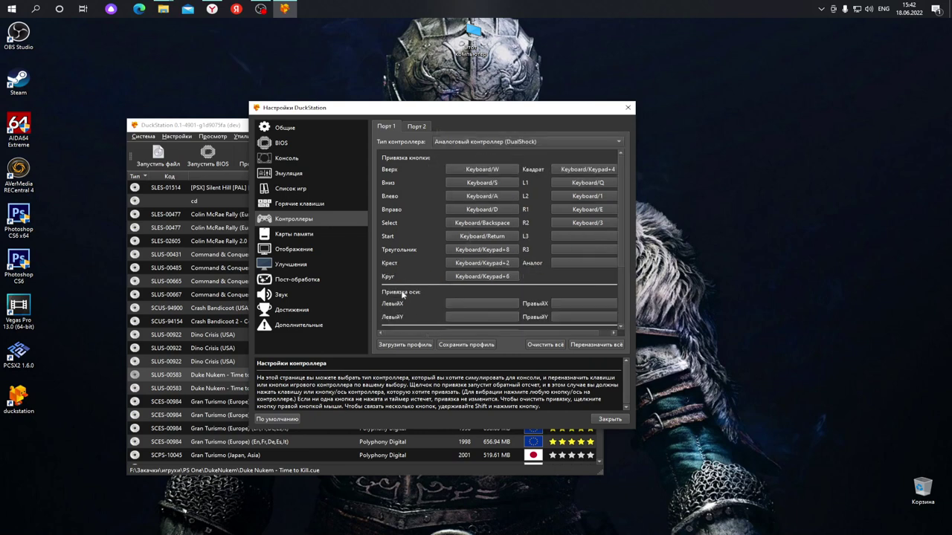
pyautogui.click(415, 128)
pyautogui.click(386, 128)
pyautogui.click(417, 129)
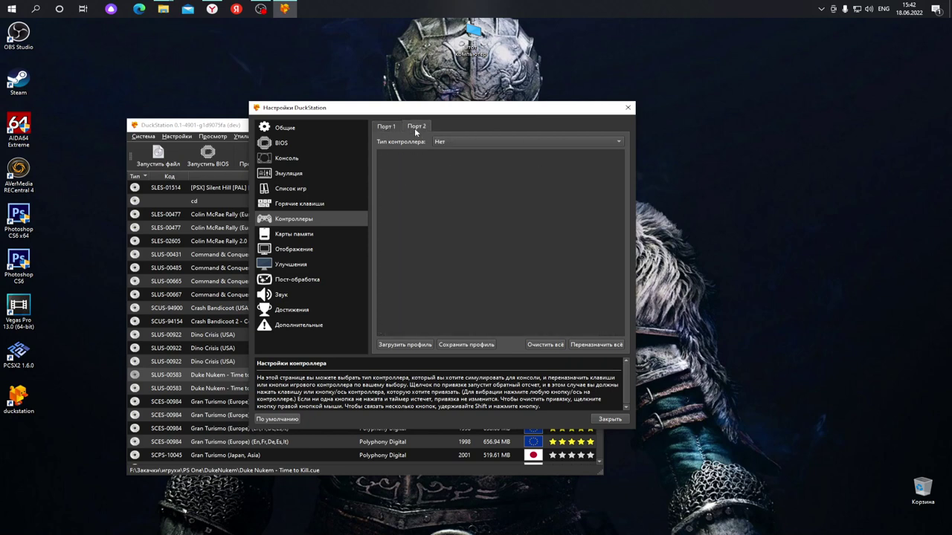
pyautogui.click(383, 128)
pyautogui.click(414, 127)
pyautogui.click(483, 140)
pyautogui.click(386, 128)
# Bind port 1 up, down, left and right to Controller0 Button11, Button12, Button13 and Button14, Select to Button4 and Start to Button6.
pyautogui.click(472, 170)
pyautogui.click(477, 185)
pyautogui.click(471, 197)
pyautogui.click(466, 211)
pyautogui.click(469, 225)
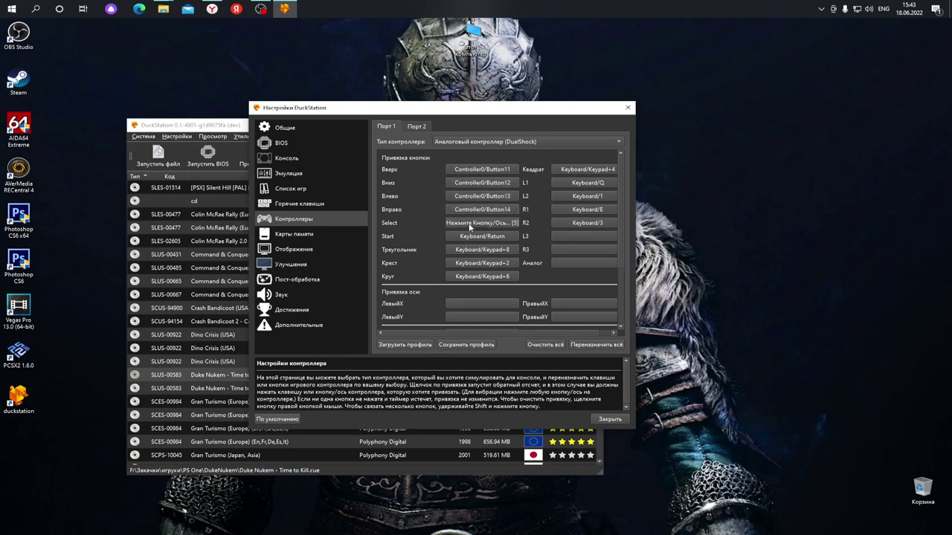
pyautogui.click(466, 237)
pyautogui.click(466, 236)
# Bind the port 1 triangle to Controller0 Button3, cross to Button0, circle to Button1 and square to Button2.
pyautogui.click(479, 250)
pyautogui.click(486, 264)
pyautogui.click(491, 277)
pyautogui.click(573, 170)
# Bind L1 to Button9, L2 to +Axis4, R1 to Button10, R2 to +Axis5, L3 to Button7, R3 to Button8 and Аналог to Button5.
pyautogui.click(573, 183)
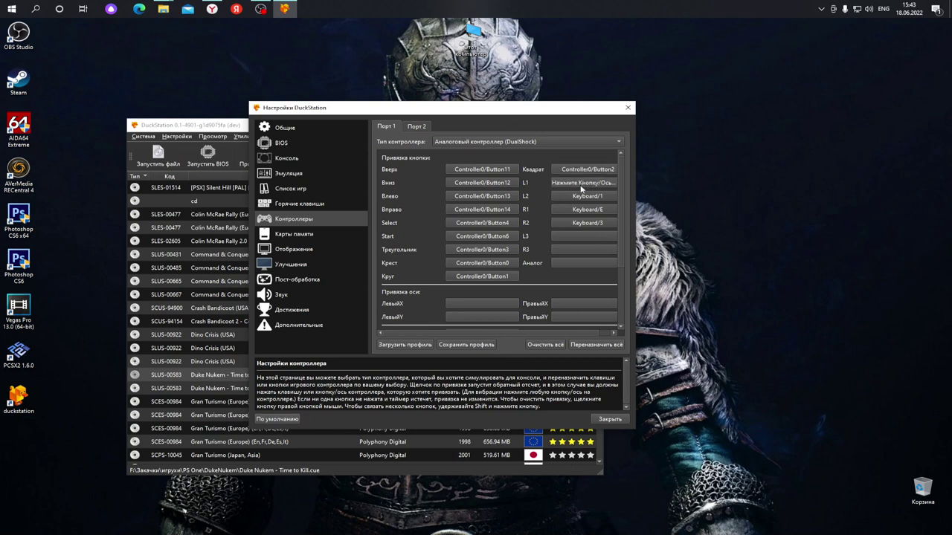
pyautogui.click(587, 197)
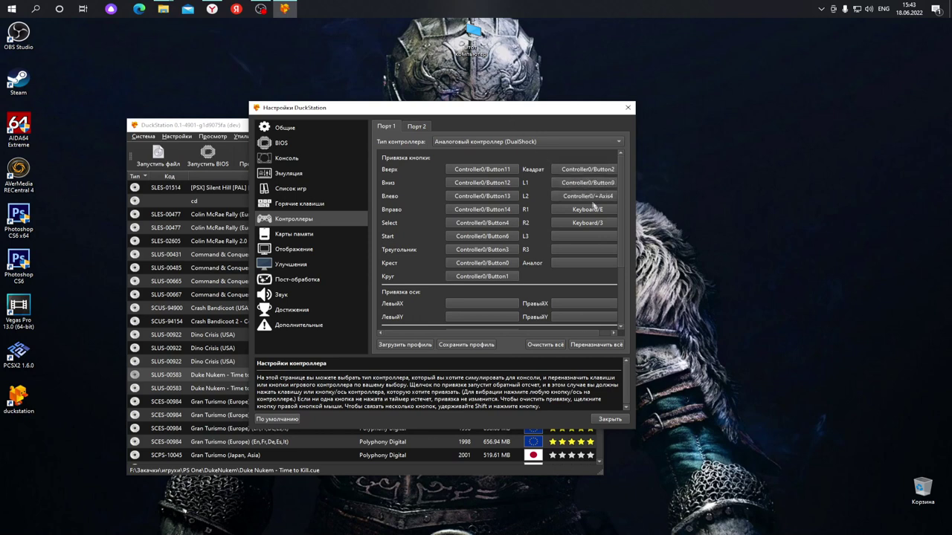
pyautogui.click(595, 210)
pyautogui.click(593, 222)
pyautogui.click(571, 237)
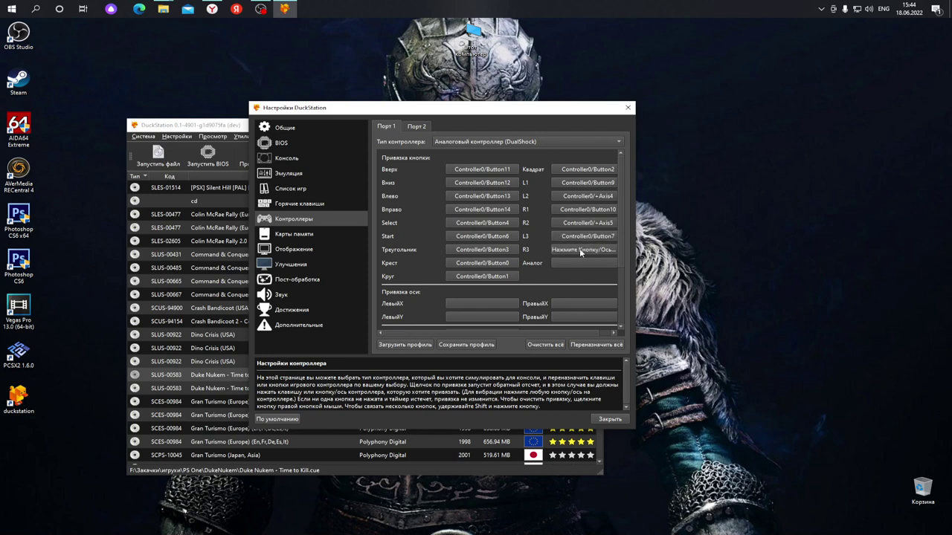
pyautogui.click(584, 265)
# Close the Steam window and bind the stick axes: left X to Axis0, left Y to Axis1, right X to Axis2, right Y to Axis3.
pyautogui.click(476, 304)
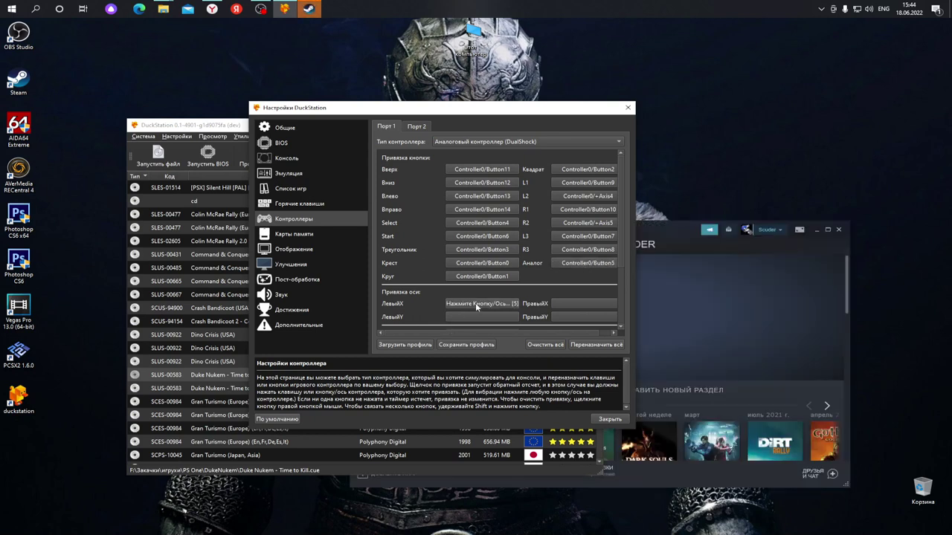
pyautogui.click(838, 231)
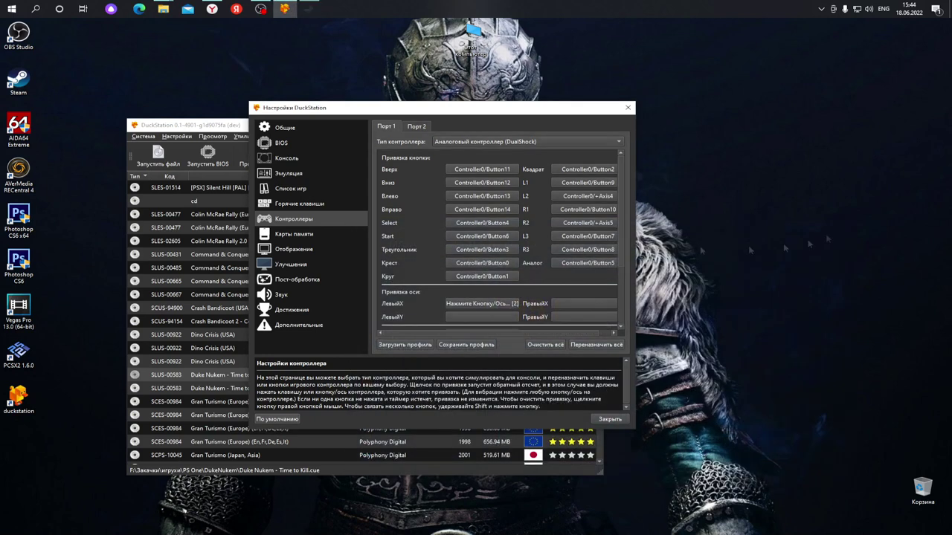
pyautogui.click(469, 305)
pyautogui.click(476, 303)
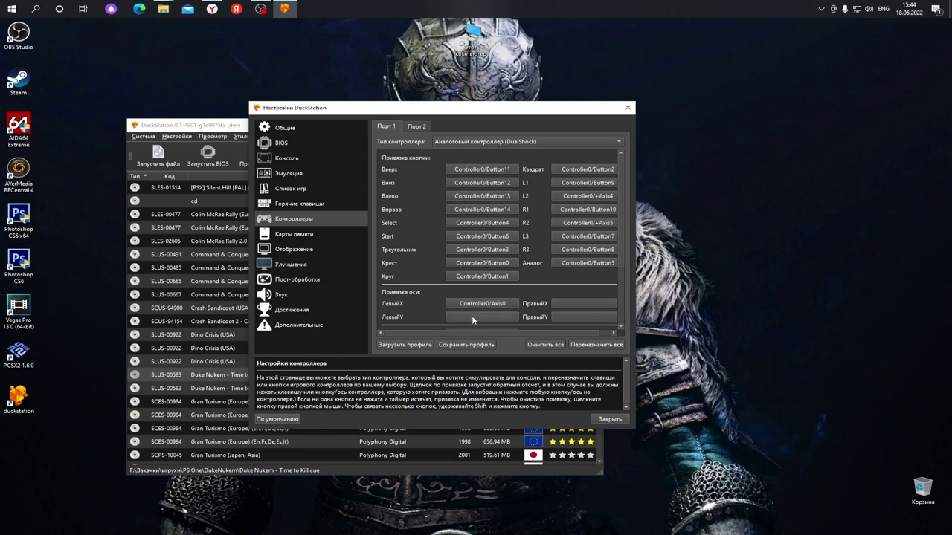
pyautogui.click(473, 318)
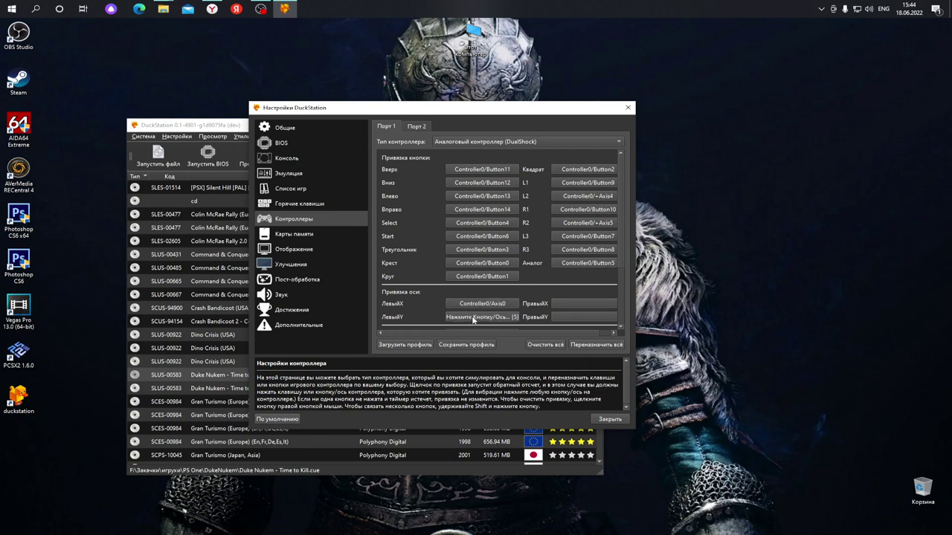
pyautogui.click(572, 304)
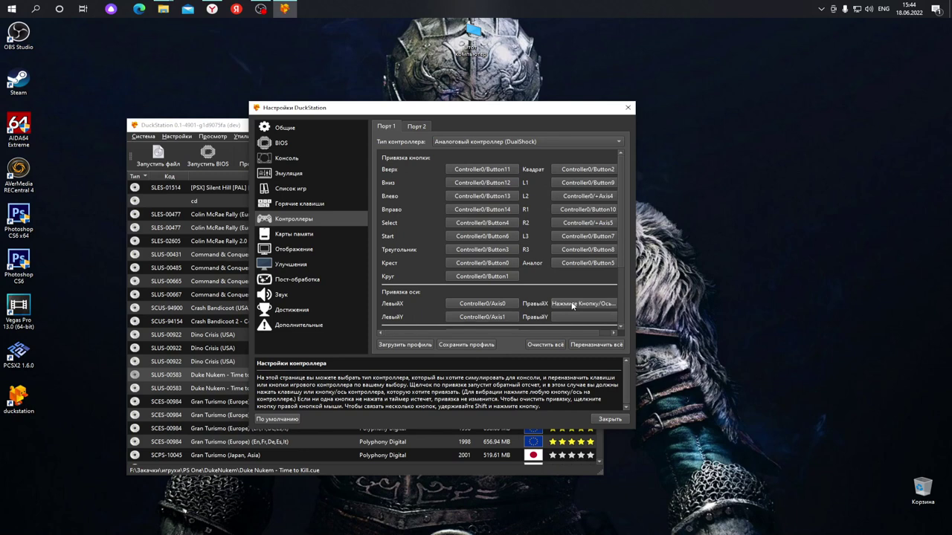
pyautogui.click(574, 319)
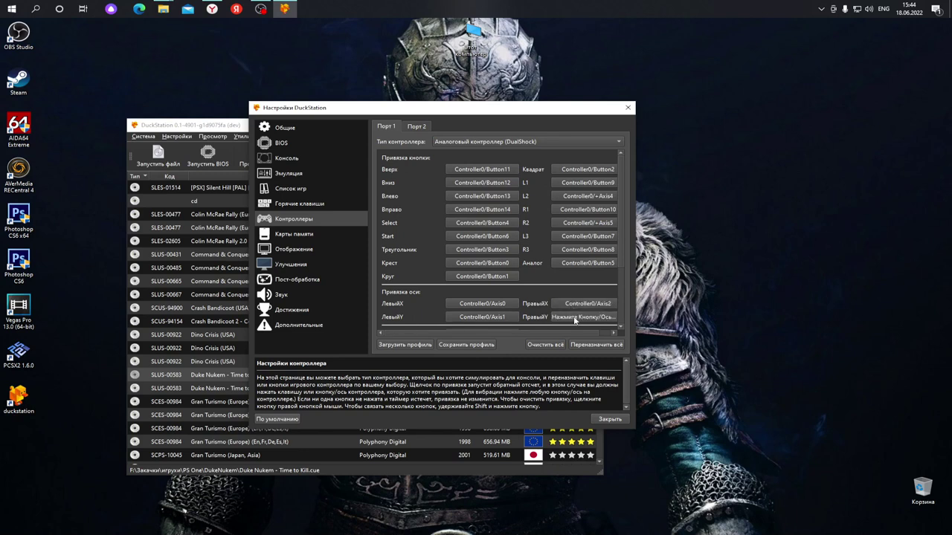
# Review the complete port 1 bindings together with the vibration, analog mode and autofire options.
pyautogui.scroll(-3, 574, 320)
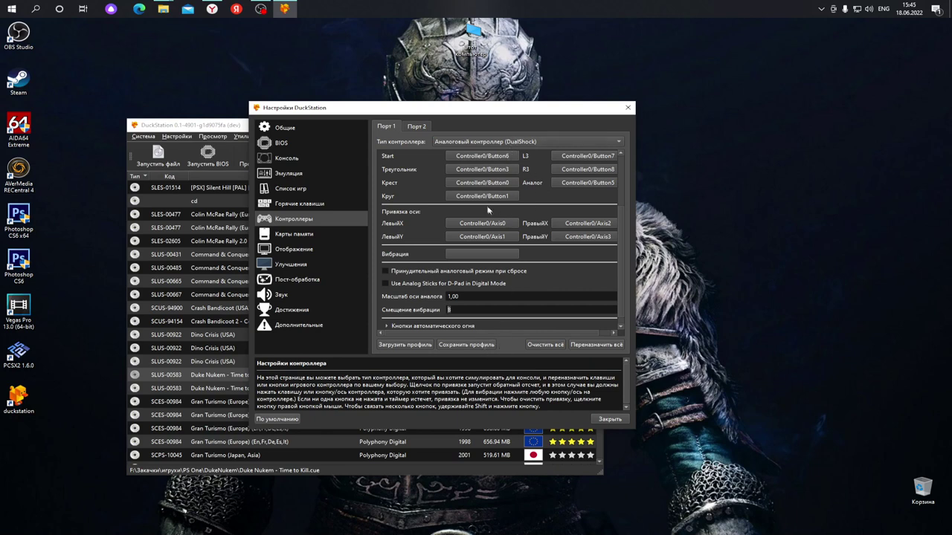
pyautogui.moveTo(442, 109); pyautogui.dragTo(473, 131)
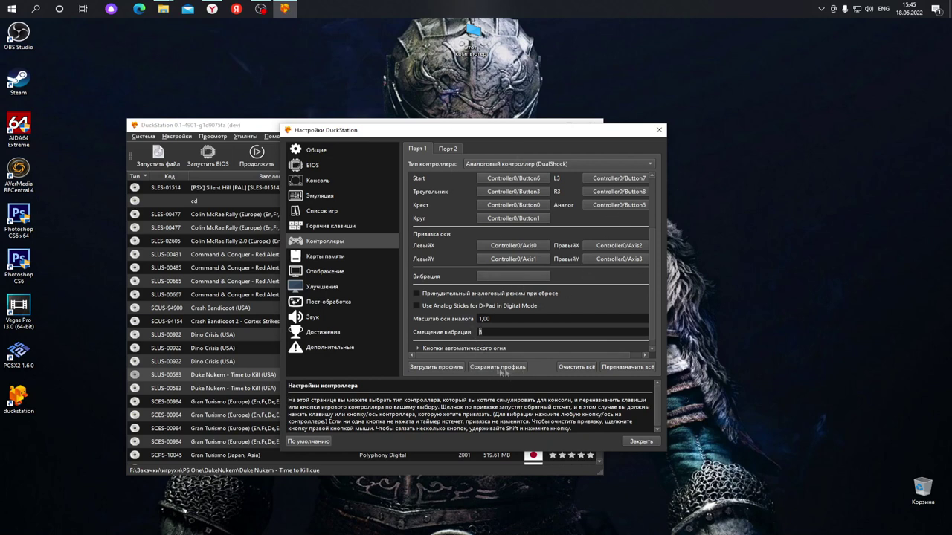
pyautogui.scroll(2, 509, 257)
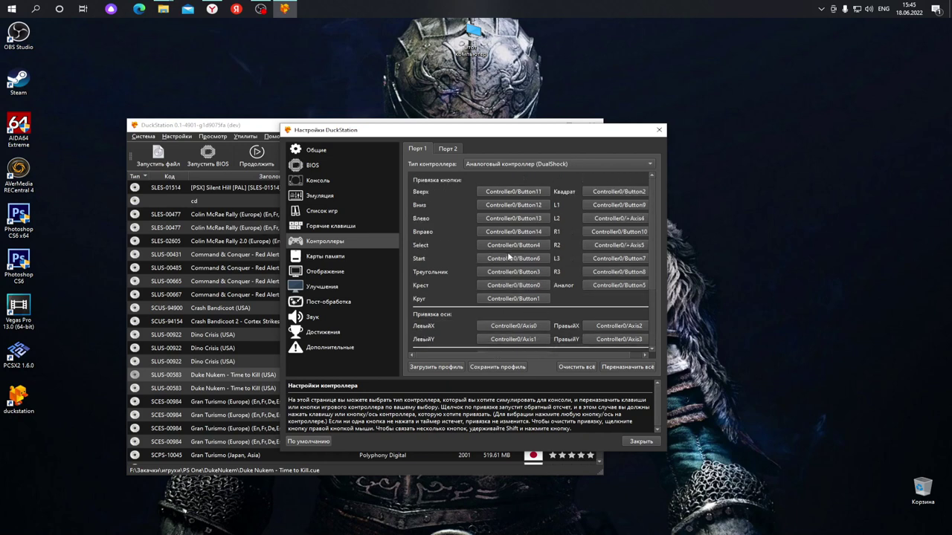
pyautogui.scroll(-1, 509, 256)
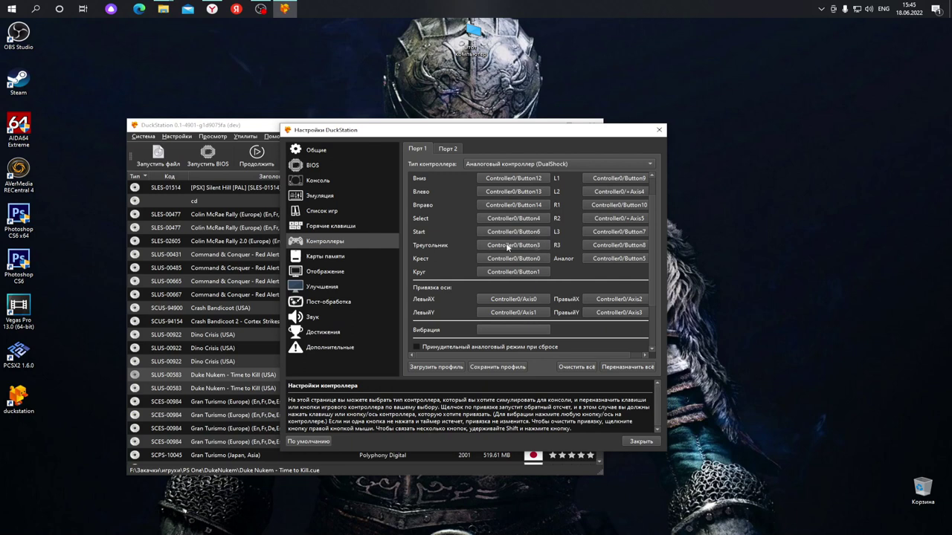
pyautogui.scroll(1, 518, 259)
pyautogui.scroll(-2, 513, 268)
pyautogui.scroll(1, 479, 288)
pyautogui.scroll(-2, 472, 257)
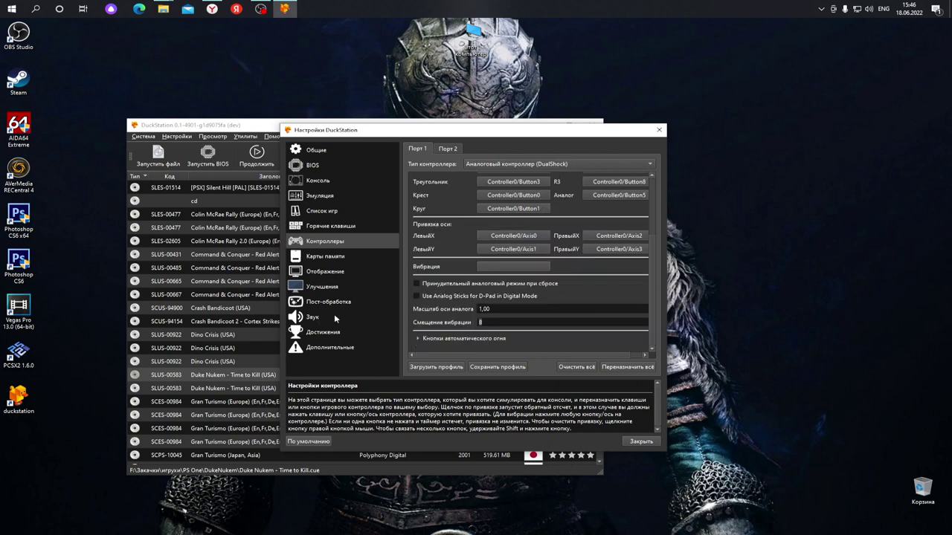
# Open the memory card settings, check the card 1 type and bring up the memory card editor in a convenient position.
pyautogui.click(323, 257)
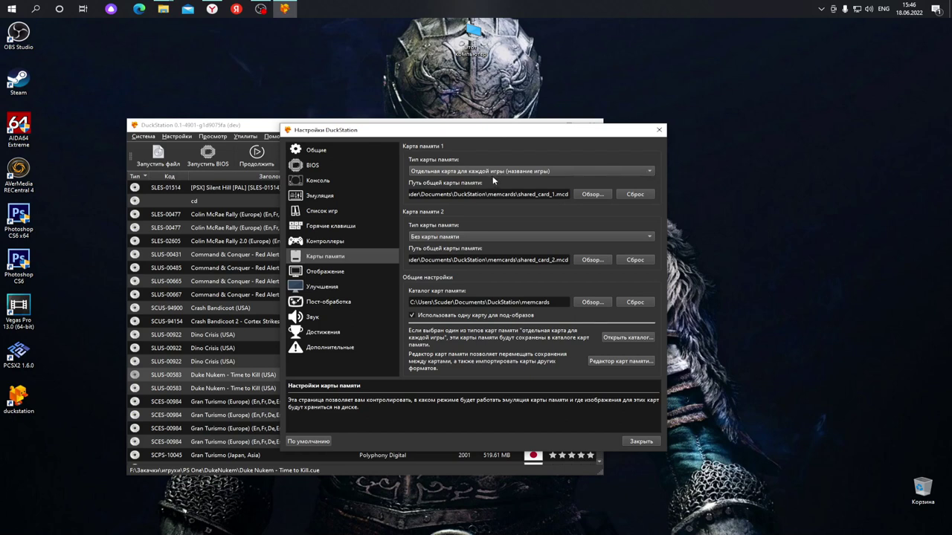
pyautogui.click(645, 172)
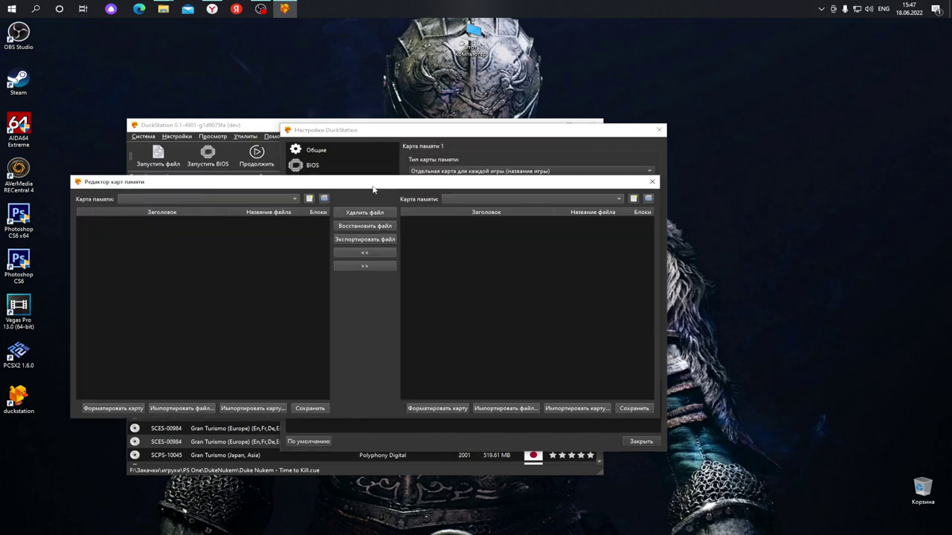
pyautogui.moveTo(372, 186); pyautogui.dragTo(399, 175)
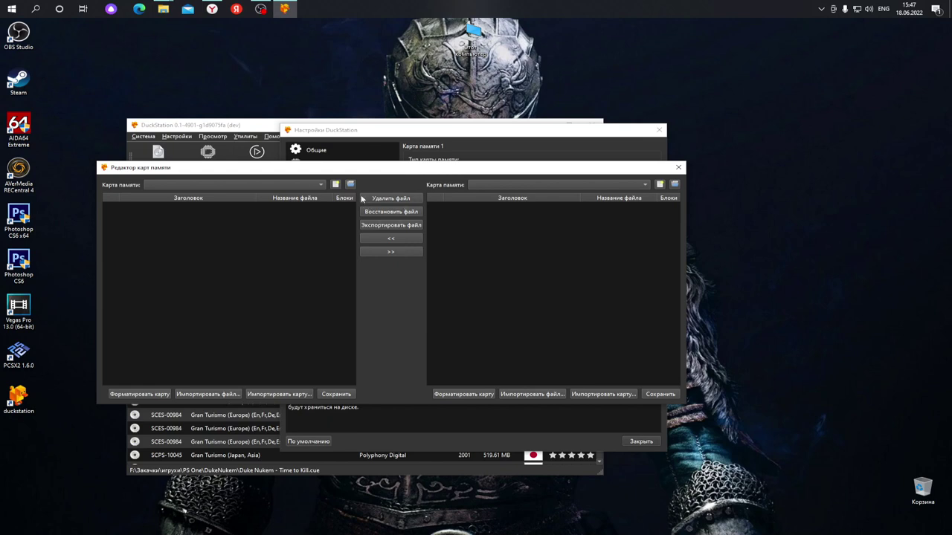
pyautogui.moveTo(375, 173); pyautogui.dragTo(381, 173)
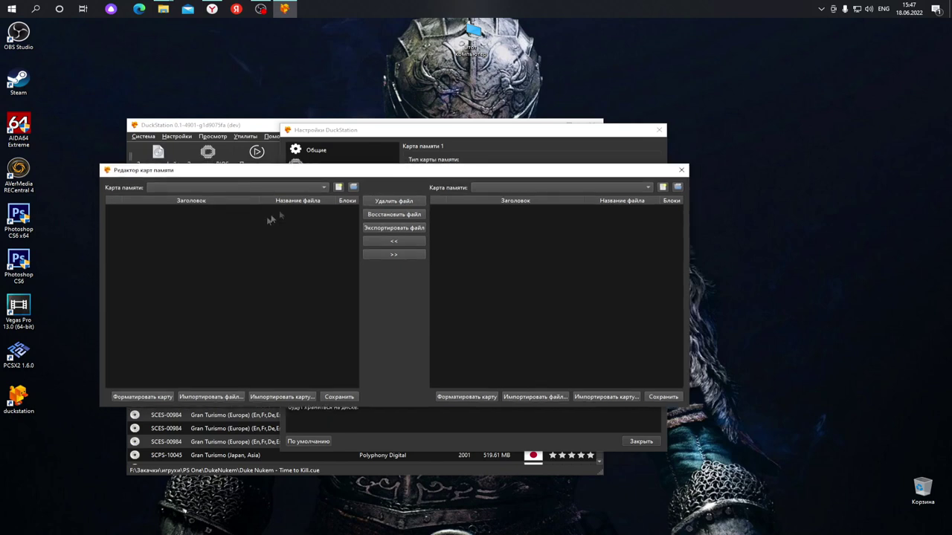
# Create a new memory card named games in the Документы\DuckStation\memcards folder for the editor's first card slot.
pyautogui.click(338, 187)
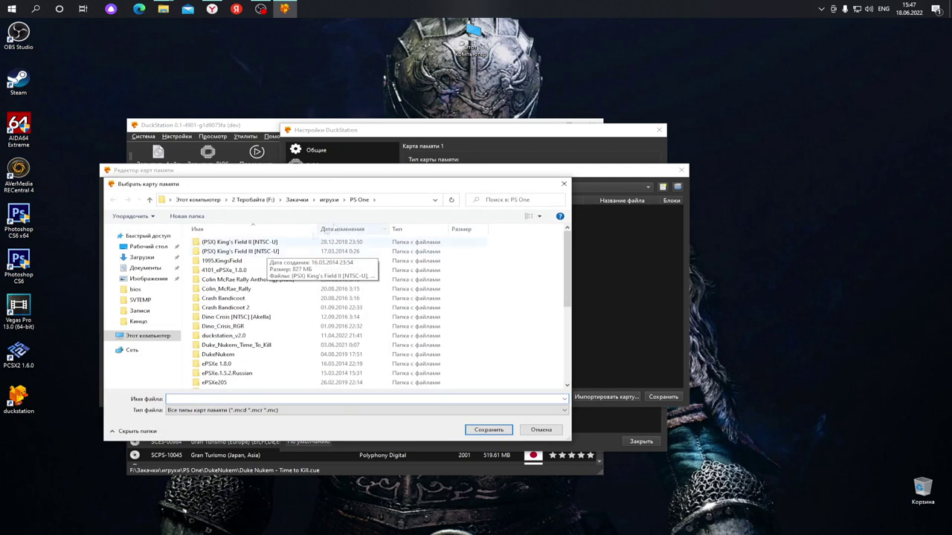
pyautogui.click(194, 200)
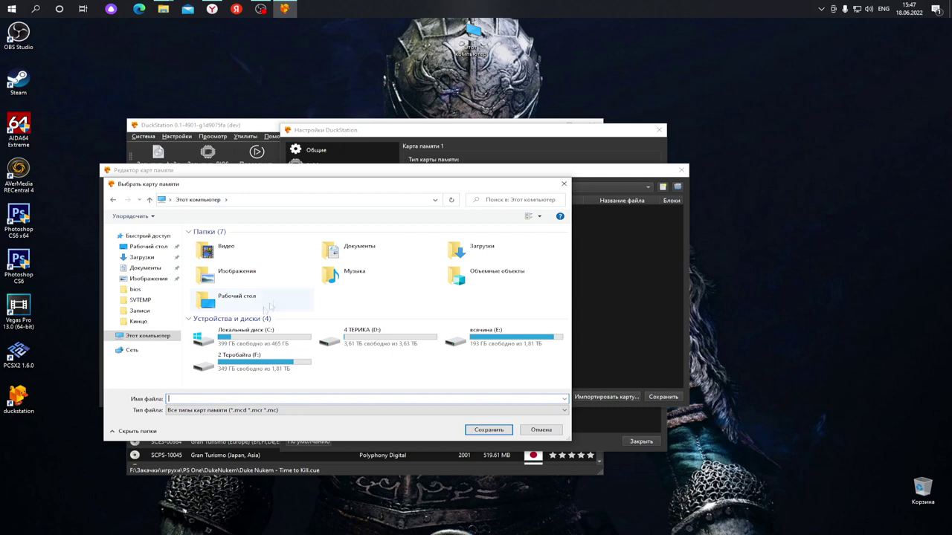
pyautogui.doubleClick(335, 250)
pyautogui.click(230, 270)
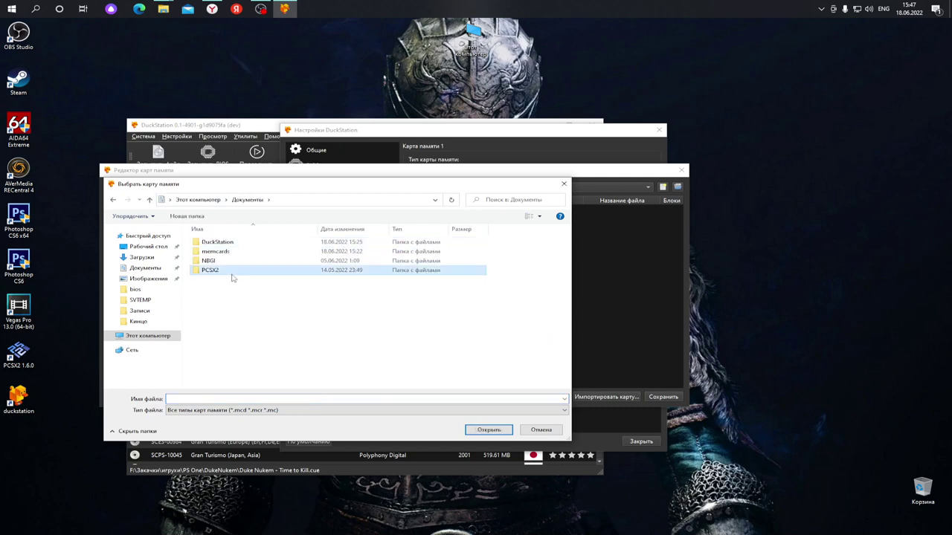
pyautogui.doubleClick(227, 243)
pyautogui.doubleClick(217, 303)
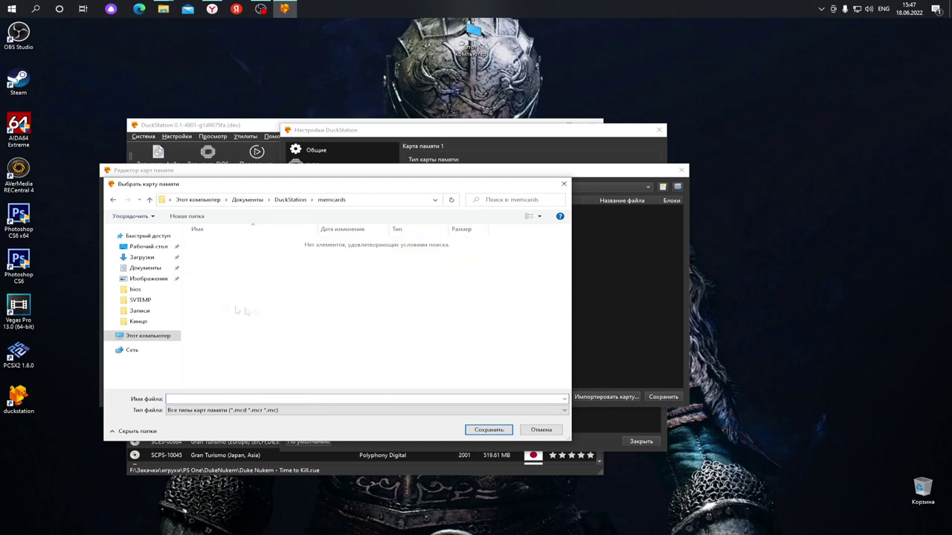
pyautogui.click(182, 398)
pyautogui.write('gt')
pyautogui.press('Return')
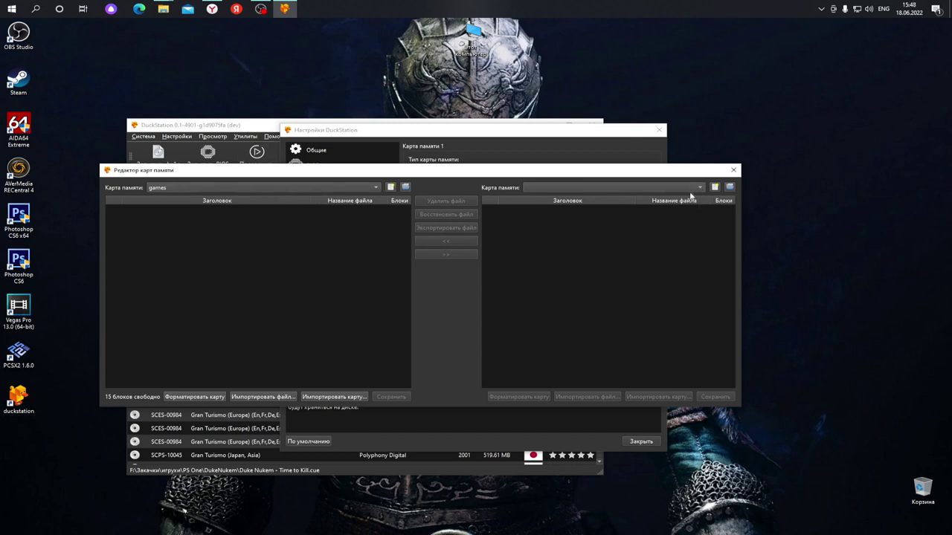
# Load GT2CUP_SH.mcr from E:\Закачки\игрухи\PS One\ePSXe190\ePSXe190\memcards into the editor's second card slot.
pyautogui.click(730, 187)
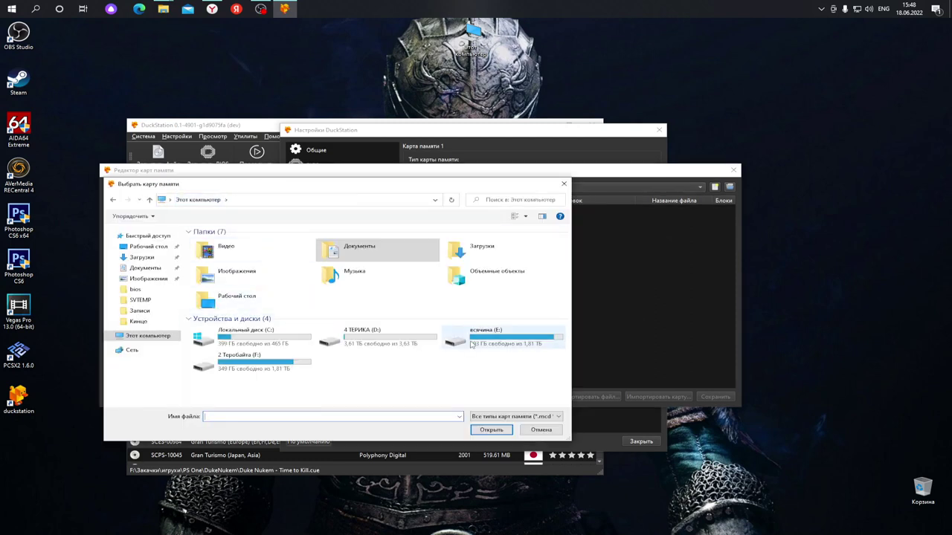
pyautogui.doubleClick(493, 339)
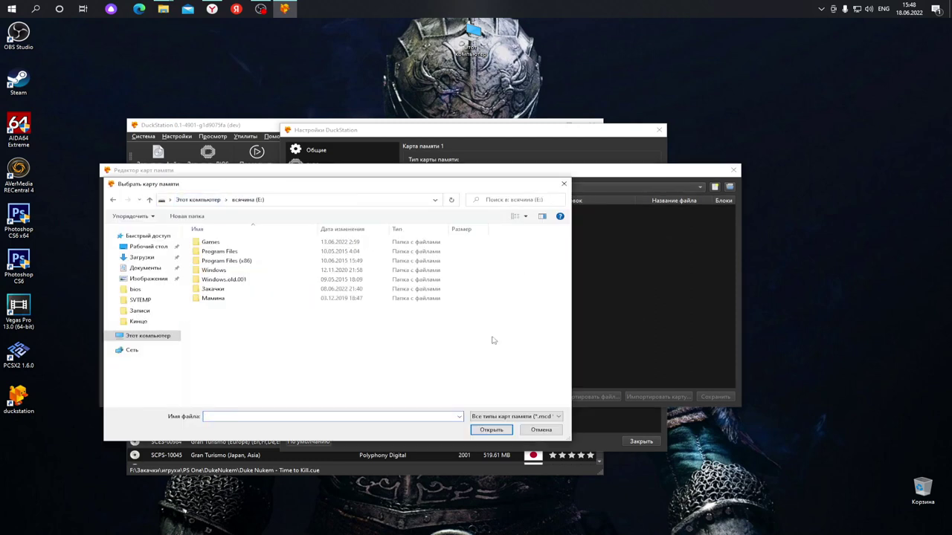
pyautogui.doubleClick(218, 289)
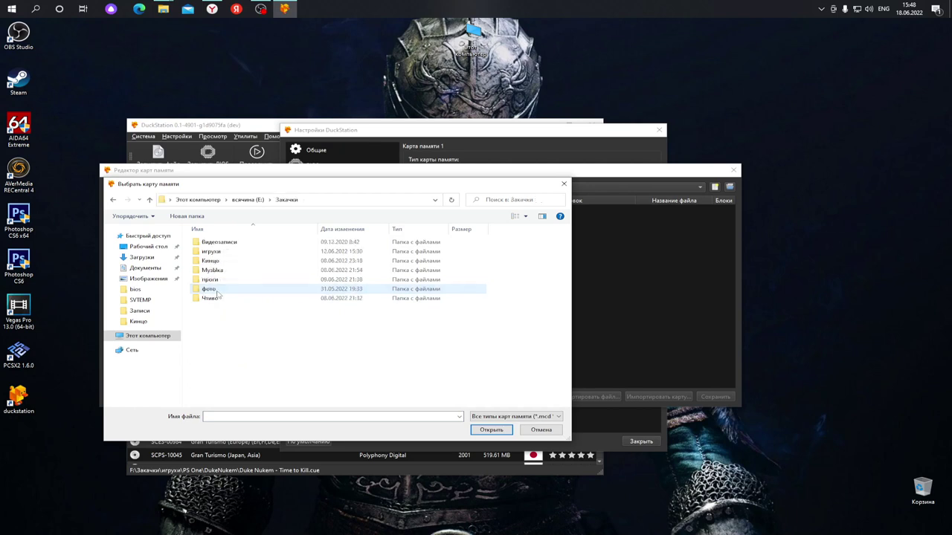
pyautogui.doubleClick(214, 261)
pyautogui.doubleClick(212, 374)
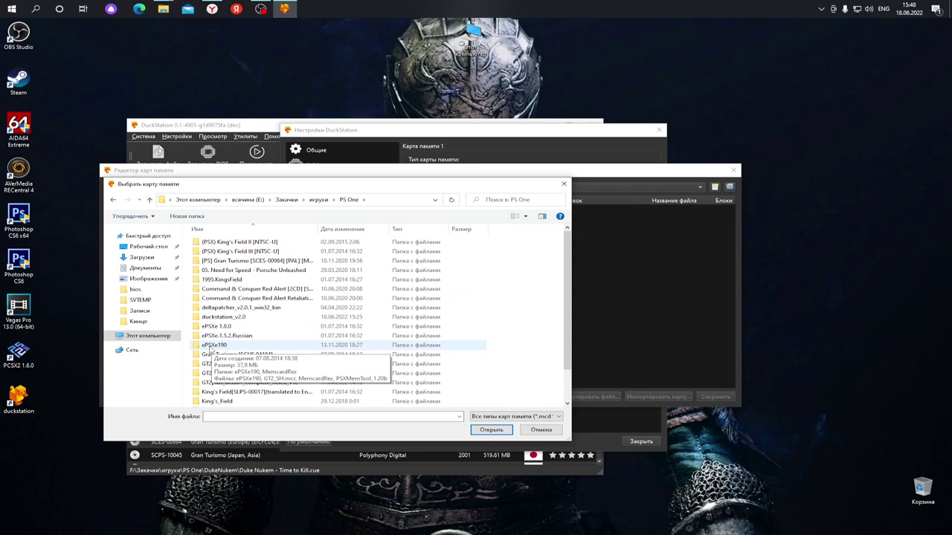
pyautogui.doubleClick(214, 345)
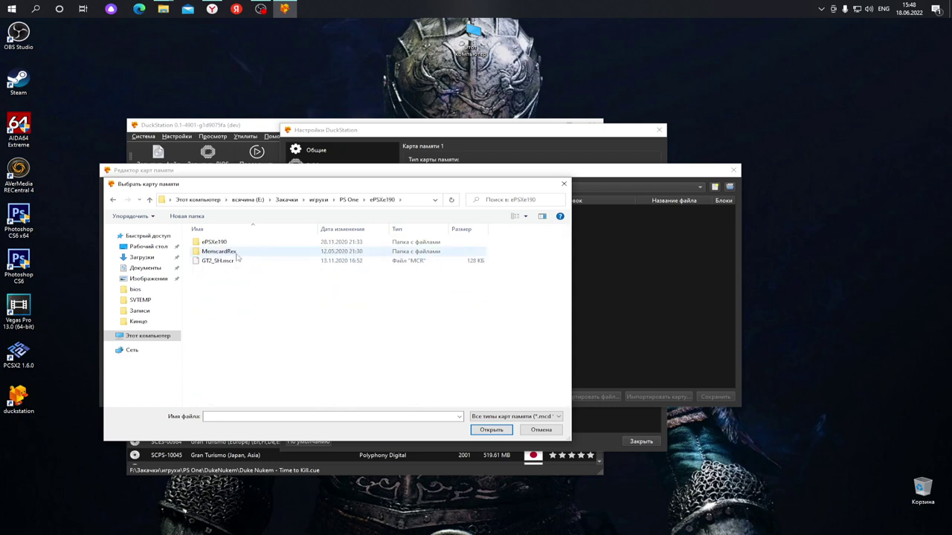
pyautogui.doubleClick(214, 242)
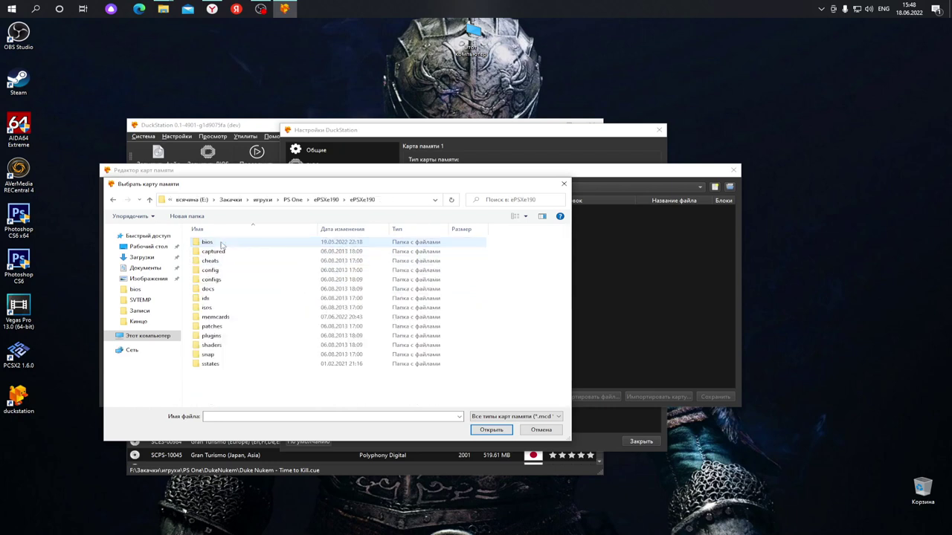
pyautogui.doubleClick(215, 317)
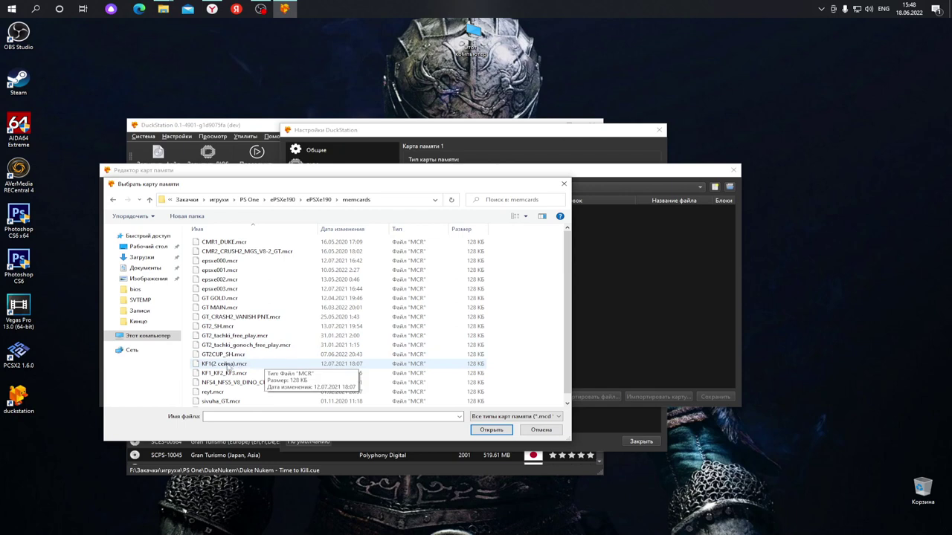
pyautogui.click(213, 354)
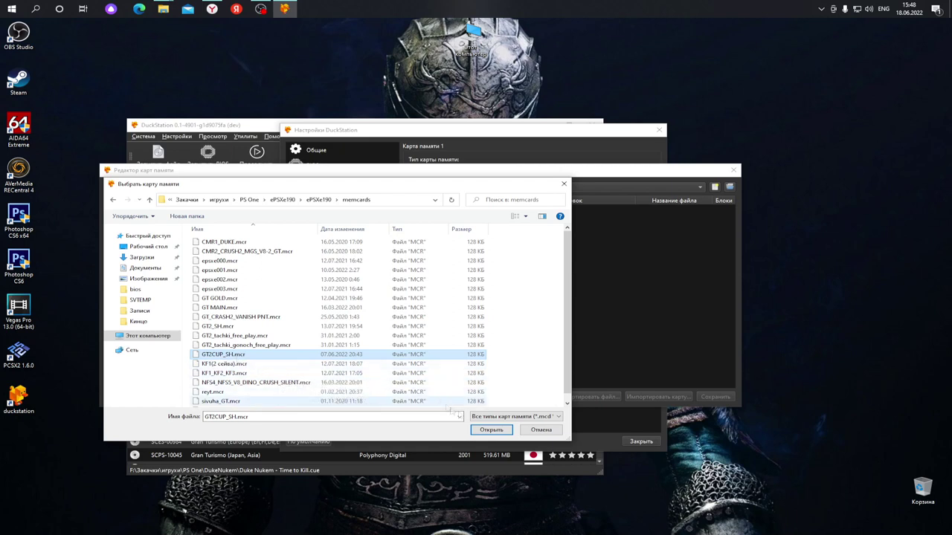
pyautogui.click(491, 430)
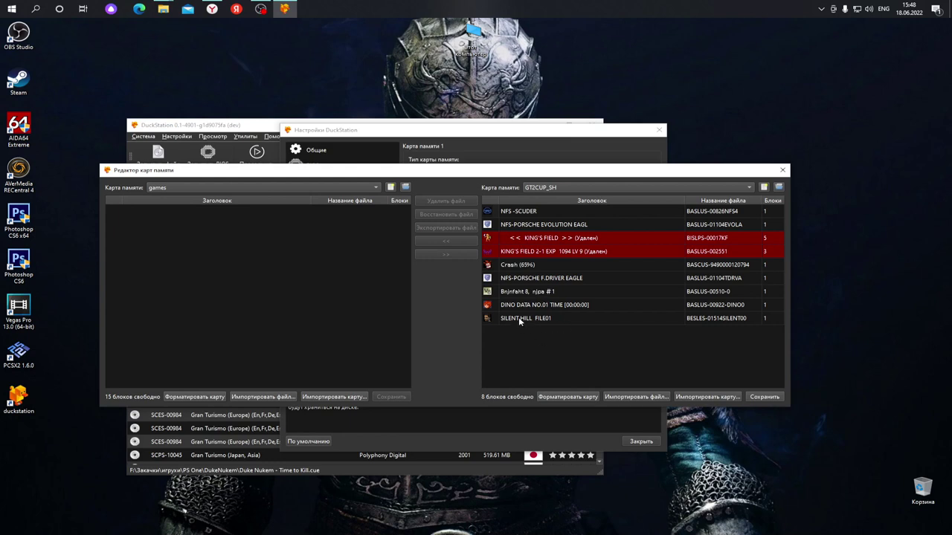
# Look through the saves on the GT2CUP_SH card, from Silent Hill up to the two deleted King's Field entries.
pyautogui.click(519, 318)
pyautogui.click(519, 305)
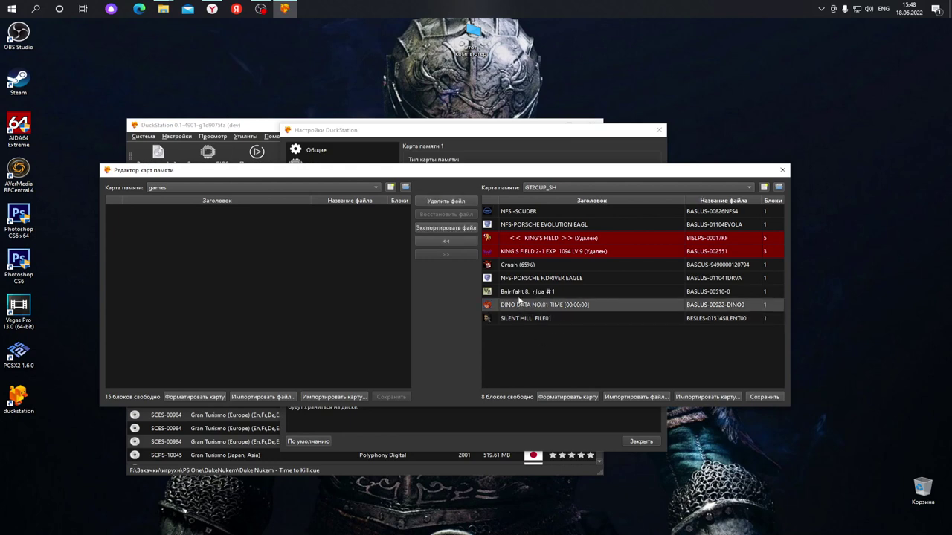
pyautogui.click(519, 294)
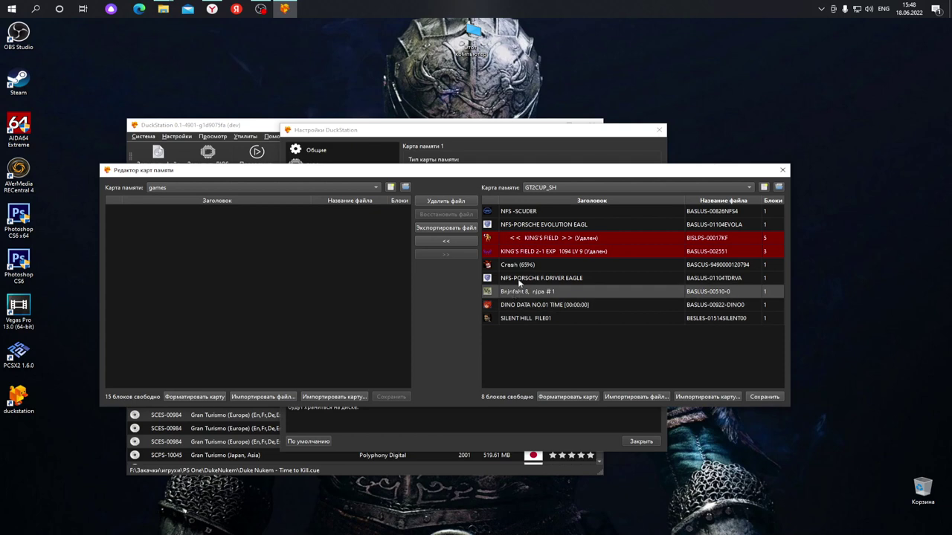
pyautogui.click(519, 281)
pyautogui.click(519, 268)
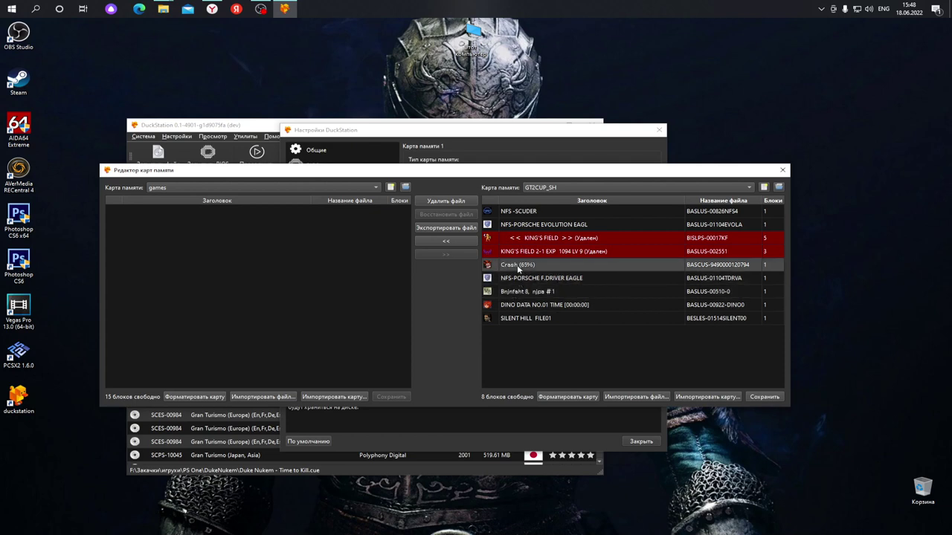
pyautogui.click(536, 251)
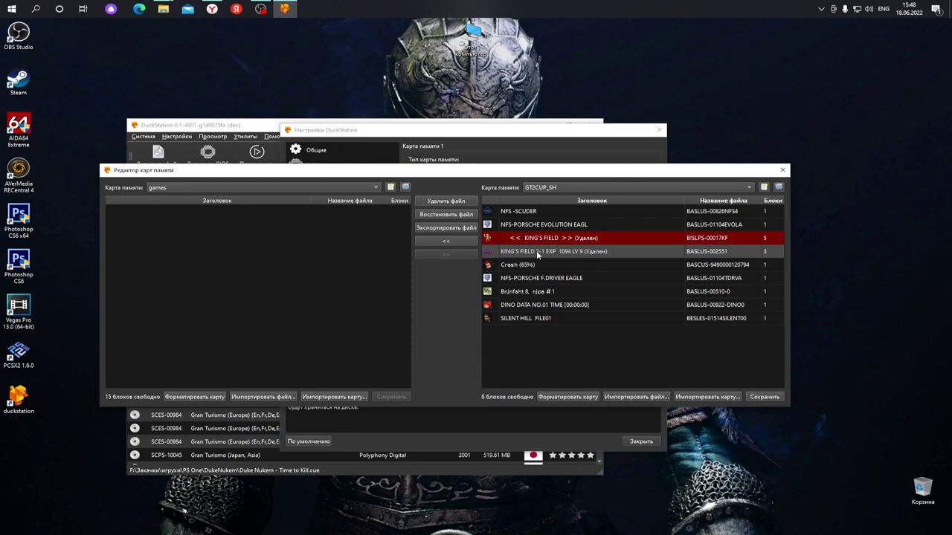
pyautogui.click(530, 251)
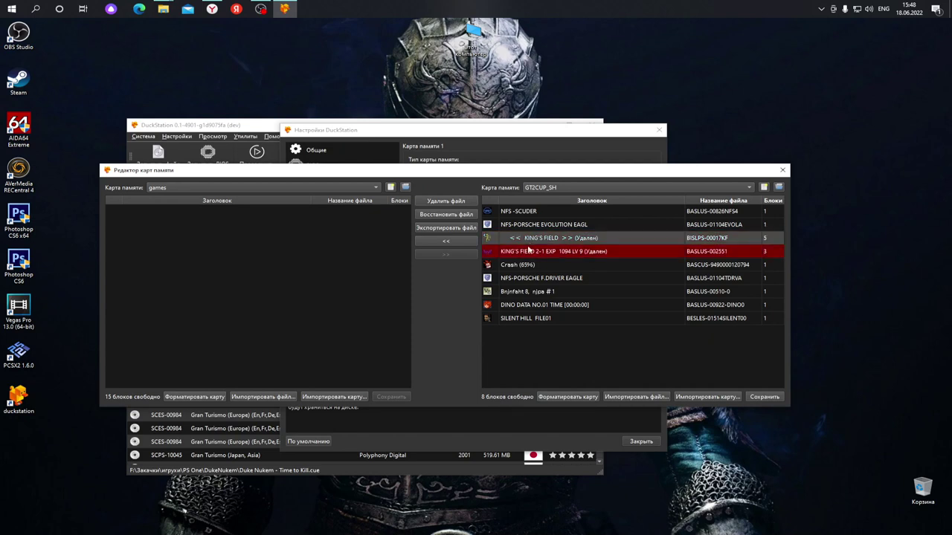
pyautogui.click(531, 241)
pyautogui.click(531, 250)
pyautogui.click(534, 239)
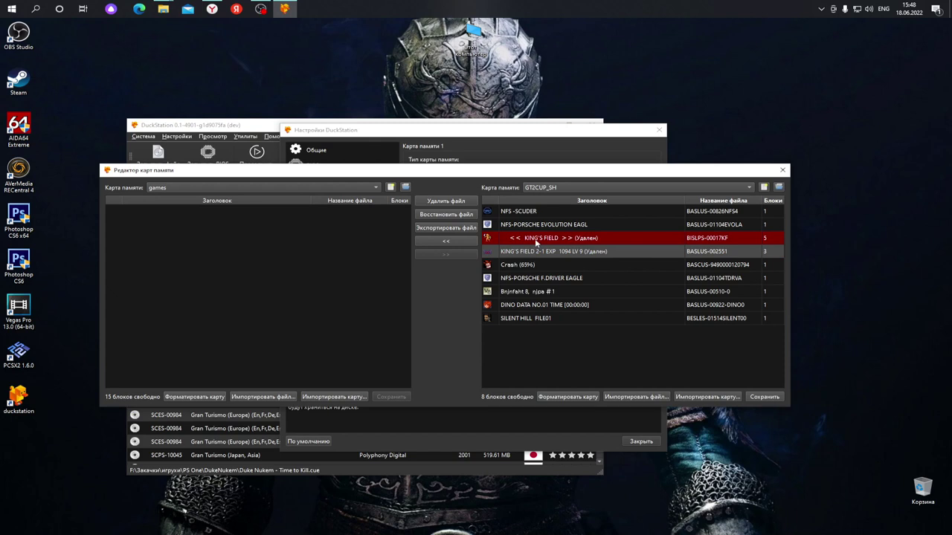
pyautogui.click(536, 250)
pyautogui.click(535, 239)
pyautogui.click(539, 252)
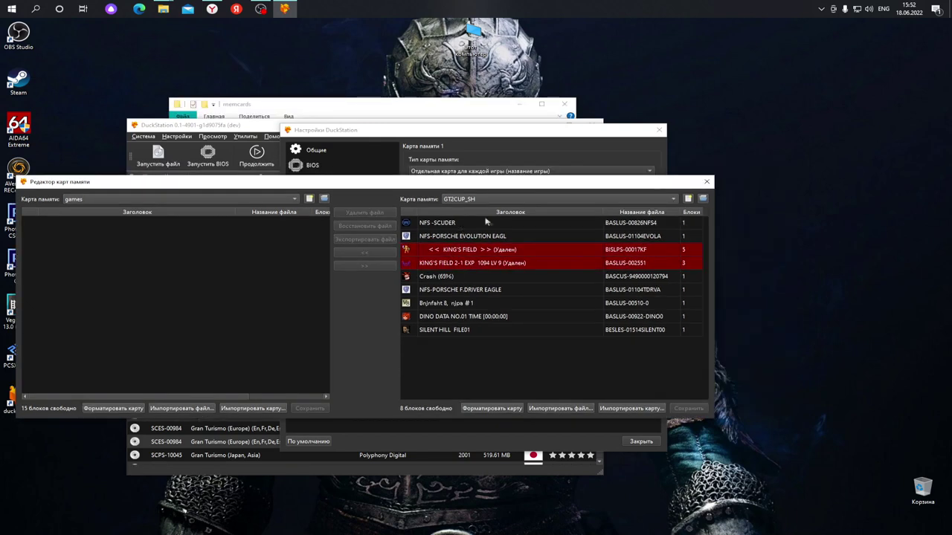
# Copy the NFS save with file name BASLUS-00826NFS4 from the GT2CUP_SH card to the games card.
pyautogui.click(437, 225)
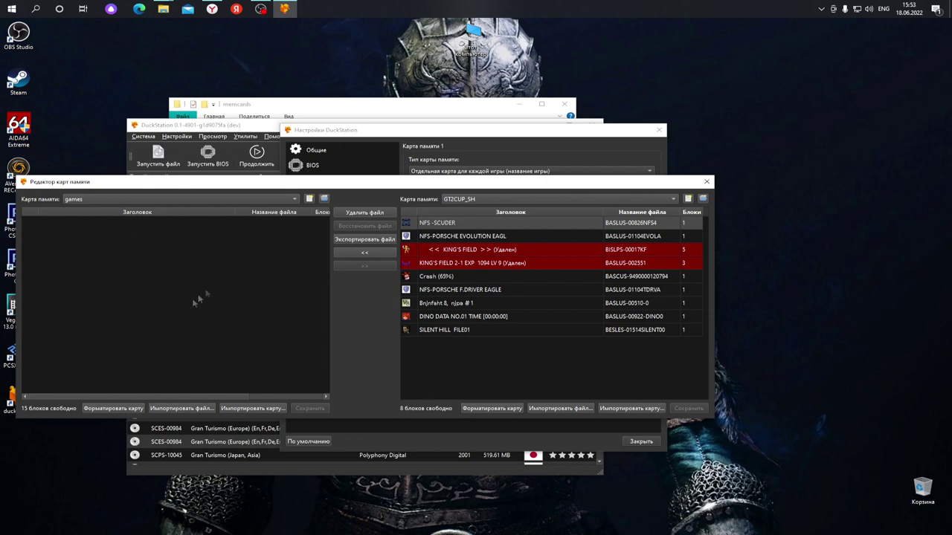
pyautogui.click(438, 236)
pyautogui.click(442, 224)
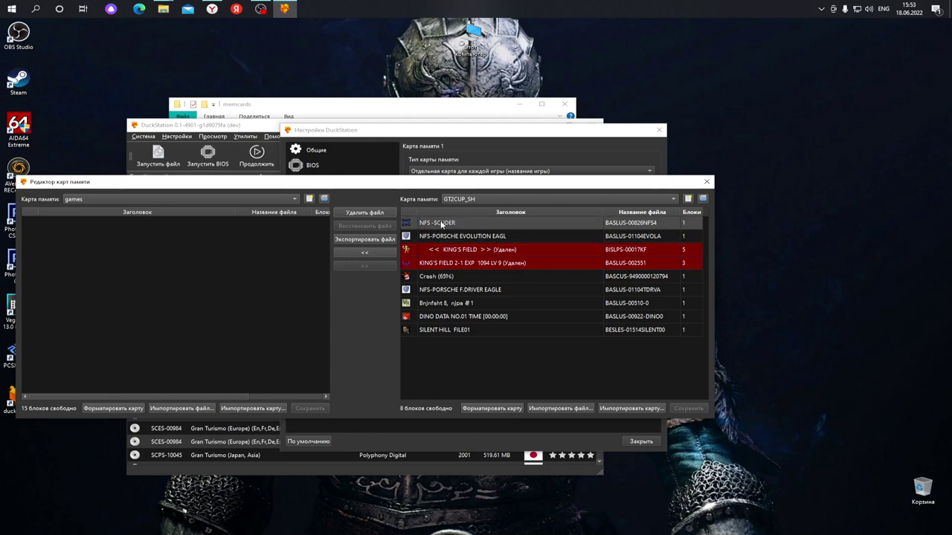
pyautogui.click(364, 254)
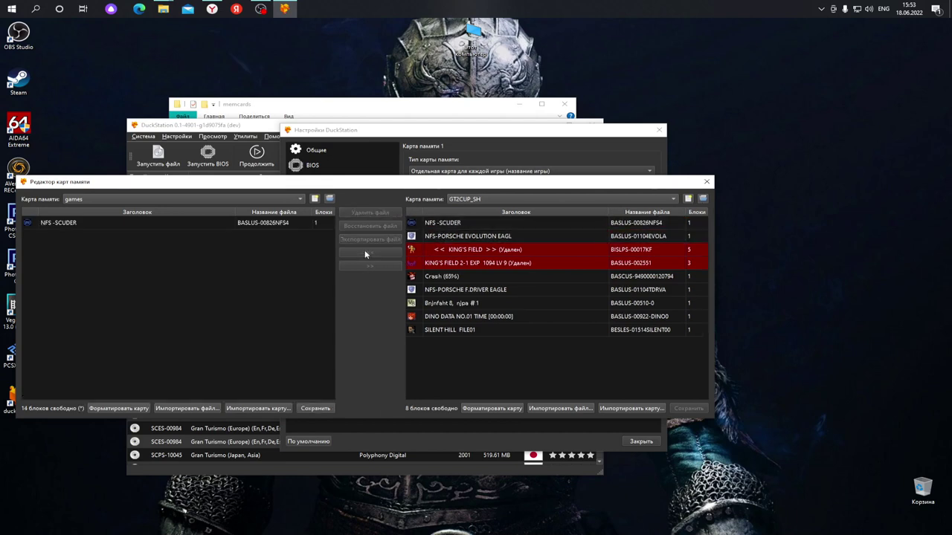
# Copy the SILENT HILL FILE01 save from the GT2CUP_SH card to the games card.
pyautogui.click(59, 224)
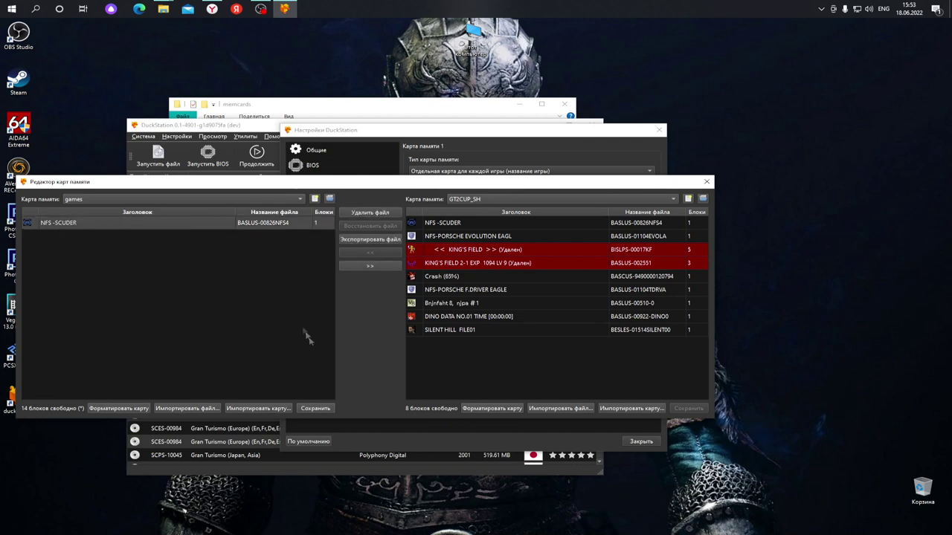
pyautogui.click(446, 320)
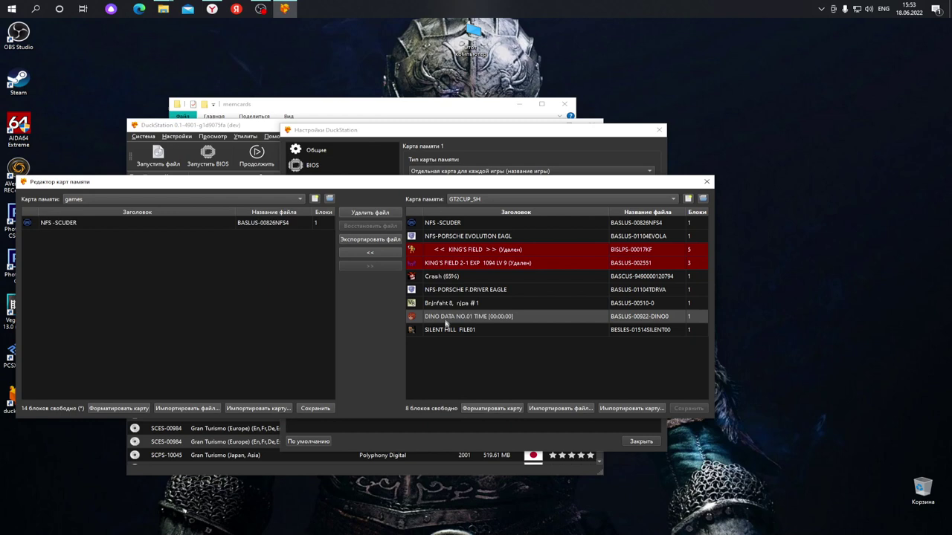
pyautogui.click(440, 329)
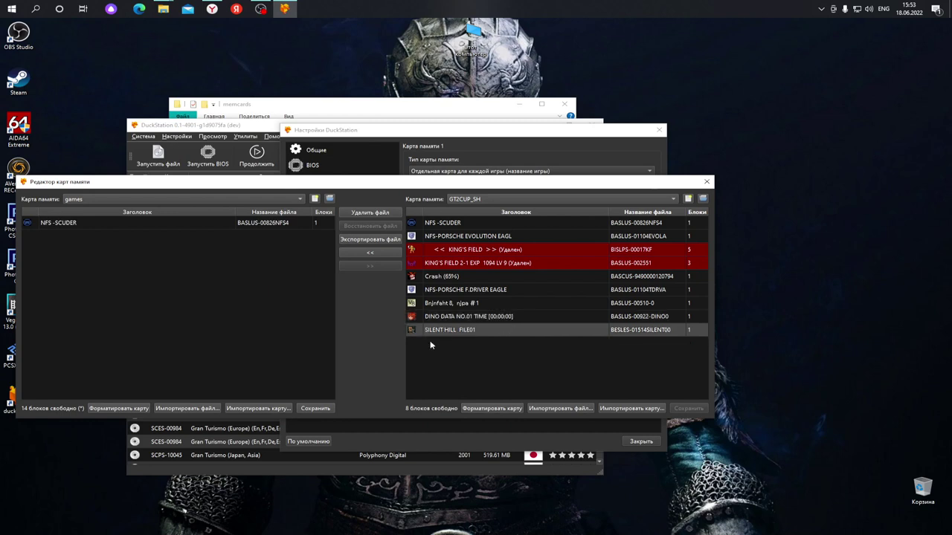
pyautogui.click(369, 253)
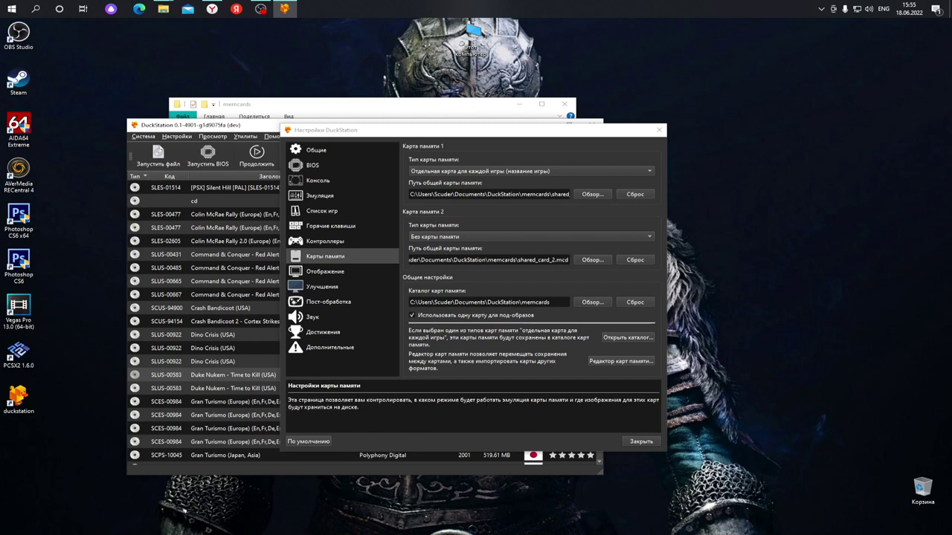
# Check the display and enhancement settings and close the settings window.
pyautogui.click(324, 272)
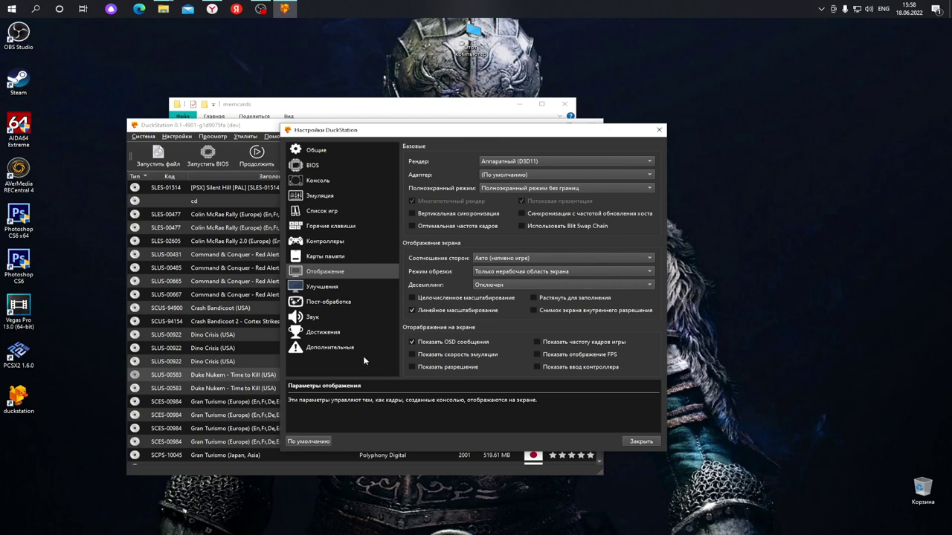
pyautogui.click(328, 289)
pyautogui.click(326, 273)
pyautogui.click(640, 442)
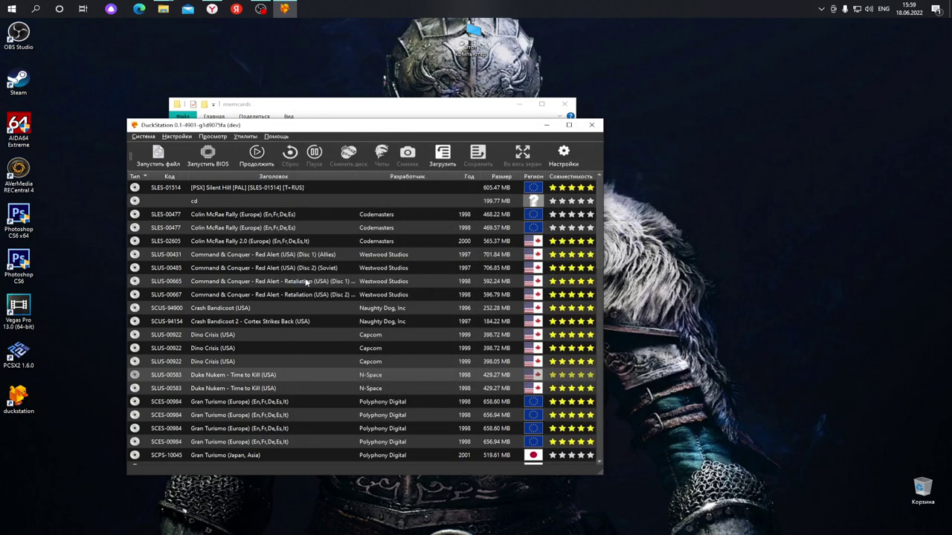
# Look through the game list and compare the file paths of the Gran Turismo USA and Japan entries.
pyautogui.moveTo(342, 127); pyautogui.dragTo(357, 124)
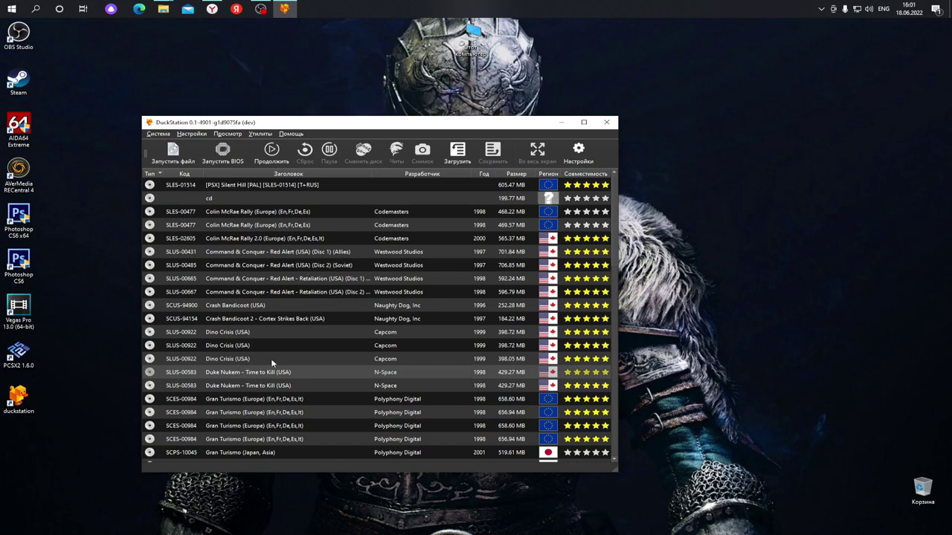
pyautogui.scroll(-5, 270, 358)
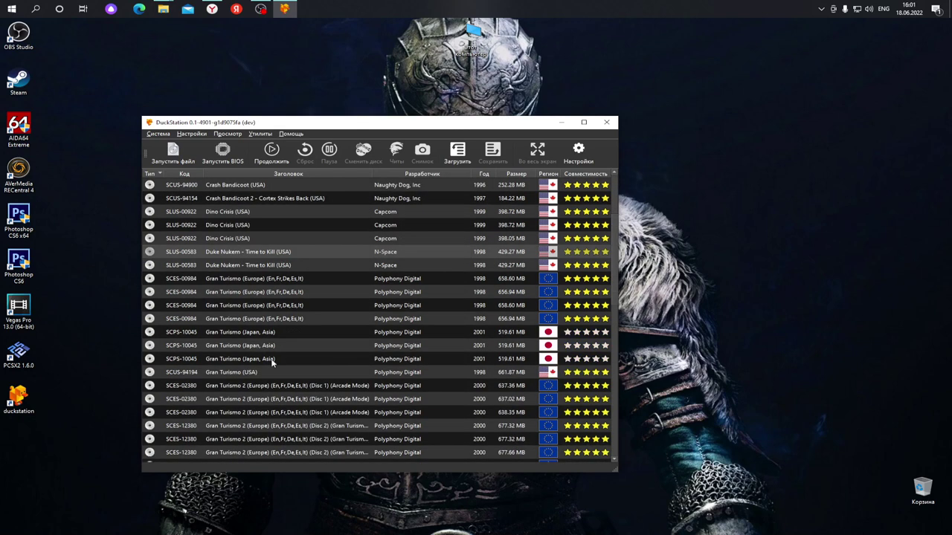
pyautogui.scroll(1, 272, 360)
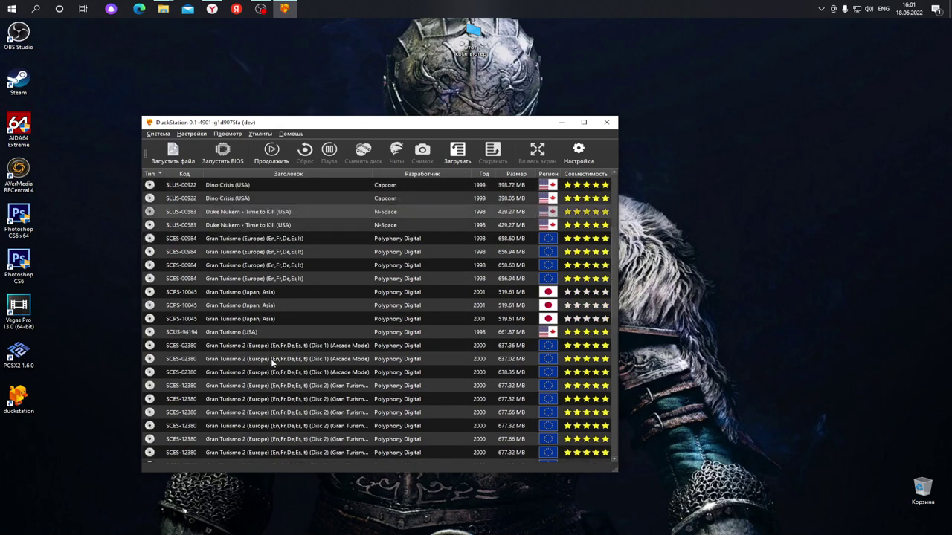
pyautogui.click(249, 334)
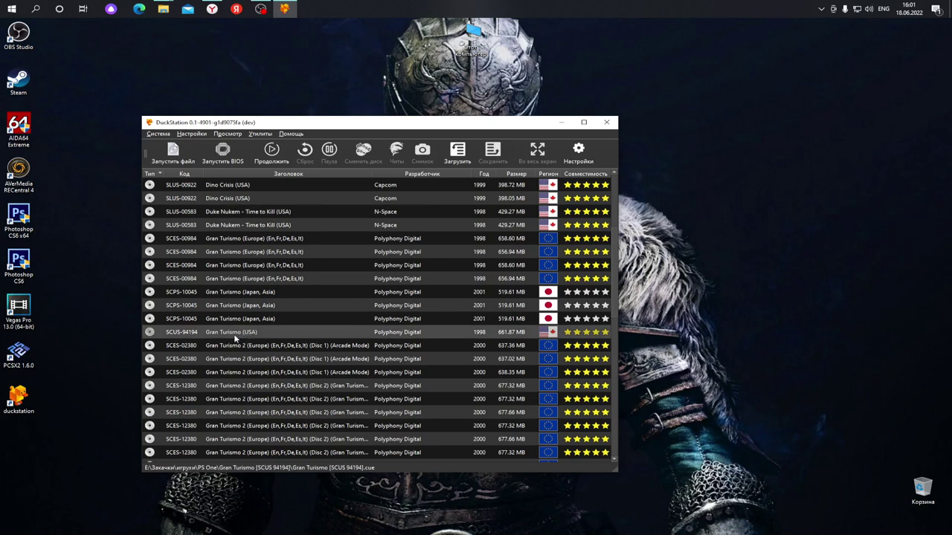
pyautogui.click(243, 305)
pyautogui.scroll(3, 238, 402)
pyautogui.scroll(-3, 239, 400)
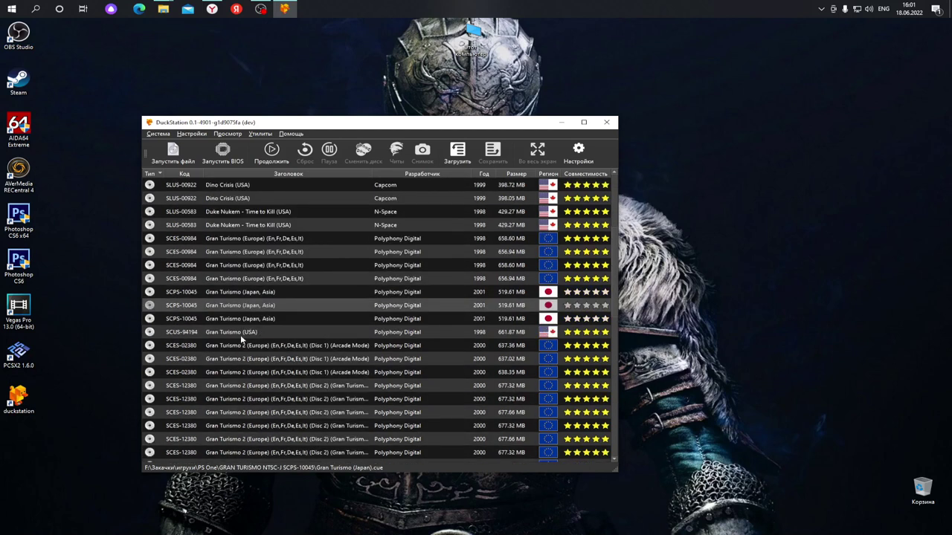
pyautogui.click(240, 335)
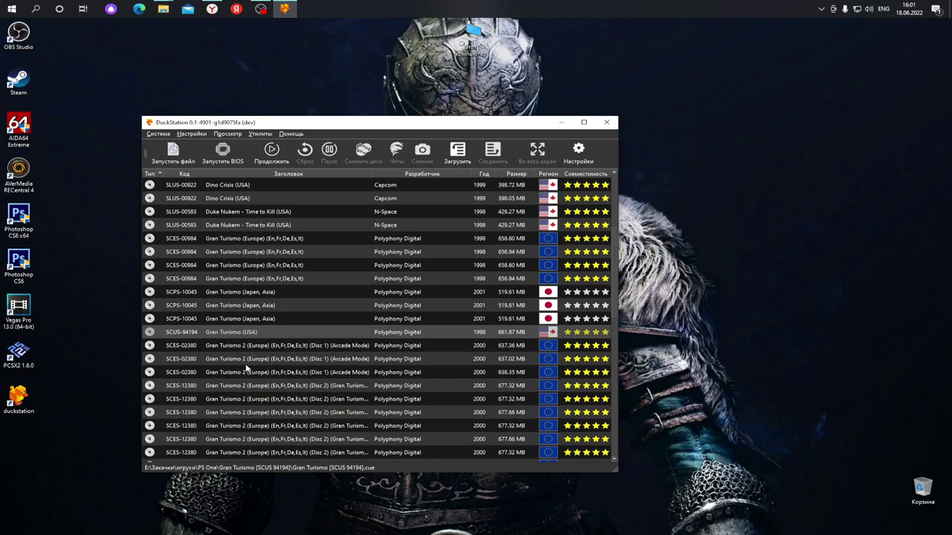
pyautogui.scroll(1, 246, 368)
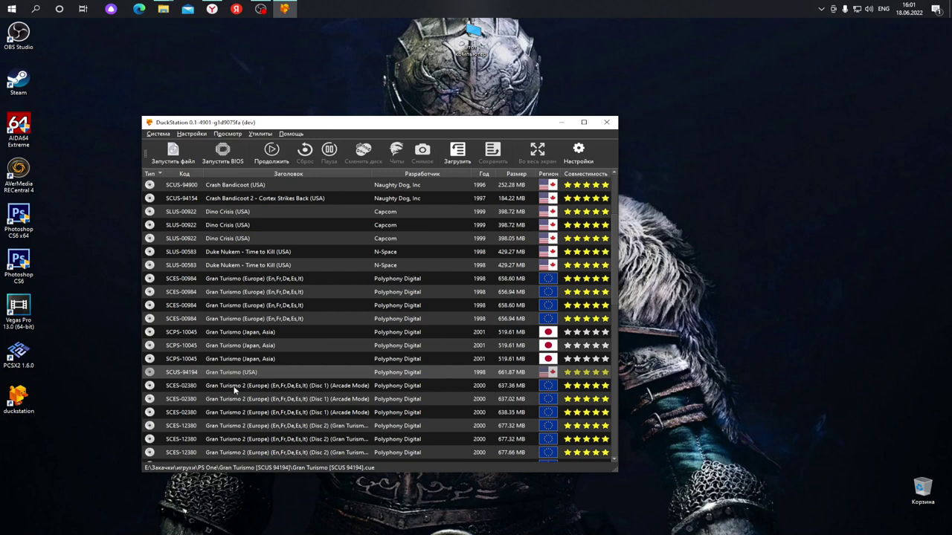
pyautogui.scroll(1, 234, 388)
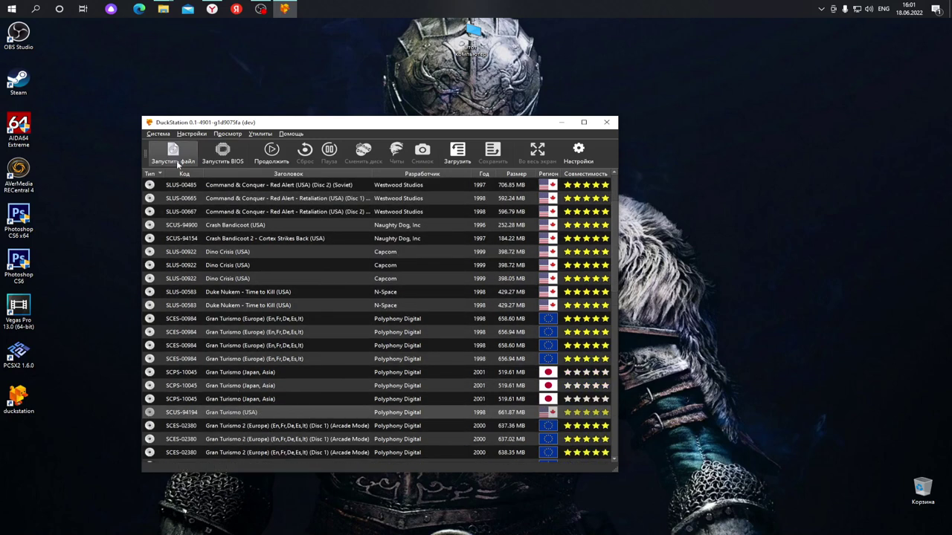
# Launch the disc image Gran Turismo 2 [Simulation Mode] [SCUS 94488]PLUS.bin from its game folder.
pyautogui.click(174, 151)
pyautogui.click(273, 223)
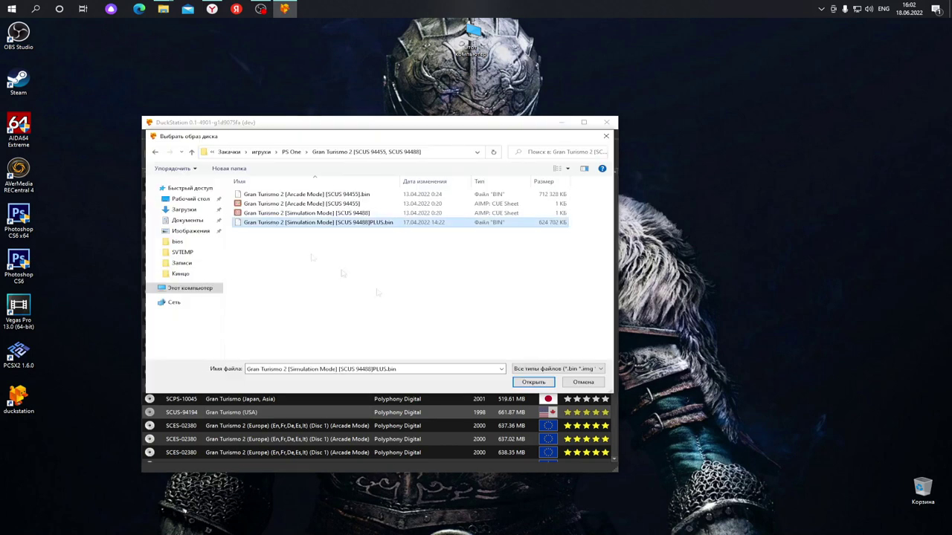
pyautogui.click(535, 383)
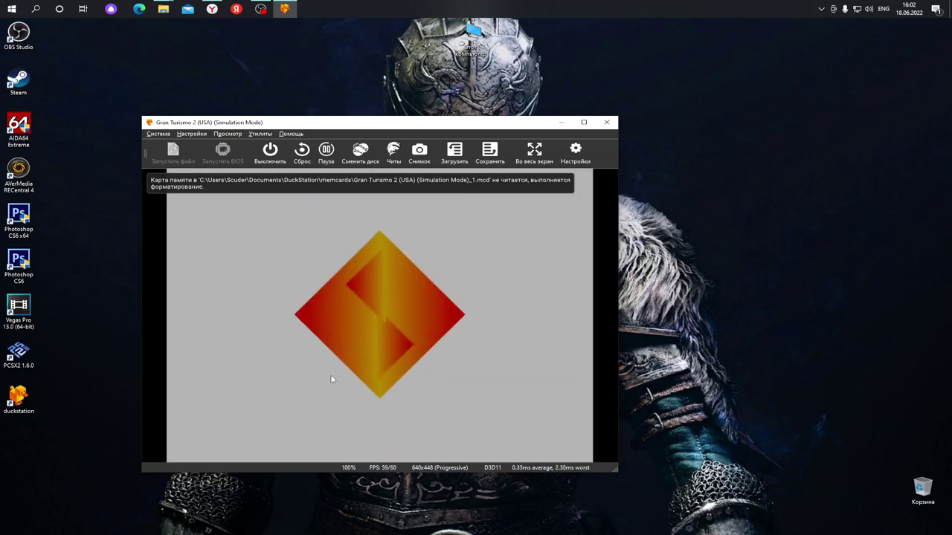
# Check the game's volume level in the Windows volume mixer and close the mixer.
pyautogui.rightClick(868, 10)
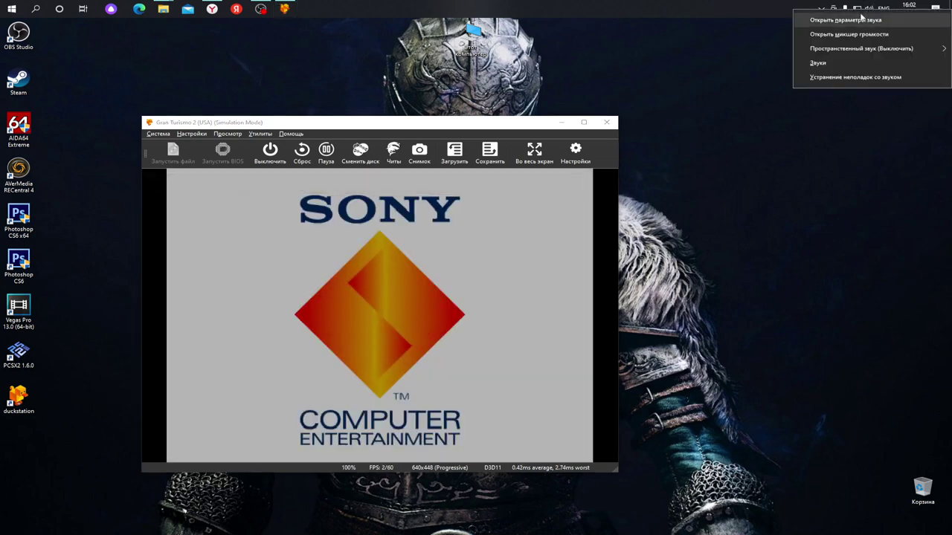
pyautogui.click(852, 35)
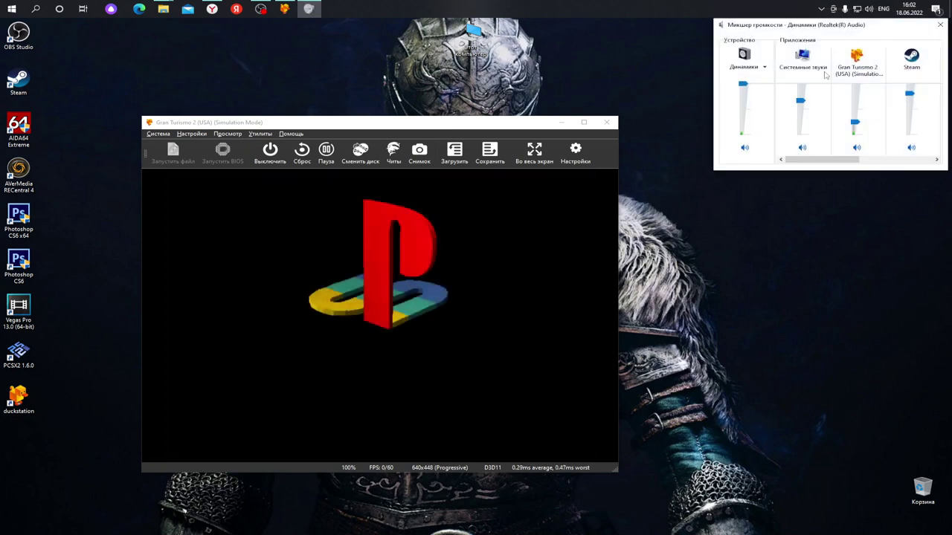
pyautogui.moveTo(856, 121); pyautogui.dragTo(855, 122)
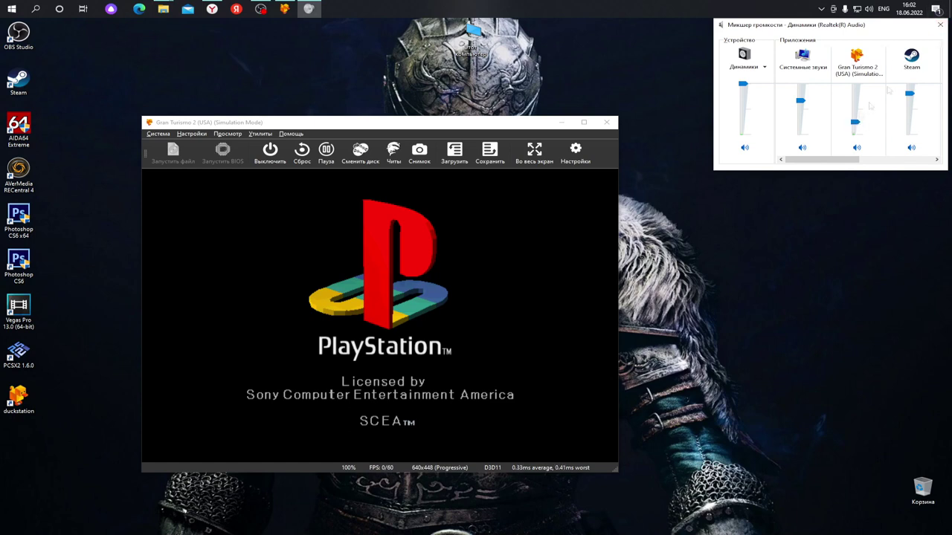
pyautogui.click(941, 26)
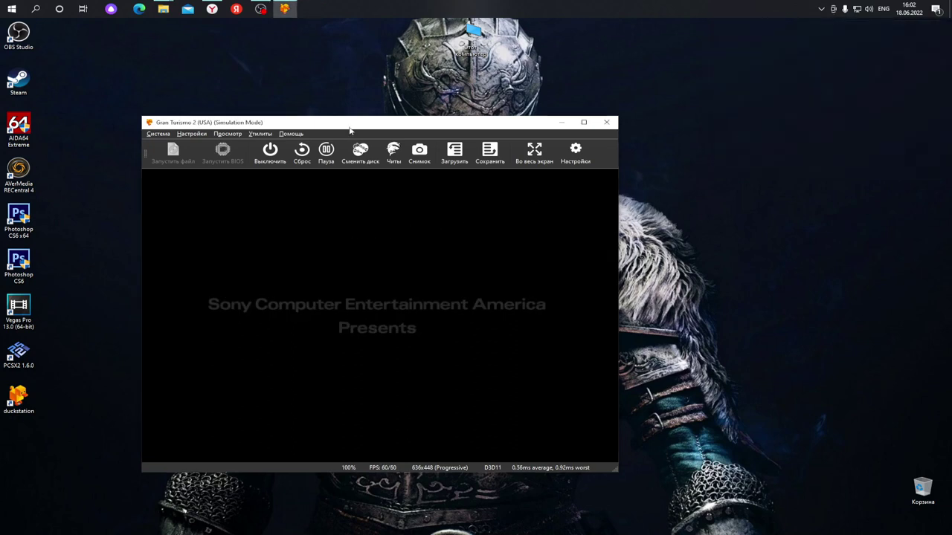
# Pause the Gran Turismo 2 race and move the game window higher on the desktop.
pyautogui.moveTo(350, 129); pyautogui.dragTo(341, 118)
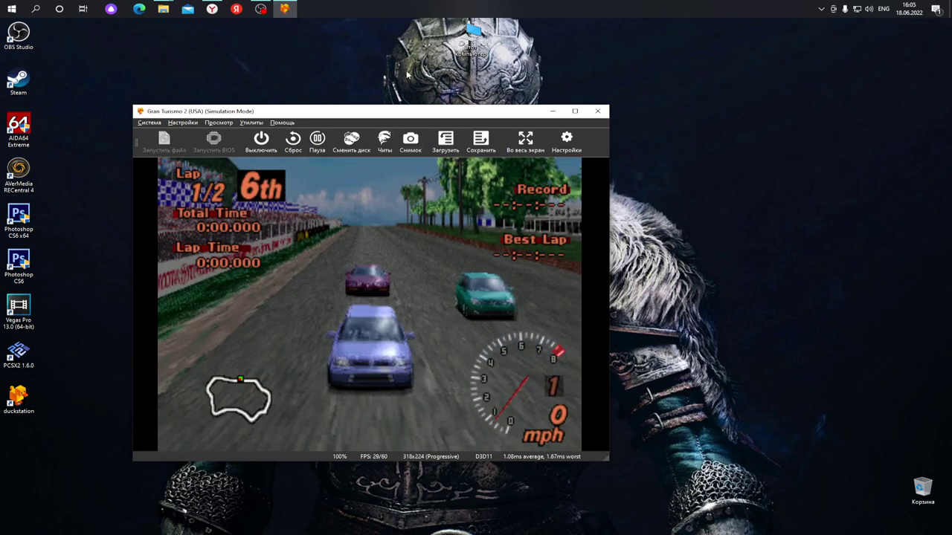
pyautogui.press('Return')
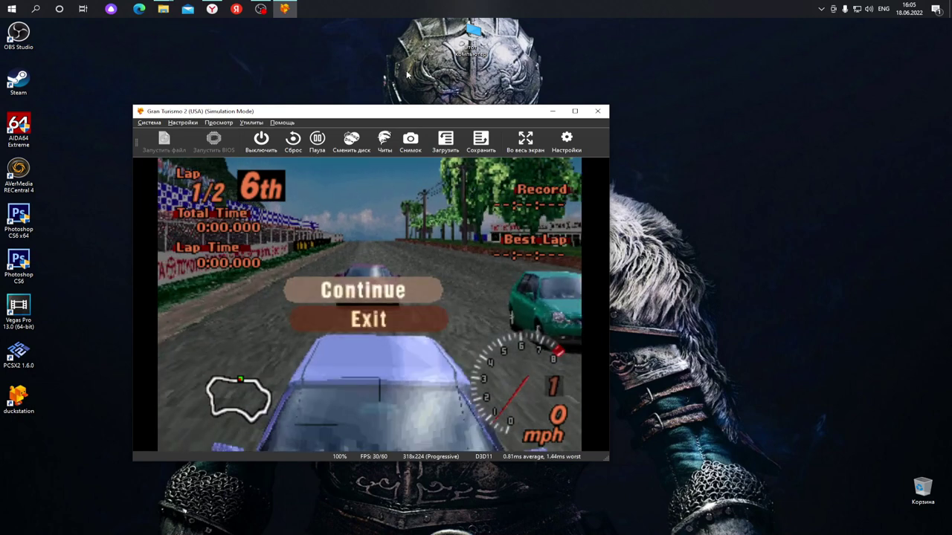
pyautogui.moveTo(496, 116); pyautogui.dragTo(486, 80)
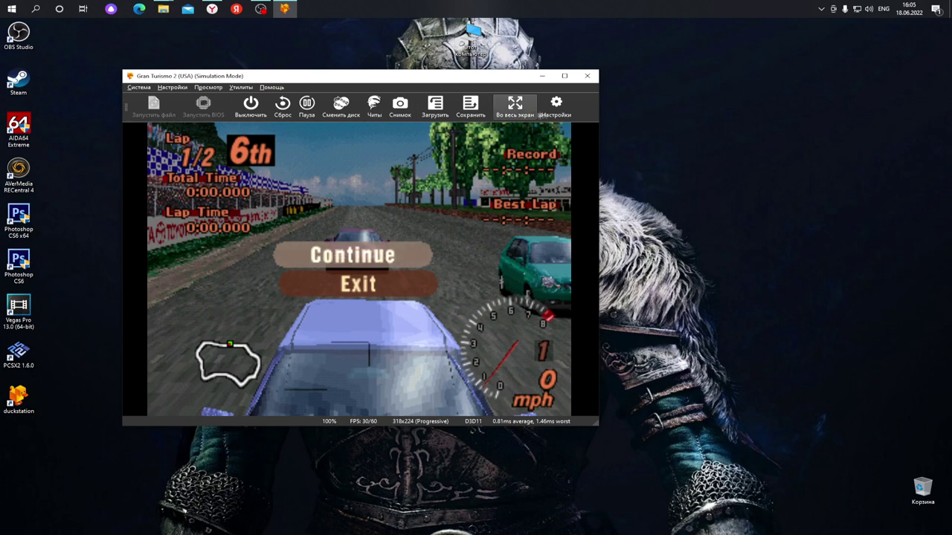
# Set the display renderer to Аппаратный (D3D12) and the adapter to NVIDIA GeForce GTX 1060 6GB.
pyautogui.click(557, 104)
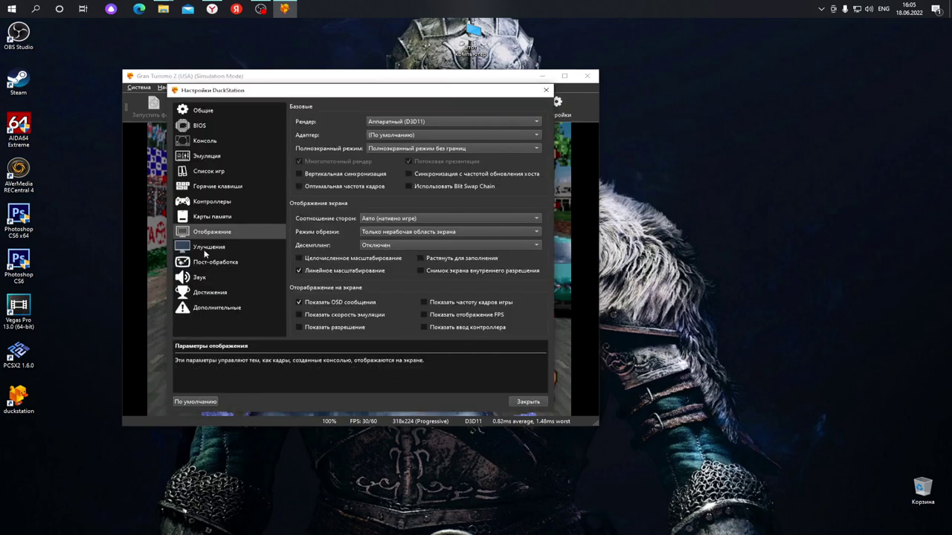
pyautogui.moveTo(437, 123)
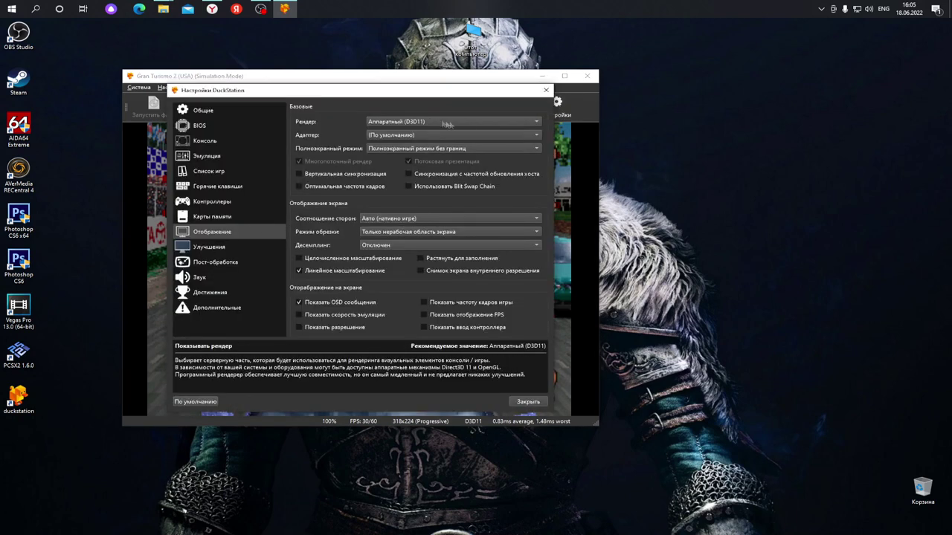
pyautogui.click(484, 122)
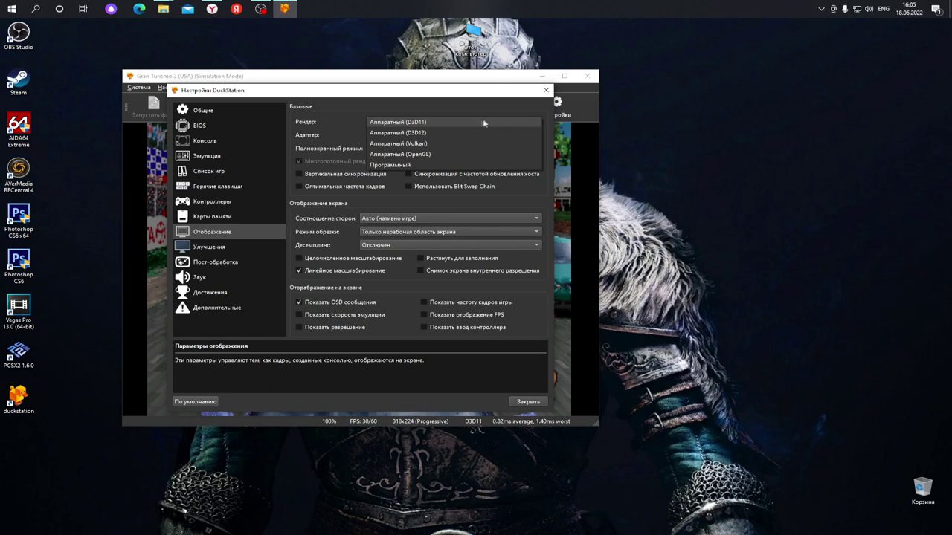
pyautogui.click(402, 133)
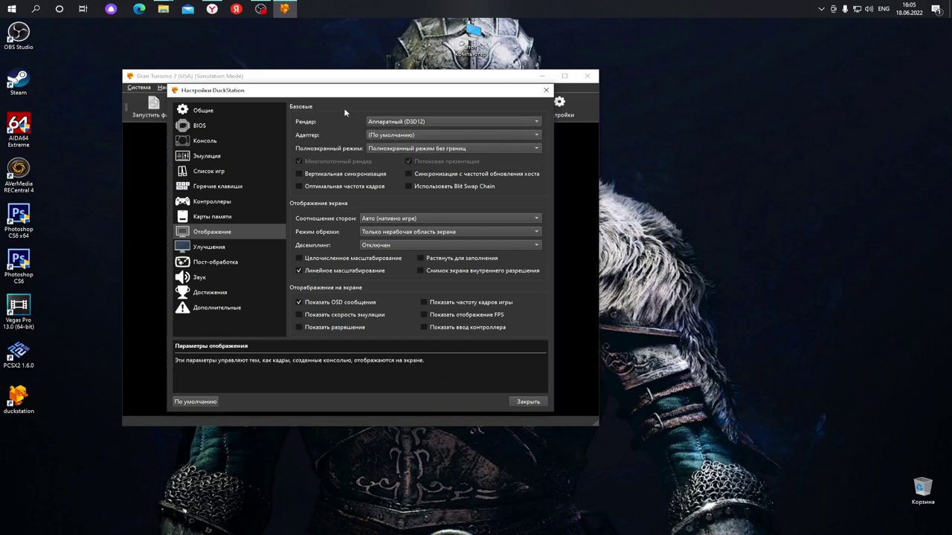
pyautogui.click(409, 136)
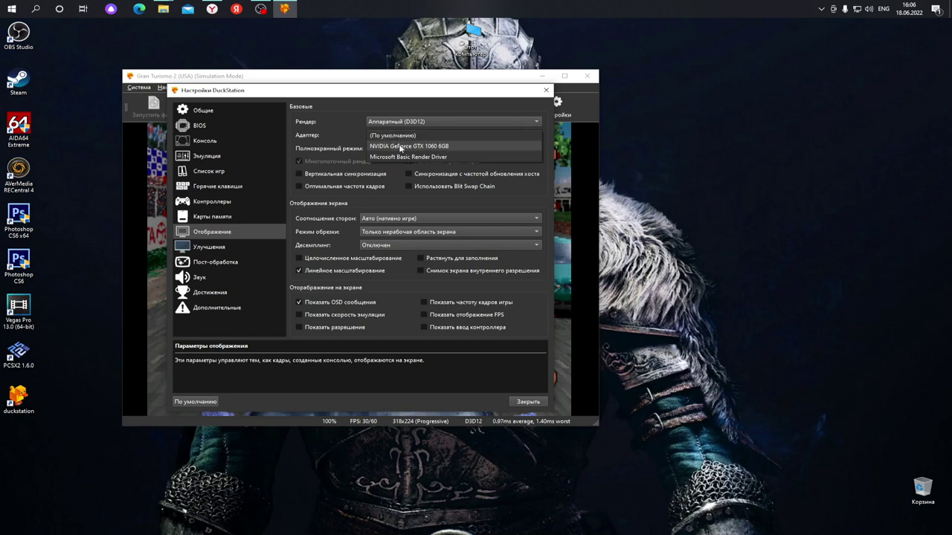
pyautogui.click(400, 147)
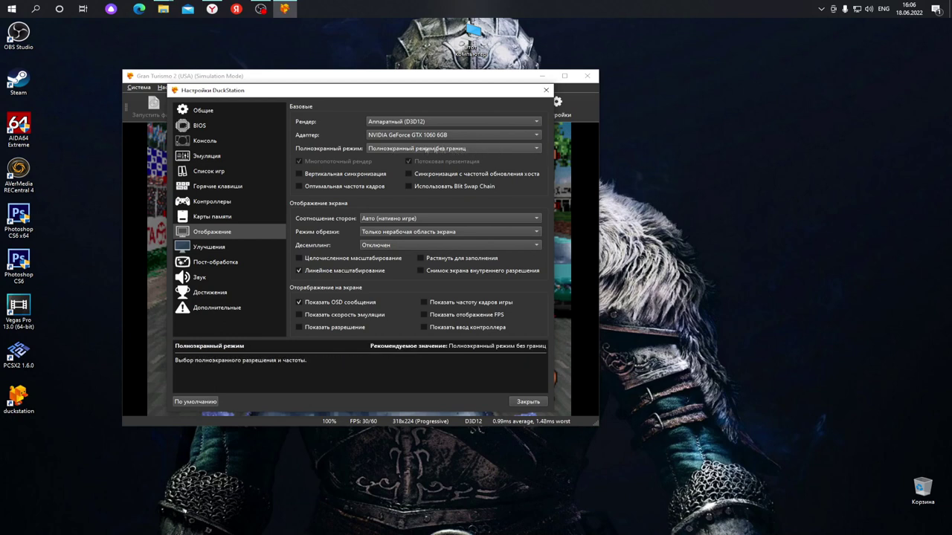
# Review the available fullscreen modes without changing them and set the aspect ratio to 16:9.
pyautogui.click(480, 149)
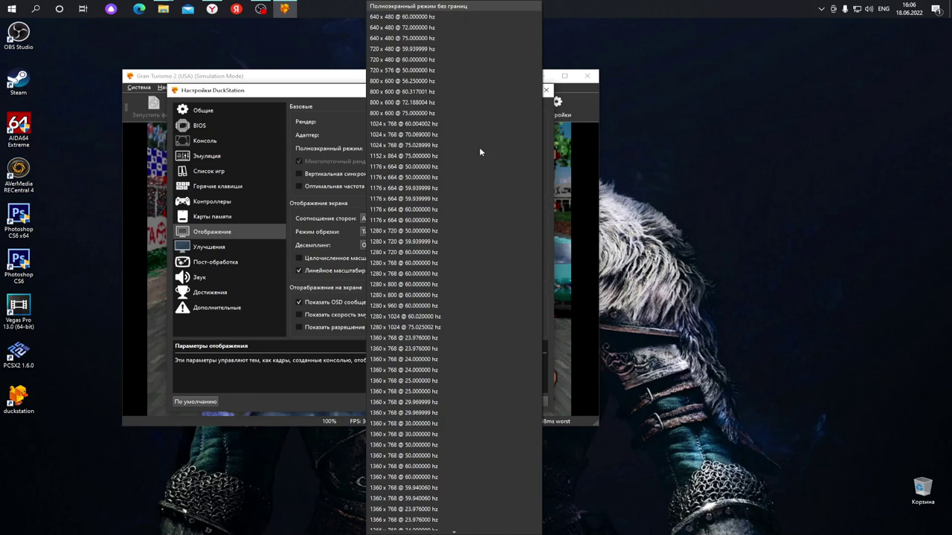
pyautogui.click(304, 93)
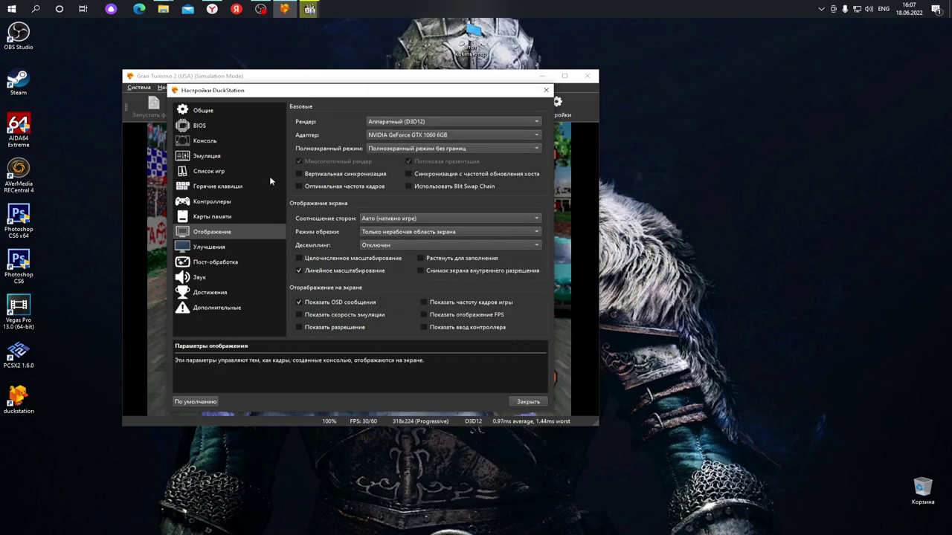
pyautogui.click(423, 217)
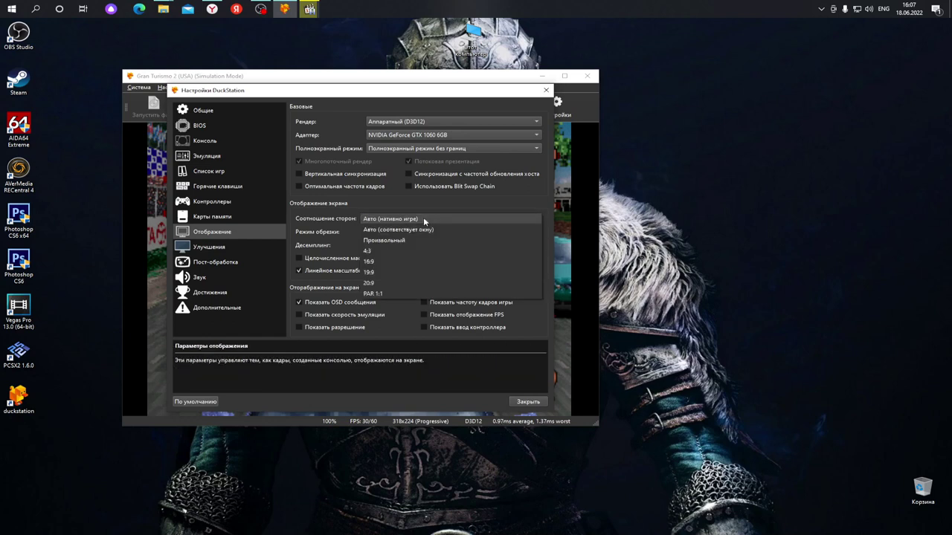
pyautogui.click(376, 260)
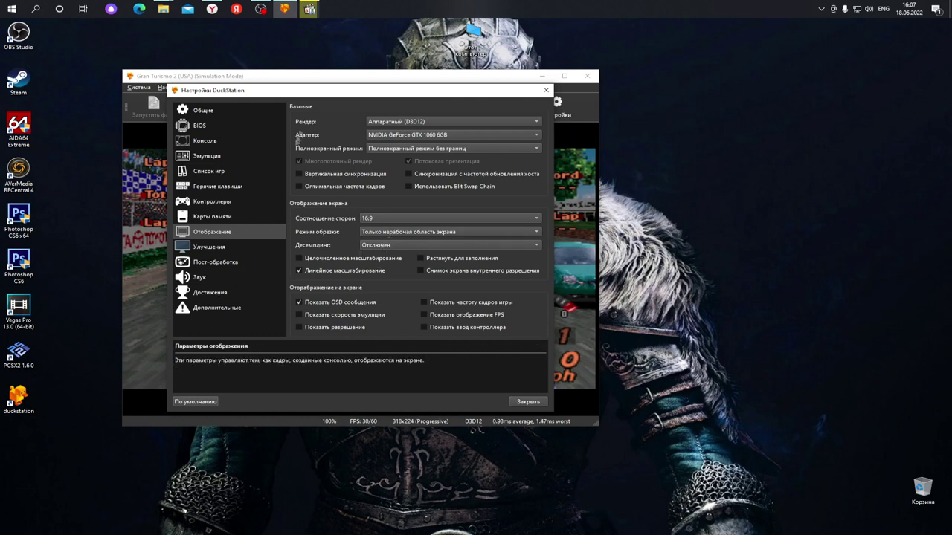
# Set downsampling to Адаптивный (сохранить 3D/гладкое 2D) and enable Растянуть для заполнения.
pyautogui.moveTo(311, 90); pyautogui.dragTo(339, 98)
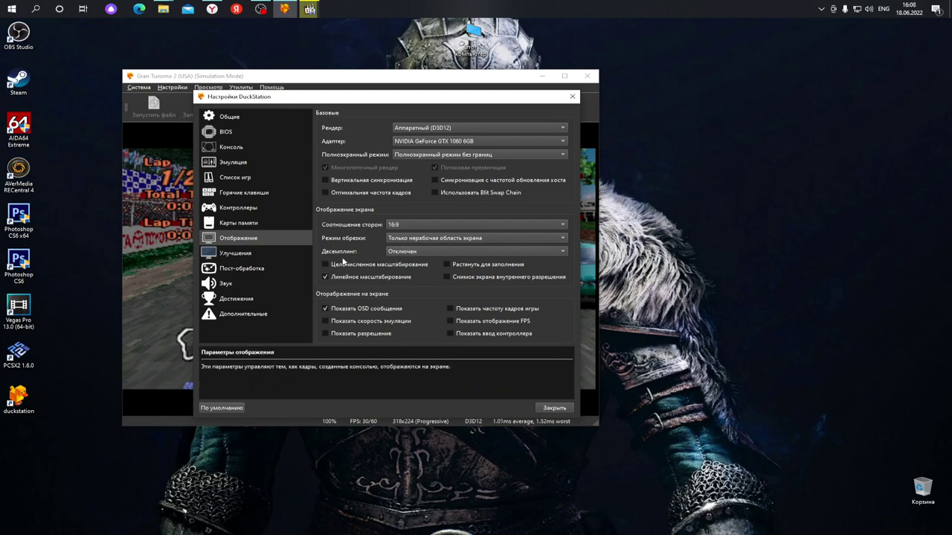
pyautogui.click(457, 251)
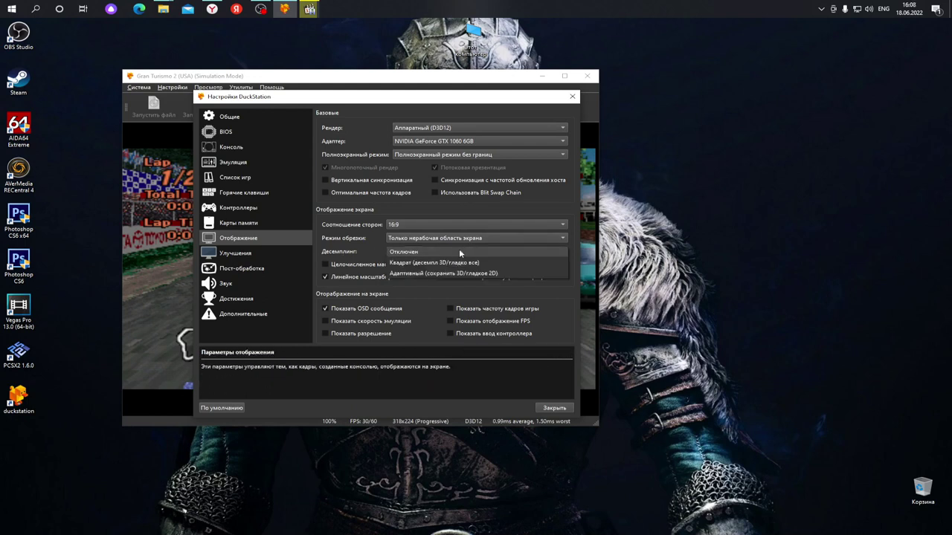
pyautogui.click(427, 275)
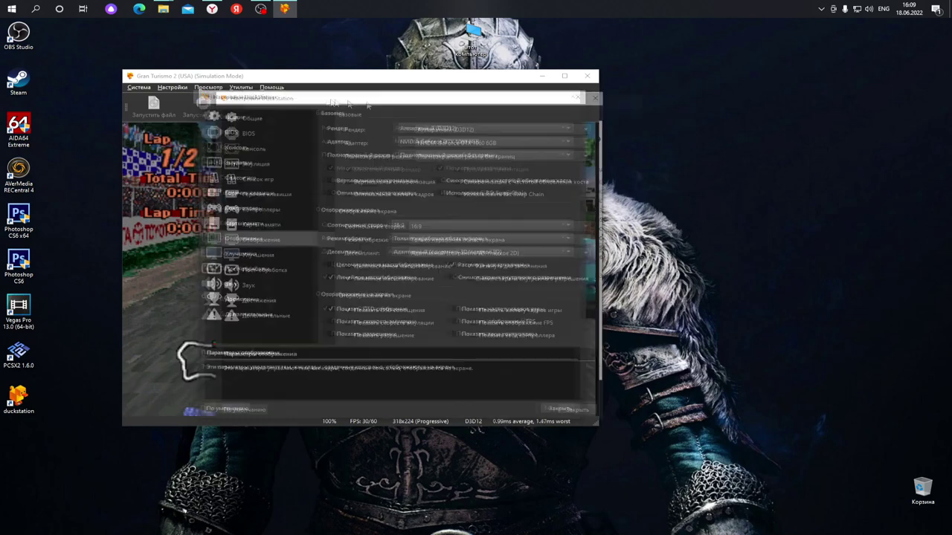
# Arrange the game window and the settings window side by side so the game image can be seen while changing options.
pyautogui.moveTo(368, 106); pyautogui.dragTo(479, 106)
pyautogui.moveTo(419, 111); pyautogui.dragTo(355, 95)
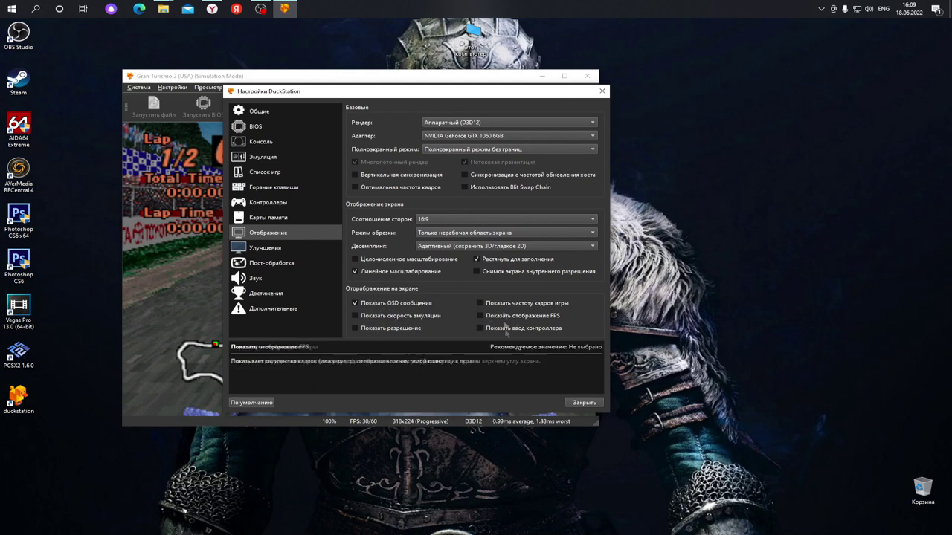
pyautogui.moveTo(369, 95); pyautogui.dragTo(600, 246)
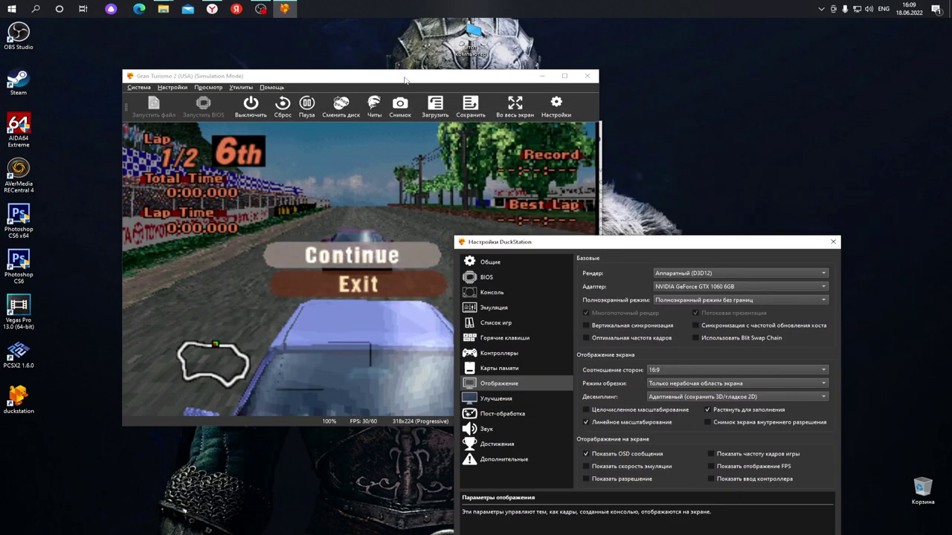
pyautogui.moveTo(405, 79); pyautogui.dragTo(338, 60)
pyautogui.moveTo(646, 248); pyautogui.dragTo(619, 121)
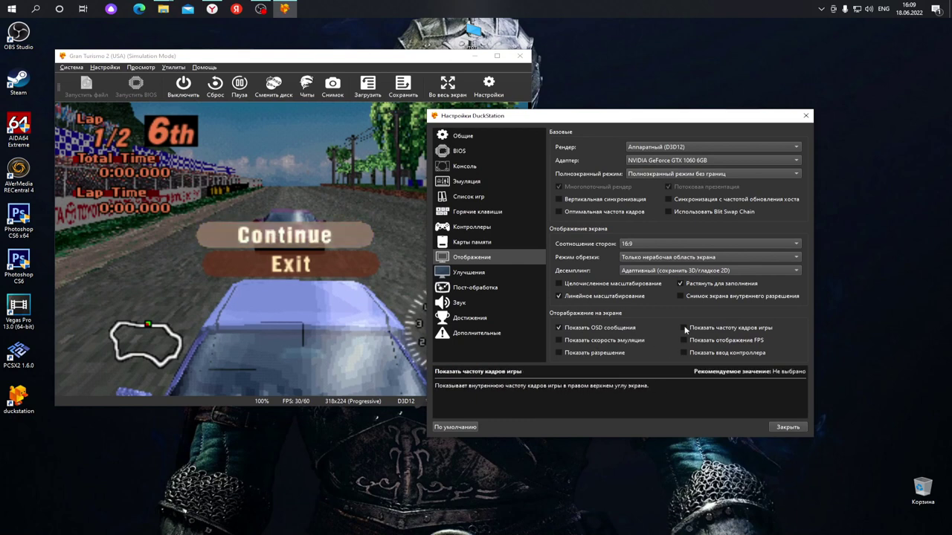
pyautogui.moveTo(602, 118); pyautogui.dragTo(661, 182)
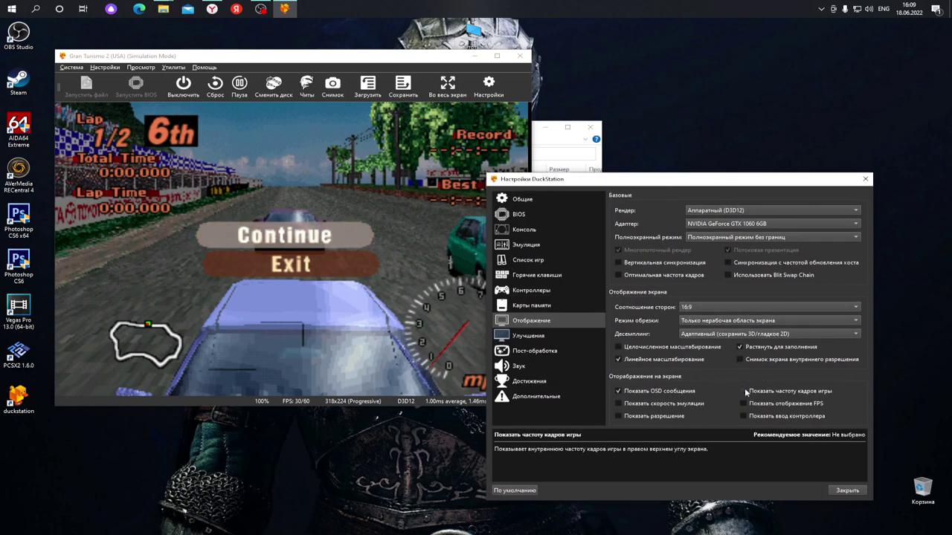
# Enable the on-screen game frame rate and resolution, trying the emulation speed display and turning it off again.
pyautogui.click(744, 391)
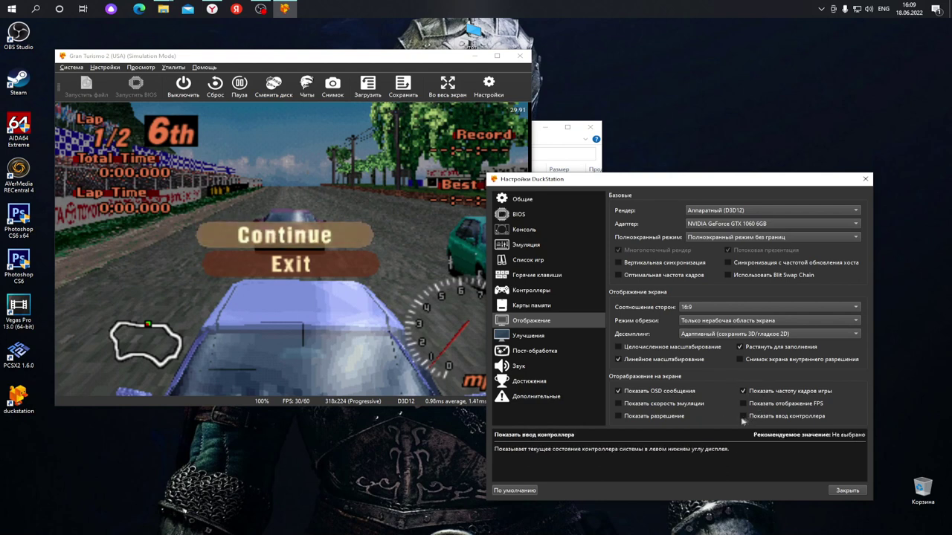
pyautogui.click(618, 417)
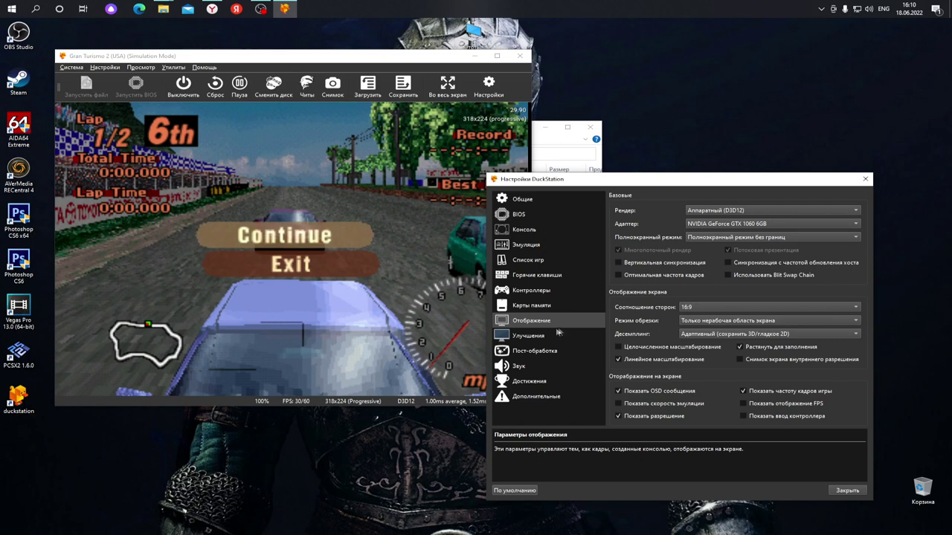
pyautogui.click(618, 403)
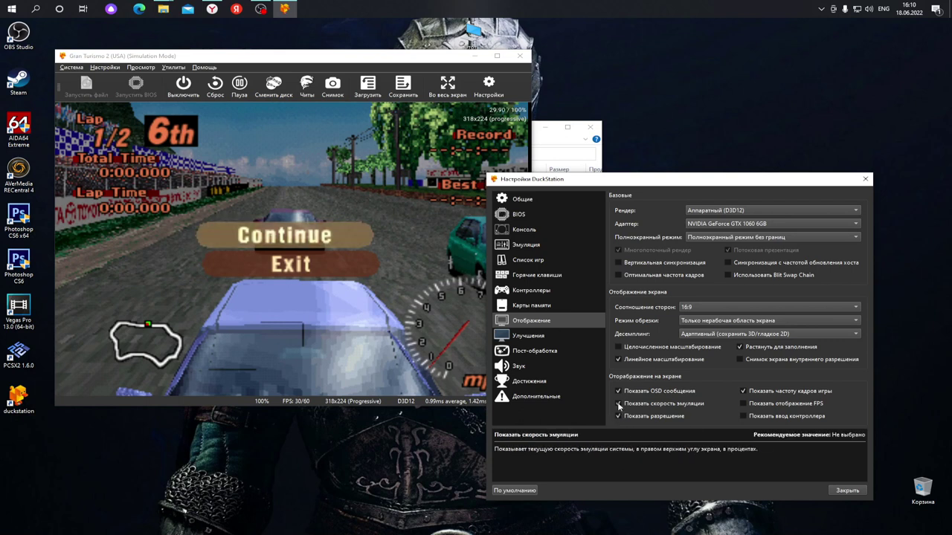
pyautogui.click(617, 403)
pyautogui.click(618, 416)
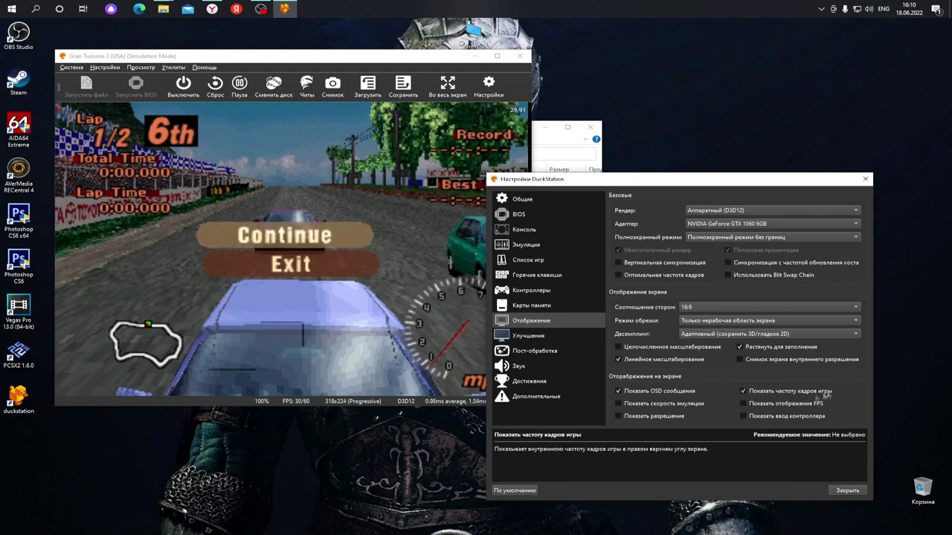
pyautogui.click(618, 417)
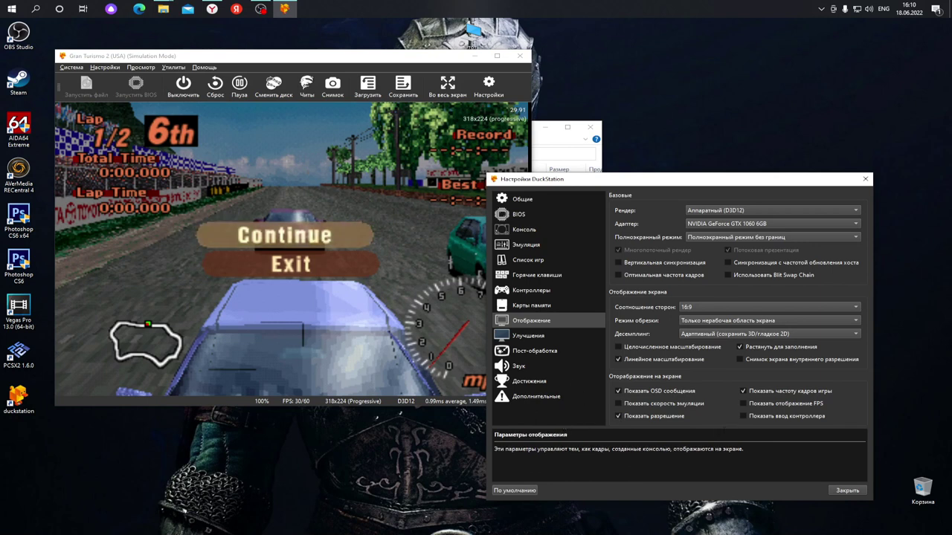
# Set the internal resolution scale to 5x (для 1080p) in the enhancement settings.
pyautogui.click(524, 336)
pyautogui.moveTo(675, 182); pyautogui.dragTo(576, 165)
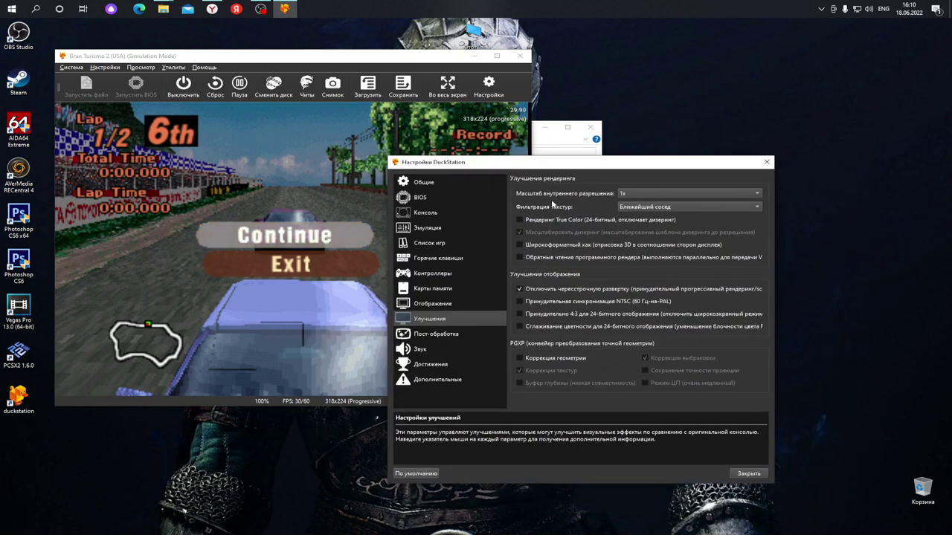
pyautogui.moveTo(615, 169); pyautogui.dragTo(674, 197)
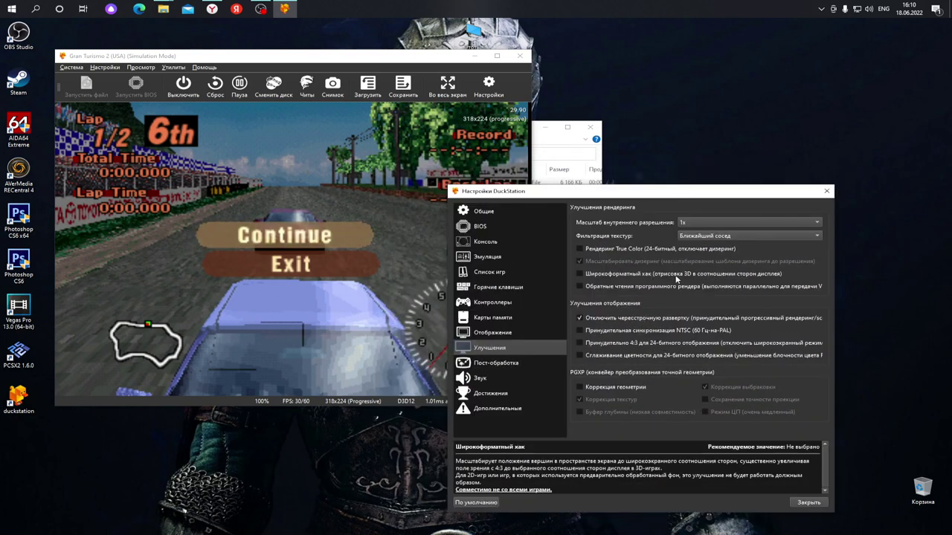
pyautogui.click(816, 223)
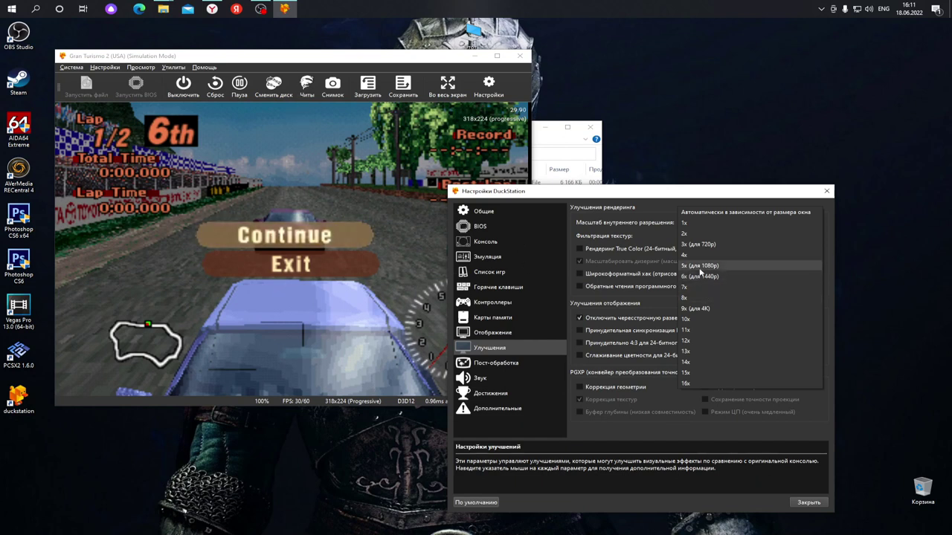
pyautogui.click(699, 268)
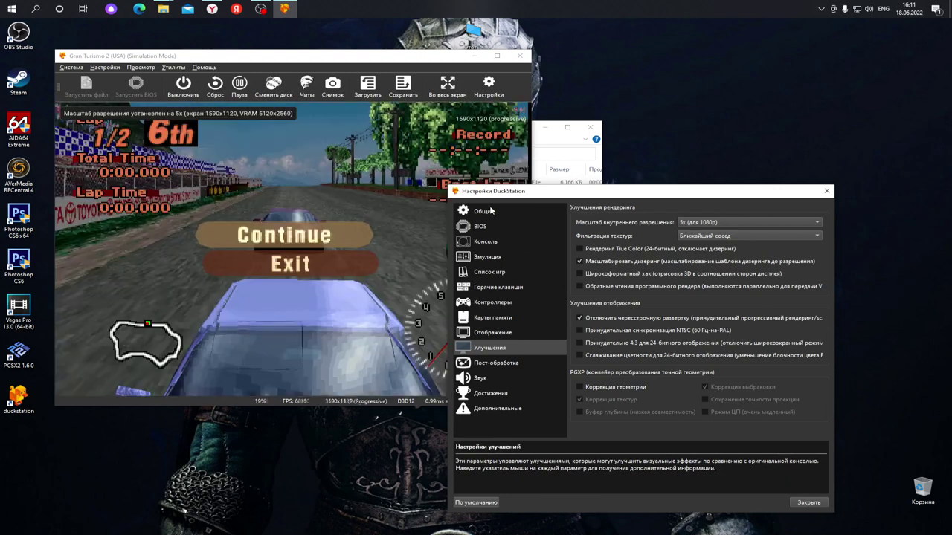
# Set the texture filtering to Билинейная in the rendering enhancements, keeping the game image in view.
pyautogui.moveTo(550, 201); pyautogui.dragTo(581, 182)
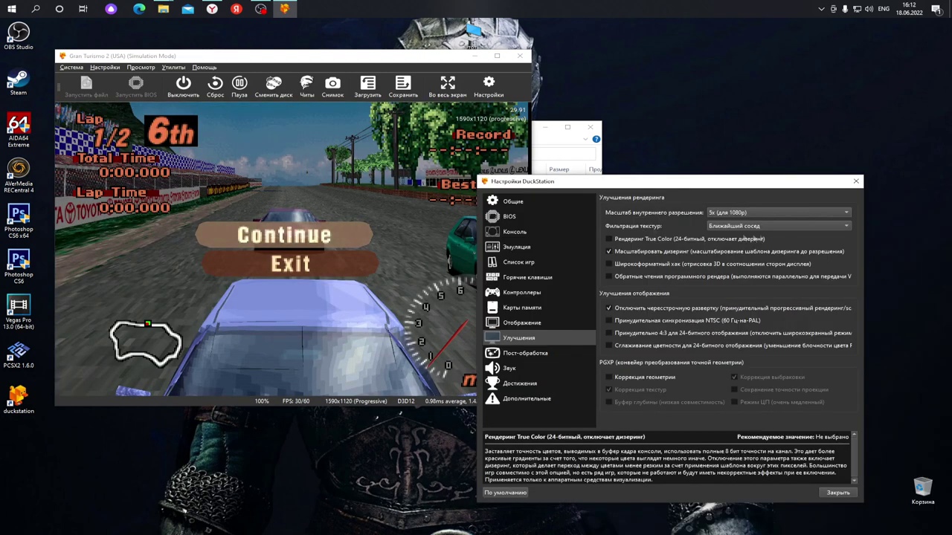
pyautogui.click(848, 227)
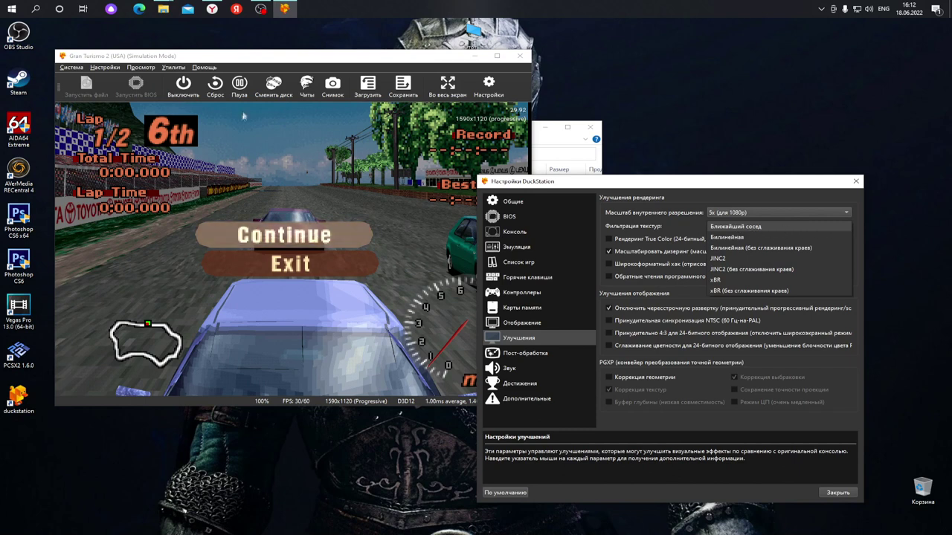
pyautogui.click(257, 59)
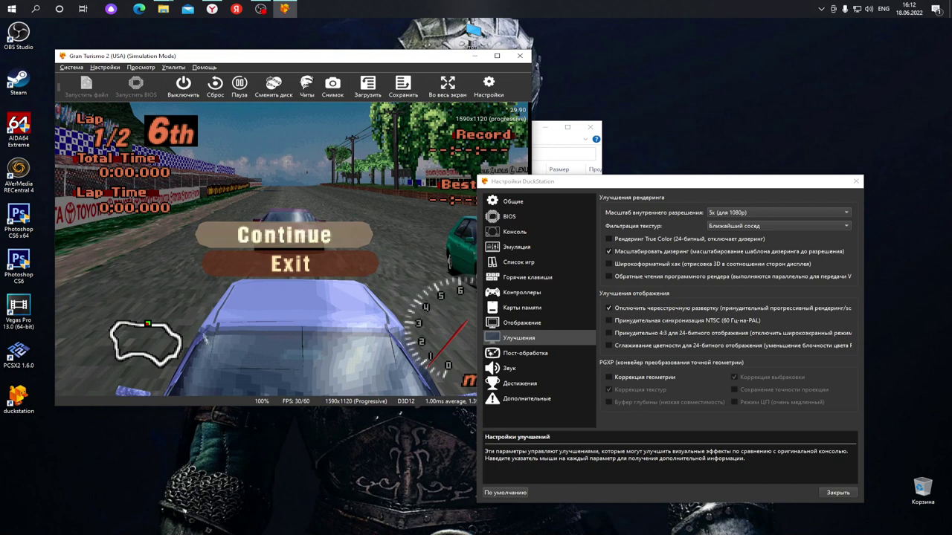
pyautogui.click(743, 225)
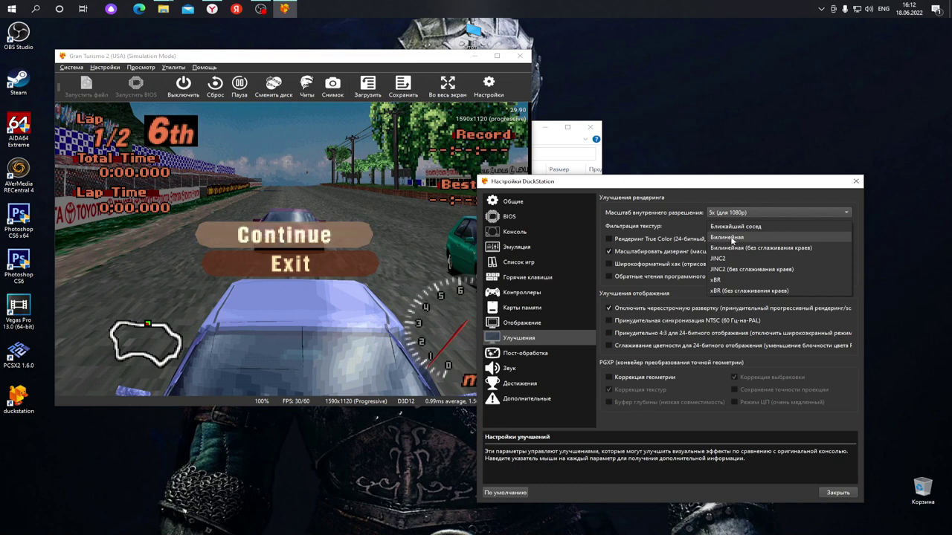
pyautogui.click(736, 238)
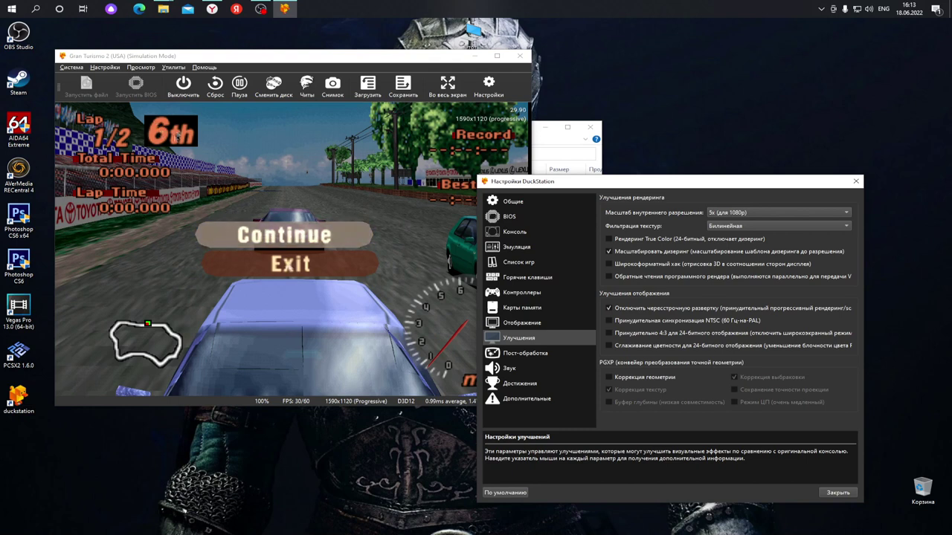
# Compare the filtered image with the other texture filtering options and return the filtering to Ближайший сосед.
pyautogui.moveTo(535, 181)
pyautogui.mouseDown()
pyautogui.moveTo(730, 169)
pyautogui.moveTo(524, 168)
pyautogui.mouseUp()
pyautogui.click(738, 214)
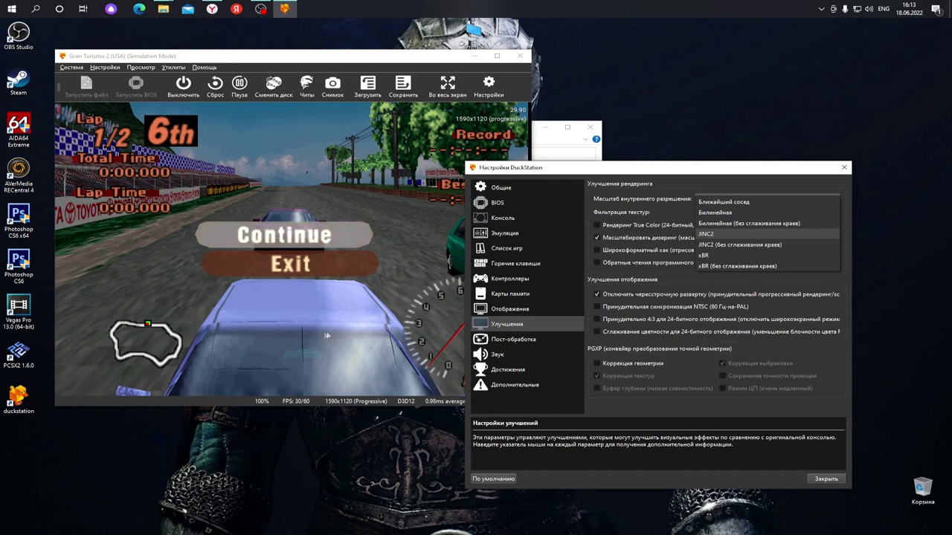
pyautogui.click(696, 171)
pyautogui.moveTo(713, 215)
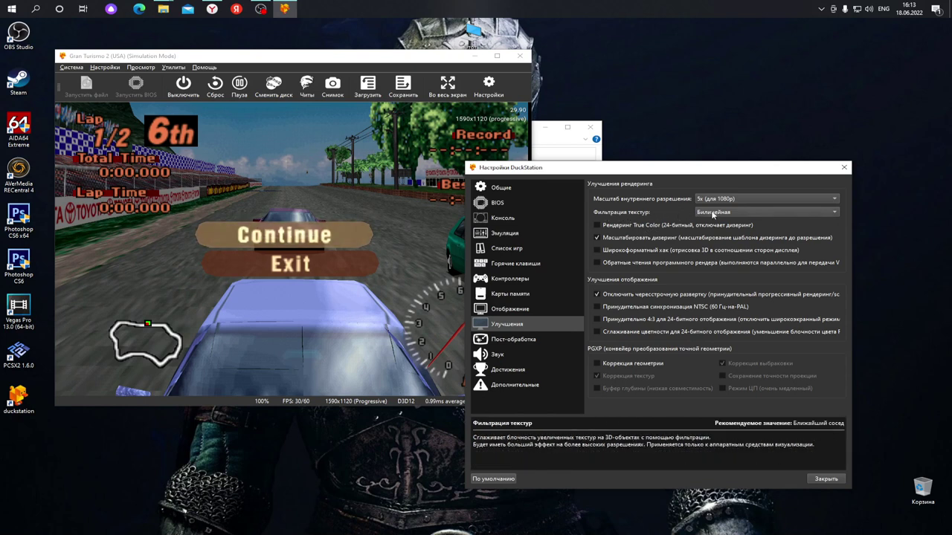
pyautogui.click(760, 212)
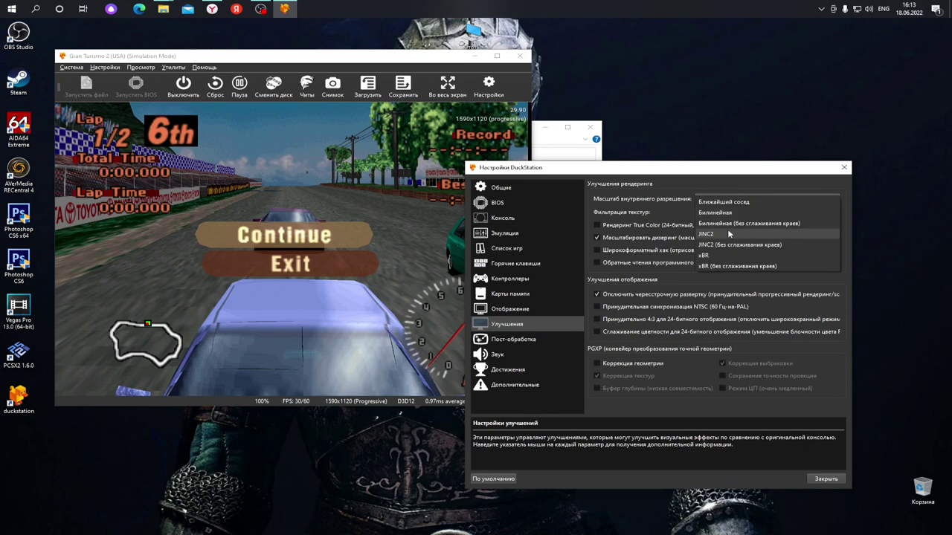
pyautogui.click(723, 201)
# Enable Обратные чтения программного рендера and Сглаживание цветности для 24-битного отображения in the enhancement settings.
pyautogui.moveTo(668, 173); pyautogui.dragTo(622, 125)
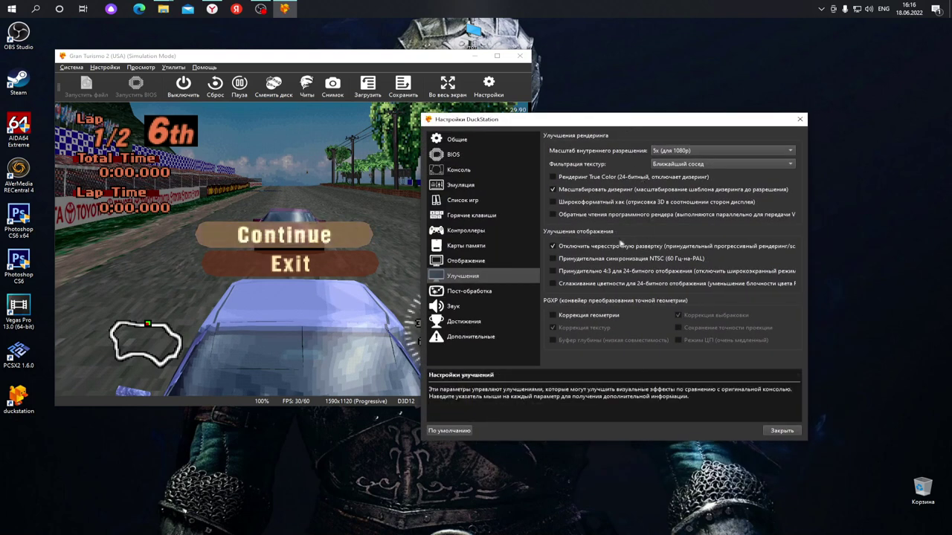
pyautogui.click(569, 215)
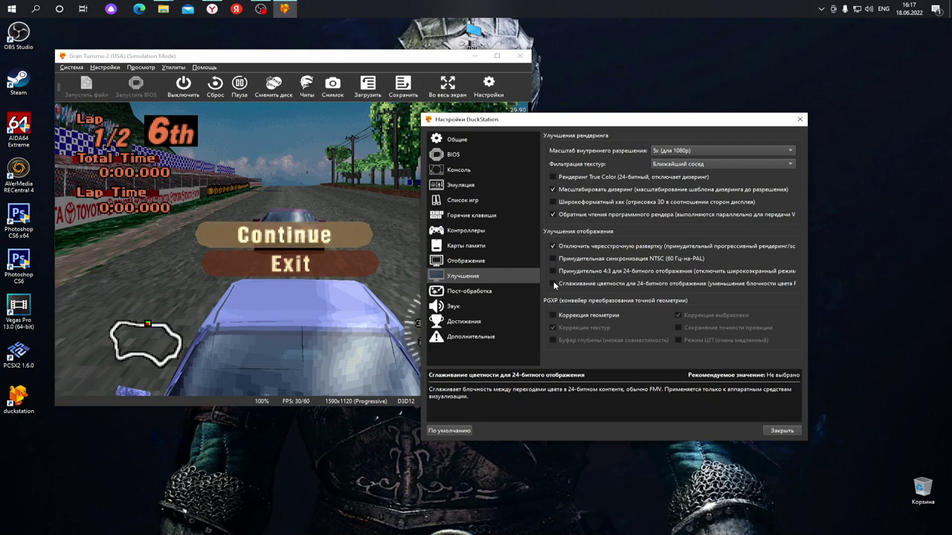
pyautogui.click(553, 284)
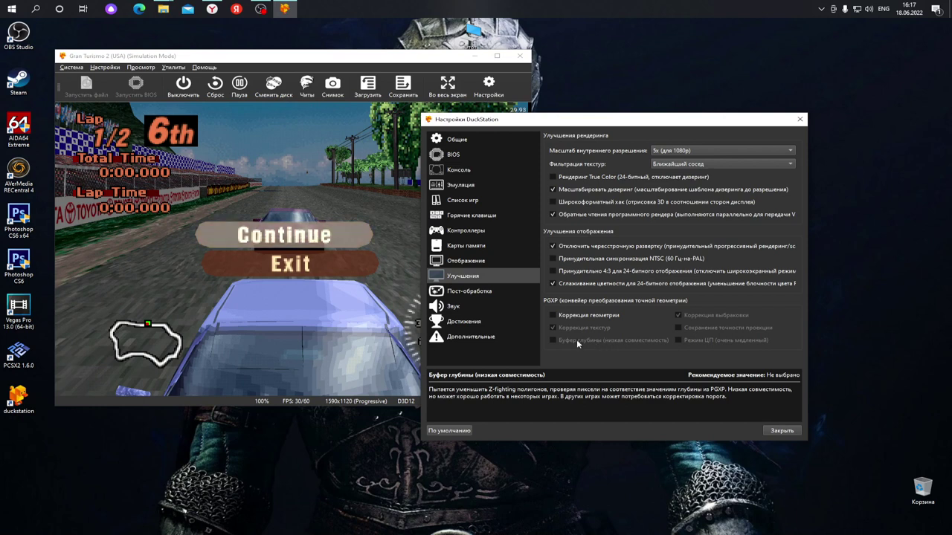
# Enable the PGXP options Коррекция геометрии and Сохранение точности проекции, check the game image, and close the settings.
pyautogui.moveTo(644, 122); pyautogui.dragTo(712, 139)
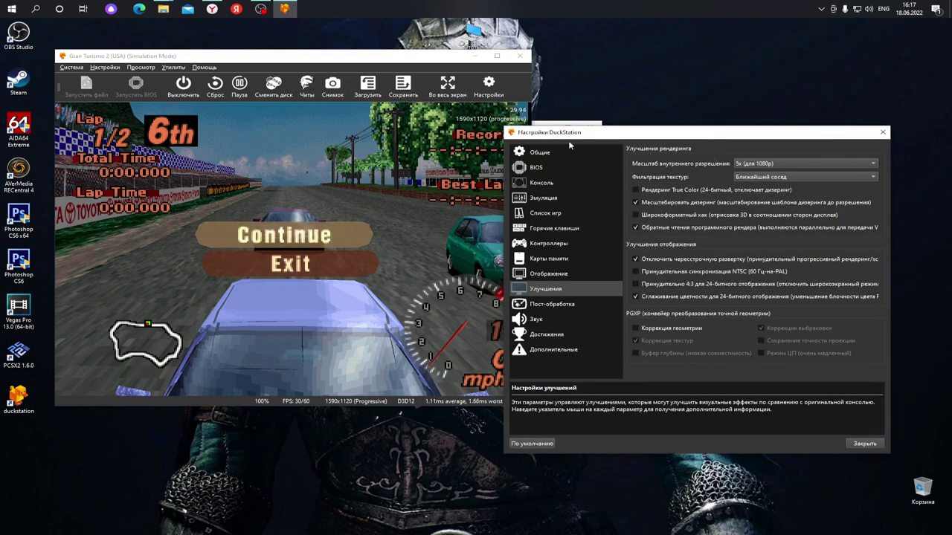
pyautogui.click(635, 328)
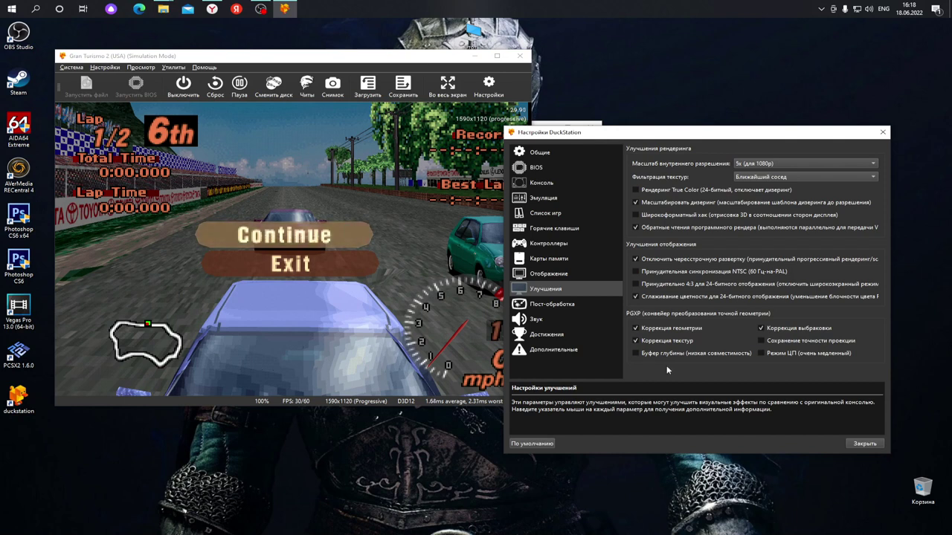
pyautogui.moveTo(685, 135); pyautogui.dragTo(680, 130)
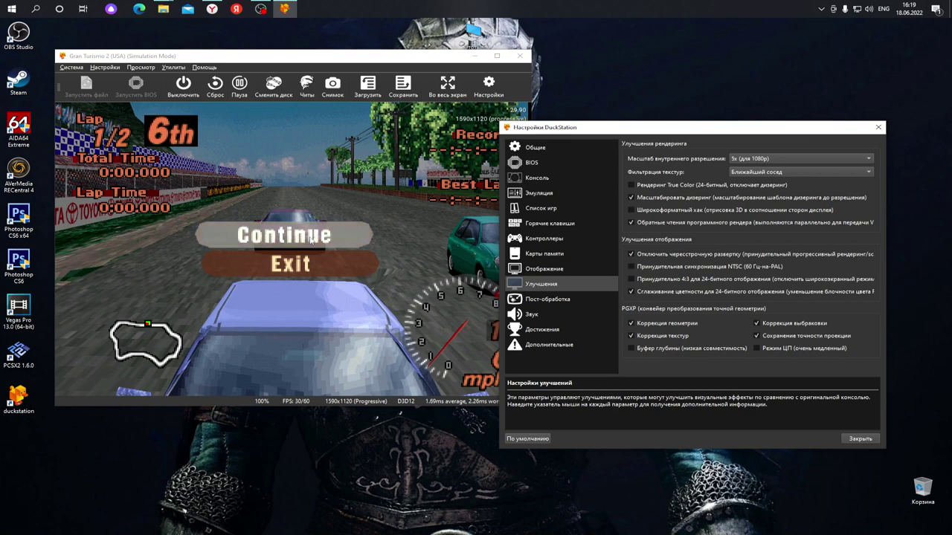
pyautogui.moveTo(661, 322)
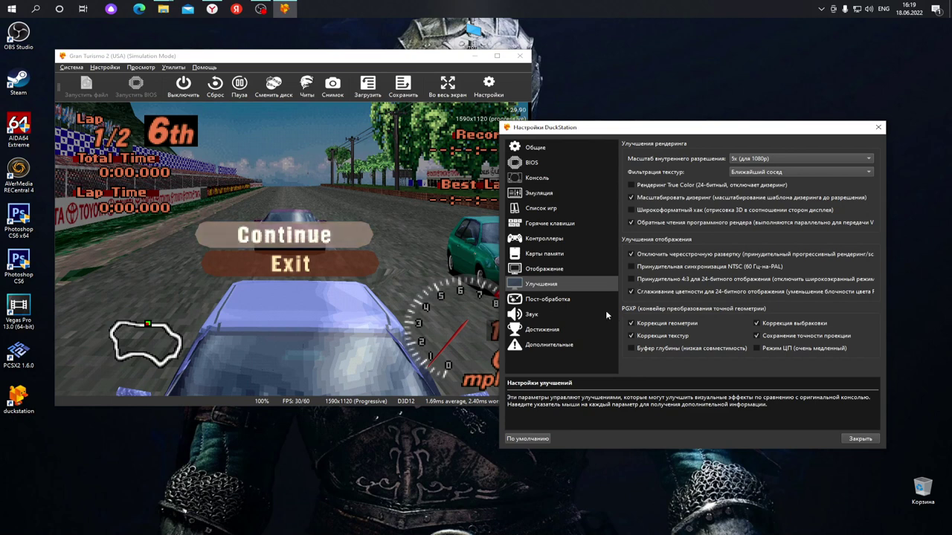
pyautogui.moveTo(646, 281)
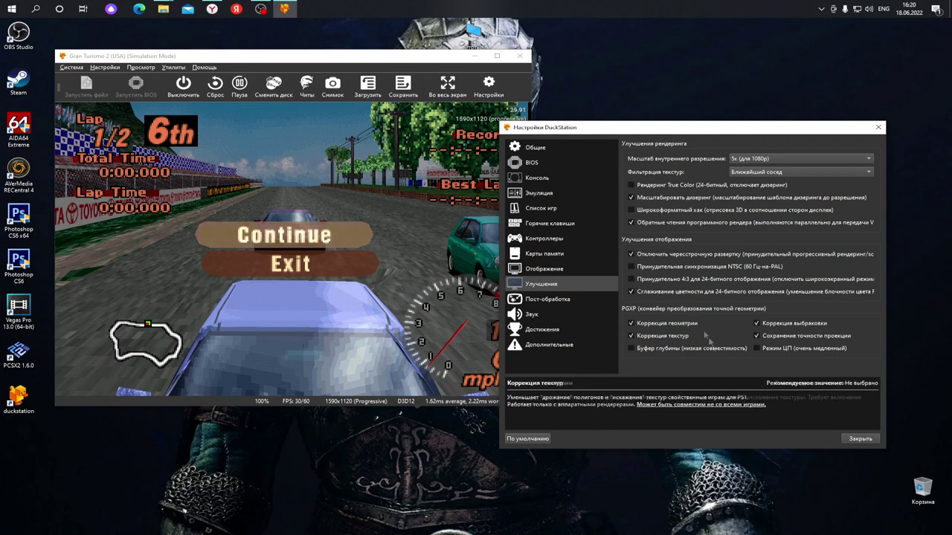
pyautogui.click(860, 443)
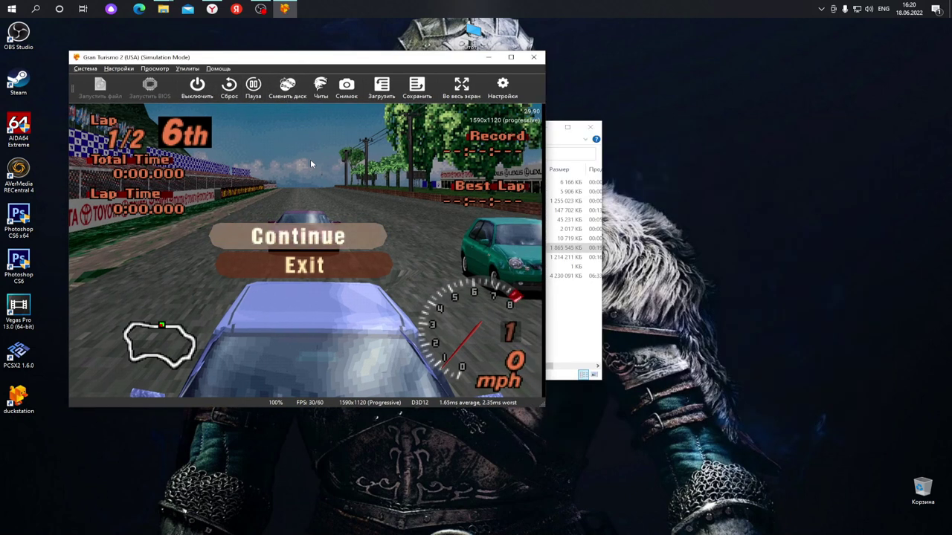
# Open the cheat manager, accept its warning with Больше не показывать enabled, and place it beside the game window.
pyautogui.click(325, 90)
pyautogui.click(346, 90)
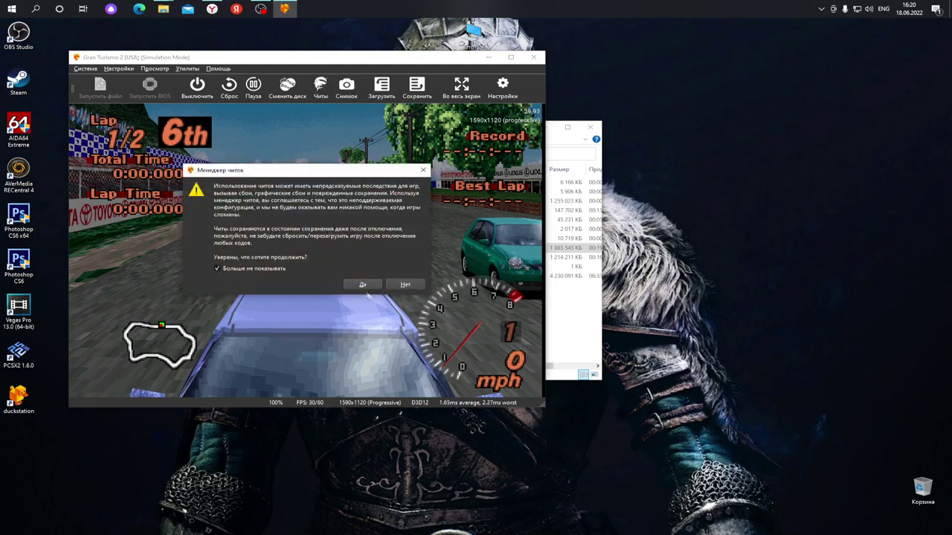
pyautogui.click(362, 285)
pyautogui.moveTo(317, 50); pyautogui.dragTo(698, 82)
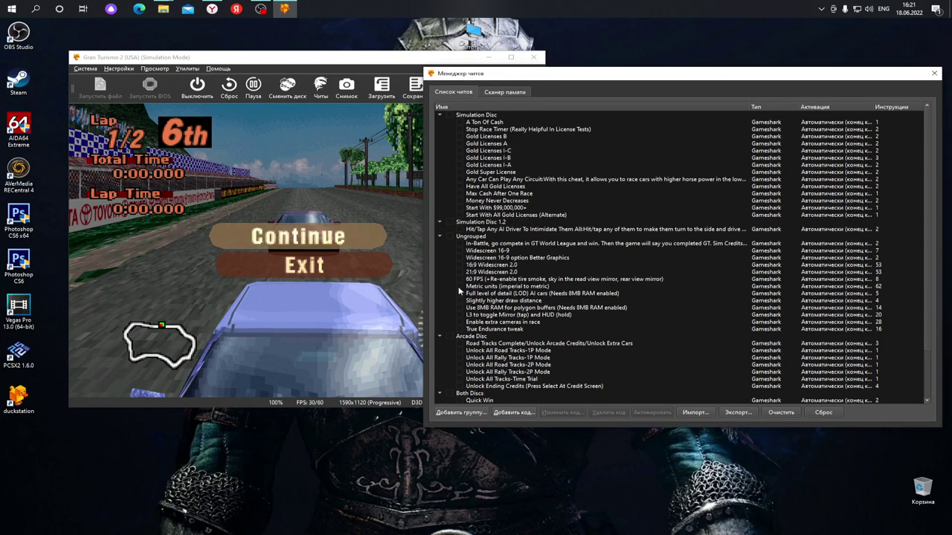
pyautogui.moveTo(515, 78); pyautogui.dragTo(641, 123)
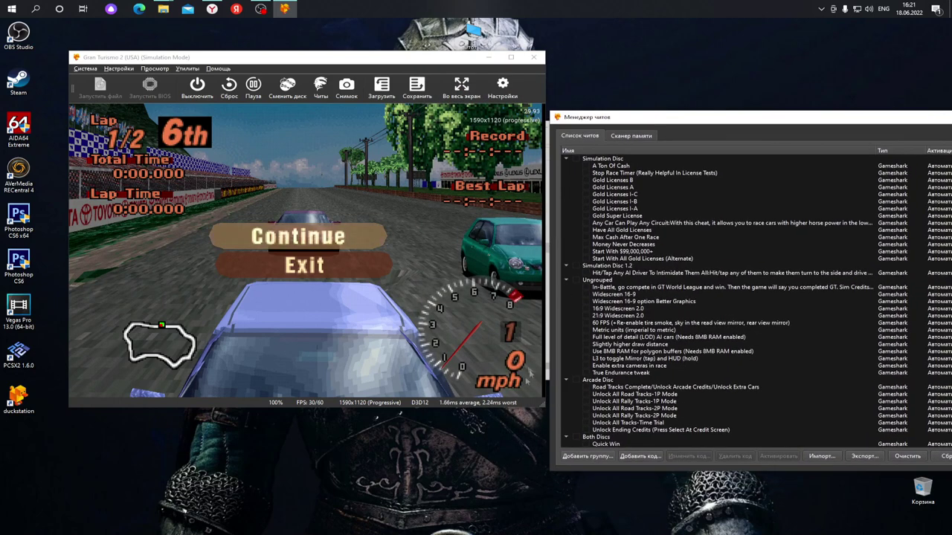
# Enable the Metric units (imperial to metric) cheat and check the speedometer units in the game window.
pyautogui.click(586, 330)
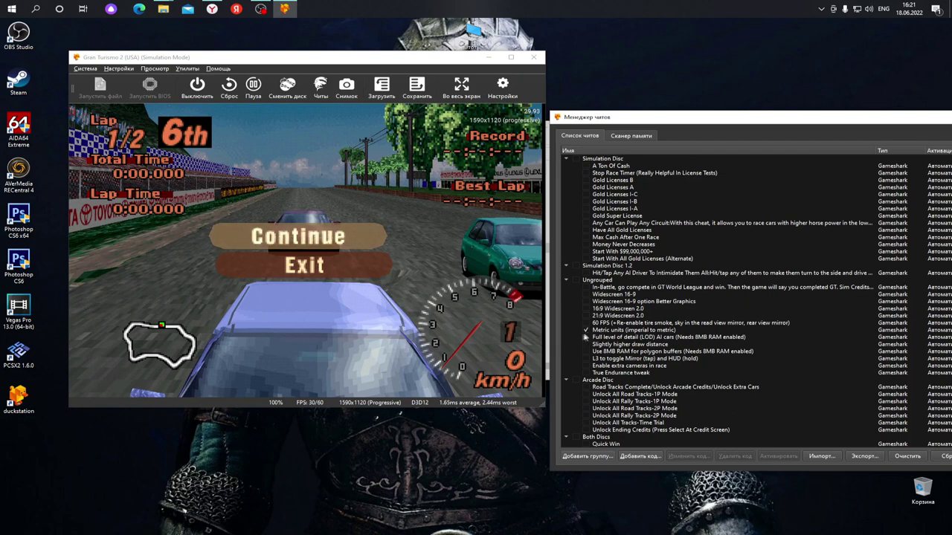
pyautogui.moveTo(286, 63)
pyautogui.mouseDown()
pyautogui.moveTo(277, 61)
pyautogui.moveTo(291, 64)
pyautogui.mouseUp()
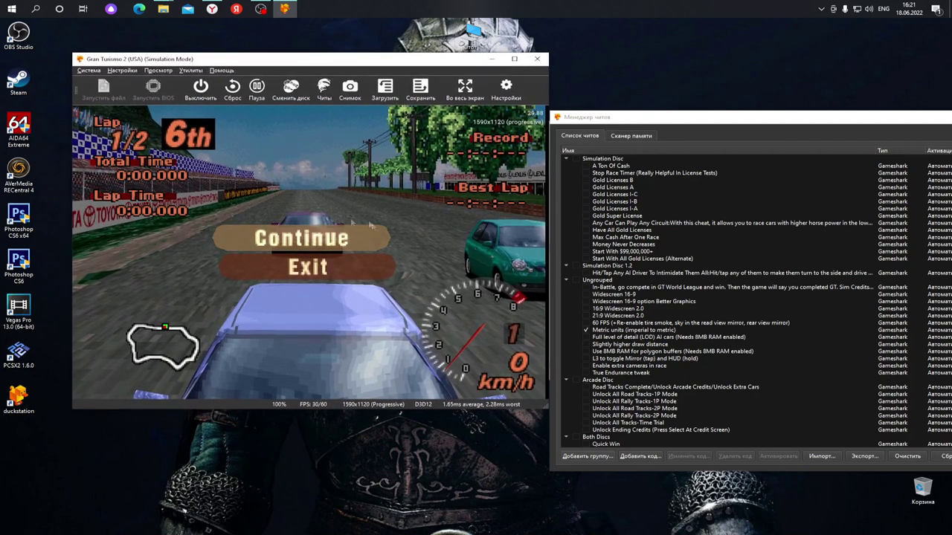
pyautogui.click(586, 330)
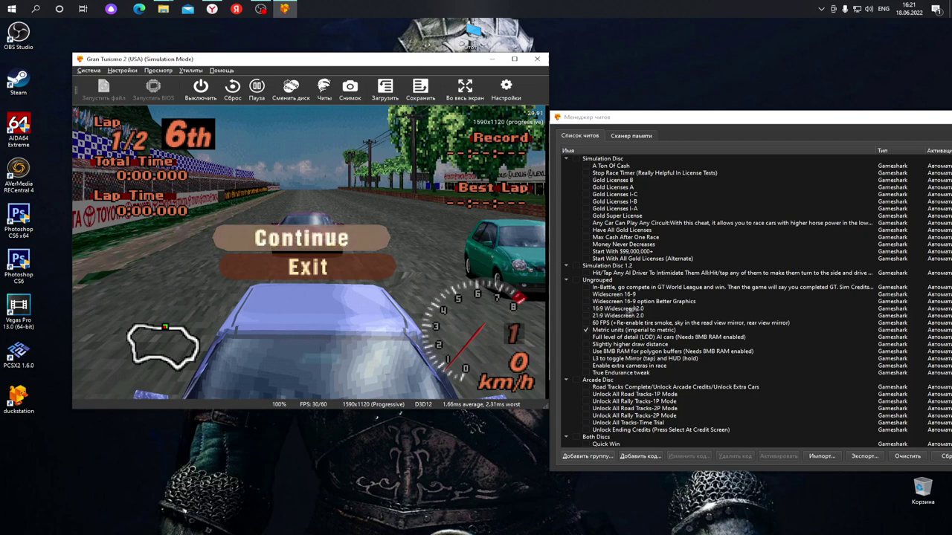
# Enable the cheats Widescreen 16-9 option Better Graphics, 16:9 Widescreen 2.0, Full level of detail (LOD) AI cars and Use 8MB RAM for polygon buffers.
pyautogui.click(587, 302)
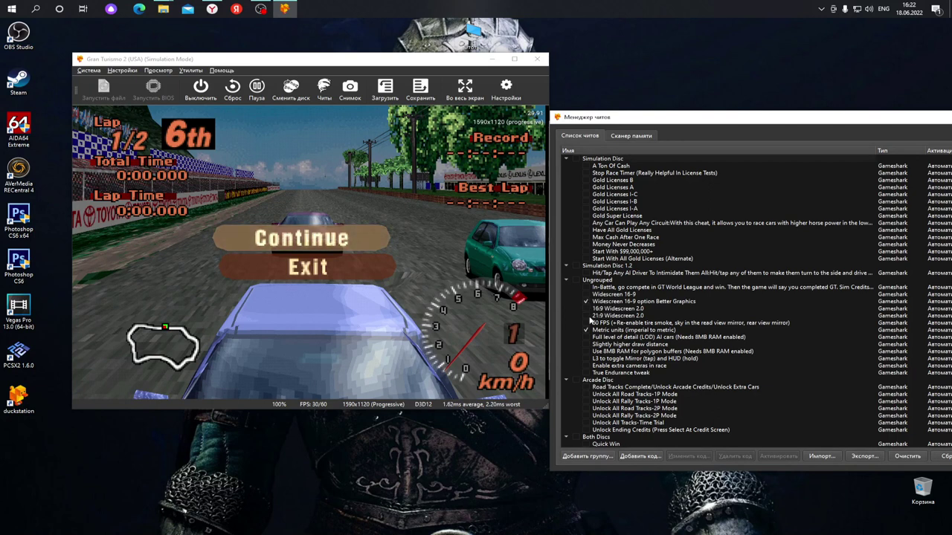
pyautogui.moveTo(509, 397); pyautogui.dragTo(549, 400)
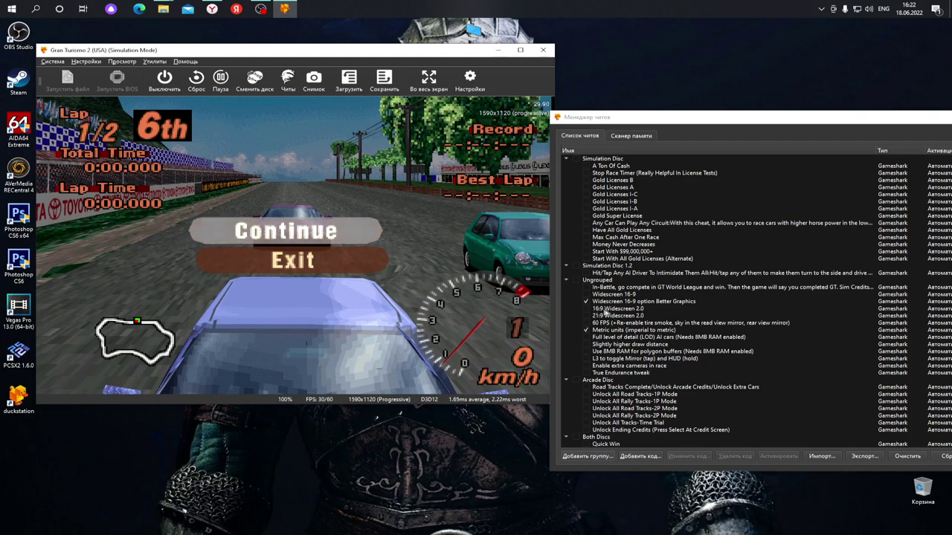
pyautogui.click(586, 309)
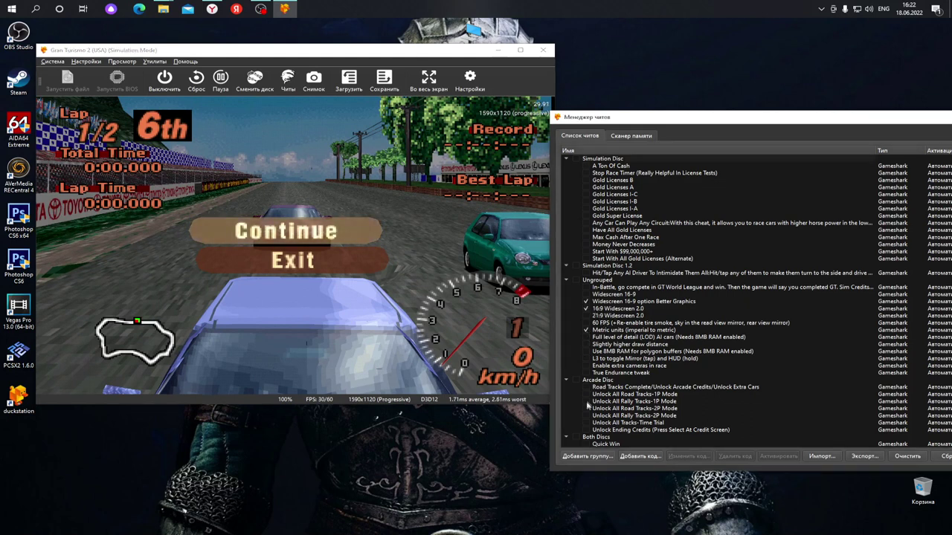
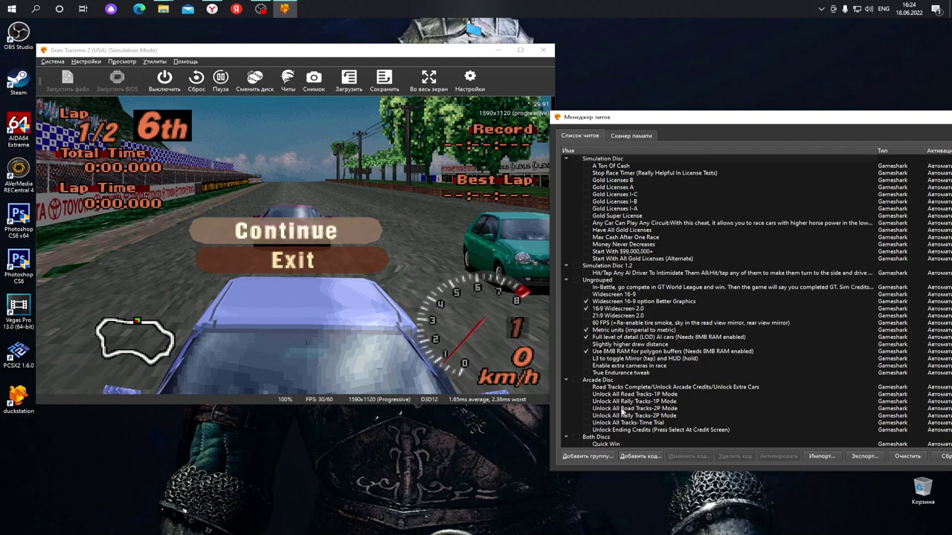
# Look through the cheat list for Gran Turismo 2, including the Simulation Disc, Arcade Disc and Both Discs groups.
pyautogui.moveTo(749, 118); pyautogui.dragTo(642, 111)
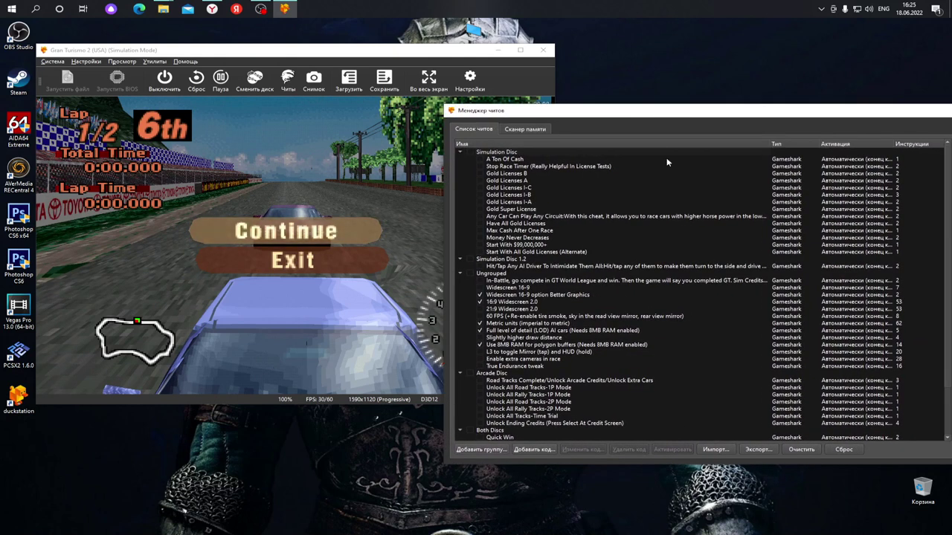
pyautogui.scroll(-3, 523, 386)
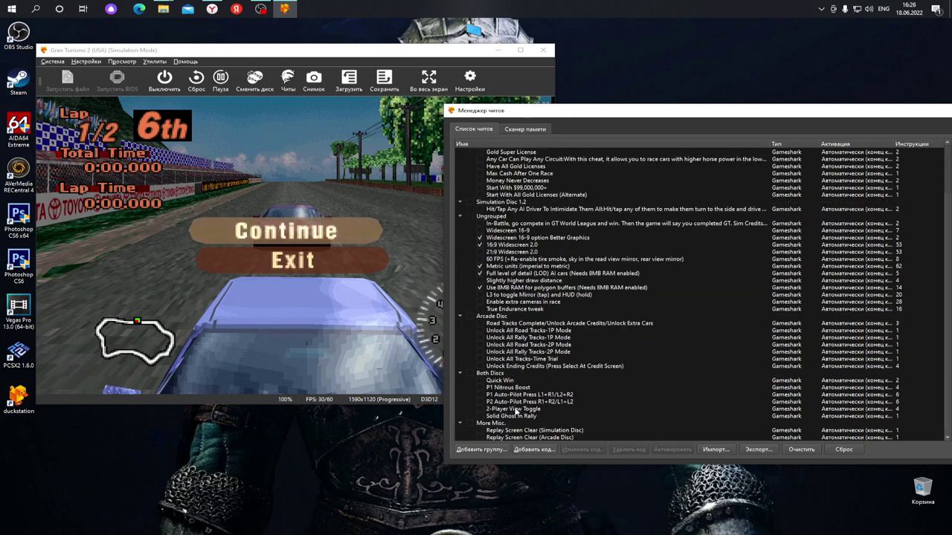
pyautogui.scroll(3, 542, 409)
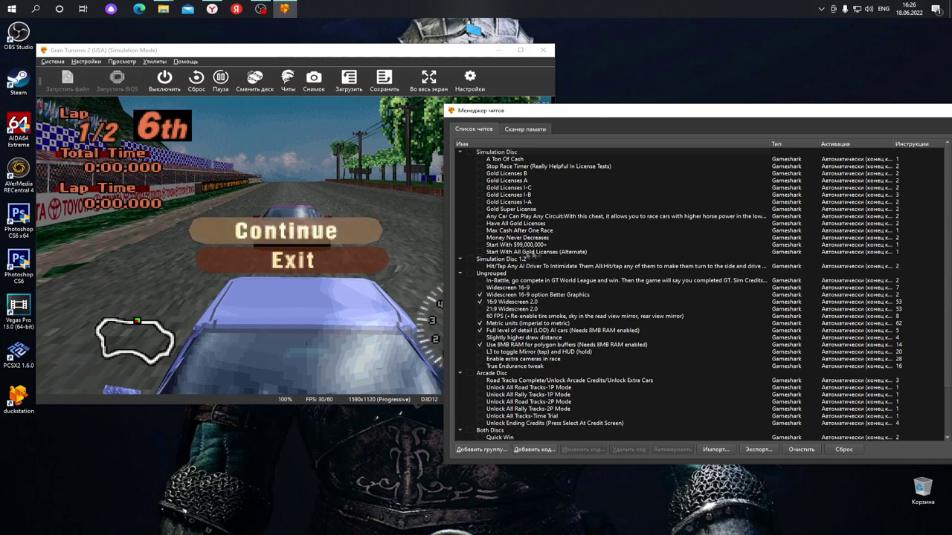
pyautogui.scroll(-3, 526, 379)
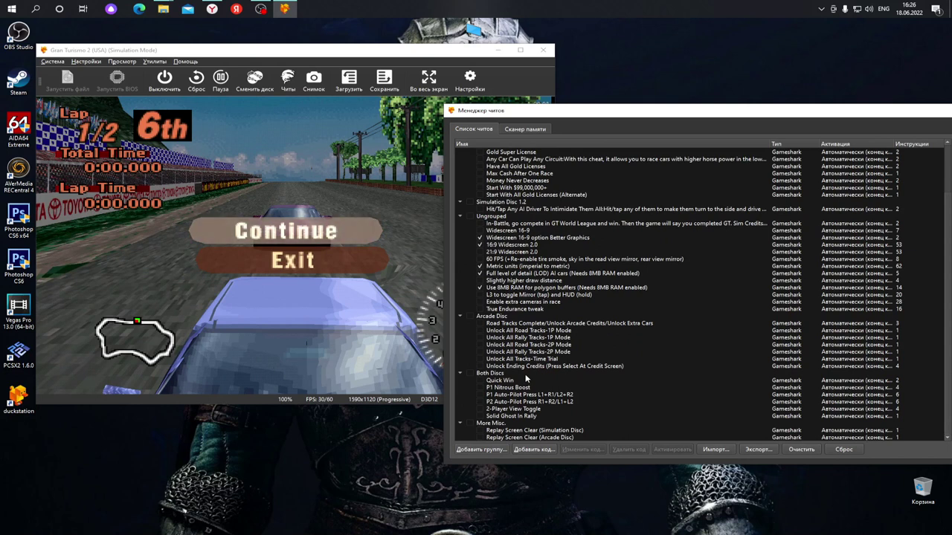
pyautogui.click(506, 403)
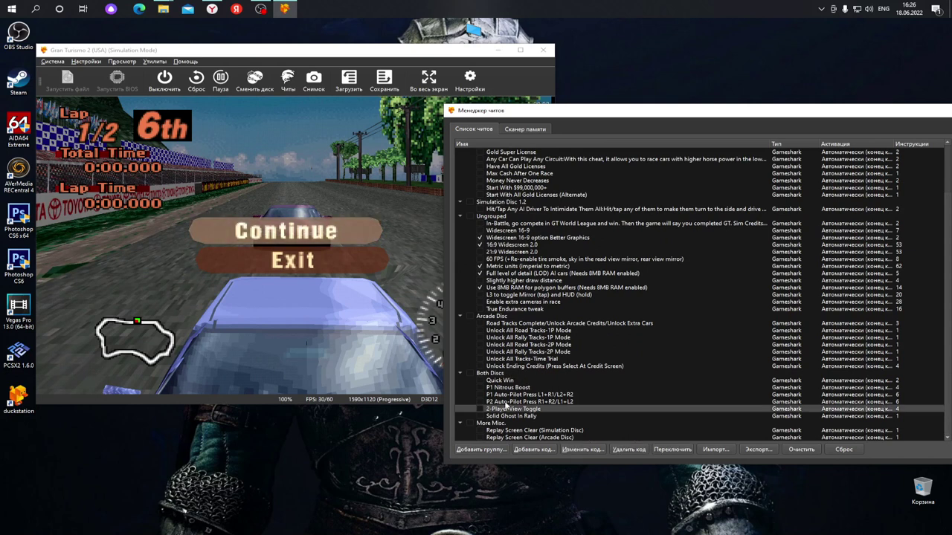
pyautogui.moveTo(505, 399); pyautogui.dragTo(508, 324)
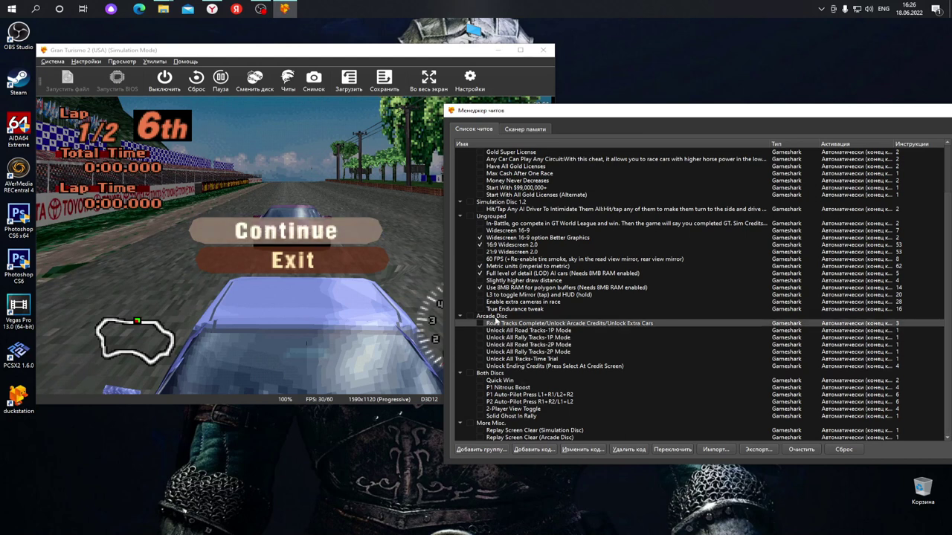
pyautogui.scroll(3, 513, 394)
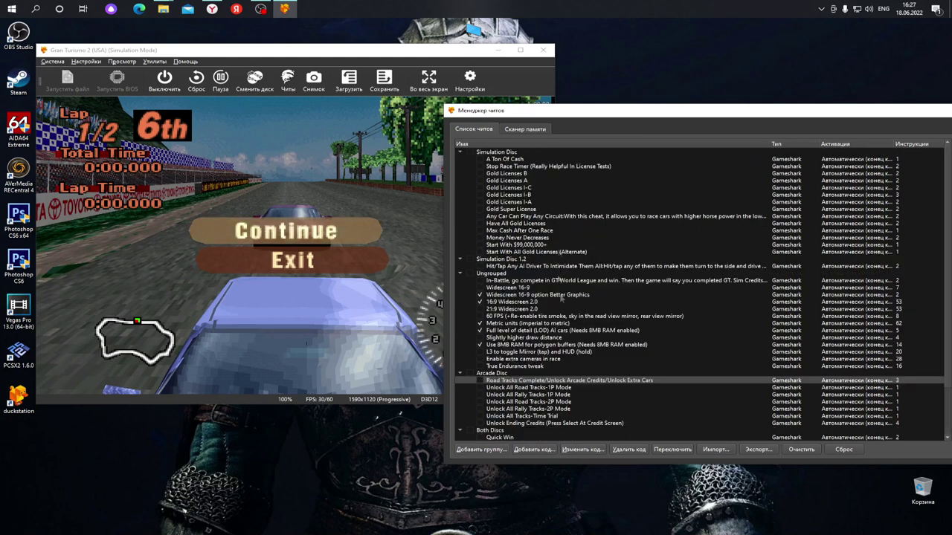
pyautogui.click(479, 345)
pyautogui.moveTo(711, 113); pyautogui.dragTo(583, 113)
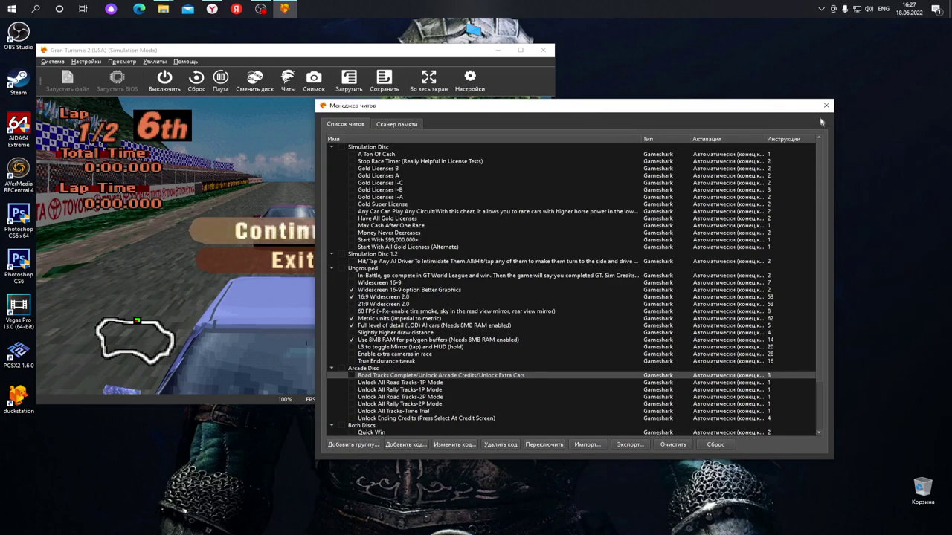
# Close the cheat manager, switch Gran Turismo 2 to full screen and continue the paused race.
pyautogui.click(825, 106)
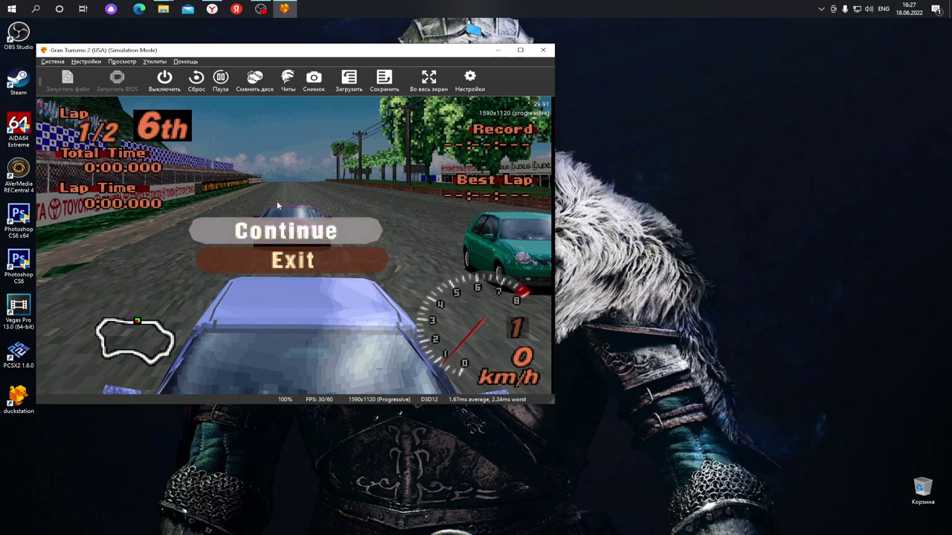
pyautogui.doubleClick(277, 200)
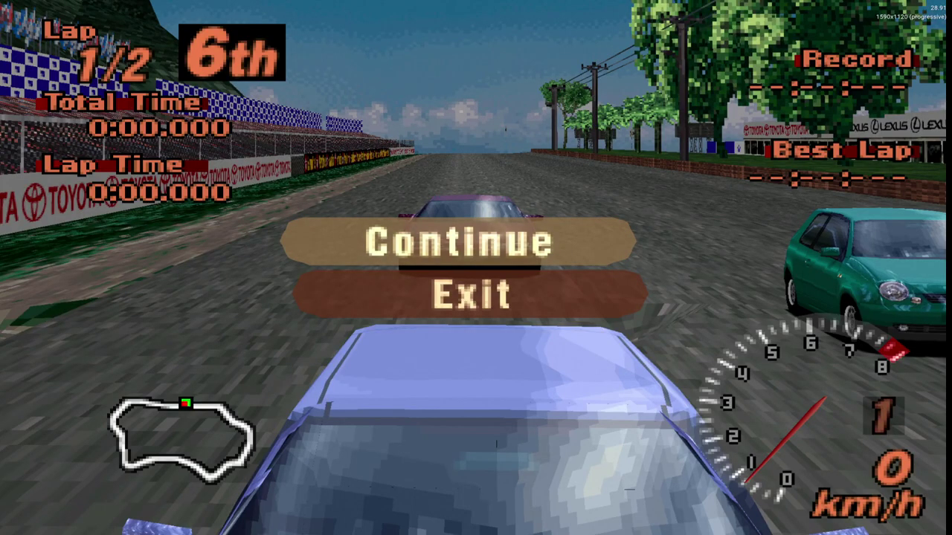
pyautogui.press('Return')
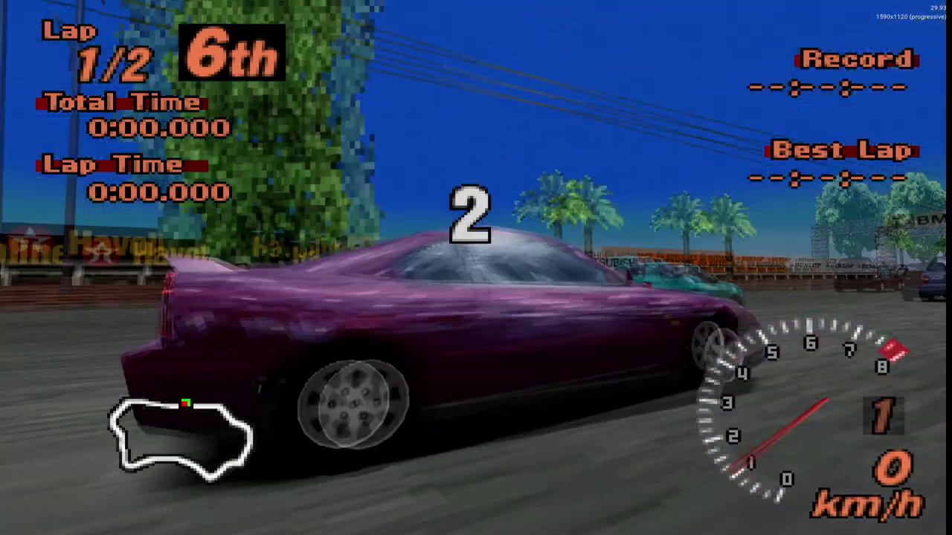
pyautogui.press('k')
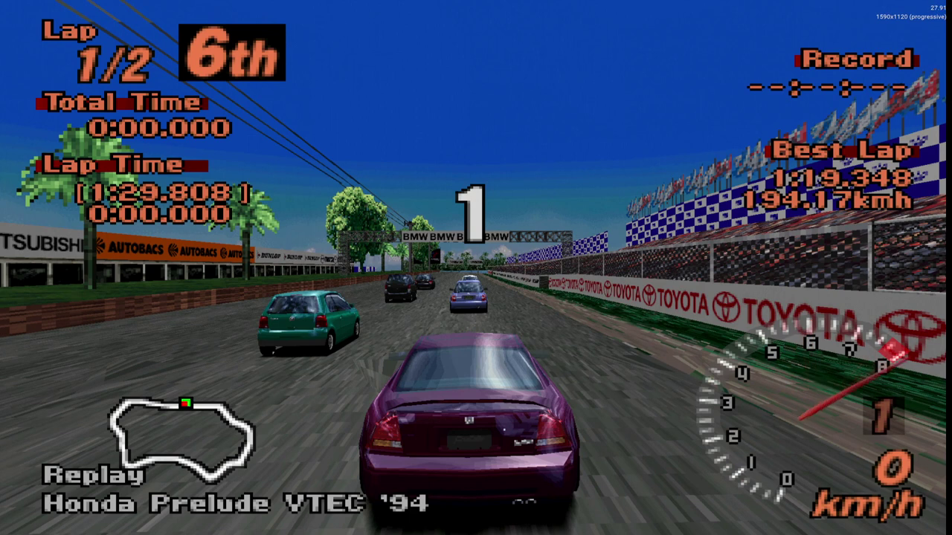
# Pause the replay, return the game to its window and set Фильтрация текстур to Билинейная in the enhancement settings.
pyautogui.press('Return')
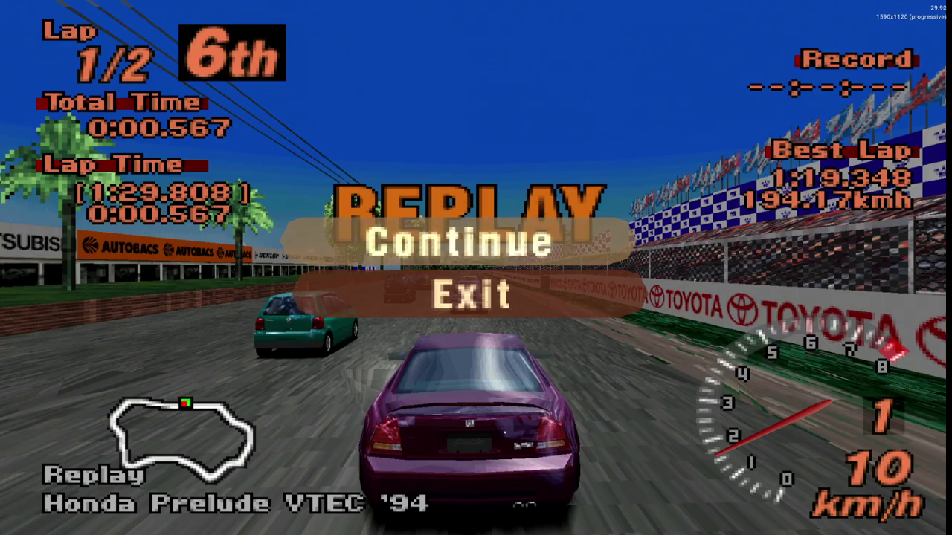
pyautogui.hotkey('alt', 'Return')
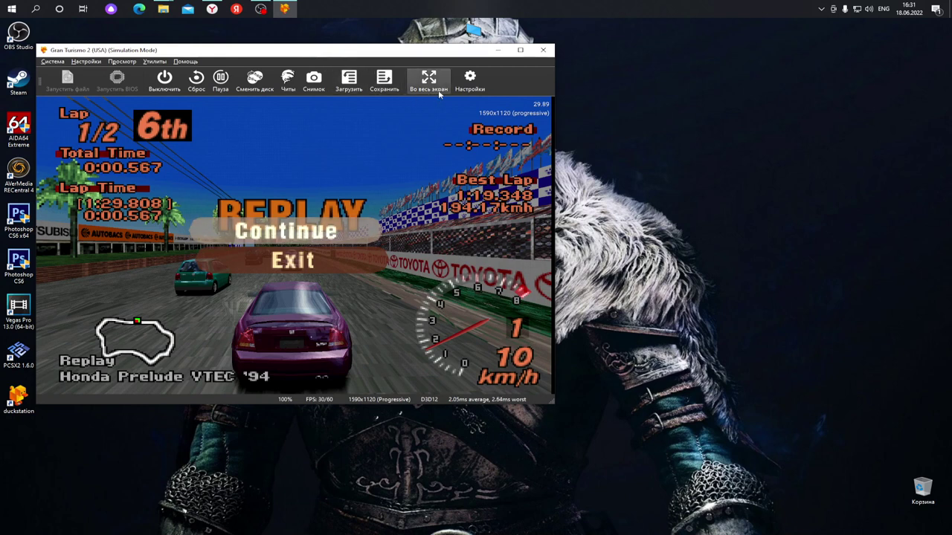
pyautogui.click(469, 80)
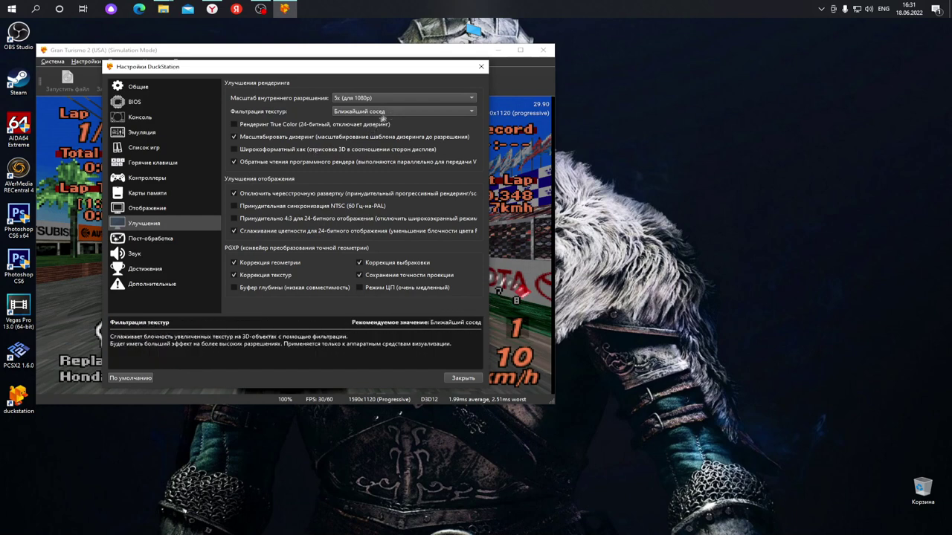
pyautogui.click(390, 111)
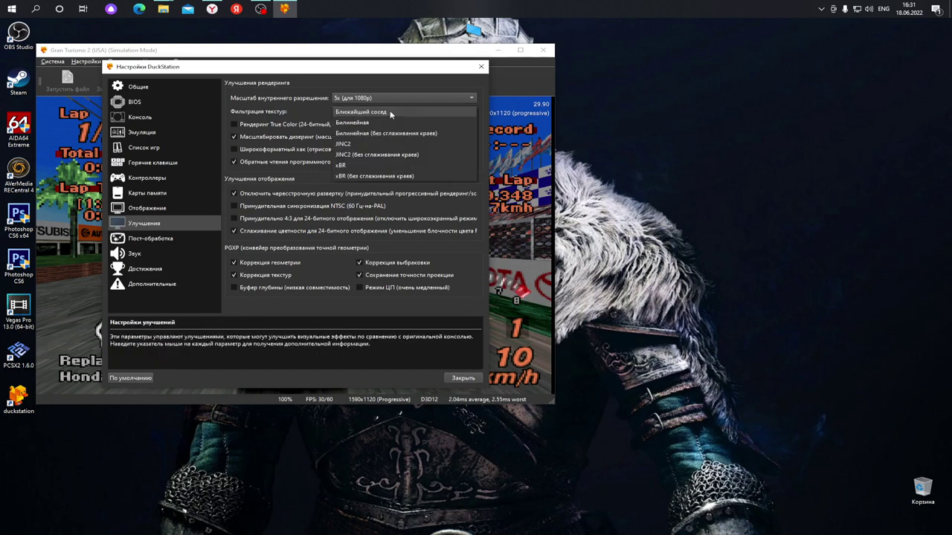
pyautogui.click(356, 125)
pyautogui.click(463, 378)
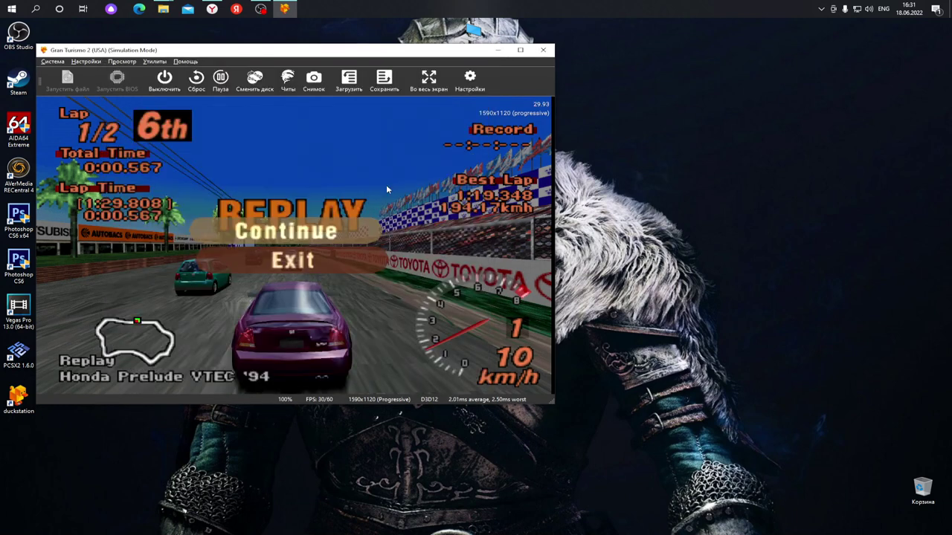
# Continue the replay in full screen, and proceed past the Tahiti Road results and bonus screens with Continue.
pyautogui.press('F11')
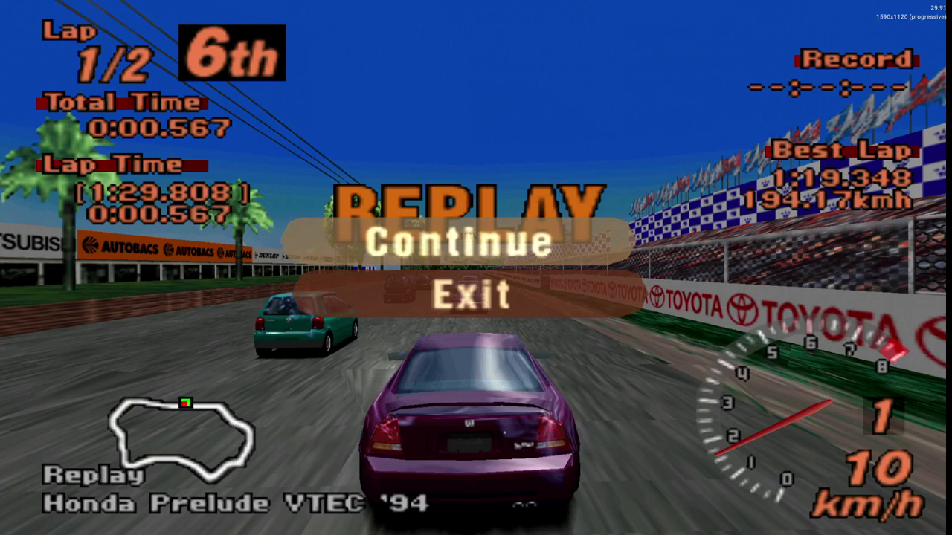
pyautogui.press('Return')
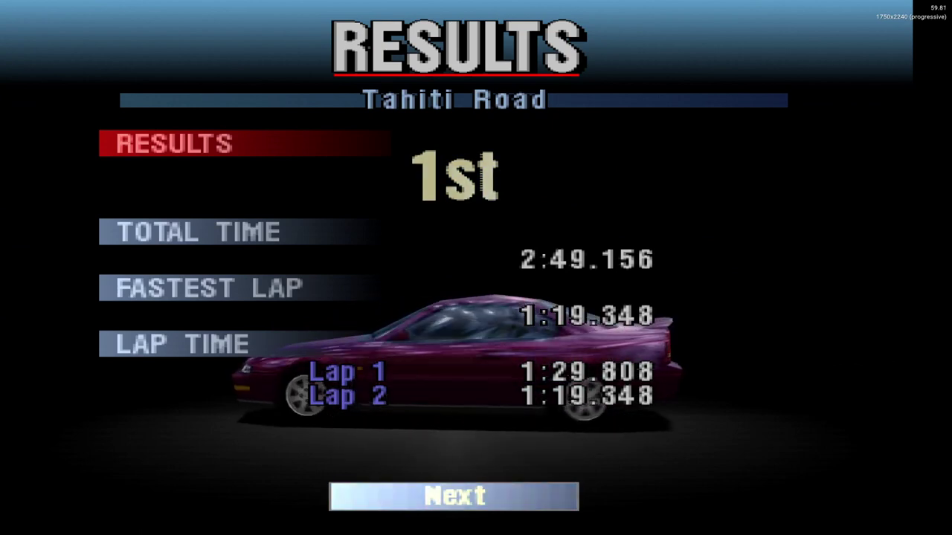
pyautogui.press('Return')
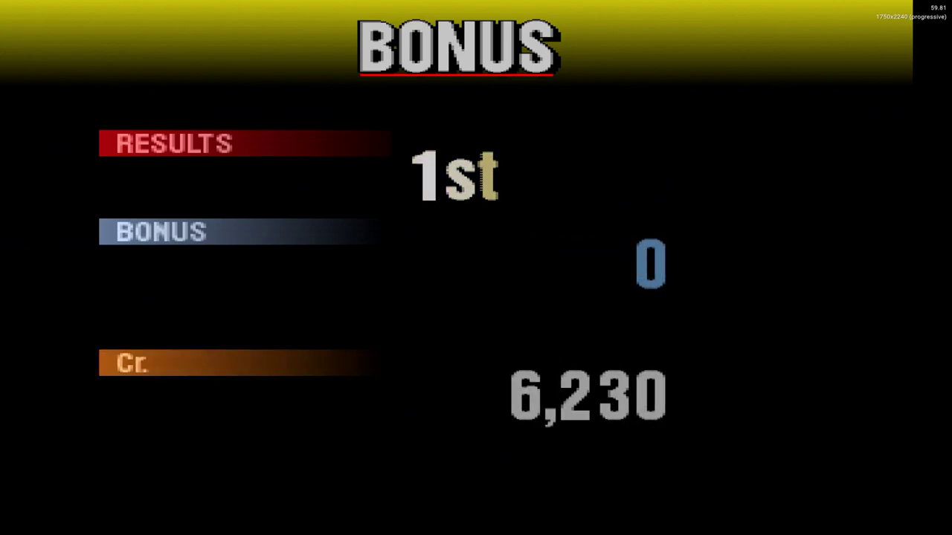
pyautogui.press('Return')
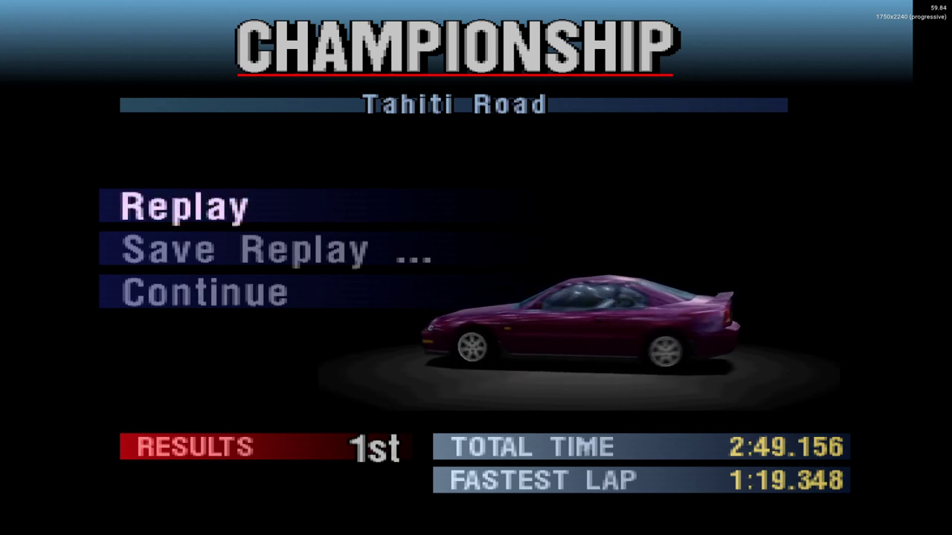
pyautogui.press('Down')
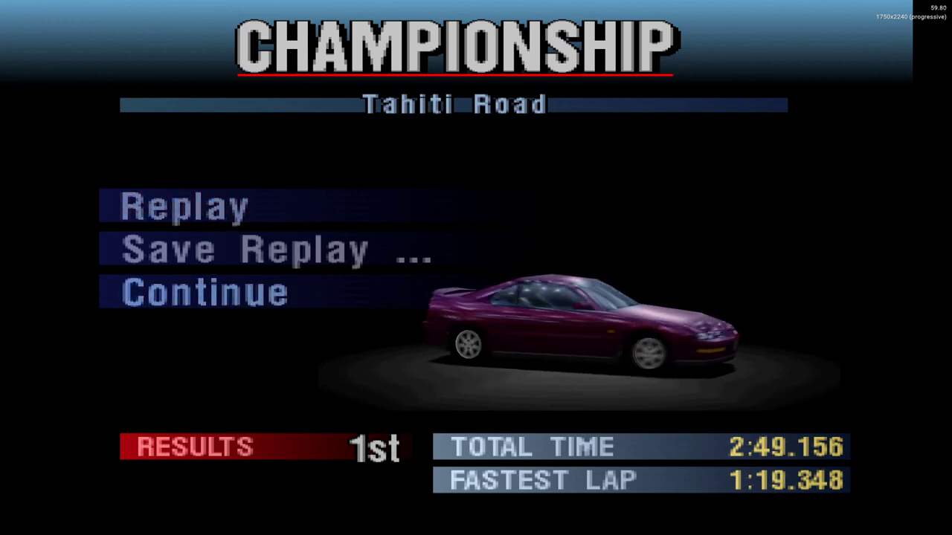
pyautogui.press('Return')
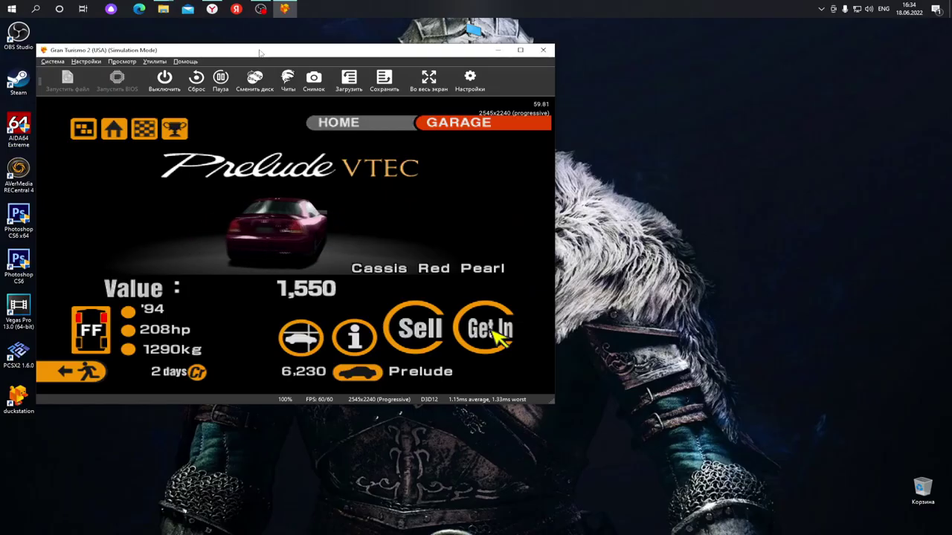
# Move the game window aside, switch to the browser and examine the address of the RetroAchievements site.
pyautogui.moveTo(259, 52); pyautogui.dragTo(373, 102)
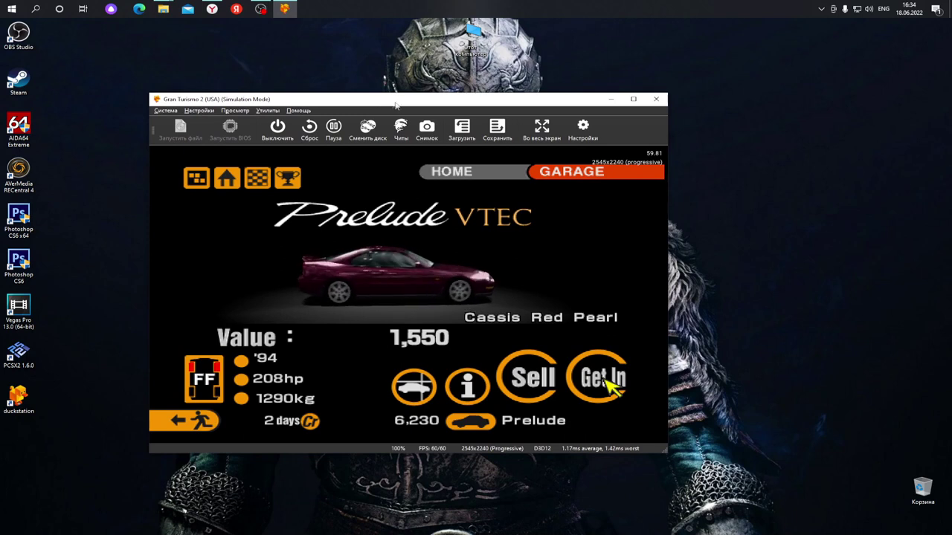
pyautogui.moveTo(373, 102); pyautogui.dragTo(295, 79)
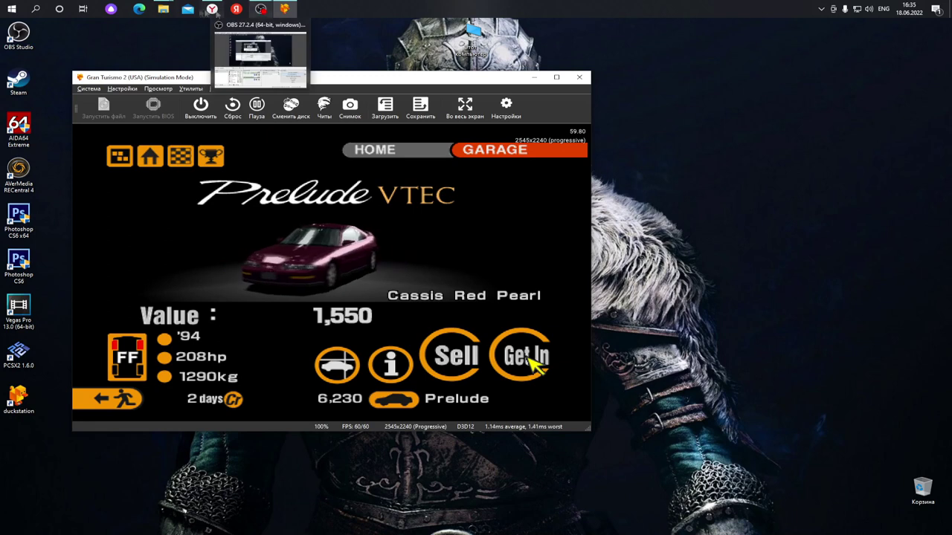
pyautogui.click(212, 8)
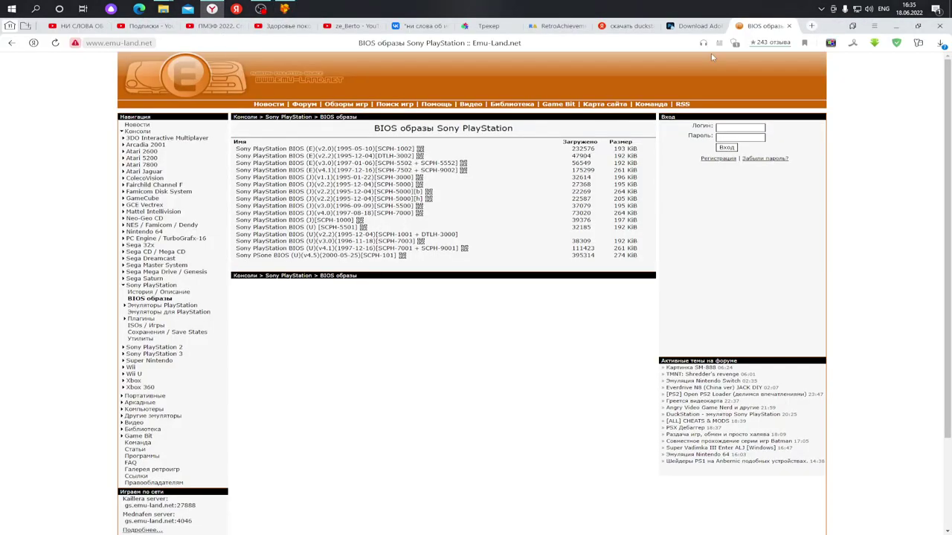
pyautogui.click(602, 25)
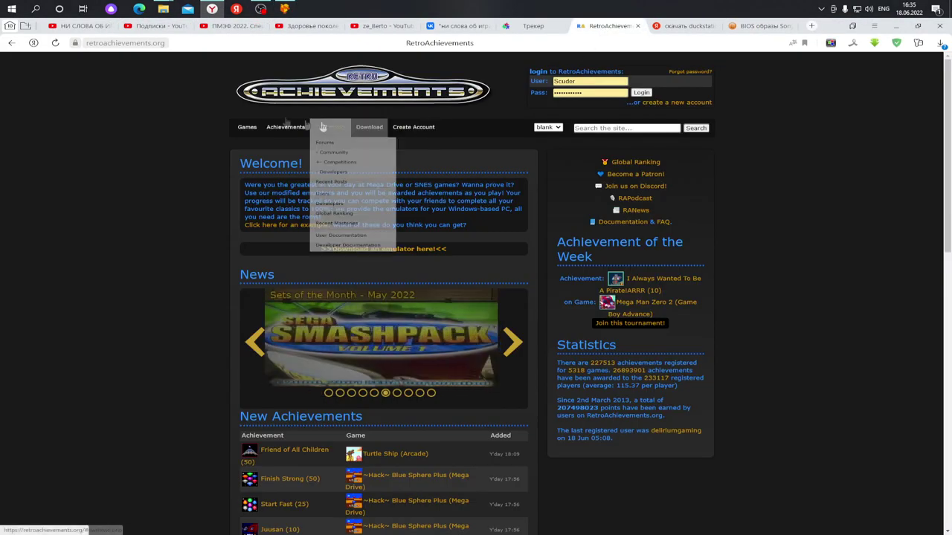
pyautogui.click(191, 45)
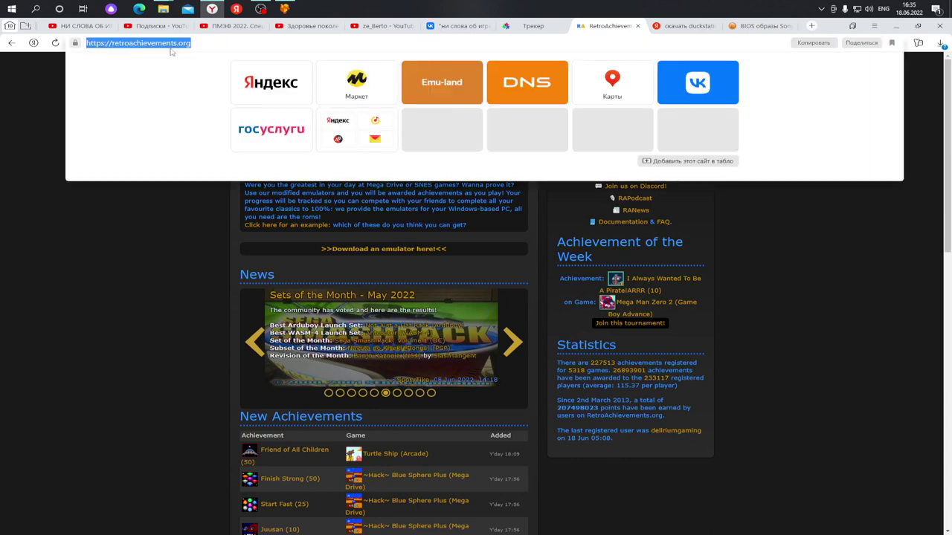
pyautogui.click(878, 251)
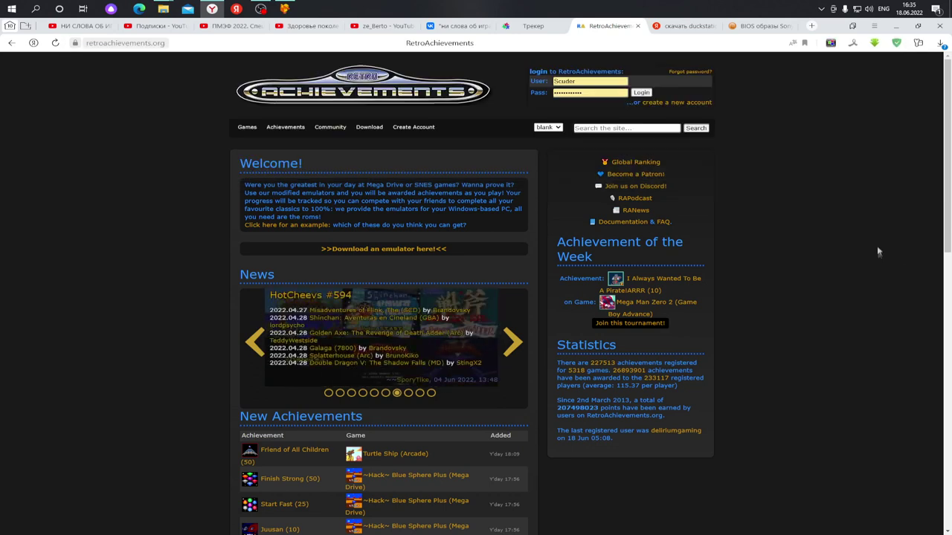
# Clear the saved user name and password from the RetroAchievements login form and dismiss the browser's login suggestions.
pyautogui.moveTo(587, 81); pyautogui.dragTo(527, 84)
pyautogui.press('BackSpace')
pyautogui.press('Tab')
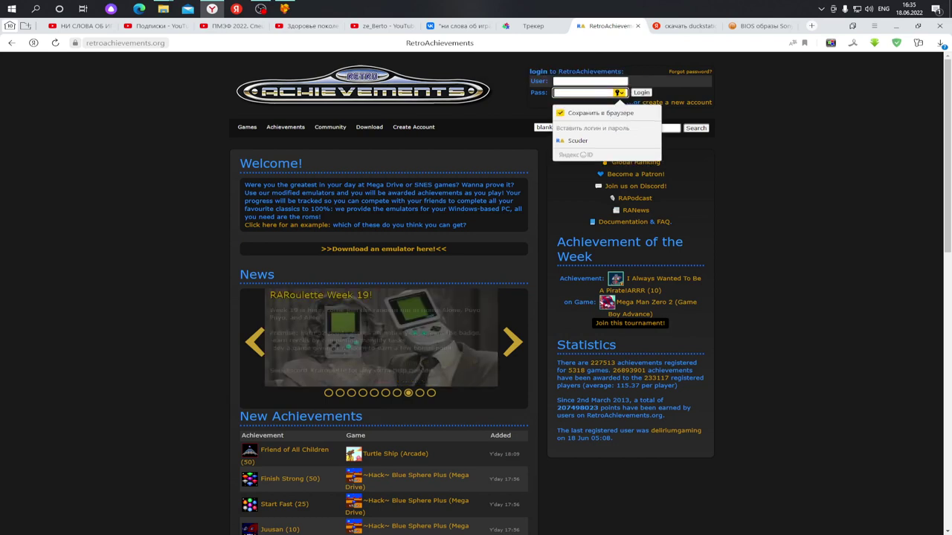
pyautogui.click(833, 89)
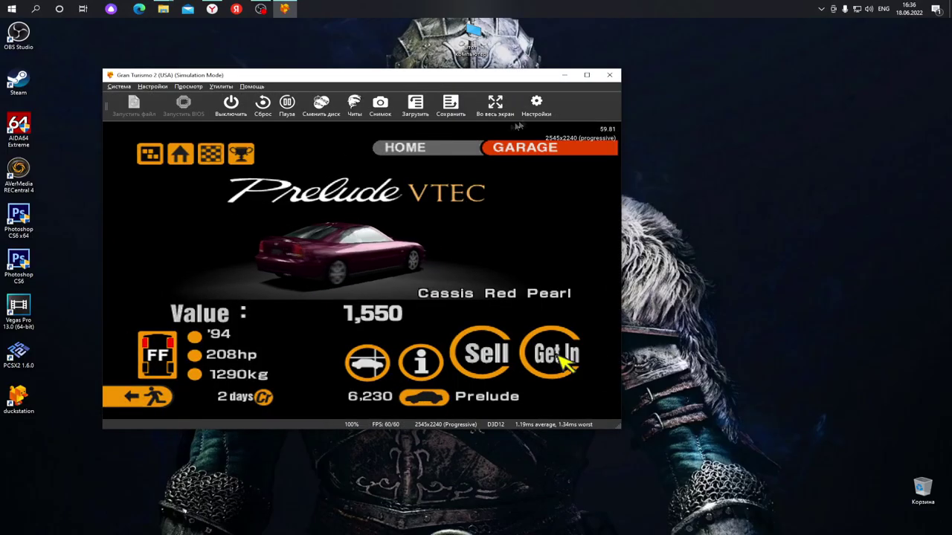
# In DuckStation's achievement settings, sign in to RetroAchievements with the account's user name and password.
pyautogui.click(536, 104)
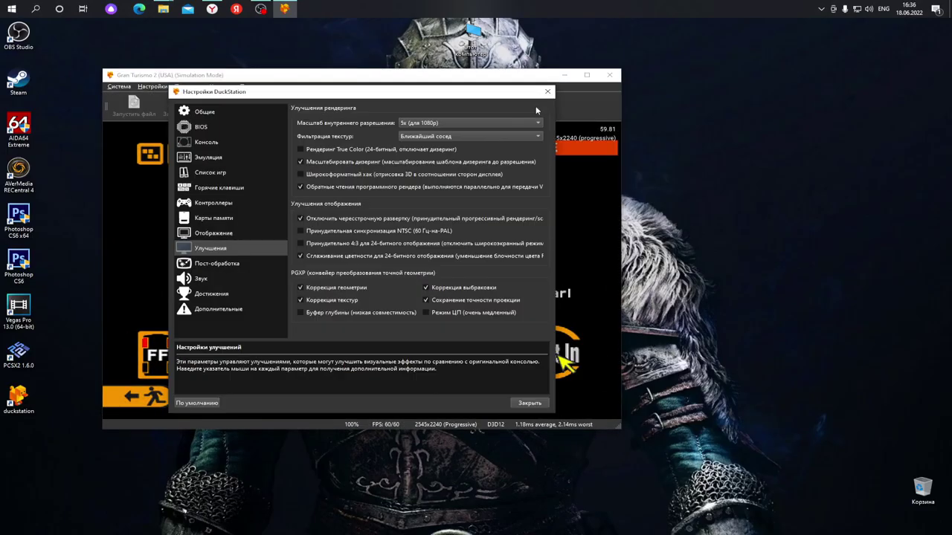
pyautogui.click(207, 296)
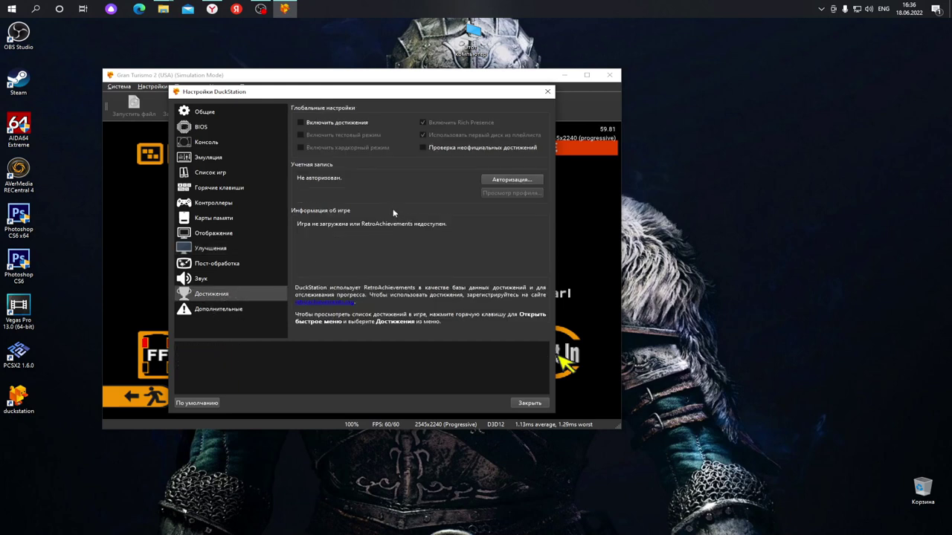
pyautogui.click(507, 180)
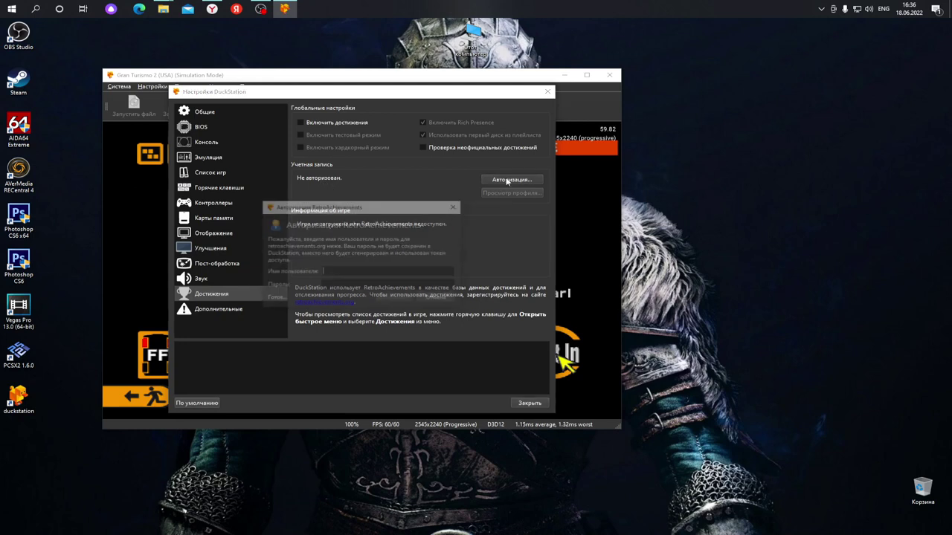
pyautogui.click(366, 206)
pyautogui.moveTo(365, 210)
pyautogui.mouseDown()
pyautogui.moveTo(403, 203)
pyautogui.moveTo(372, 202)
pyautogui.mouseUp()
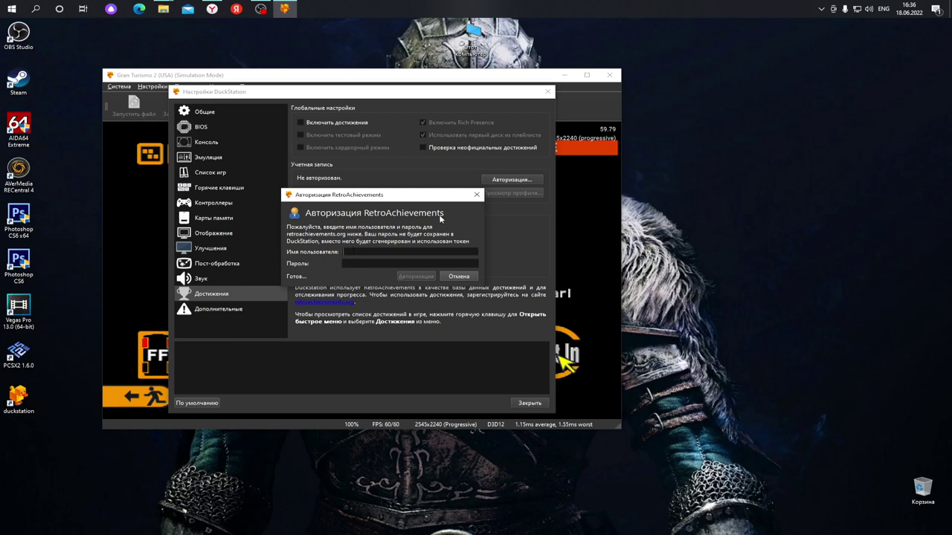
pyautogui.write('Scuder')
pyautogui.press('Tab')
pyautogui.write('••••••••')
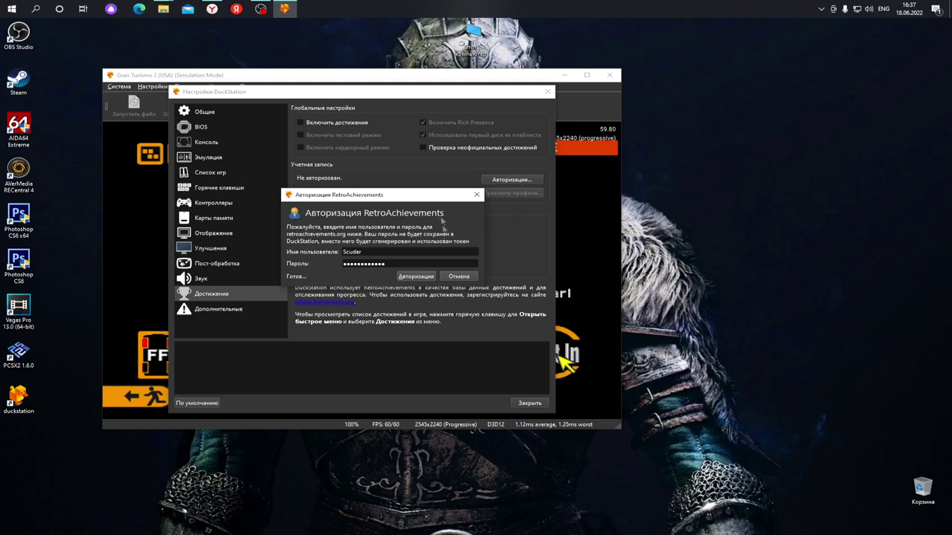
pyautogui.click(417, 277)
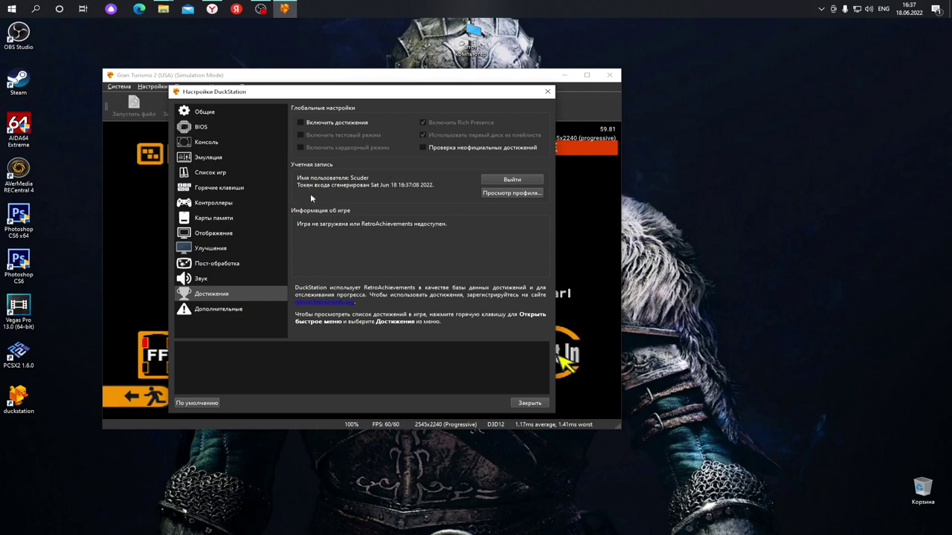
# View the signed-in RetroAchievements profile page, and turn on Включить достижения in DuckStation's achievement settings.
pyautogui.click(510, 194)
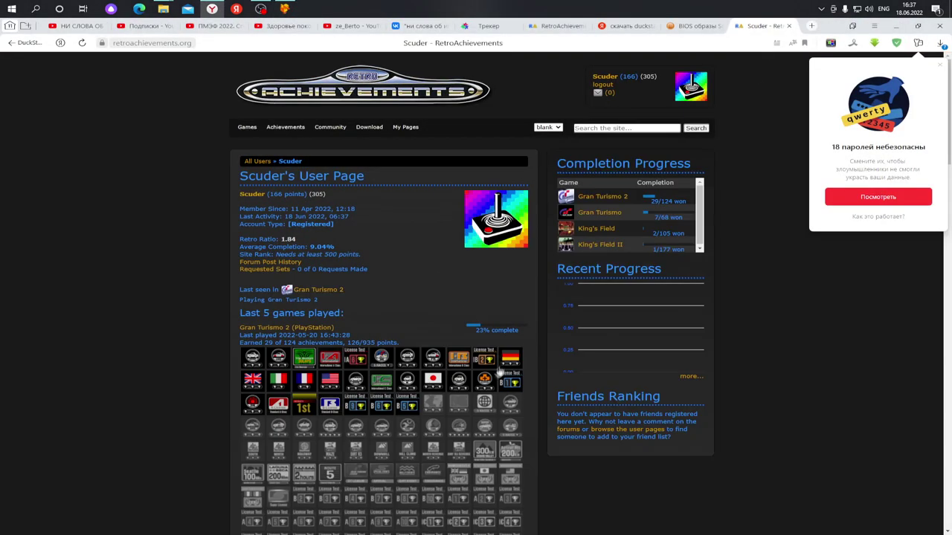
pyautogui.scroll(-2, 321, 409)
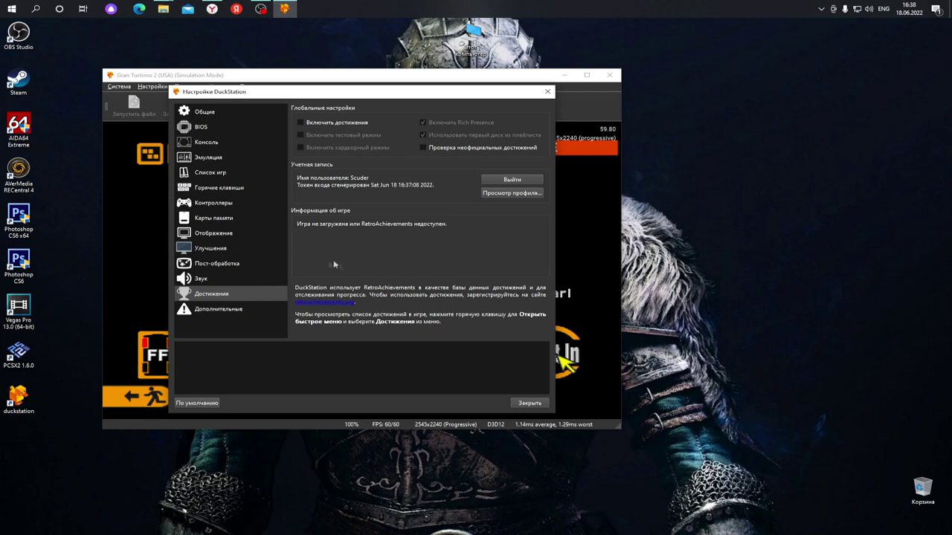
pyautogui.moveTo(315, 95); pyautogui.dragTo(310, 108)
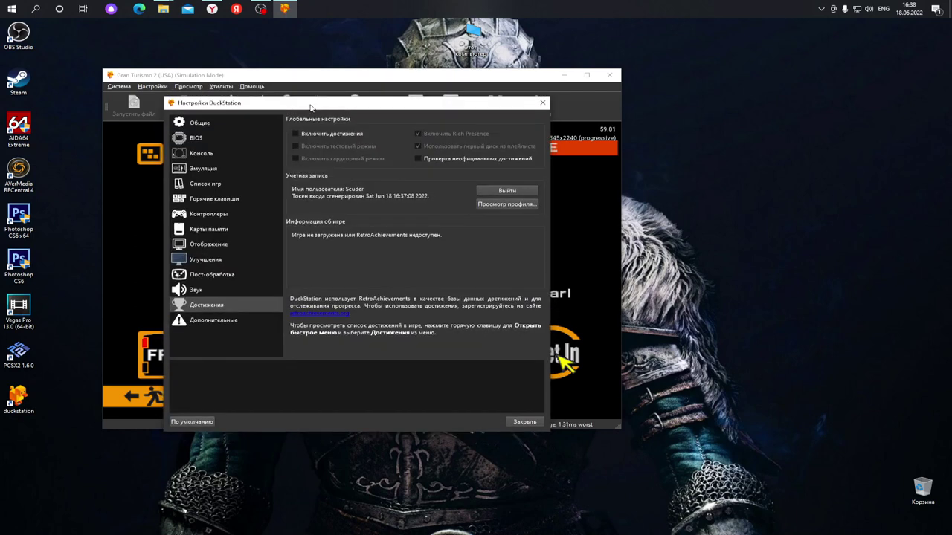
pyautogui.click(295, 133)
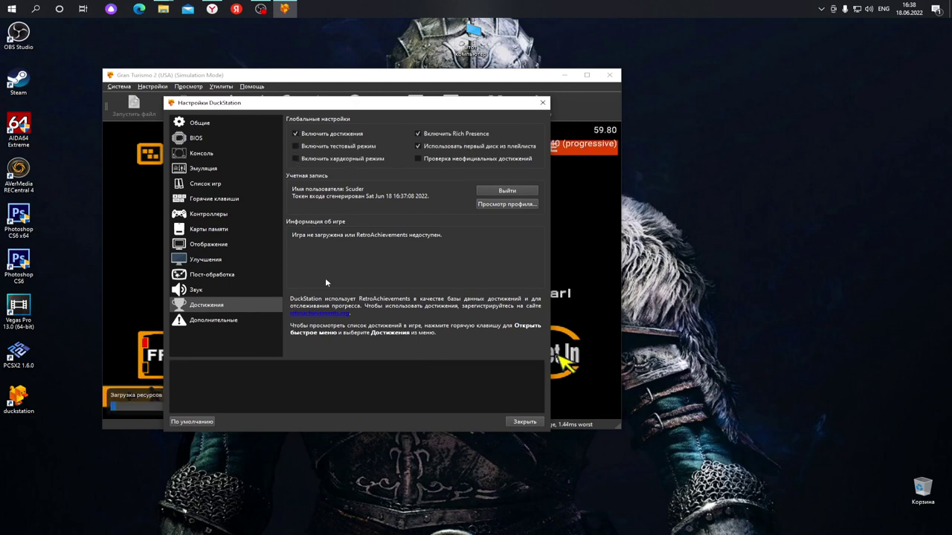
# Lower the Громкость звука level in the sound settings.
pyautogui.click(199, 291)
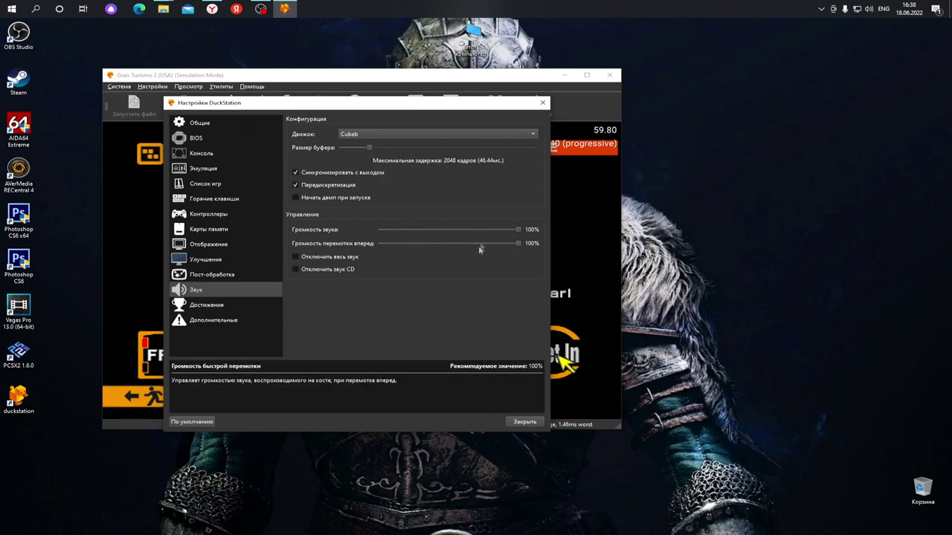
pyautogui.moveTo(518, 230); pyautogui.dragTo(451, 229)
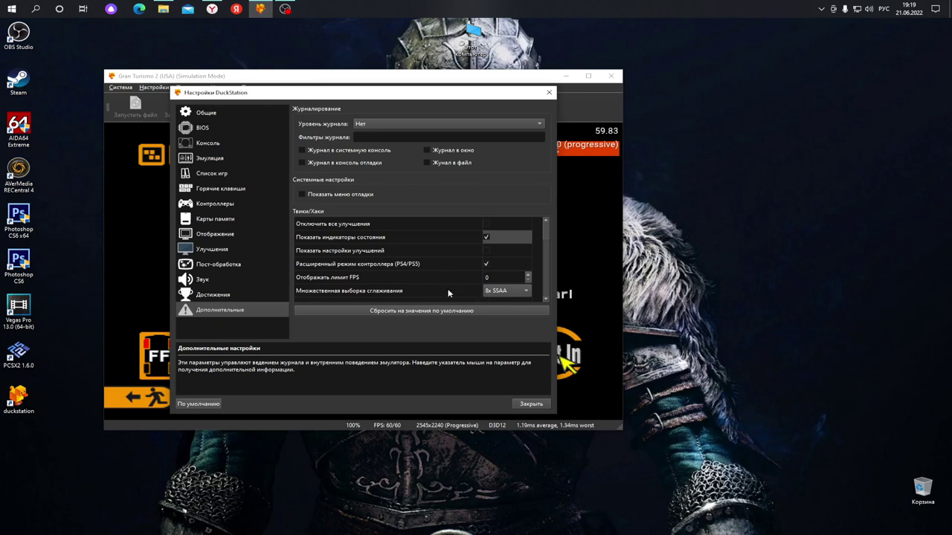
# Try 32x SSAA for Множественная выборка сглаживания, and turn Показать настройки улучшений on and off again.
pyautogui.click(529, 295)
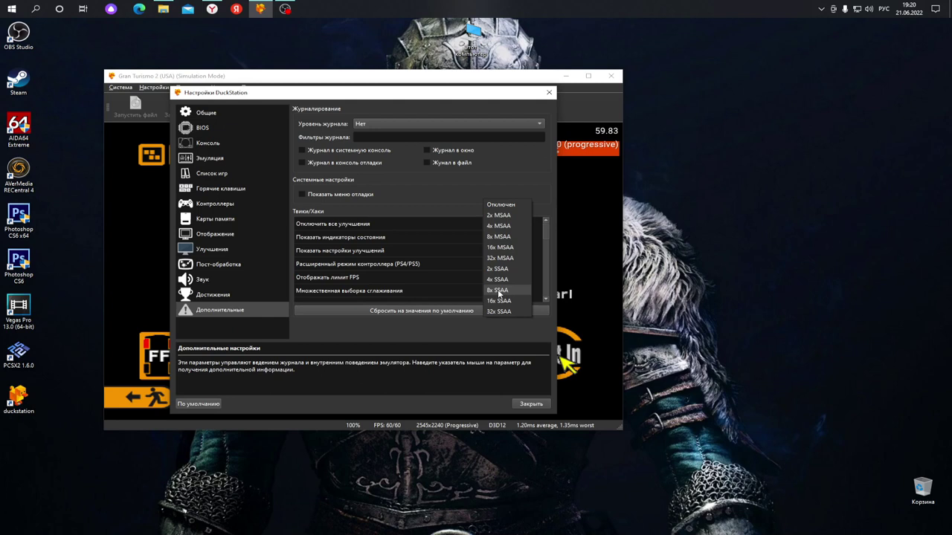
pyautogui.click(500, 311)
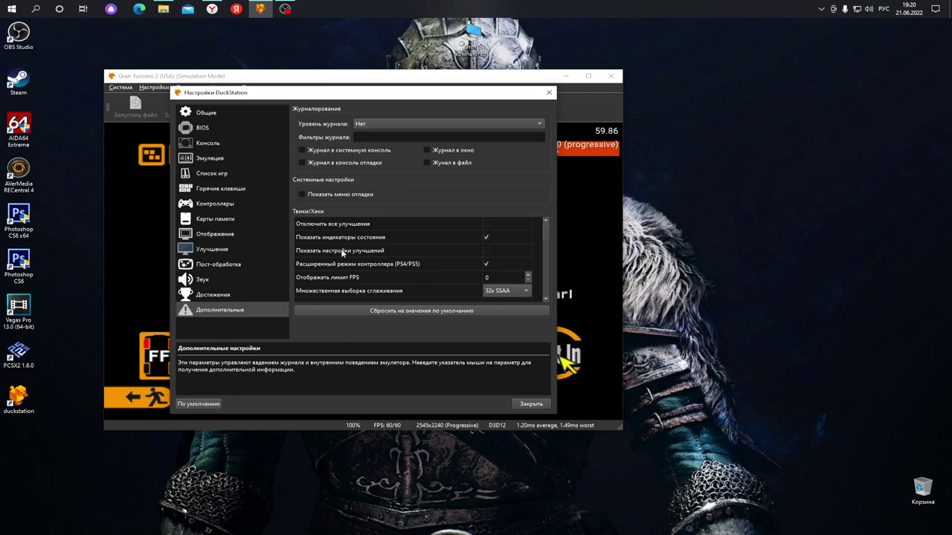
pyautogui.click(486, 252)
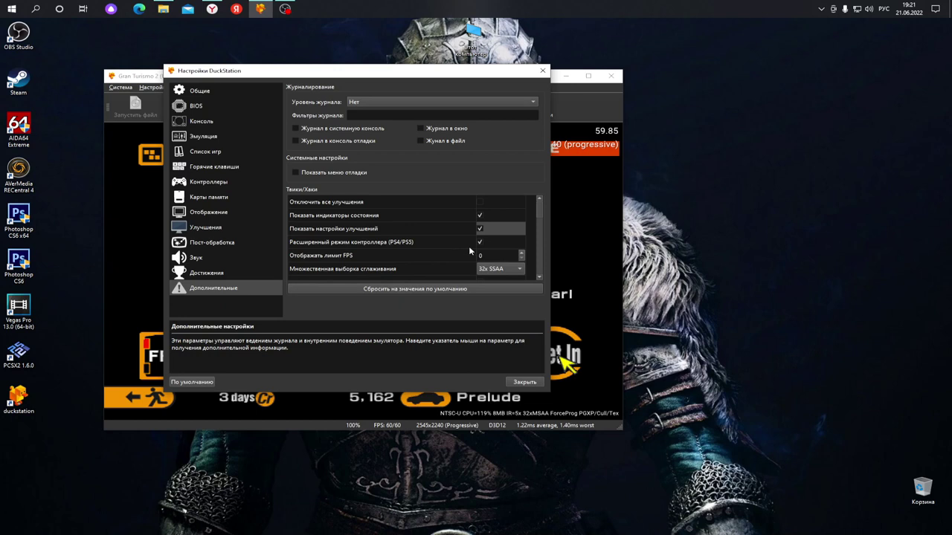
pyautogui.click(480, 230)
# Look through the remaining Твики/Хаки options, including the PGXP, recompiler, VRAM, DMA and GPU settings.
pyautogui.scroll(-4, 538, 220)
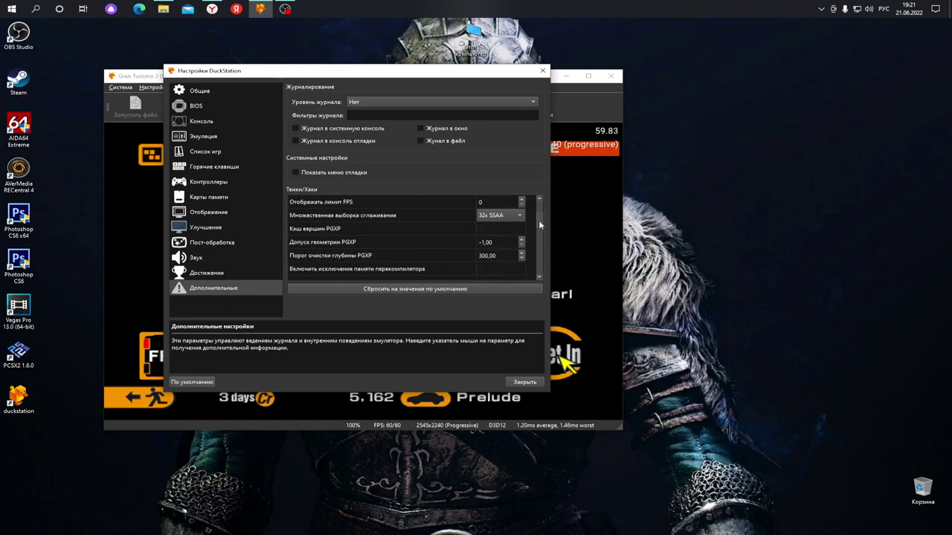
pyautogui.scroll(-4, 540, 232)
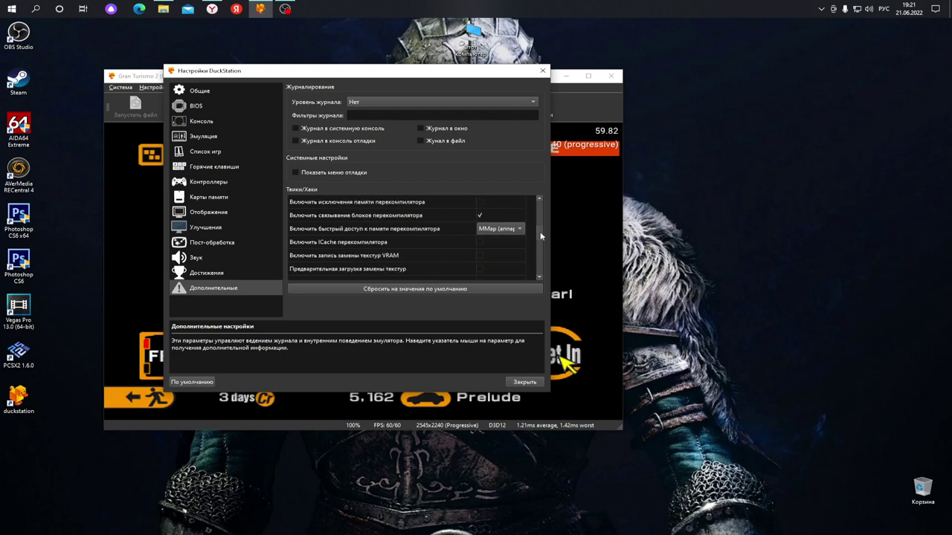
pyautogui.scroll(-3, 540, 246)
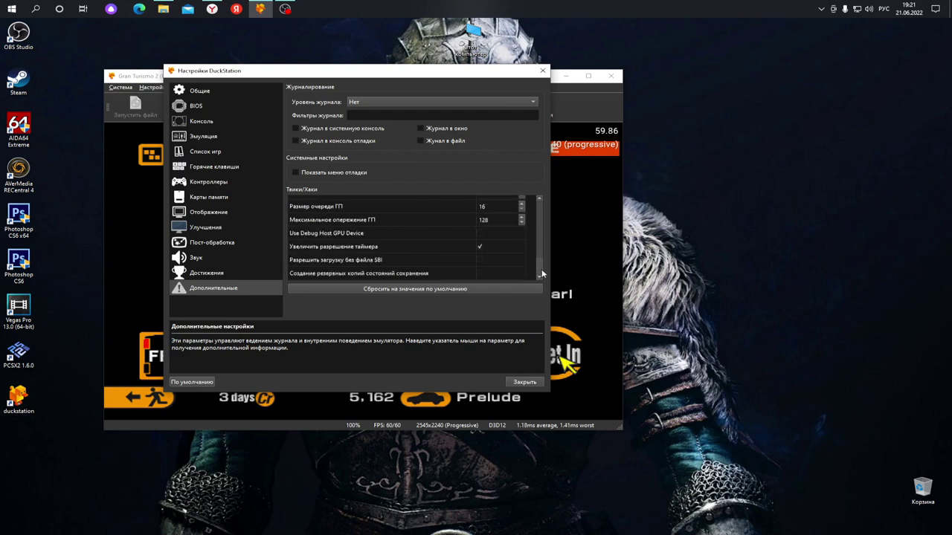
pyautogui.scroll(2, 544, 267)
pyautogui.scroll(1, 545, 262)
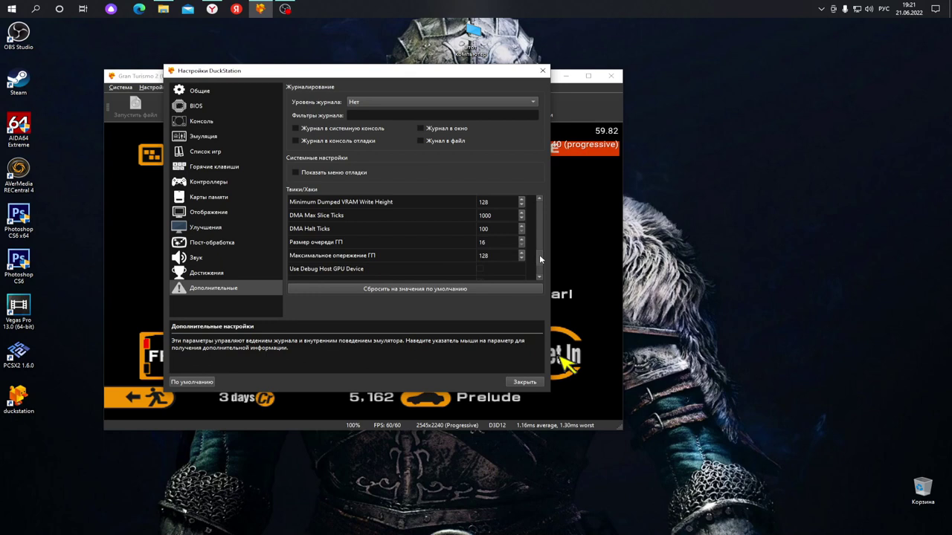
pyautogui.moveTo(539, 255); pyautogui.dragTo(540, 232)
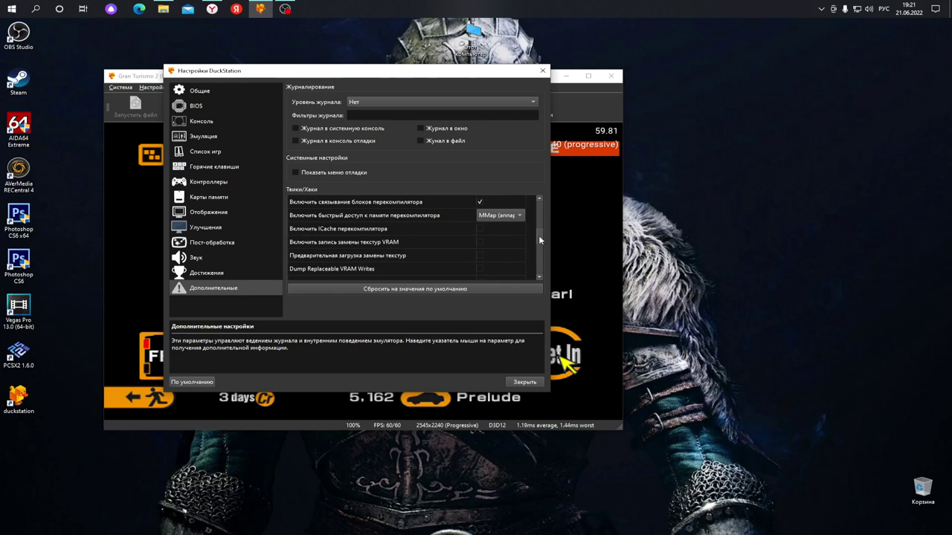
# Set Множественная выборка сглаживания to 8x SSAA in the advanced settings.
pyautogui.moveTo(538, 235); pyautogui.dragTo(544, 211)
pyautogui.click(521, 242)
pyautogui.click(523, 244)
pyautogui.click(523, 245)
pyautogui.click(490, 220)
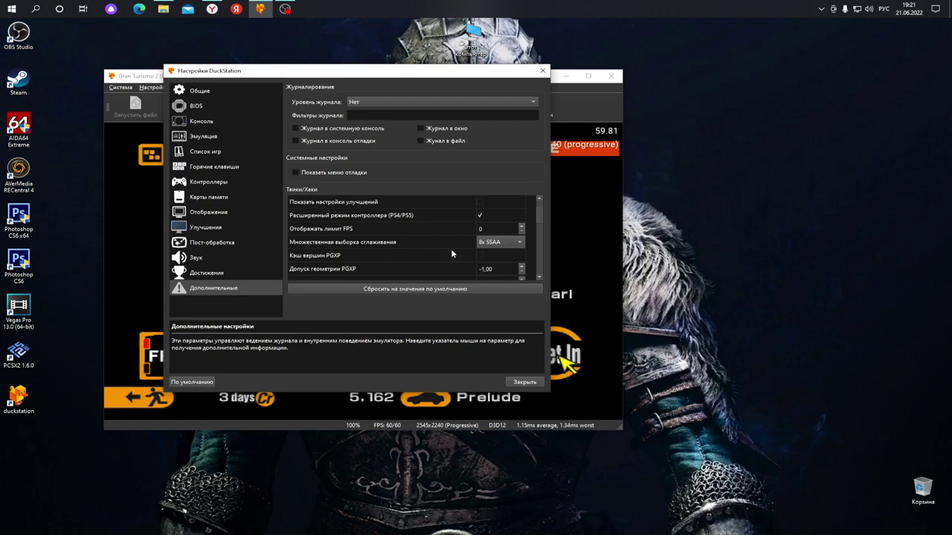
pyautogui.moveTo(360, 74); pyautogui.dragTo(360, 97)
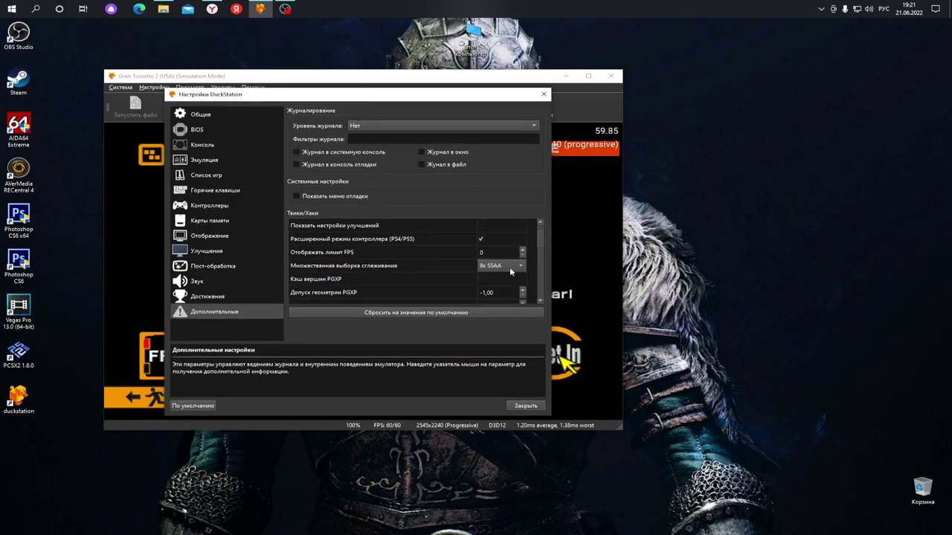
# Review the console and enhancement settings, including the available Фильтрация текстур options, and return to the advanced settings.
pyautogui.click(200, 147)
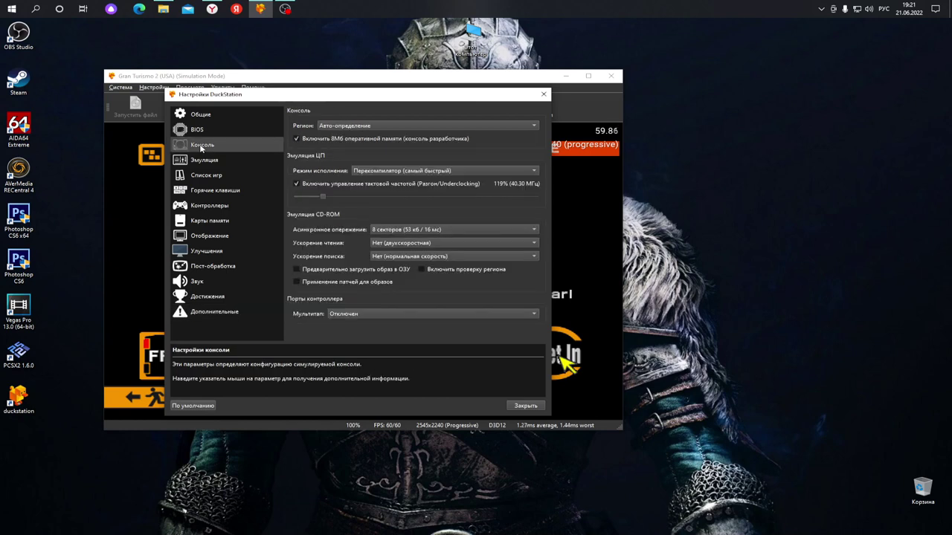
pyautogui.click(203, 254)
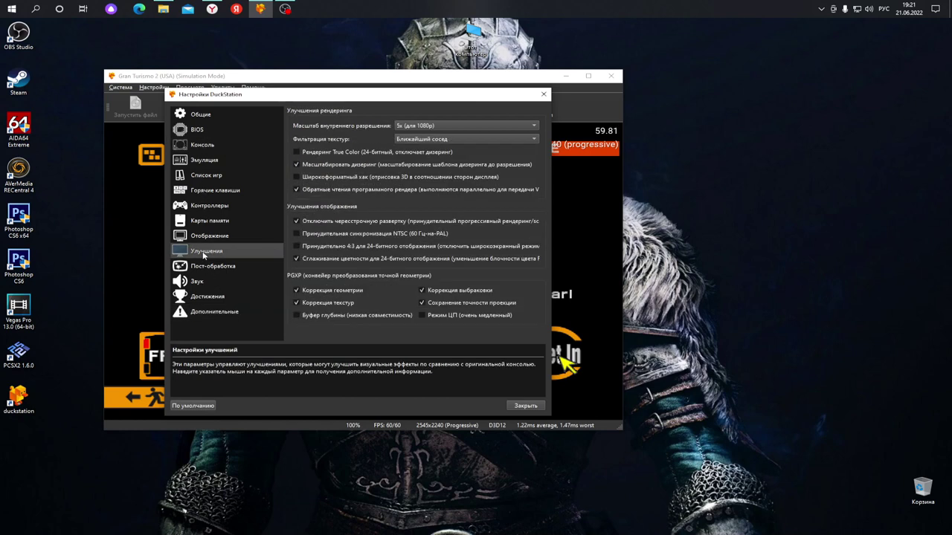
pyautogui.click(480, 139)
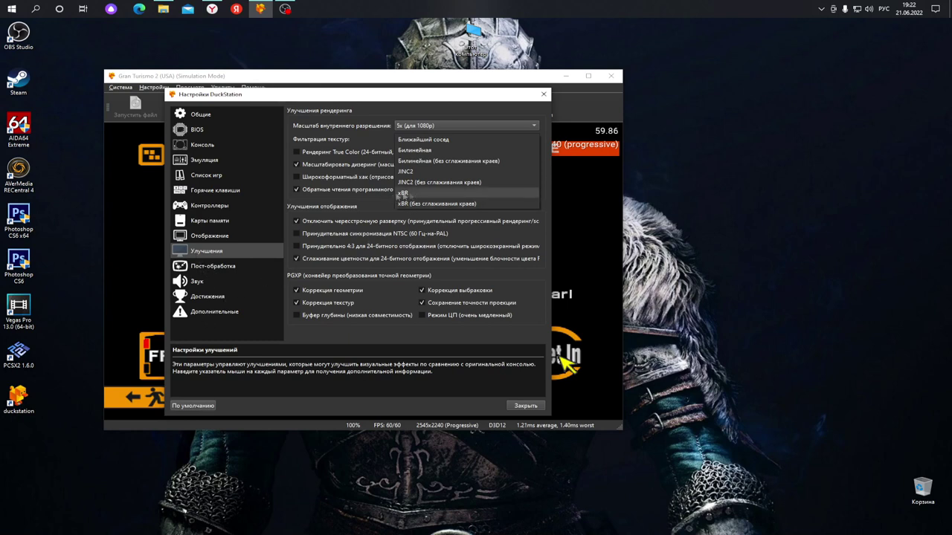
pyautogui.click(201, 310)
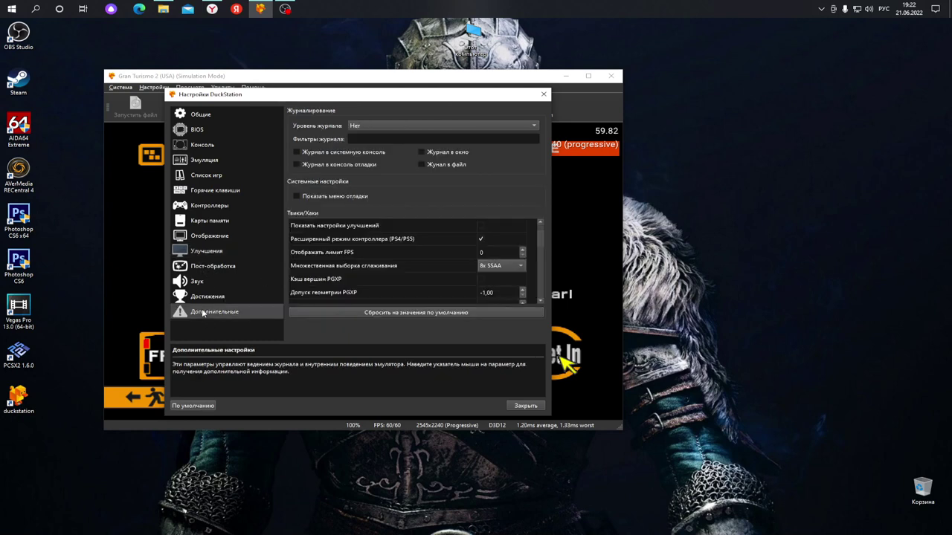
# Turn on Включить постобработку in the post-processing settings and view the shaders available for the chain.
pyautogui.click(216, 266)
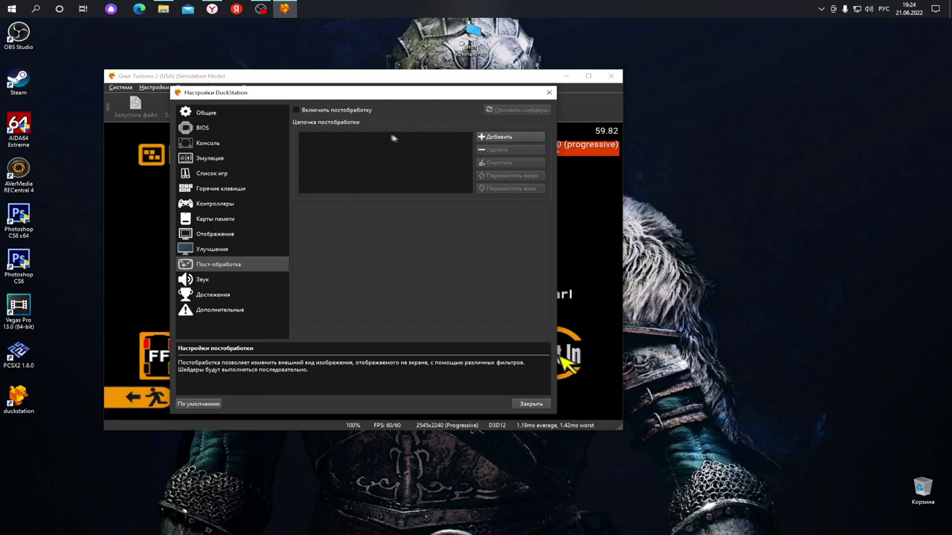
pyautogui.click(498, 137)
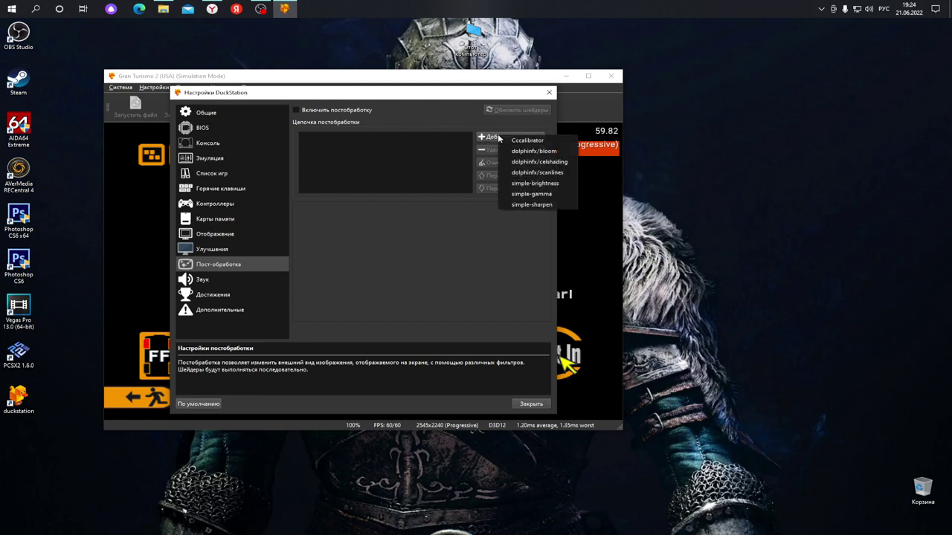
pyautogui.click(397, 121)
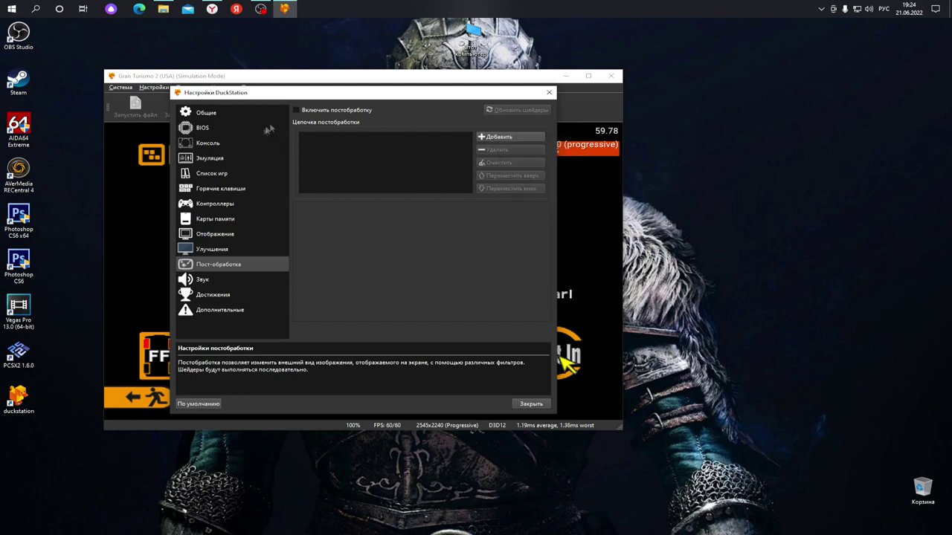
pyautogui.click(296, 110)
pyautogui.click(495, 137)
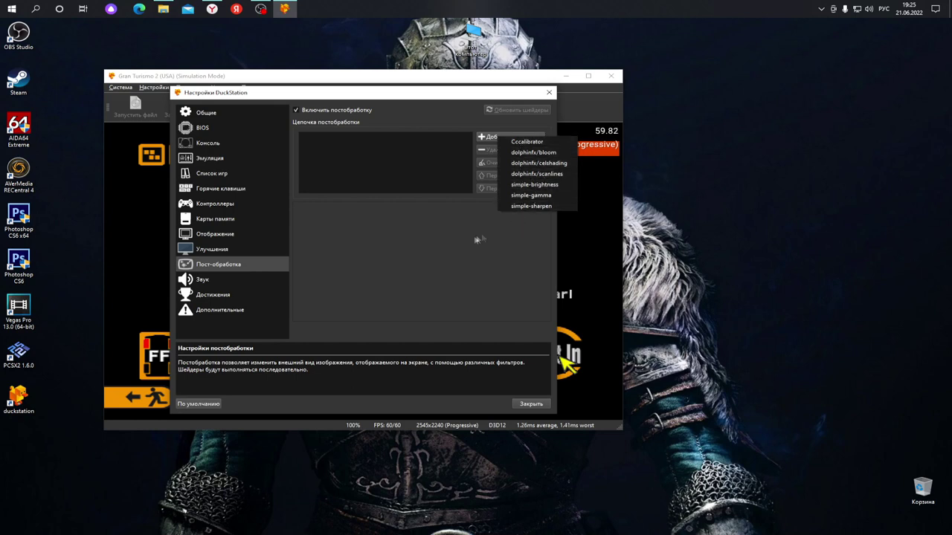
pyautogui.click(449, 117)
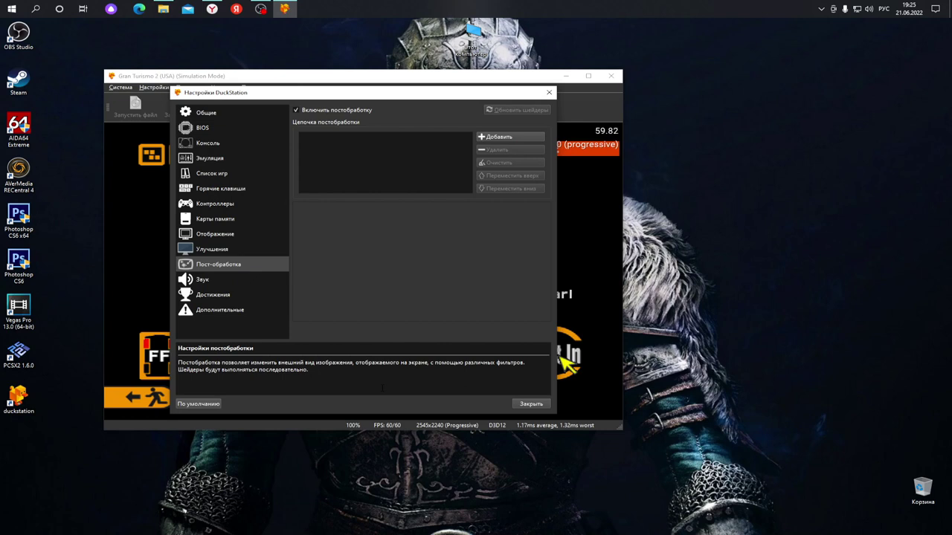
# Try the dolphinfx/celshading shader in the post-processing chain and clear the chain again.
pyautogui.click(497, 139)
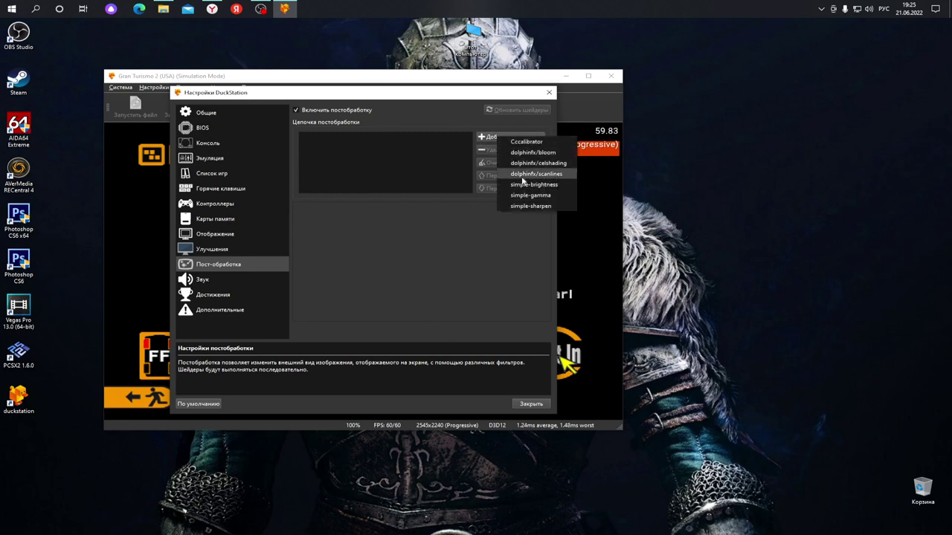
pyautogui.click(536, 163)
pyautogui.moveTo(322, 95); pyautogui.dragTo(302, 94)
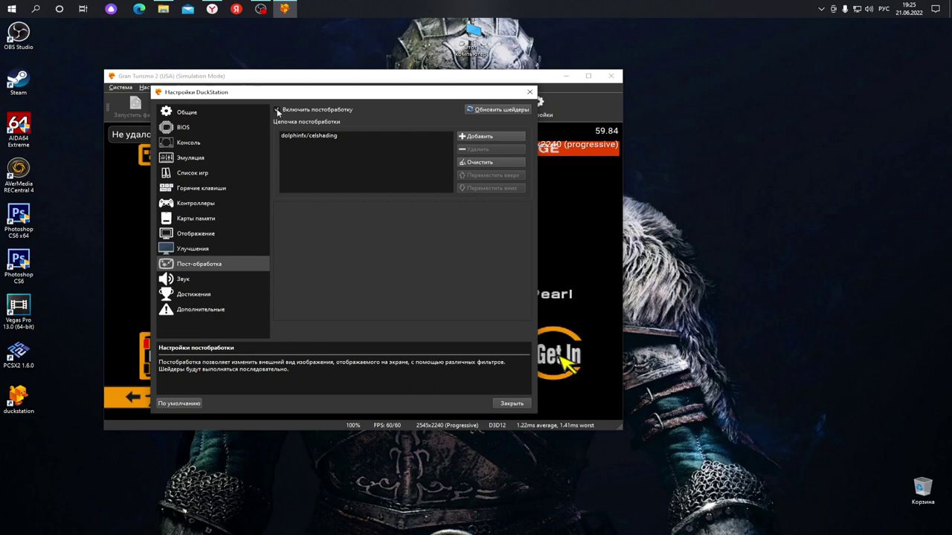
pyautogui.click(479, 162)
pyautogui.click(370, 269)
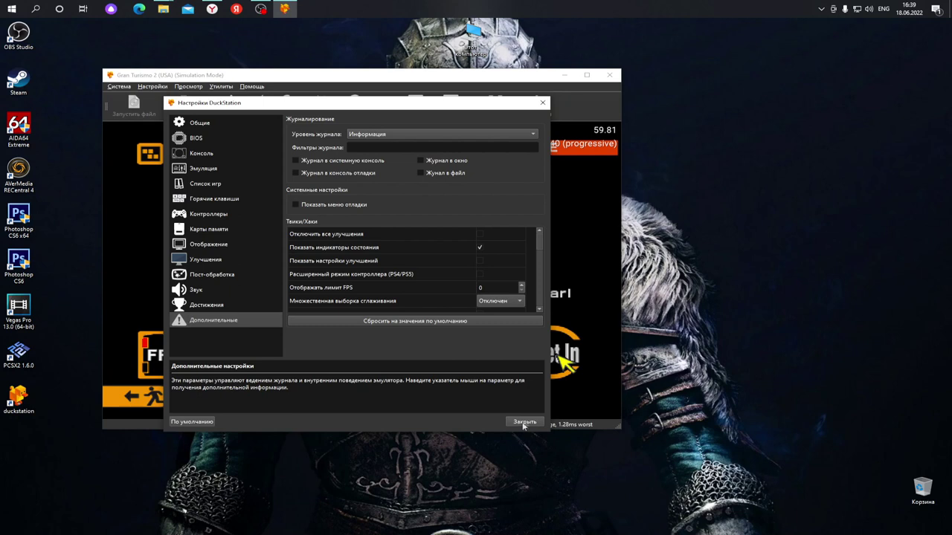
# Close the DuckStation settings and shut down the running Gran Turismo 2 game.
pyautogui.click(523, 423)
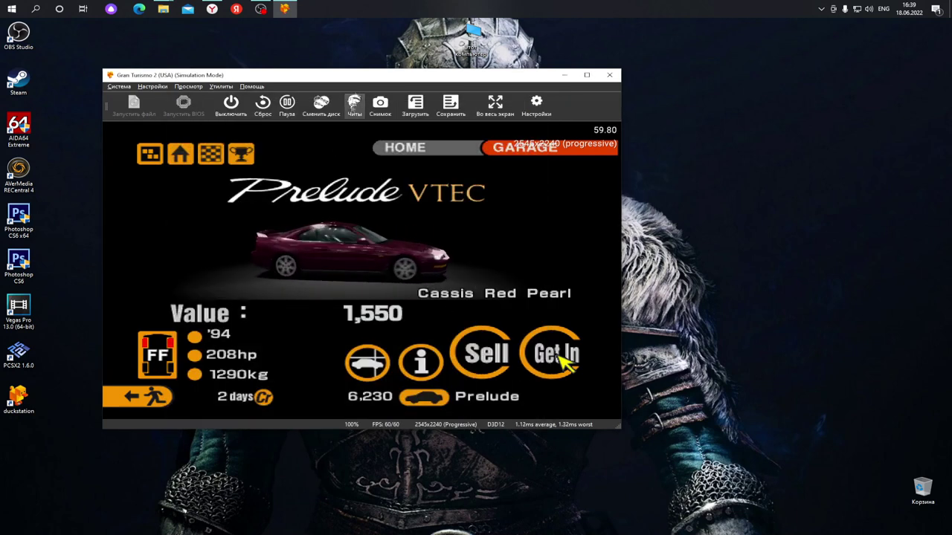
pyautogui.moveTo(353, 79); pyautogui.dragTo(365, 96)
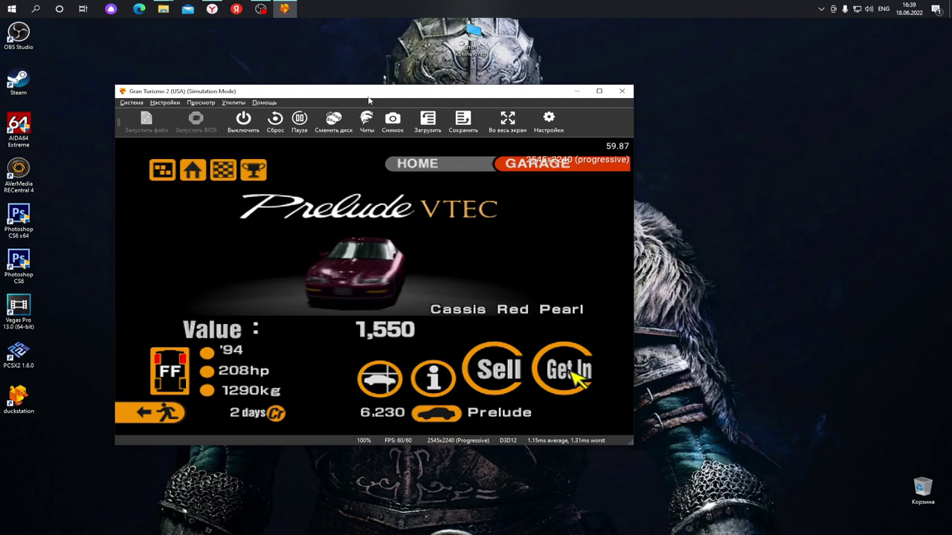
pyautogui.moveTo(379, 99); pyautogui.dragTo(371, 91)
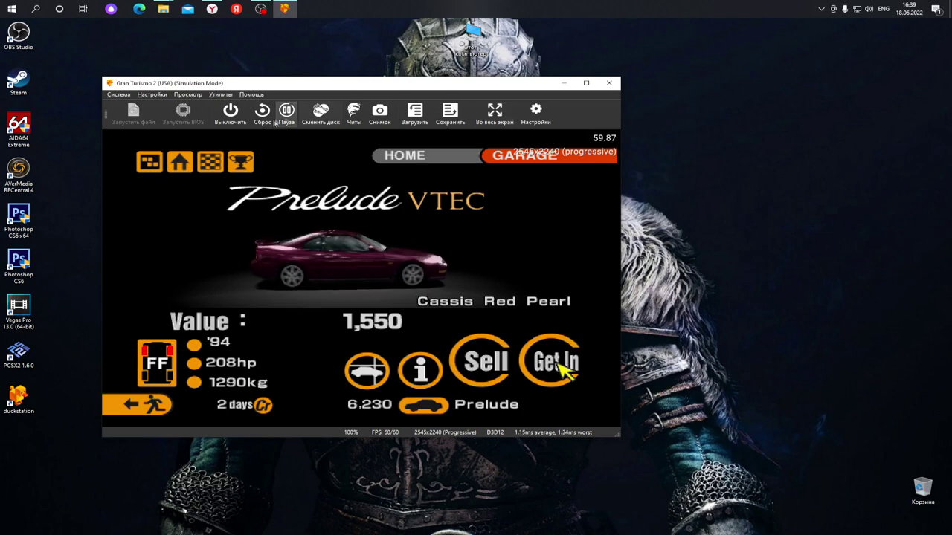
pyautogui.moveTo(231, 83); pyautogui.dragTo(252, 85)
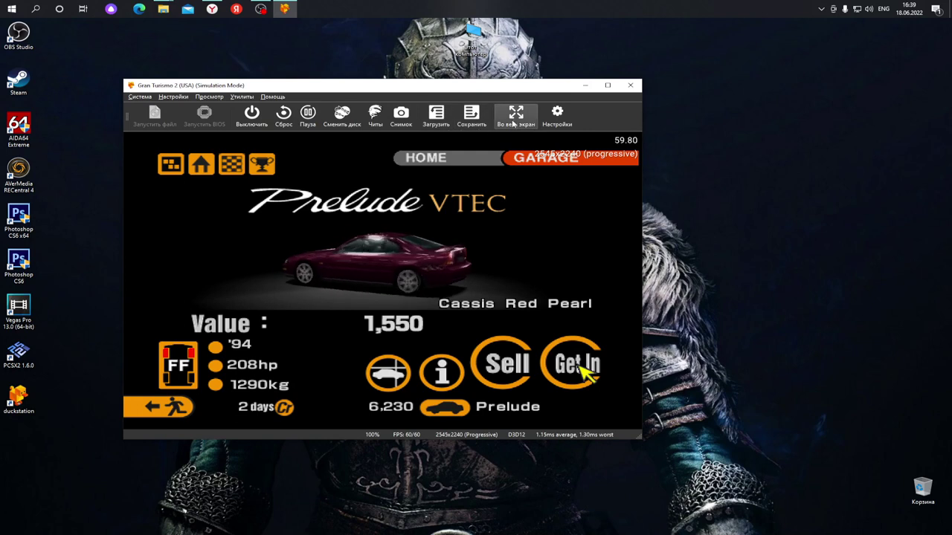
pyautogui.click(251, 115)
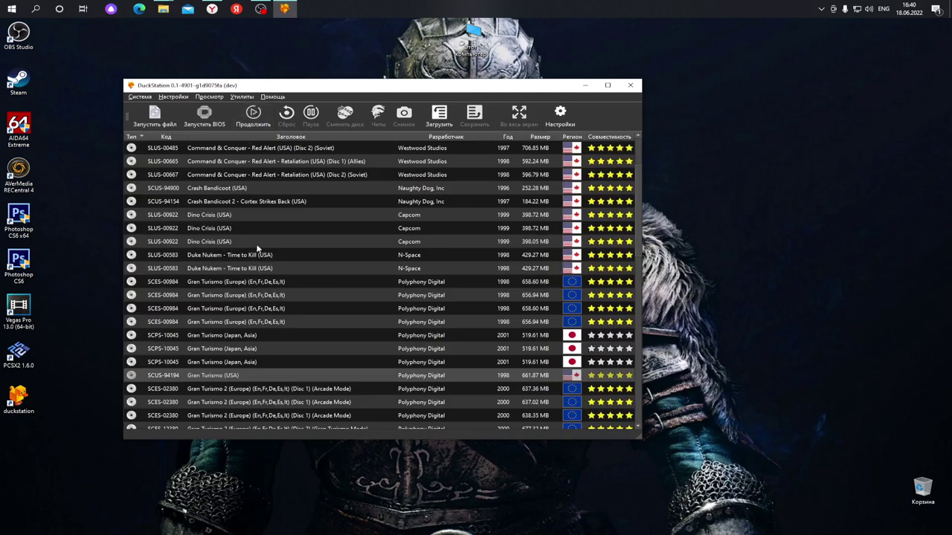
# Launch Command & Conquer - Red Alert (USA) (Disc 2) (Soviet) from the game list and view it briefly in full screen.
pyautogui.scroll(-3, 260, 295)
pyautogui.scroll(5, 259, 296)
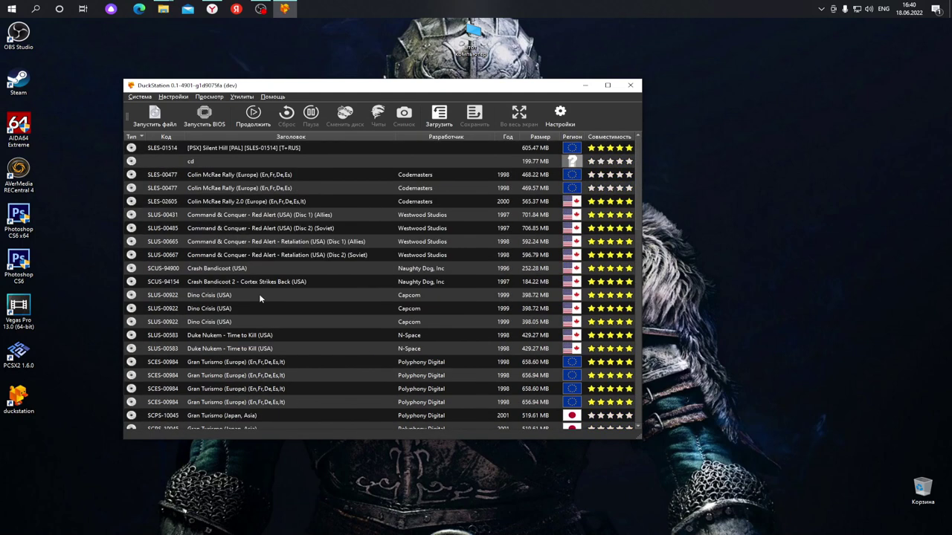
pyautogui.click(220, 231)
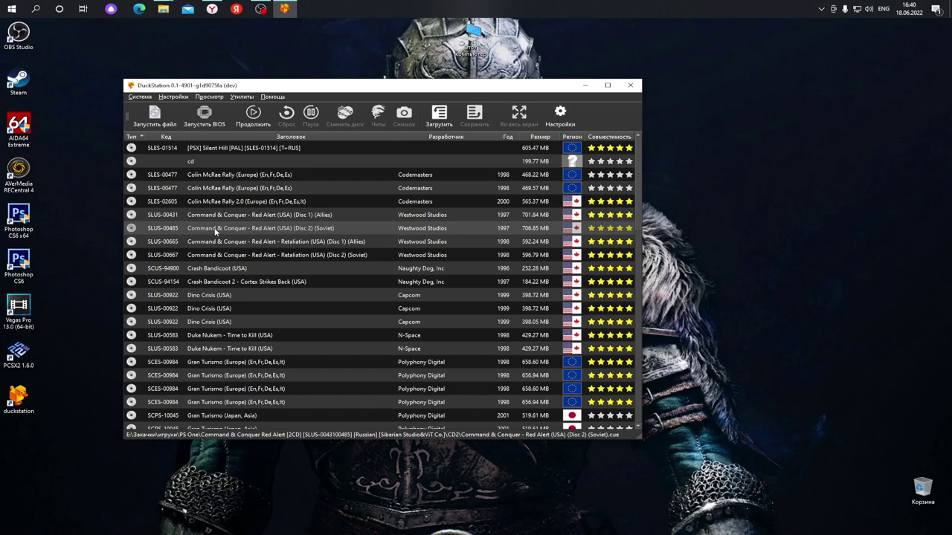
pyautogui.doubleClick(215, 232)
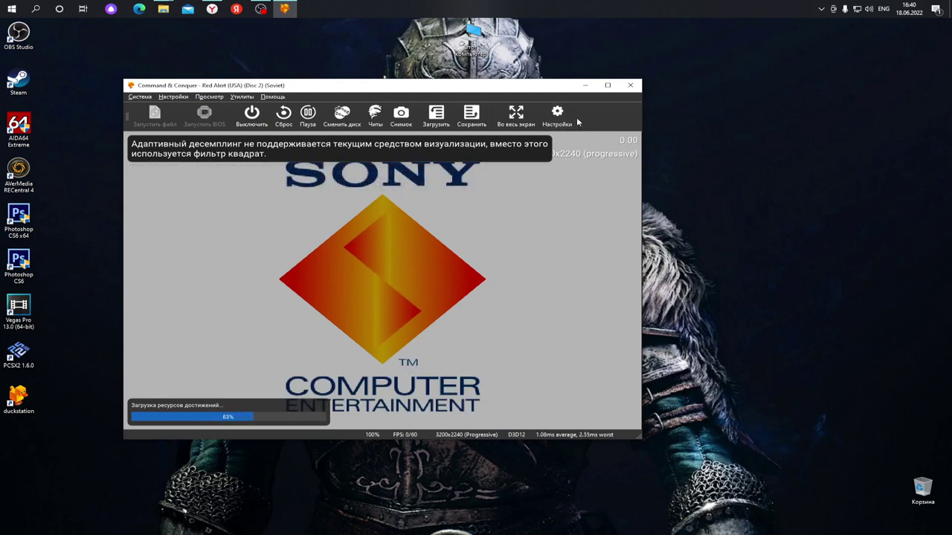
pyautogui.press('F11')
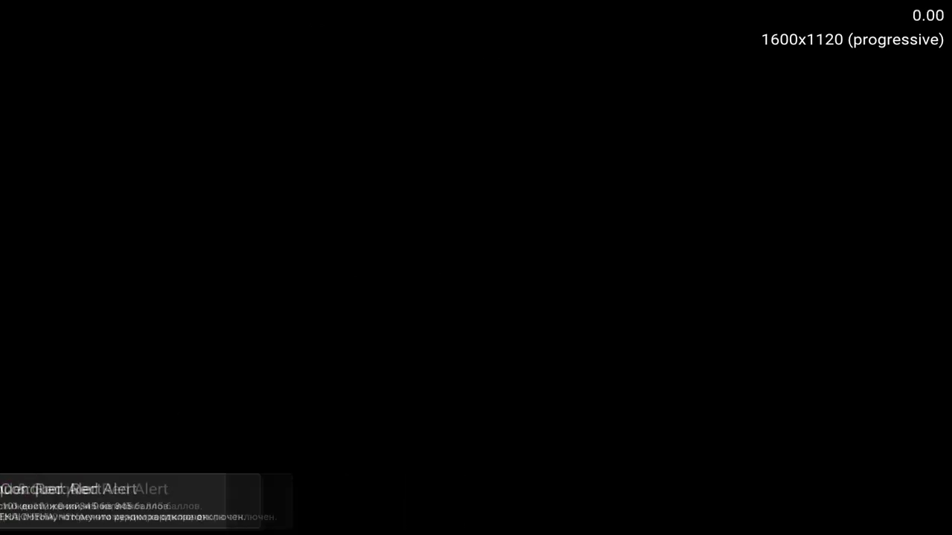
pyautogui.press('F11')
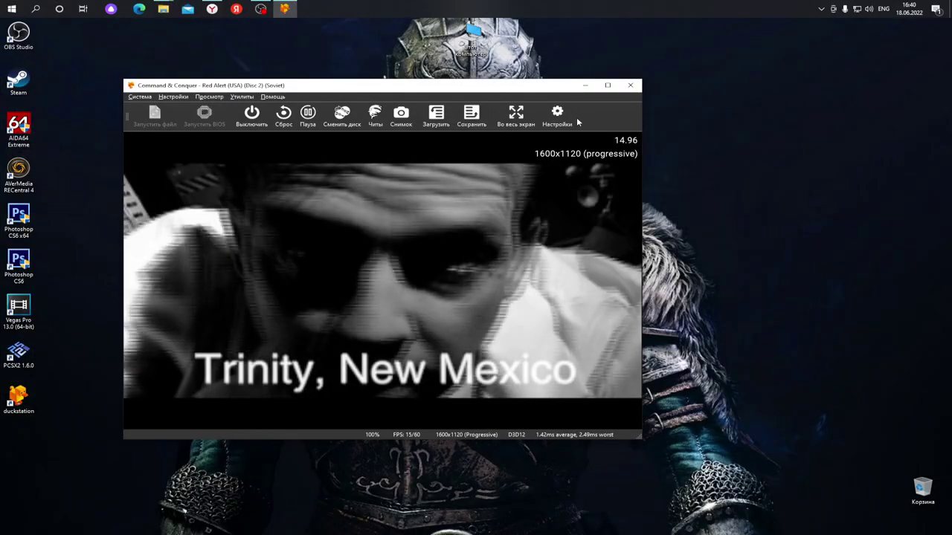
# Raise the Command & Conquer - Red Alert volume to about 42 in the Windows volume mixer.
pyautogui.rightClick(868, 9)
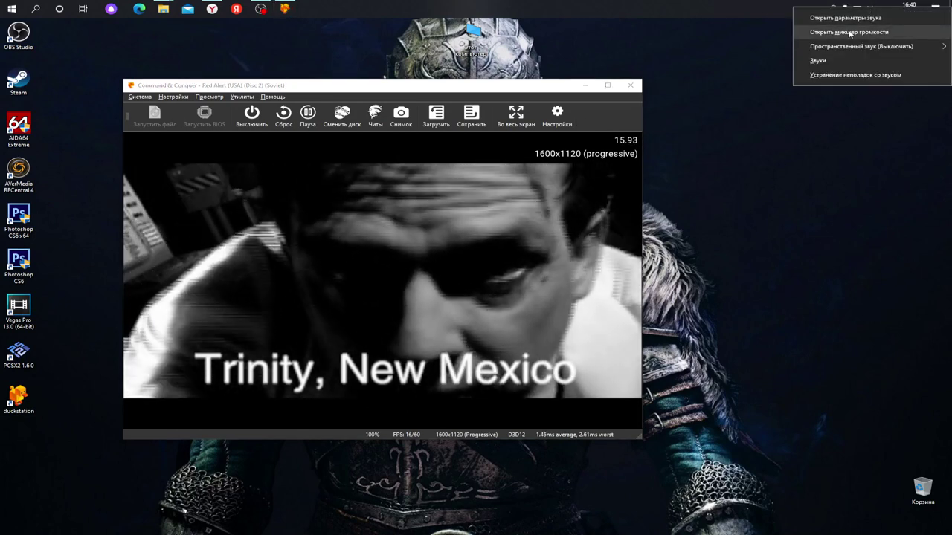
pyautogui.click(854, 33)
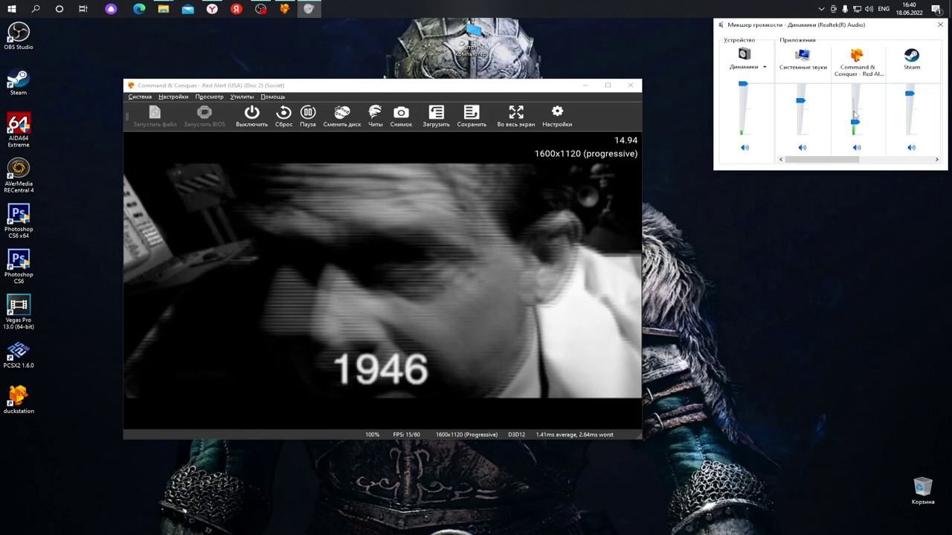
pyautogui.moveTo(855, 122); pyautogui.dragTo(861, 115)
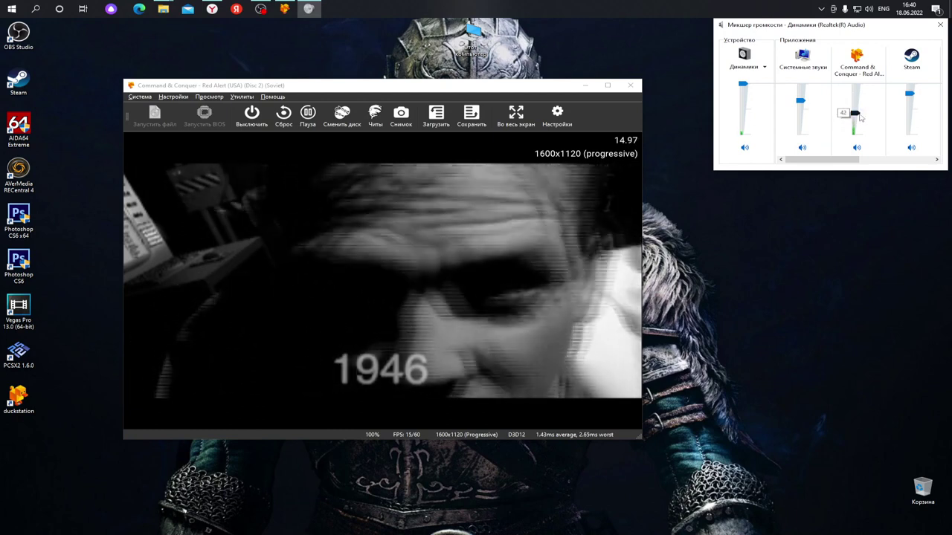
# Close the Windows volume mixer and bring the running Red Alert game to full screen.
pyautogui.click(941, 26)
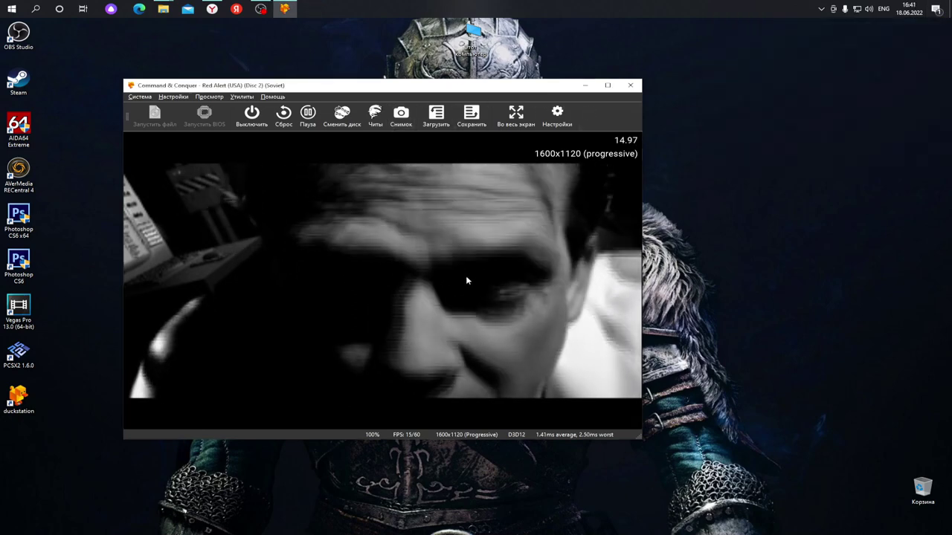
pyautogui.doubleClick(466, 278)
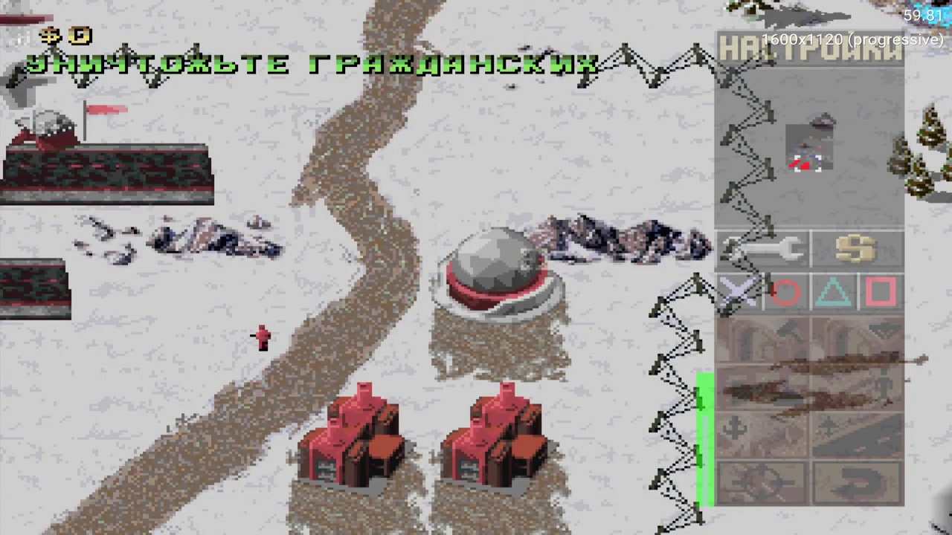
# Play the Red Alert mission, selecting the domed building, sending the lone soldier to the road and box-selecting the landed infantry.
pyautogui.click(476, 268)
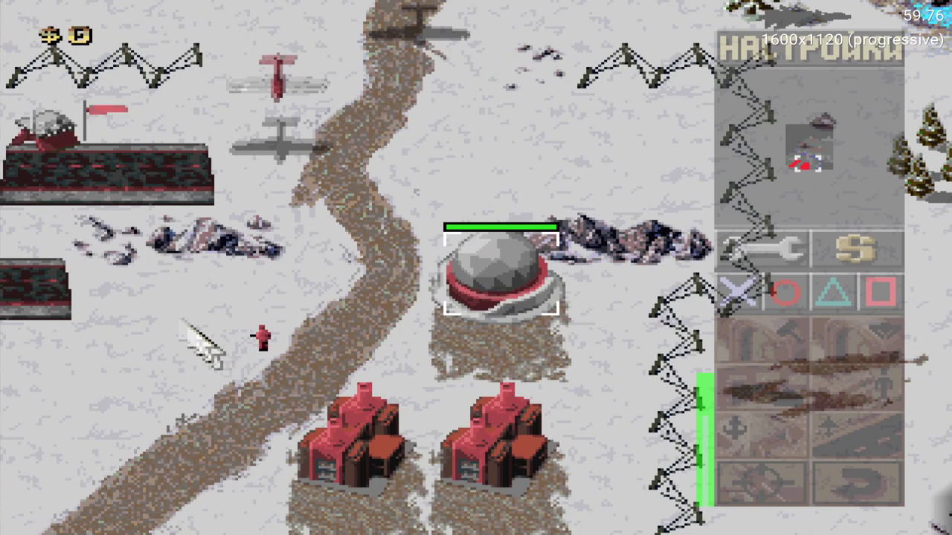
pyautogui.moveTo(53, 223)
pyautogui.moveTo(632, 521)
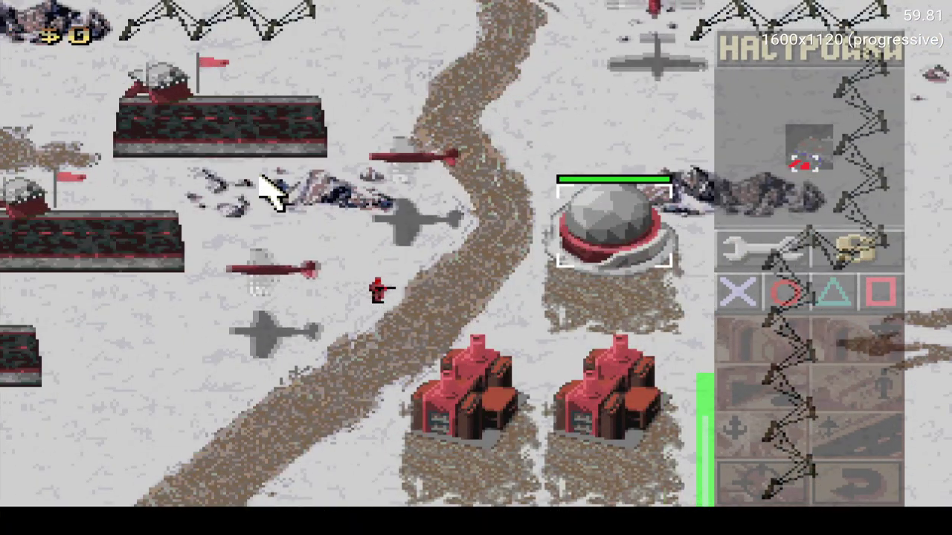
pyautogui.click(376, 289)
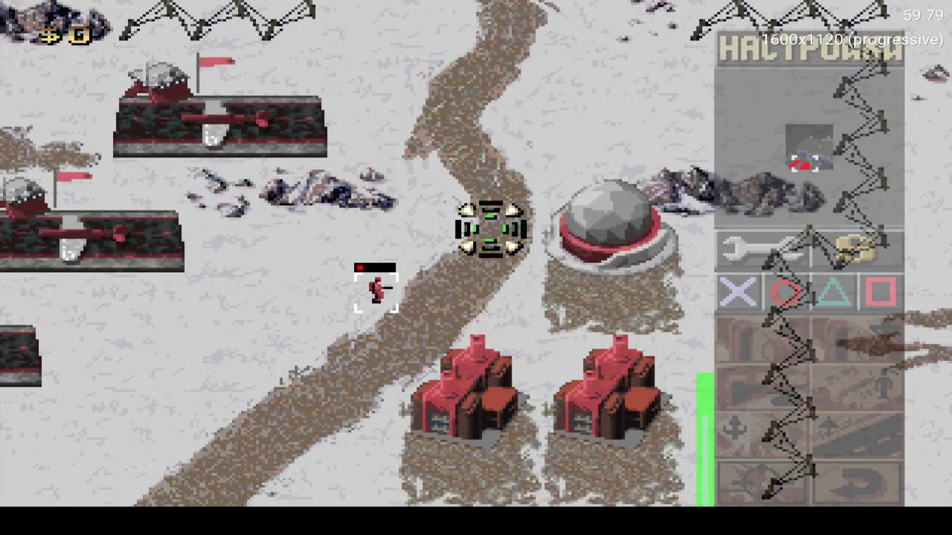
pyautogui.click(490, 186)
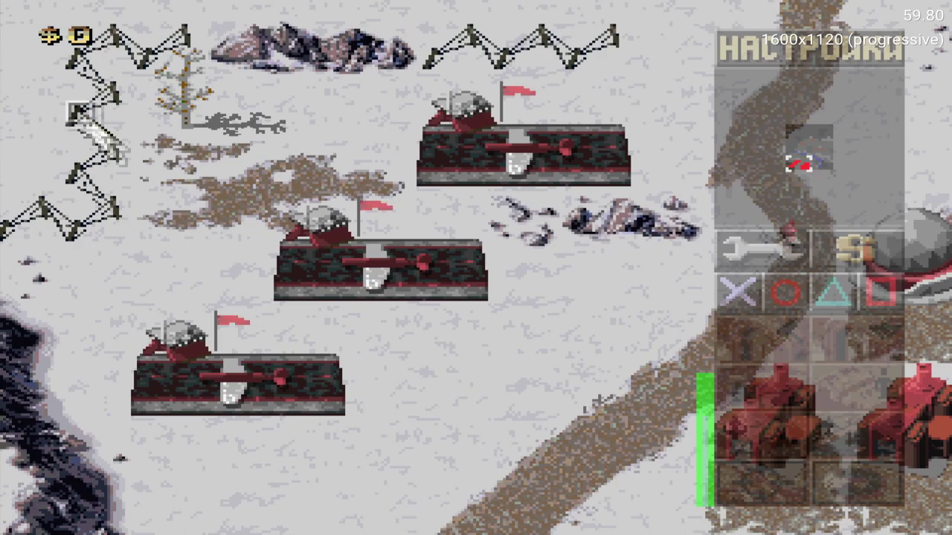
pyautogui.moveTo(67, 99)
pyautogui.mouseDown()
pyautogui.moveTo(384, 364)
pyautogui.moveTo(612, 416)
pyautogui.mouseUp()
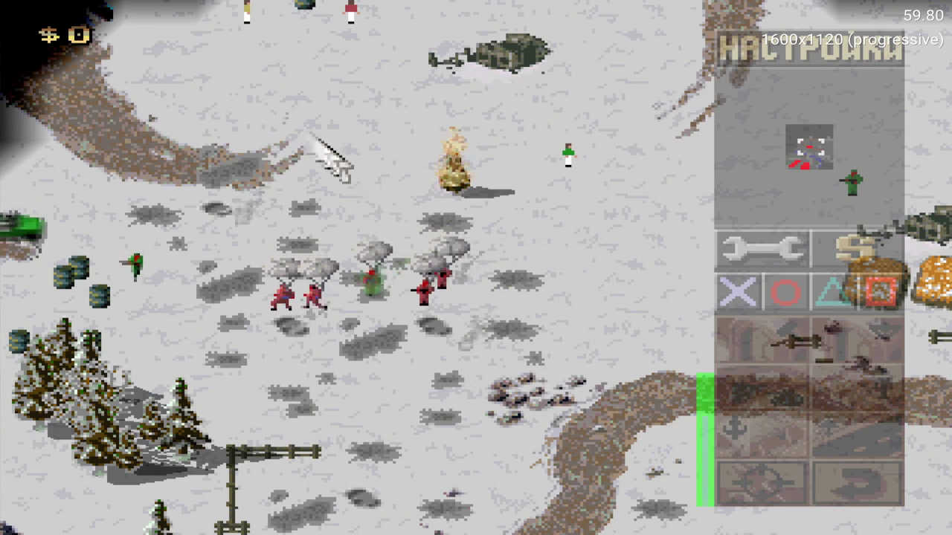
pyautogui.moveTo(235, 123); pyautogui.dragTo(316, 502)
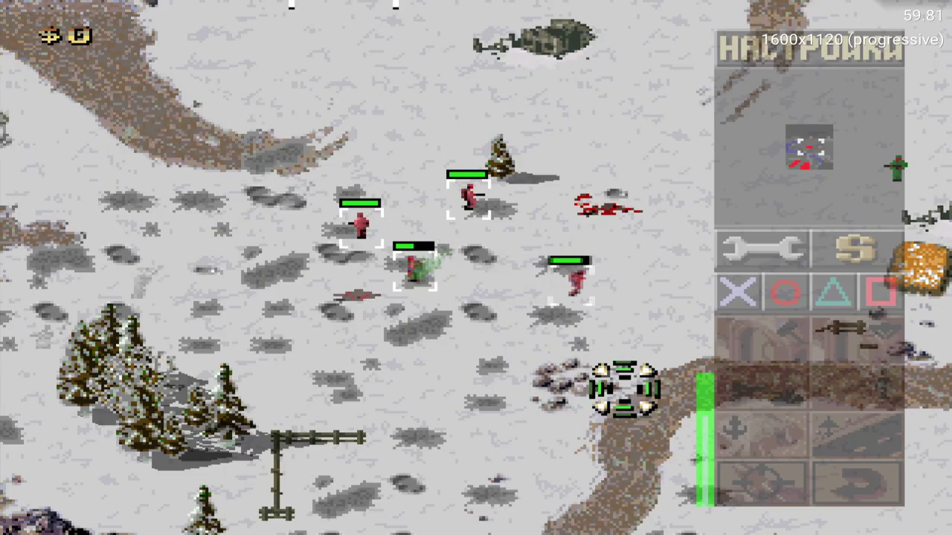
# Leave full screen, open the DuckStation settings and arrange the settings and game windows side by side.
pyautogui.press('F11')
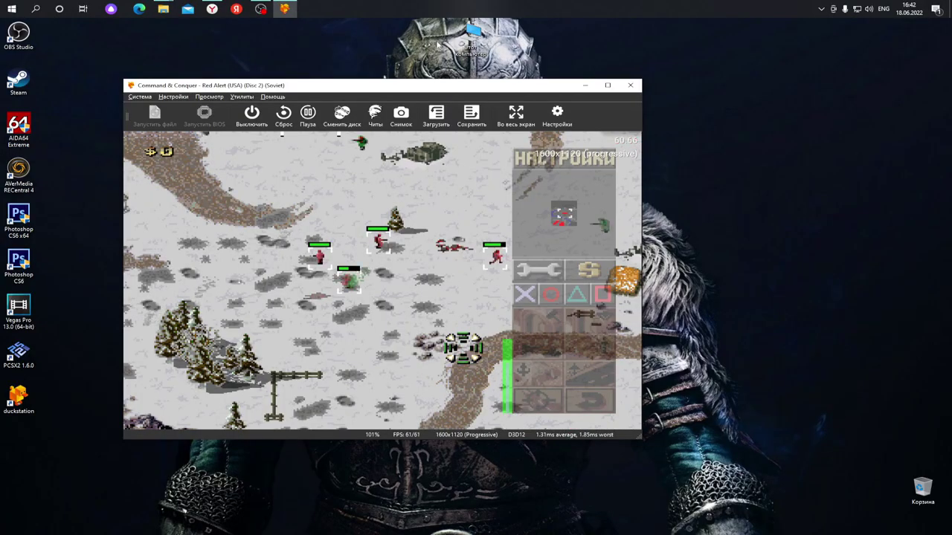
pyautogui.click(556, 116)
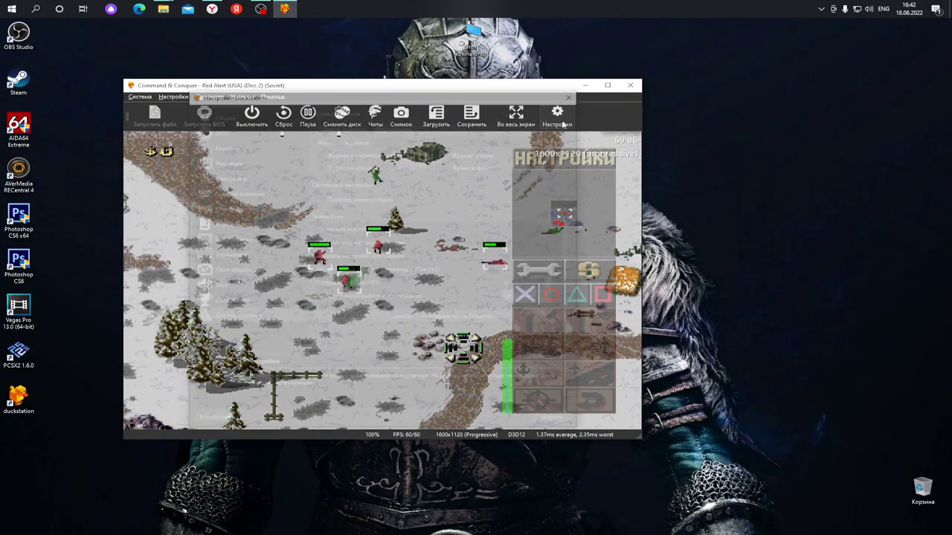
pyautogui.moveTo(414, 104); pyautogui.dragTo(768, 116)
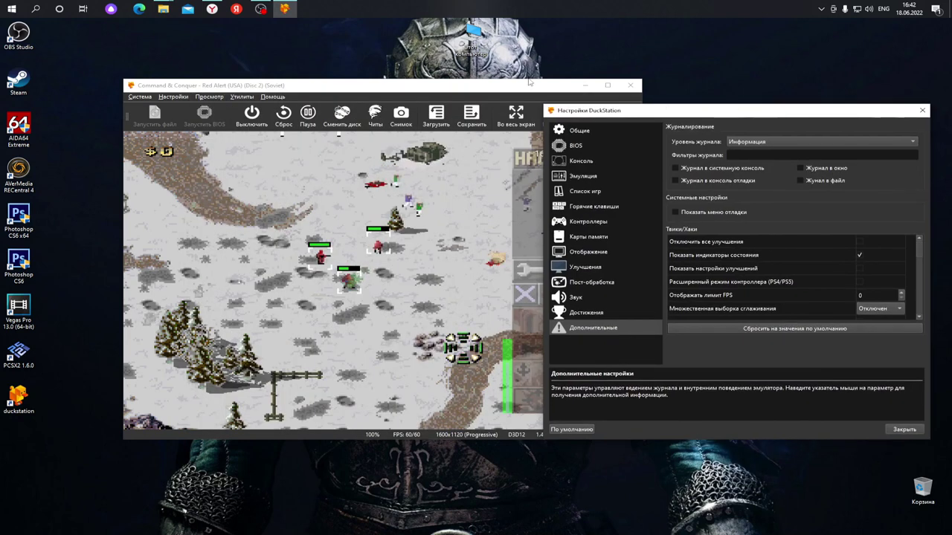
pyautogui.moveTo(523, 88); pyautogui.dragTo(401, 79)
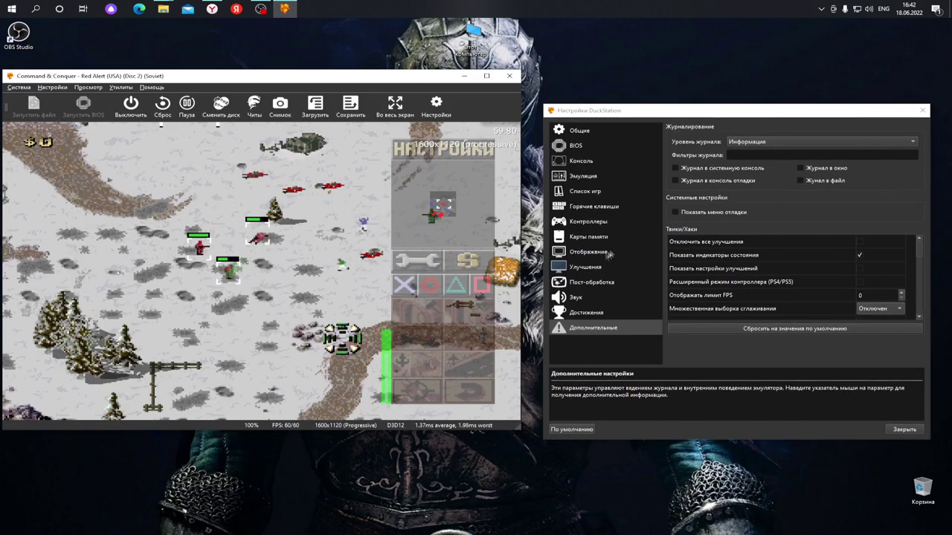
# Review the enhancement and display settings and set texture filtering (Фильтрация текстур) to Билинейная.
pyautogui.click(583, 268)
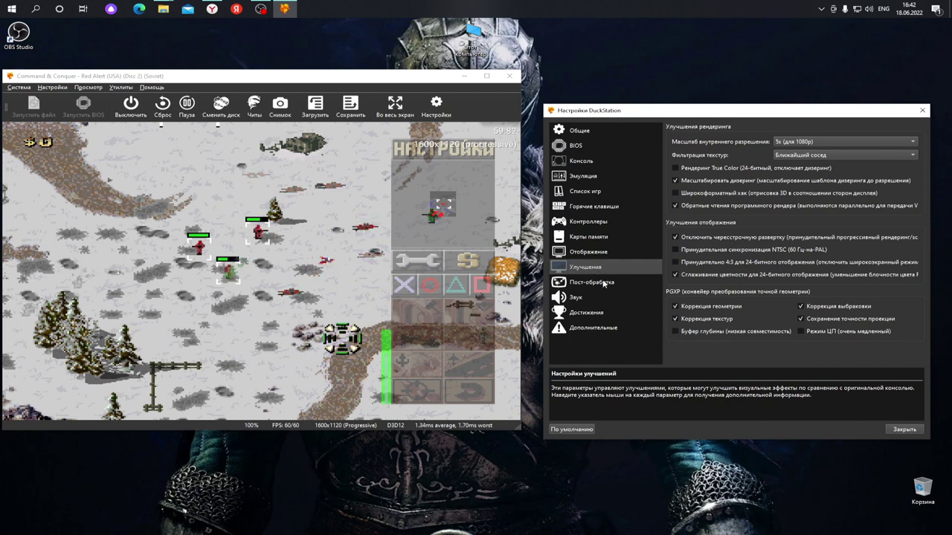
pyautogui.click(588, 254)
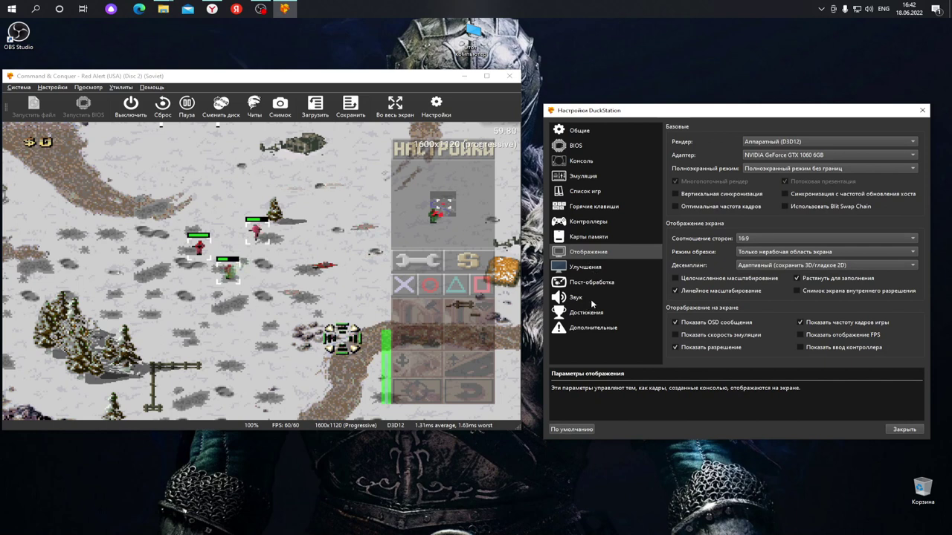
pyautogui.click(585, 267)
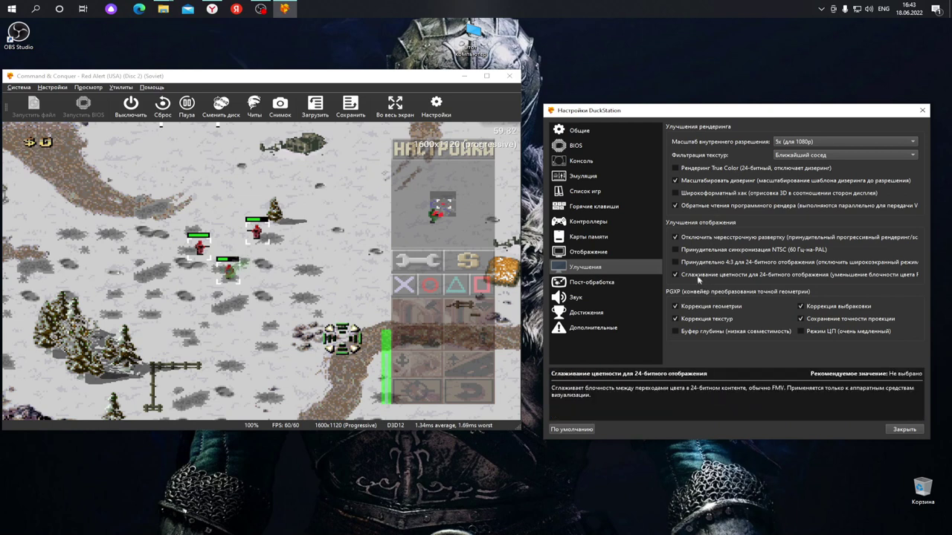
pyautogui.click(809, 157)
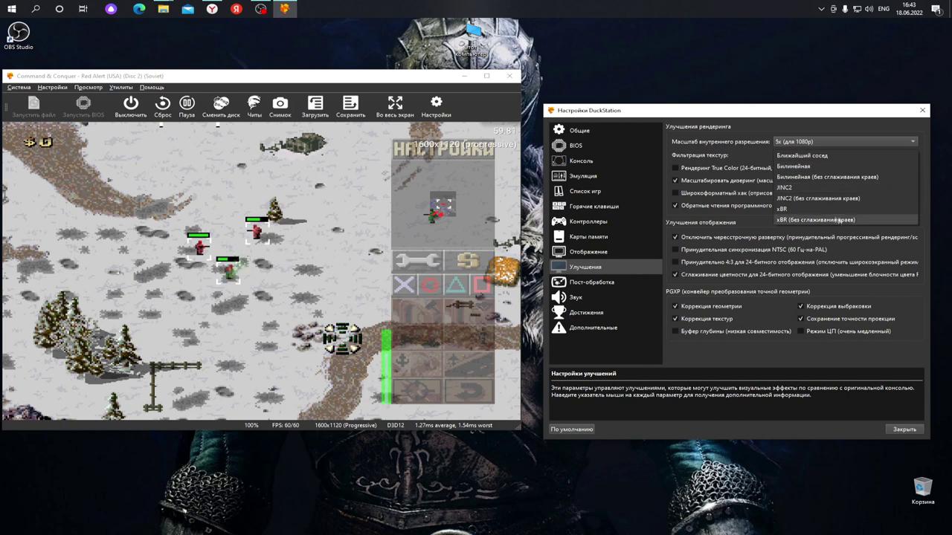
pyautogui.click(794, 167)
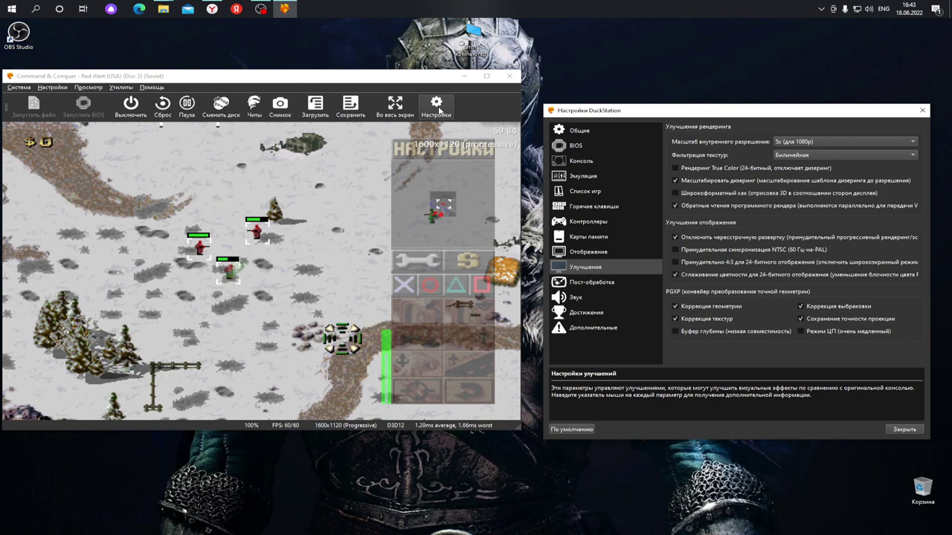
# Examine the effect of bilinear filtering on Red Alert in full screen while moving around the snowy map.
pyautogui.doubleClick(306, 223)
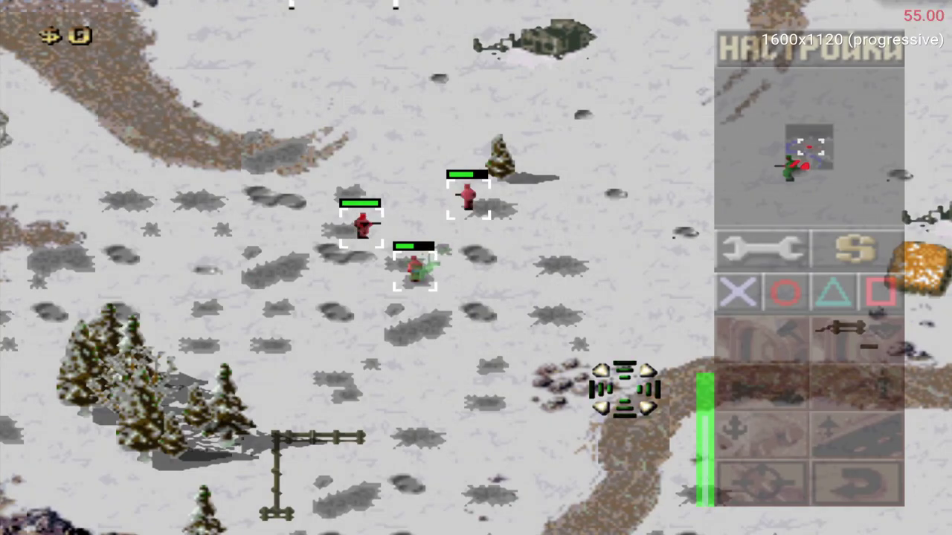
pyautogui.press('w')
pyautogui.press('a')
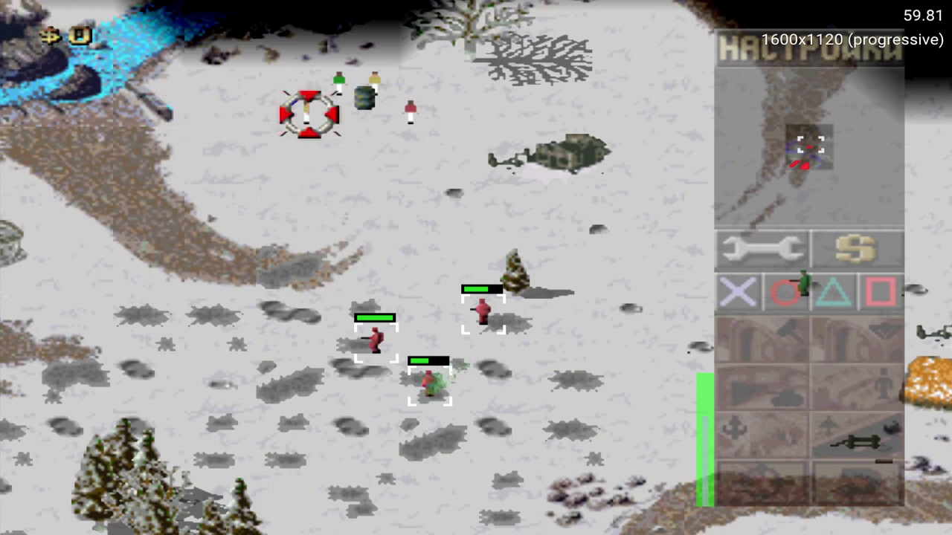
pyautogui.press('w')
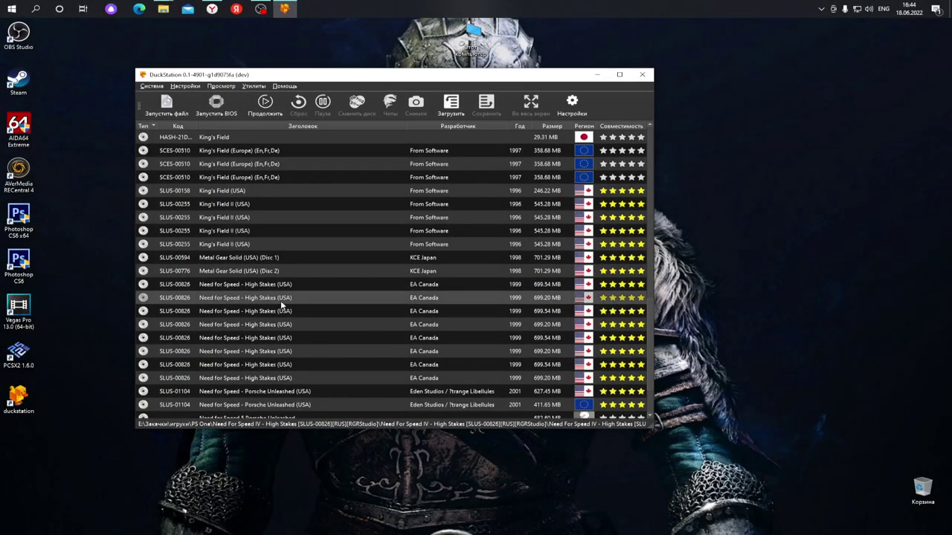
# Launch Need for Speed - High Stakes (USA) in full screen and start a one-player game.
pyautogui.doubleClick(227, 312)
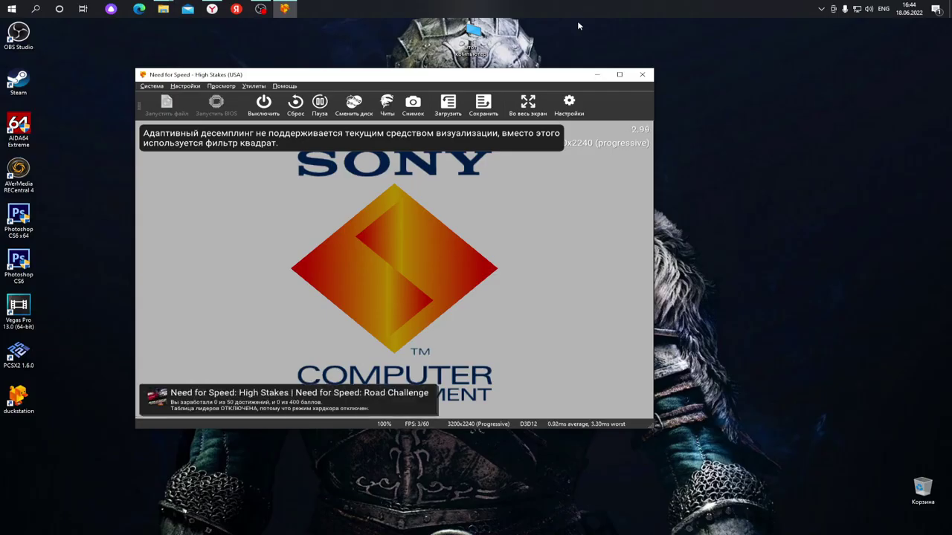
pyautogui.press('F11')
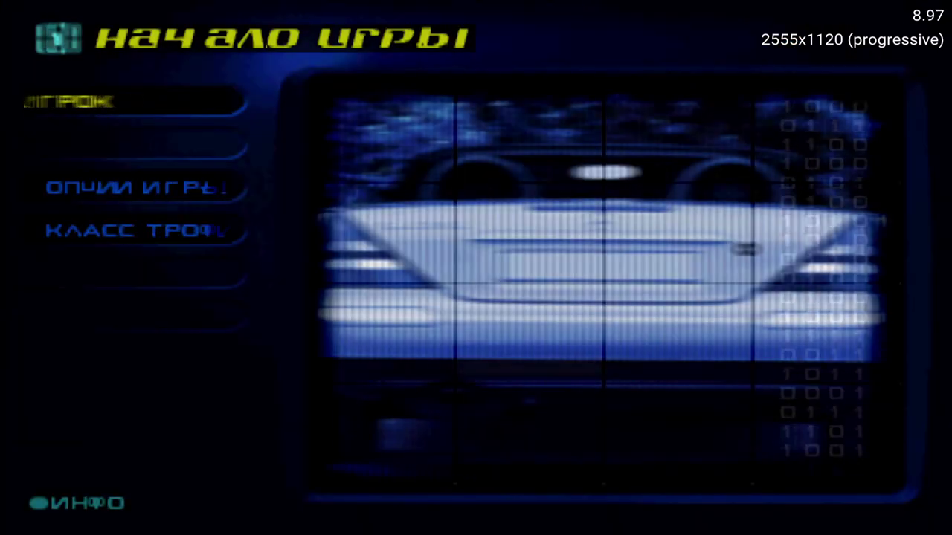
pyautogui.press('Down')
pyautogui.press('Up')
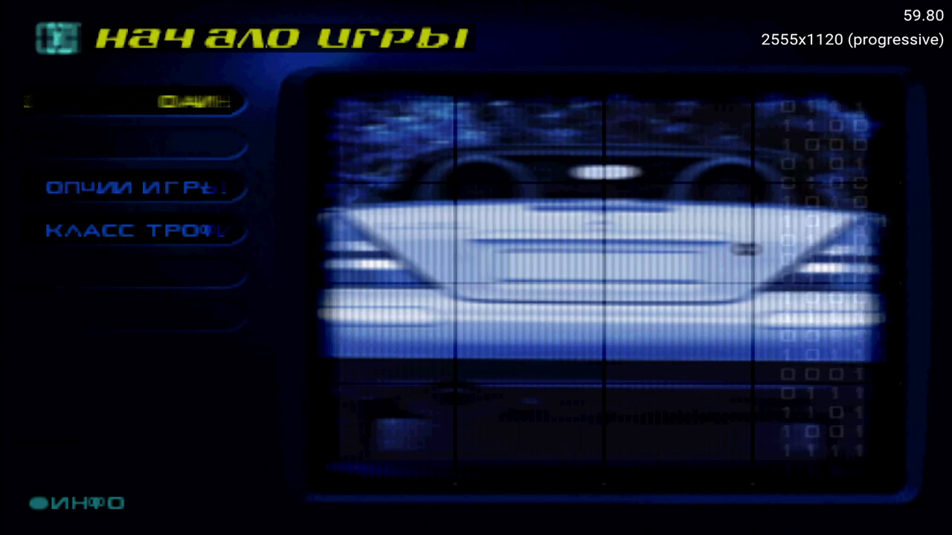
pyautogui.press('Return')
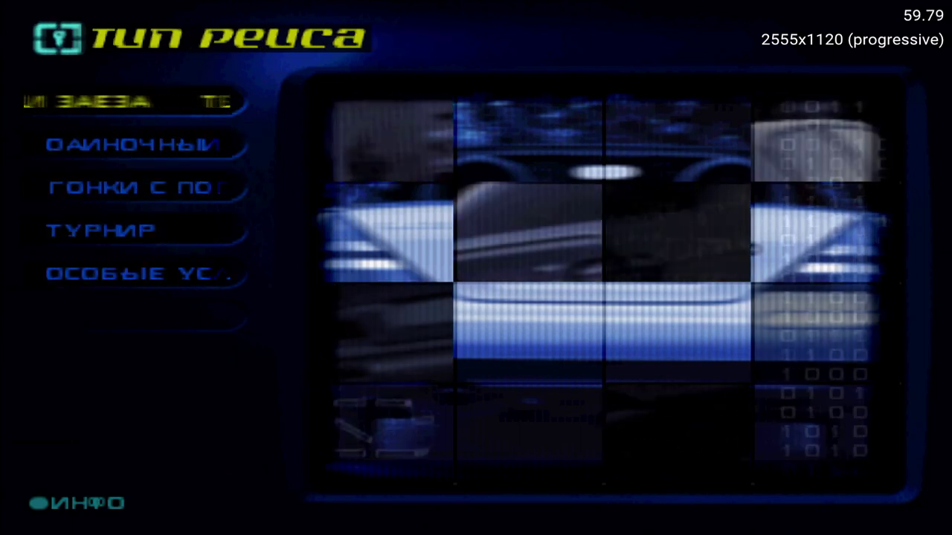
# Choose Турнир as the race type and enter the international roadster class tournament.
pyautogui.press('Down')
pyautogui.press('Down')
pyautogui.press('Return')
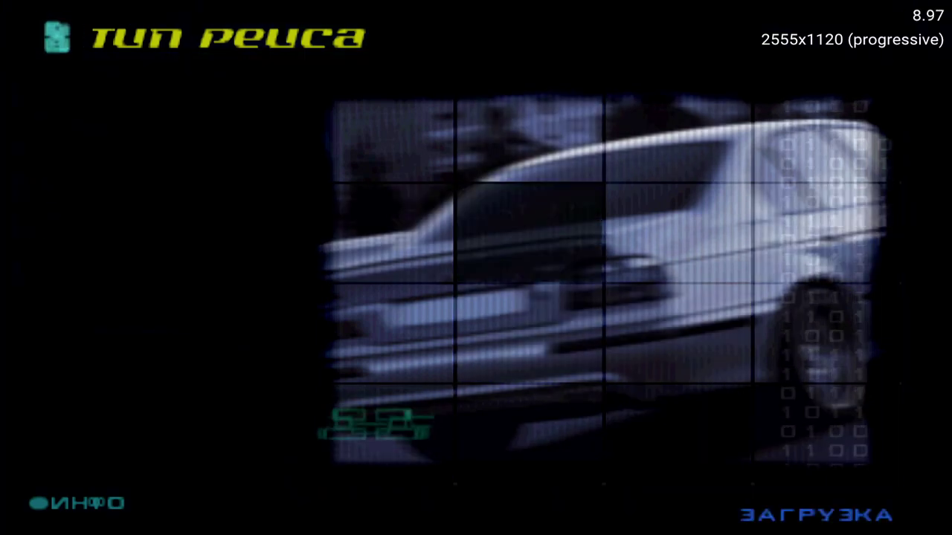
pyautogui.press('Return')
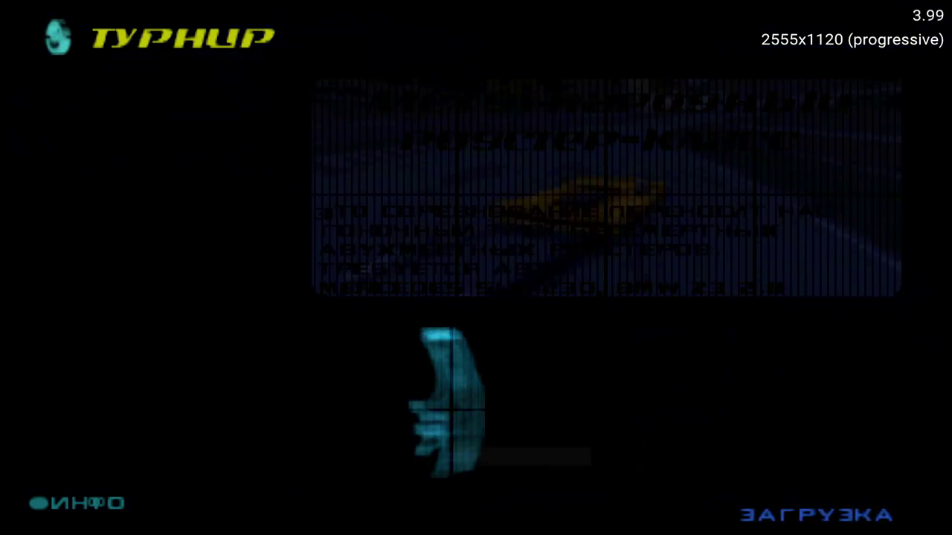
pyautogui.press('Return')
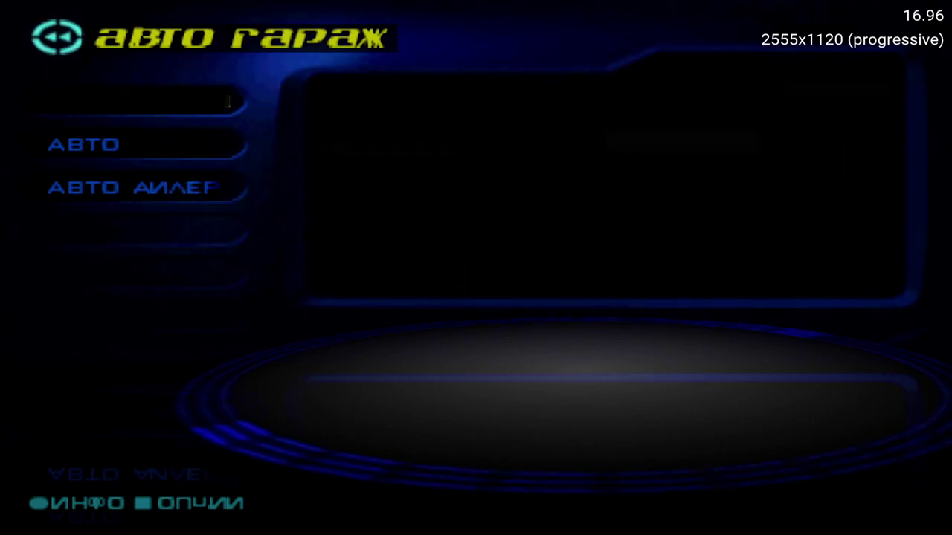
# Enter the car dealer (Авто дилер) from the garage and choose the BMW Z3 Roadster 2.8.
pyautogui.press('Down')
pyautogui.press('Down')
pyautogui.press('Return')
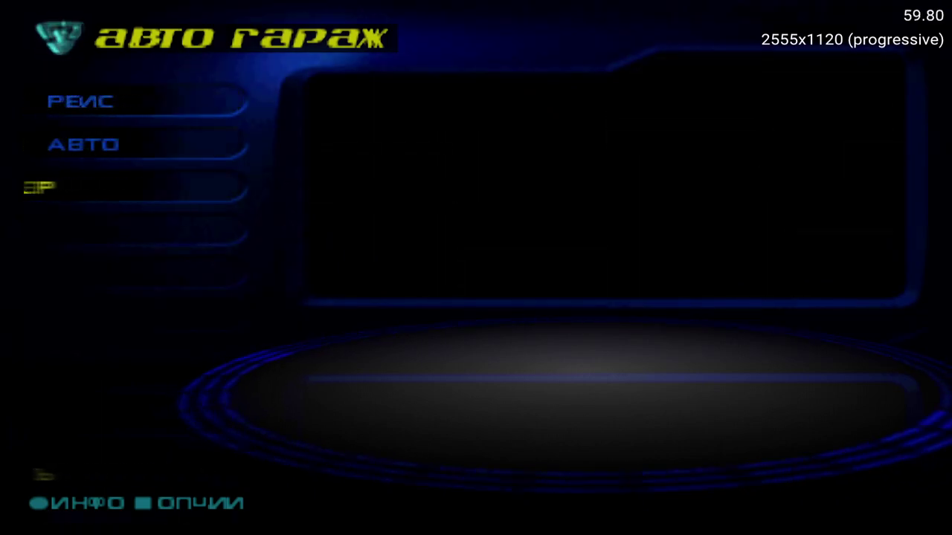
pyautogui.press('Return')
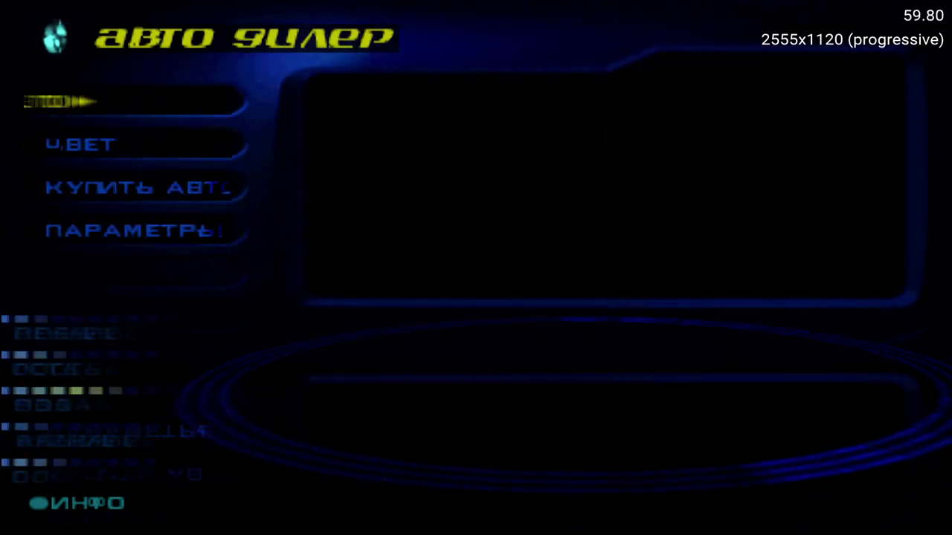
pyautogui.press('Right')
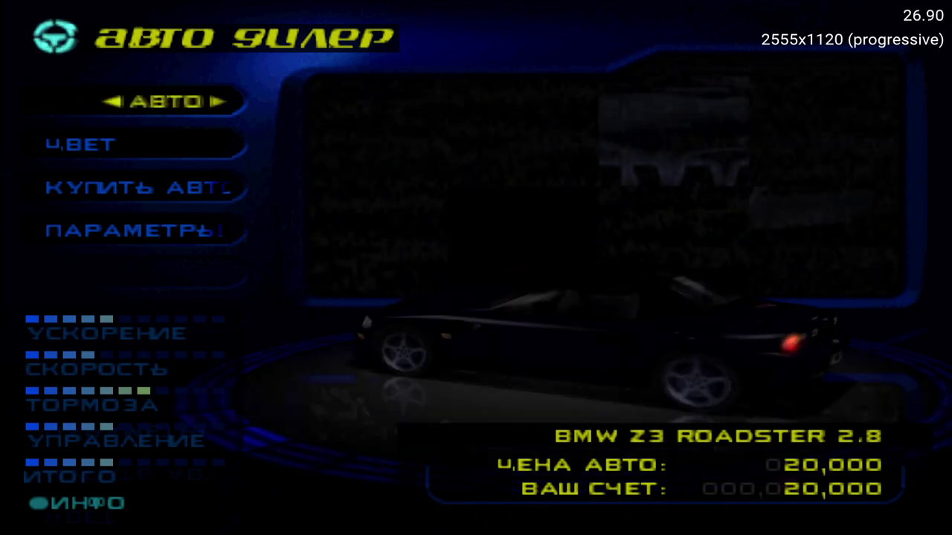
pyautogui.press('Return')
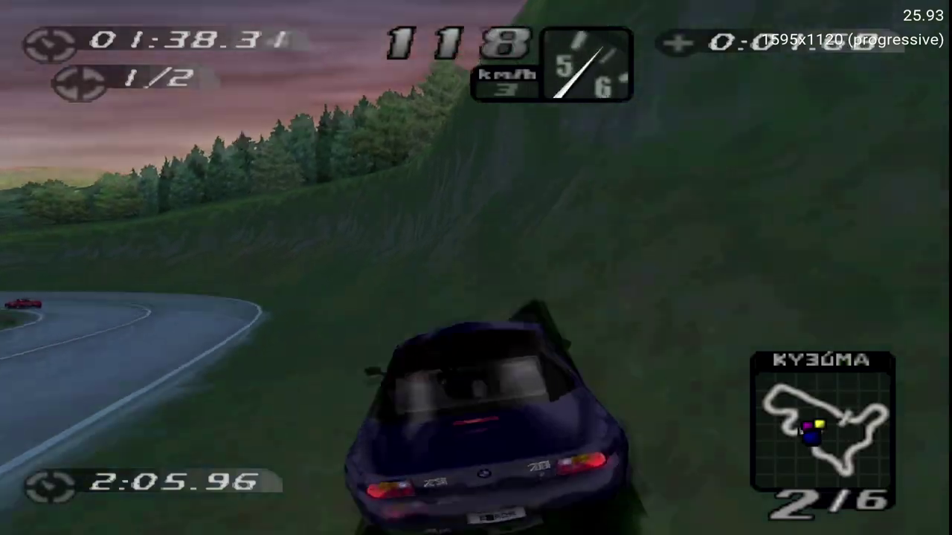
# Leave full screen, shut down Need for Speed - High Stakes and launch Vigilante 8 (USA) from the game list.
pyautogui.press('F11')
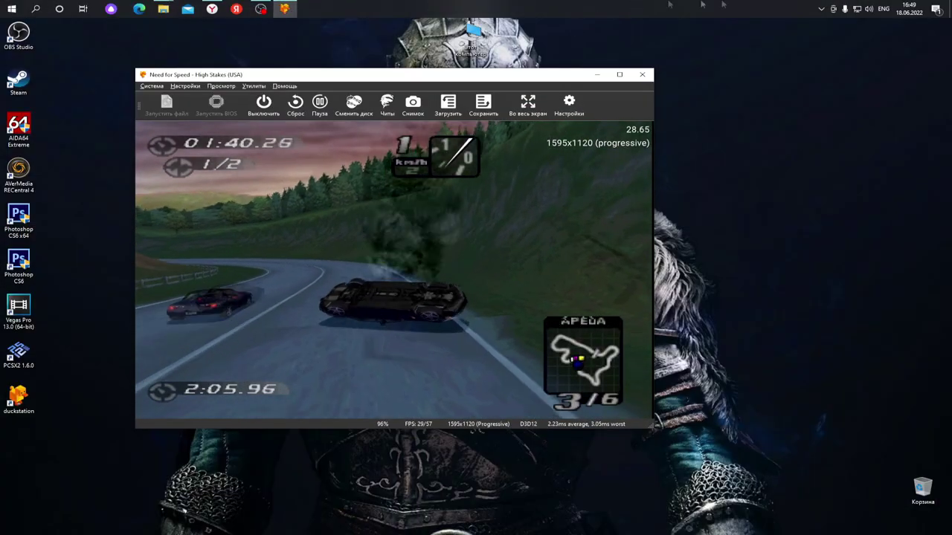
pyautogui.click(264, 105)
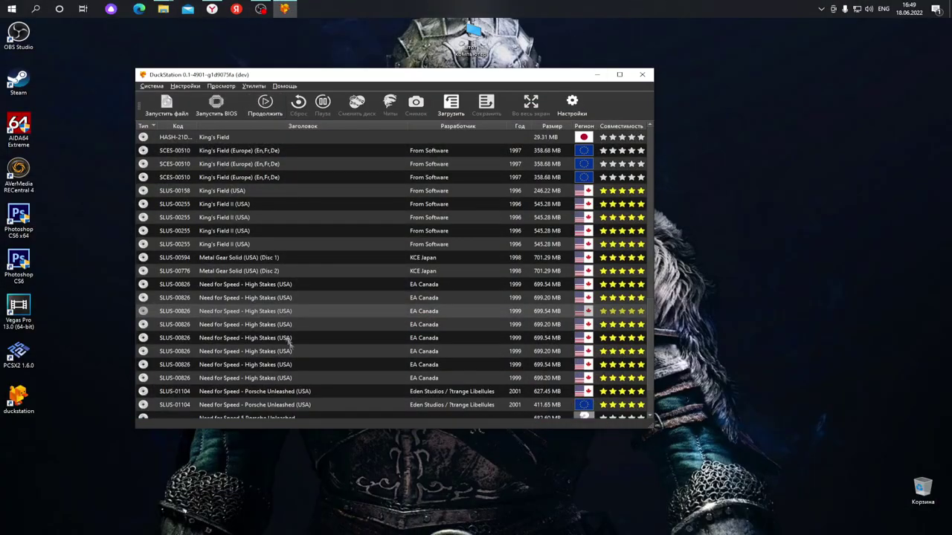
pyautogui.scroll(-2, 229, 348)
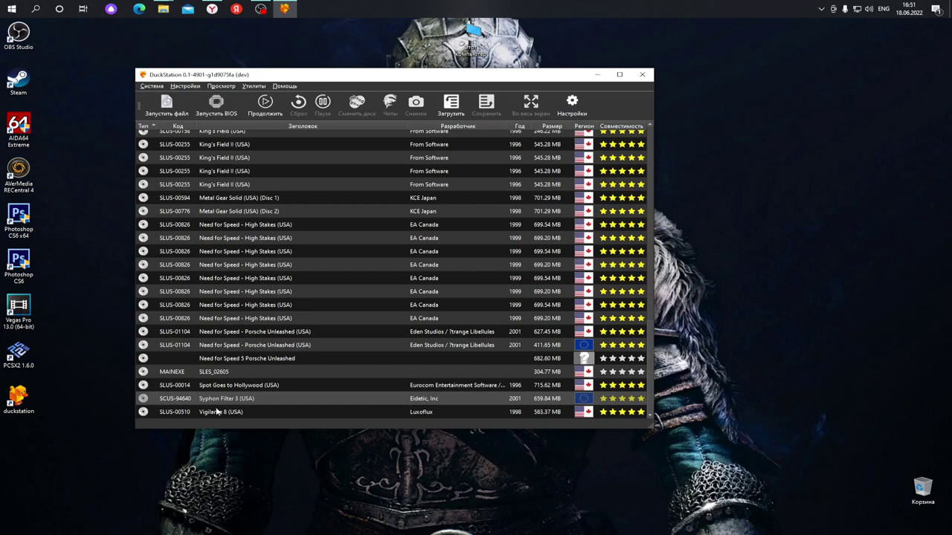
pyautogui.doubleClick(216, 413)
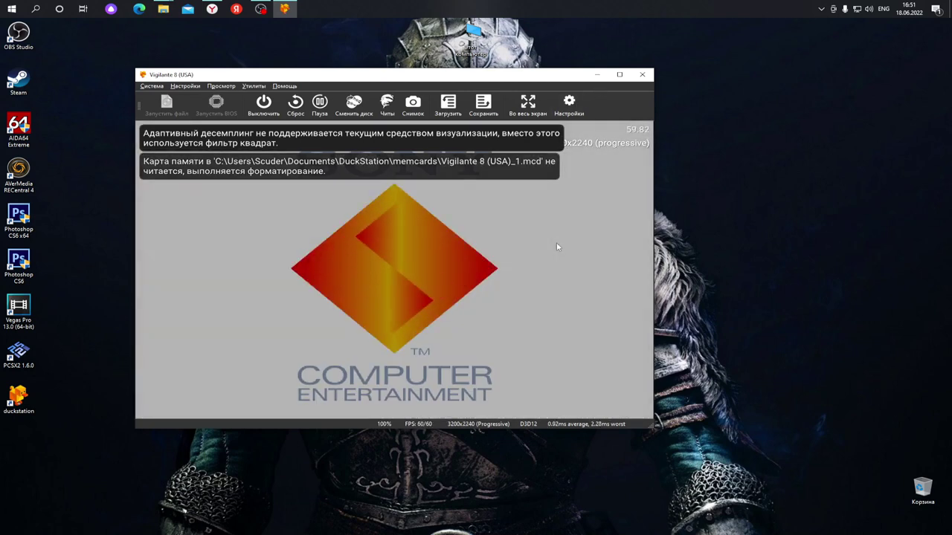
# Run Vigilante 8 in full screen, start the НефтеЗавод mission and drive the car around the oil field collecting pickups.
pyautogui.doubleClick(556, 246)
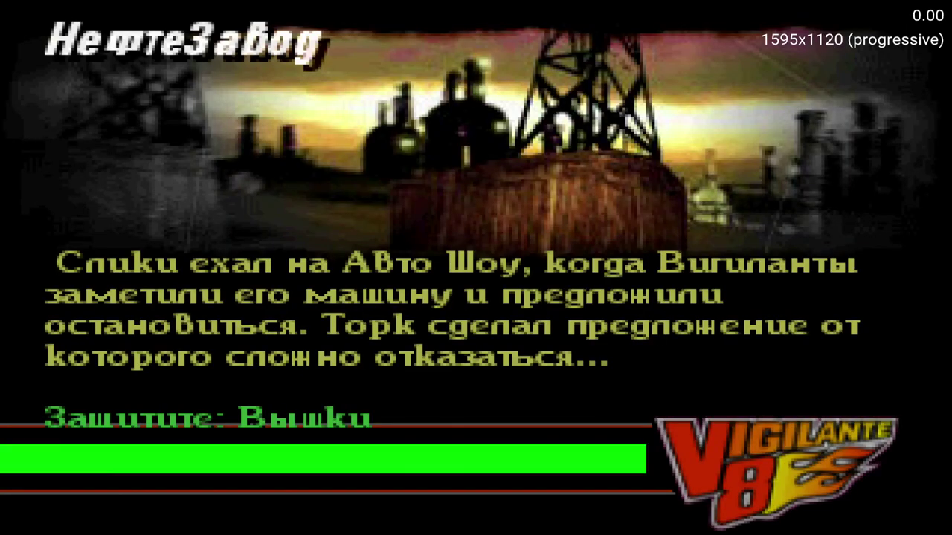
pyautogui.press('x')
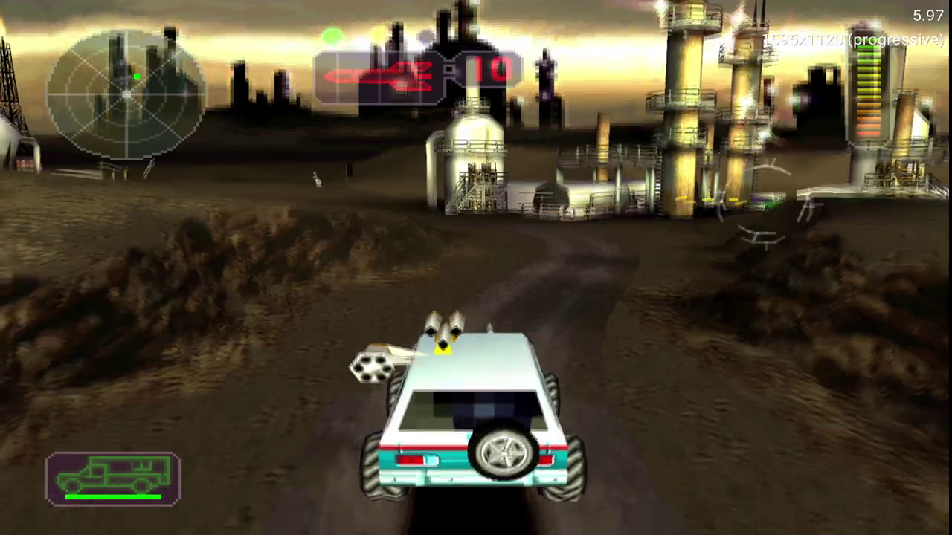
pyautogui.press('Left')
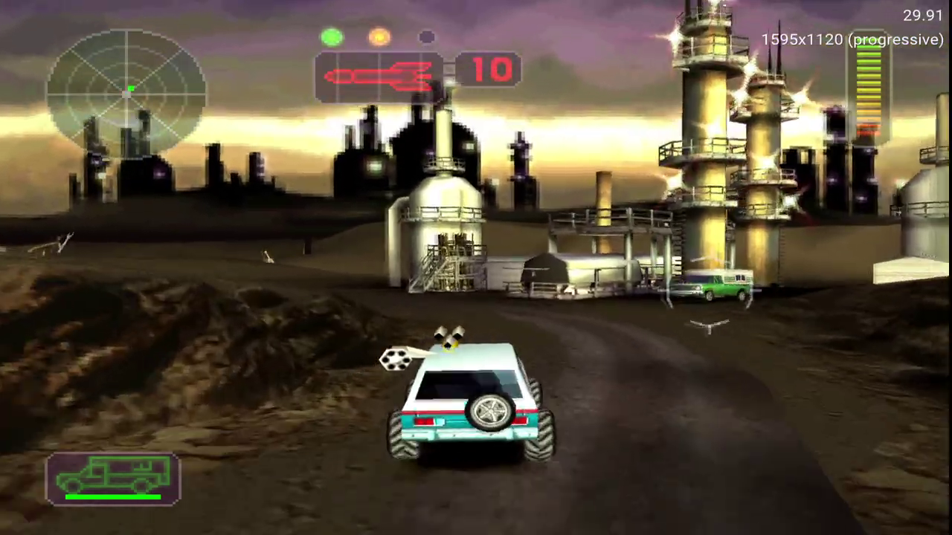
pyautogui.press('Right')
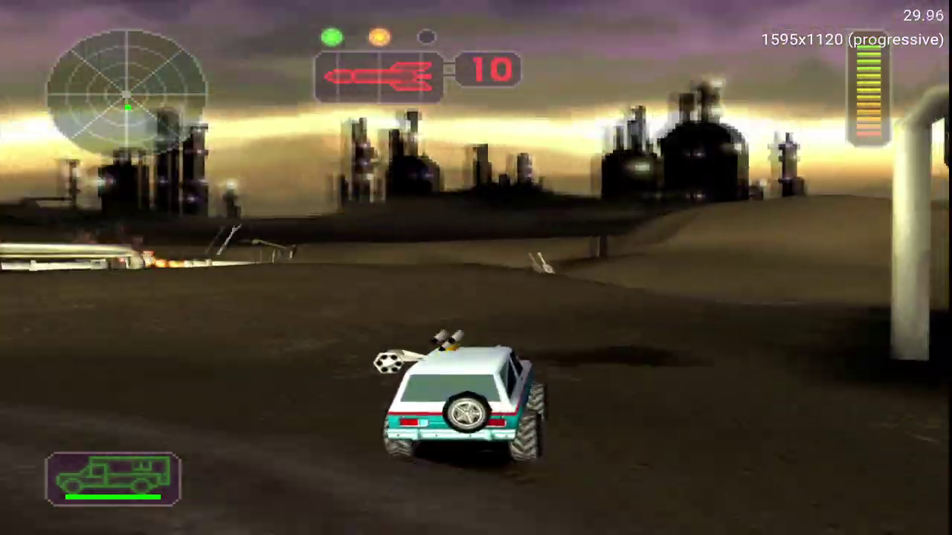
pyautogui.press('Left')
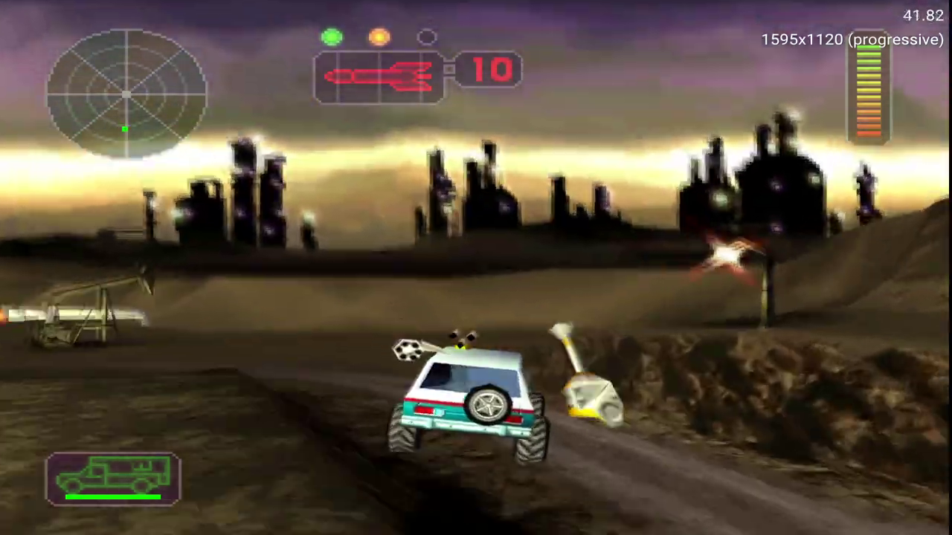
pyautogui.press('Right')
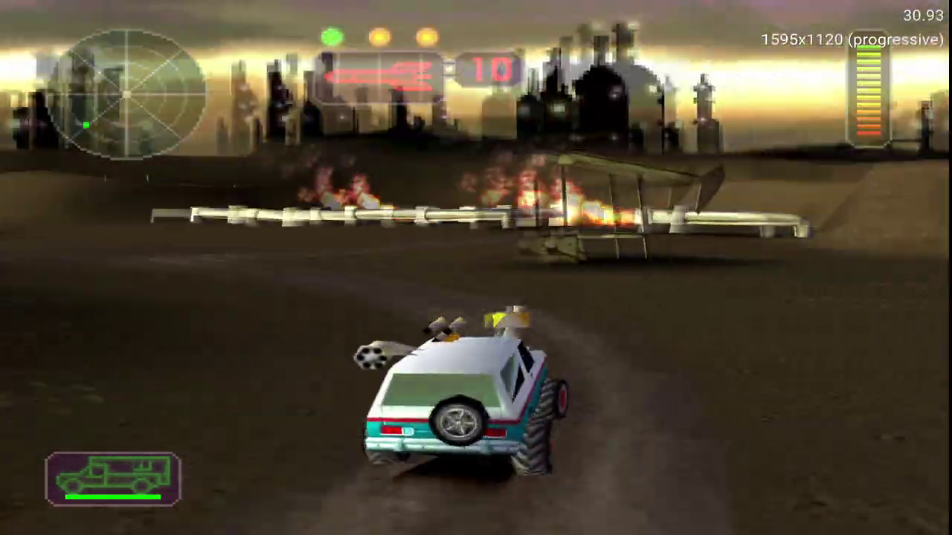
pyautogui.press('Left')
pyautogui.press('Left')
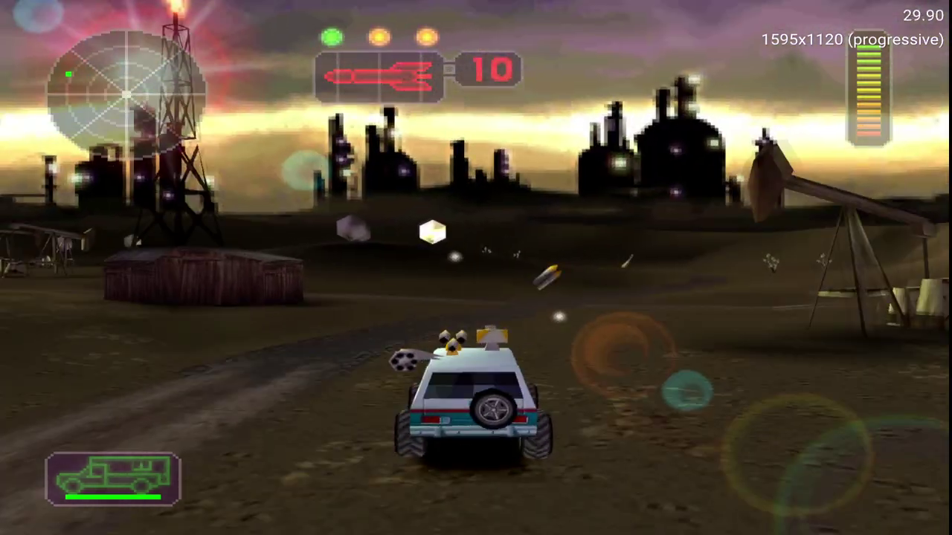
pyautogui.press('Right')
# Switch to the roof turret weapon and fight the opponent to complete the НефтеЗавод mission.
pyautogui.press('Tab')
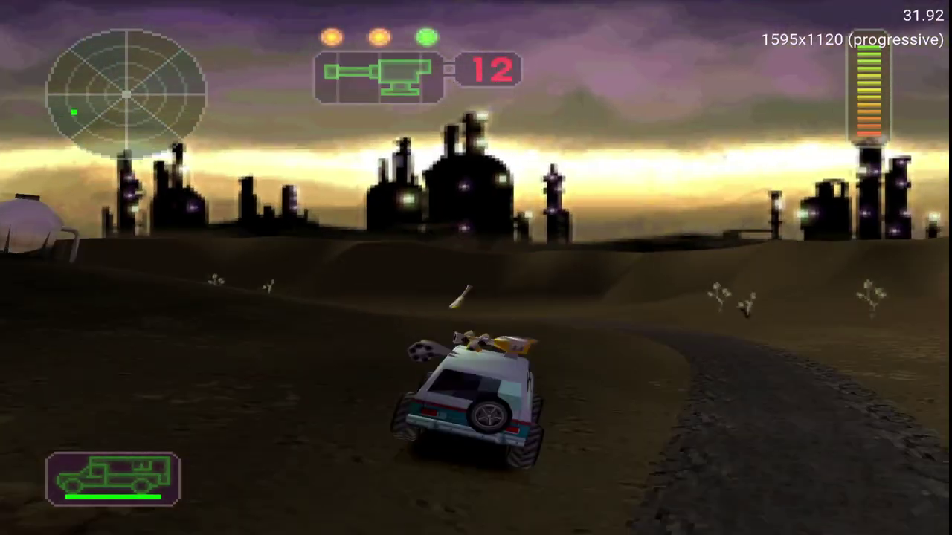
pyautogui.press('space')
pyautogui.press('Left')
pyautogui.press('Right')
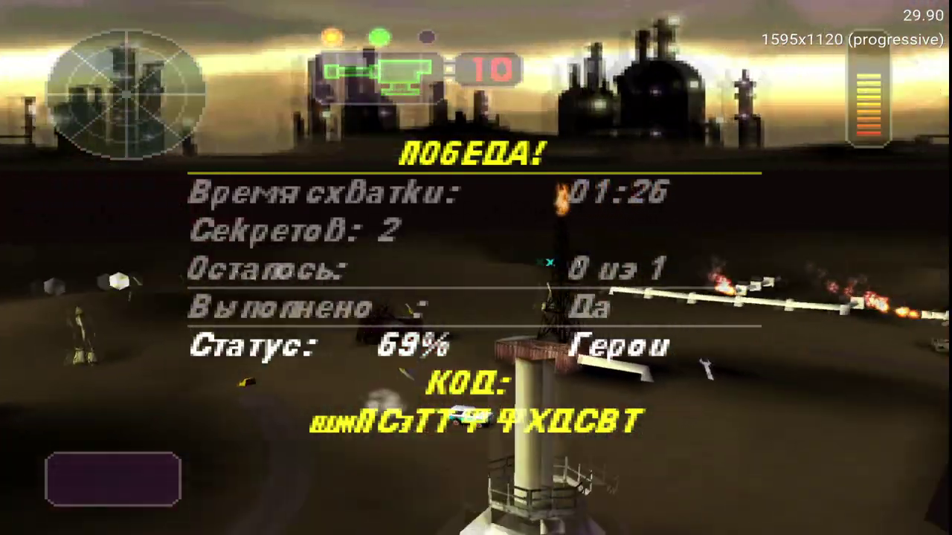
# Leave full screen, shut down Vigilante 8 and launch Dino Crisis (USA) from the game list in full screen.
pyautogui.press('F11')
pyautogui.press('Escape')
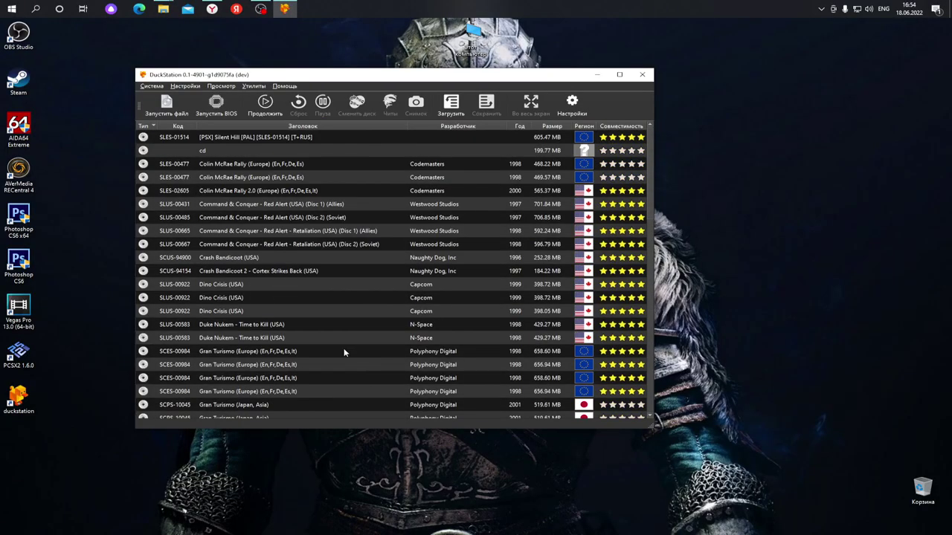
pyautogui.scroll(-10, 344, 353)
pyautogui.scroll(10, 344, 353)
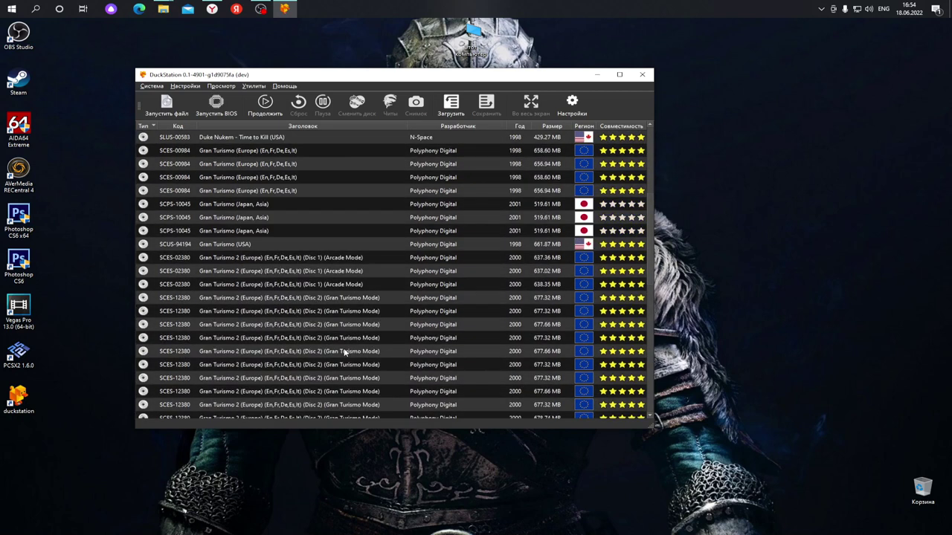
pyautogui.scroll(-3, 344, 352)
pyautogui.scroll(3, 344, 352)
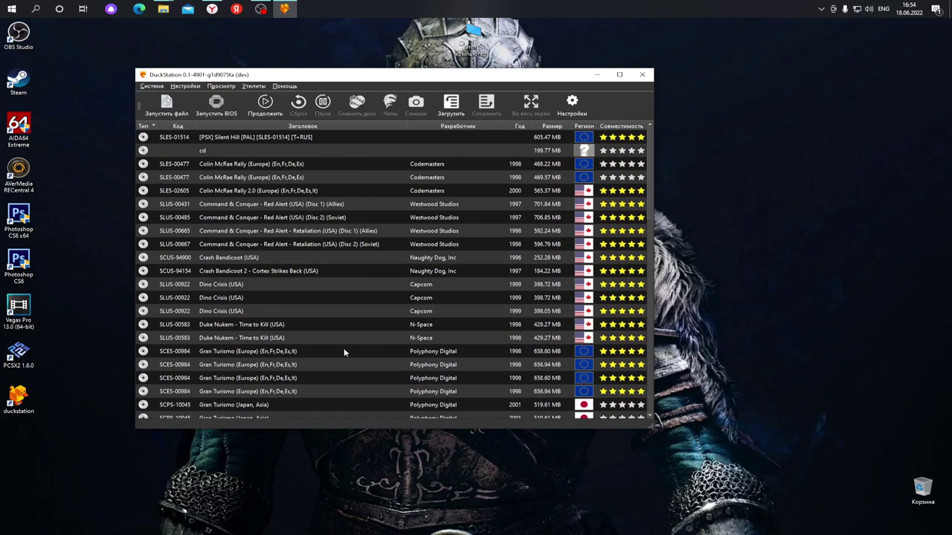
pyautogui.scroll(-9, 344, 353)
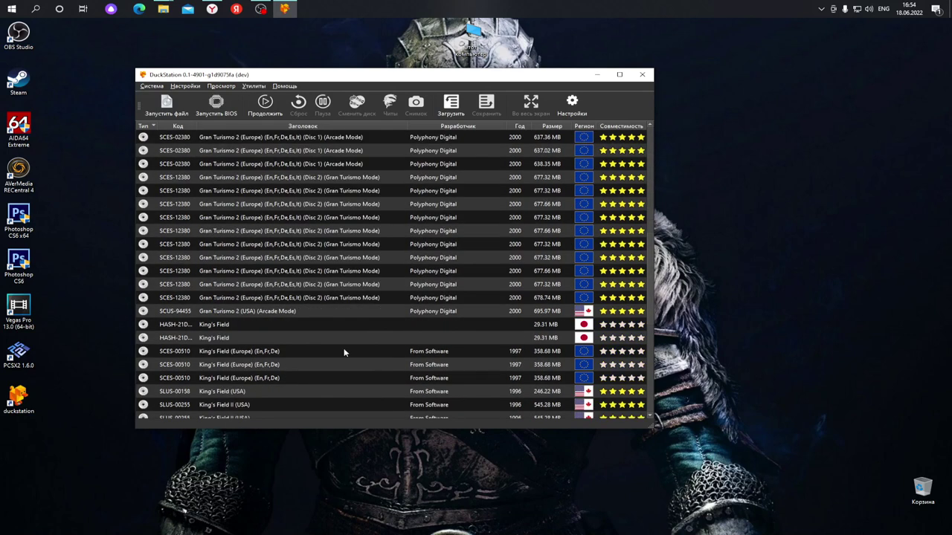
pyautogui.scroll(7, 344, 353)
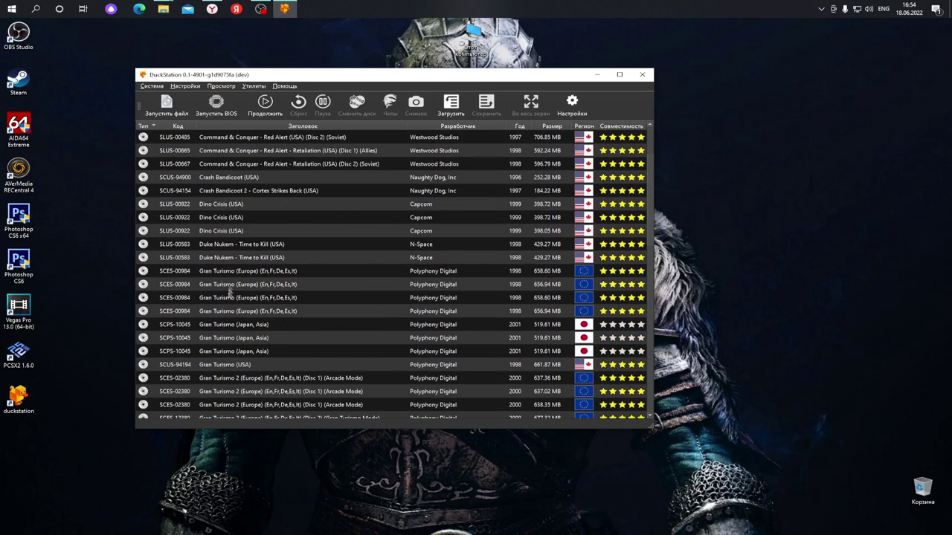
pyautogui.doubleClick(222, 203)
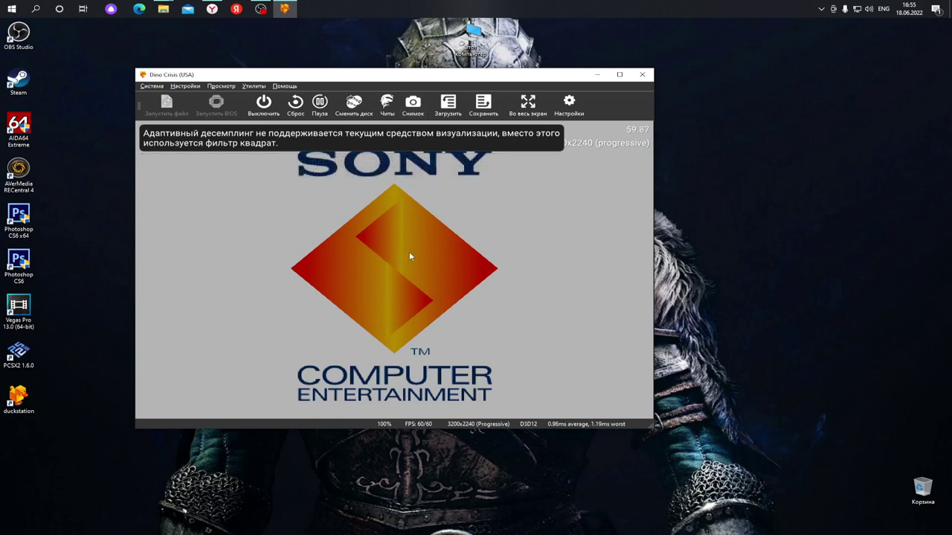
pyautogui.doubleClick(483, 270)
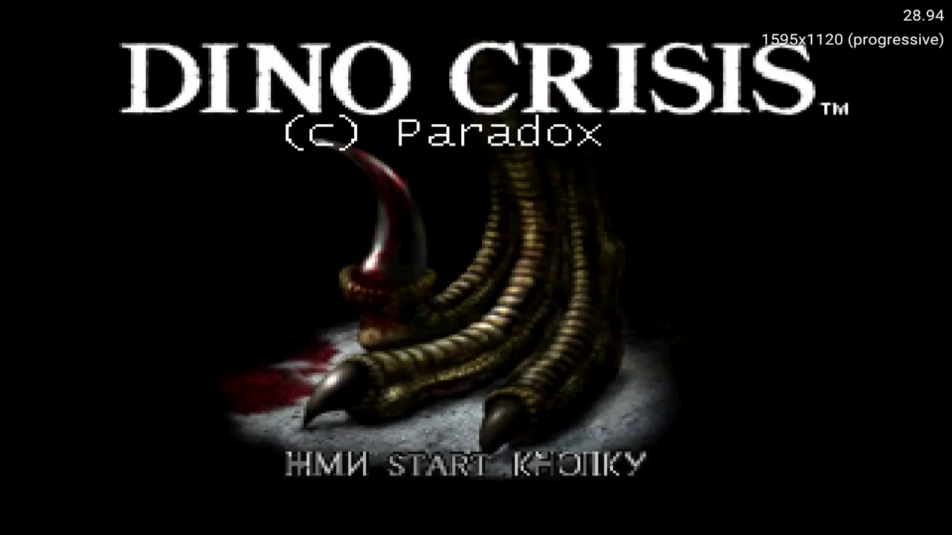
# Start a new game (НОВ. ИГРА) from the Dino Crisis title menu and accept the difficulty.
pyautogui.press('Return')
pyautogui.press('Down')
pyautogui.press('Down')
pyautogui.press('Up')
pyautogui.press('Up')
pyautogui.press('Return')
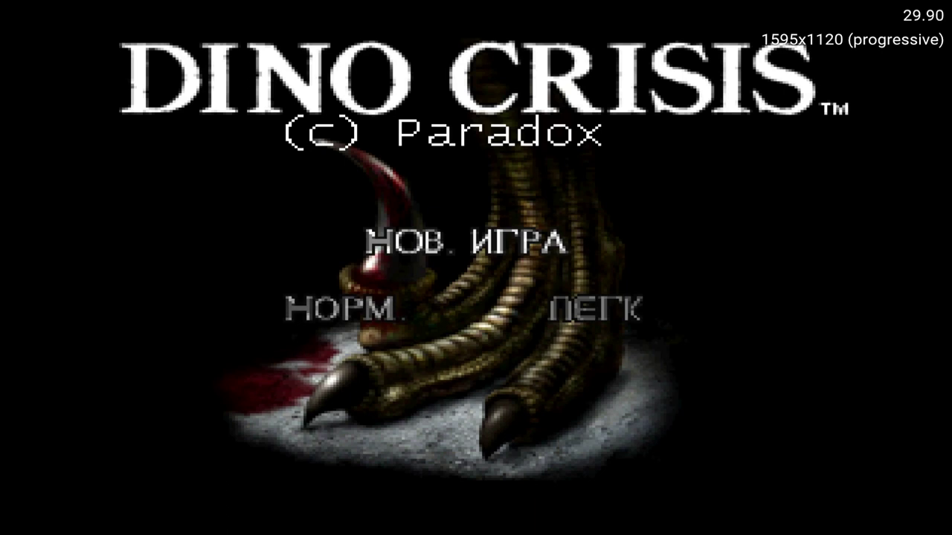
pyautogui.press('Return')
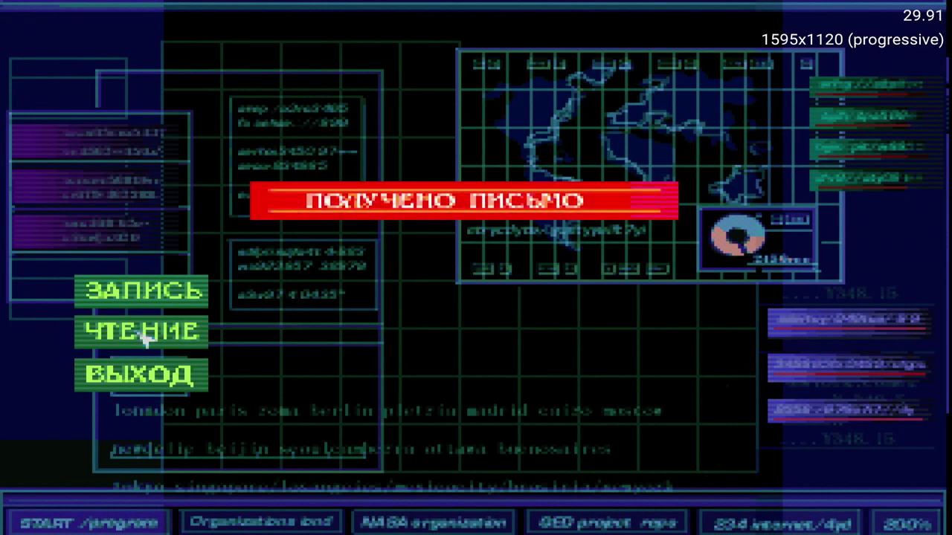
# Choose ЧТЕНИЕ, open the 2nd report from the military experiment facility and page through its text.
pyautogui.click(144, 336)
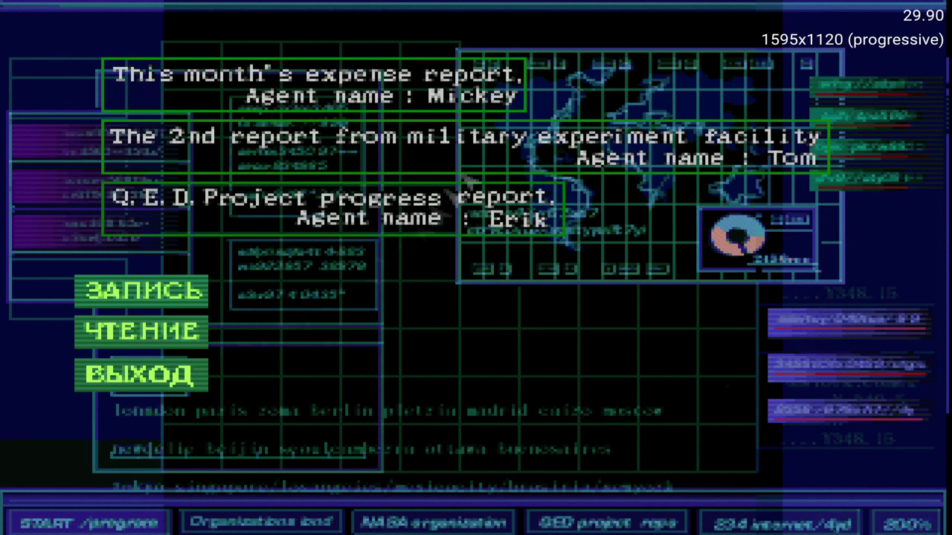
pyautogui.click(494, 149)
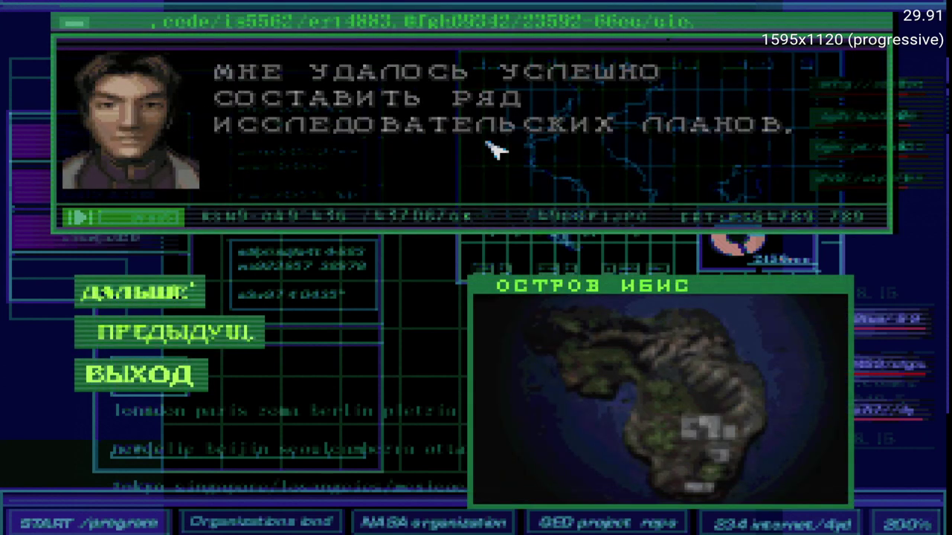
pyautogui.click(165, 297)
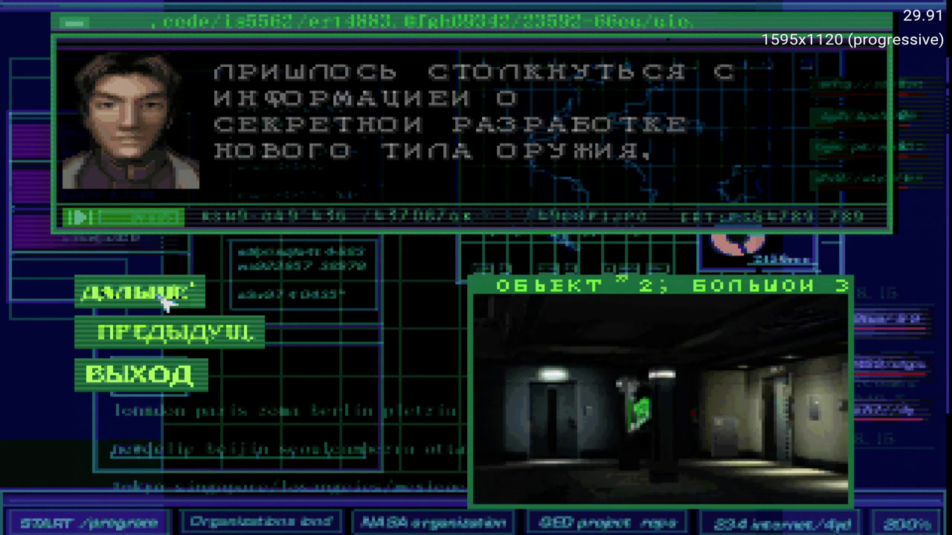
pyautogui.click(165, 297)
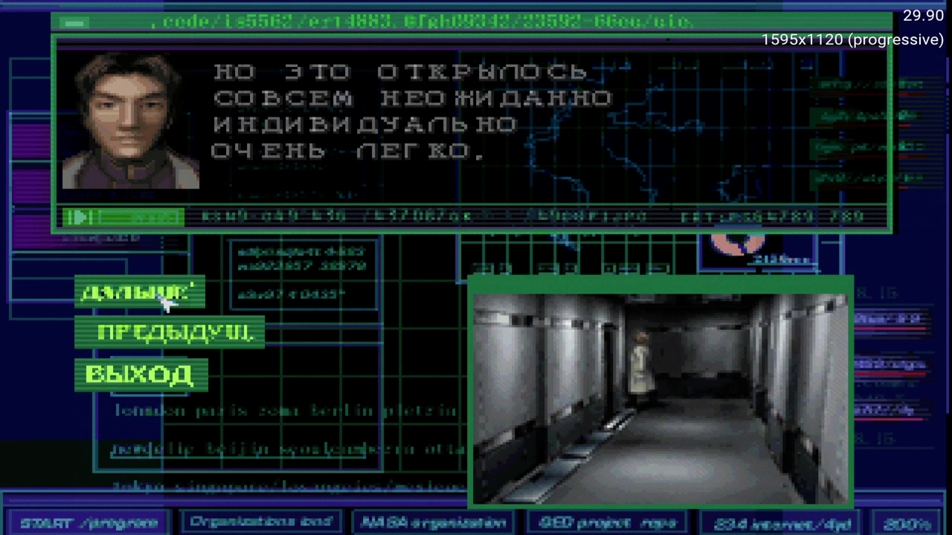
pyautogui.click(165, 297)
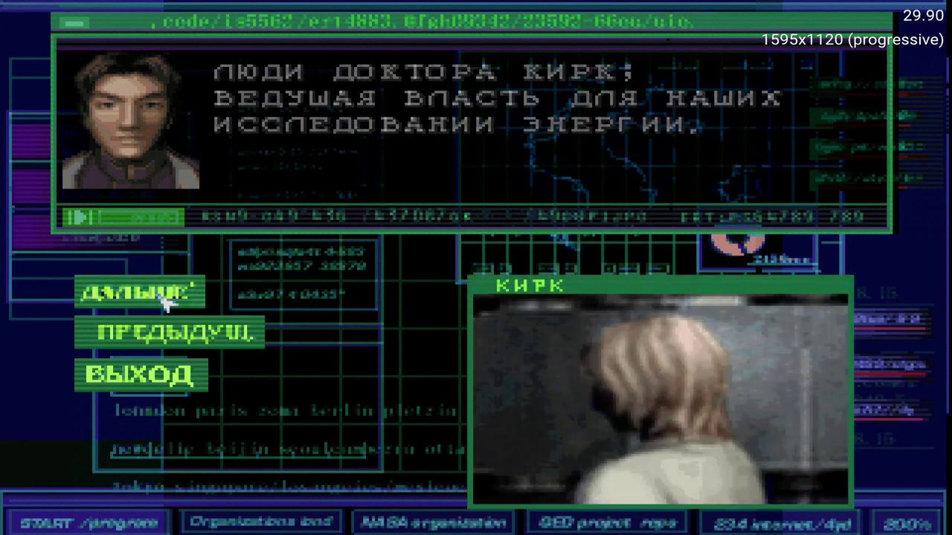
pyautogui.click(165, 297)
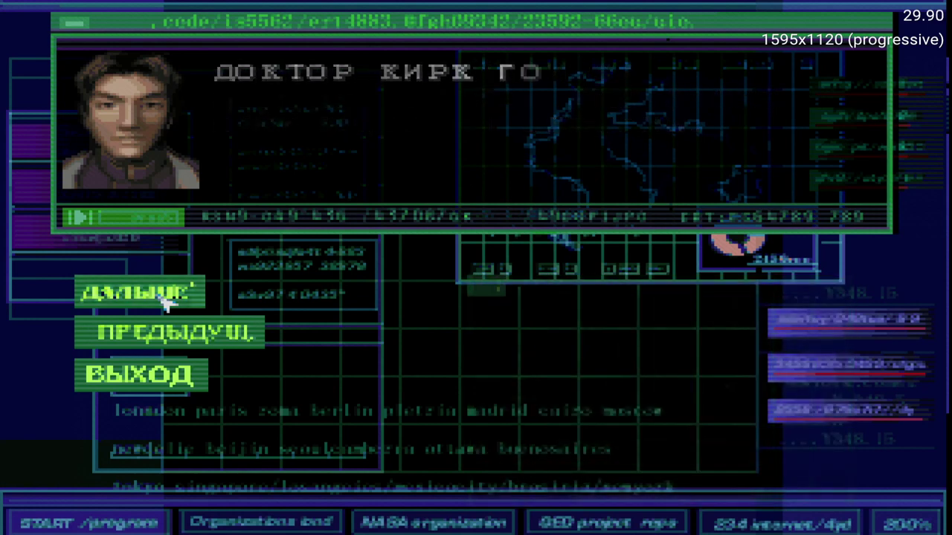